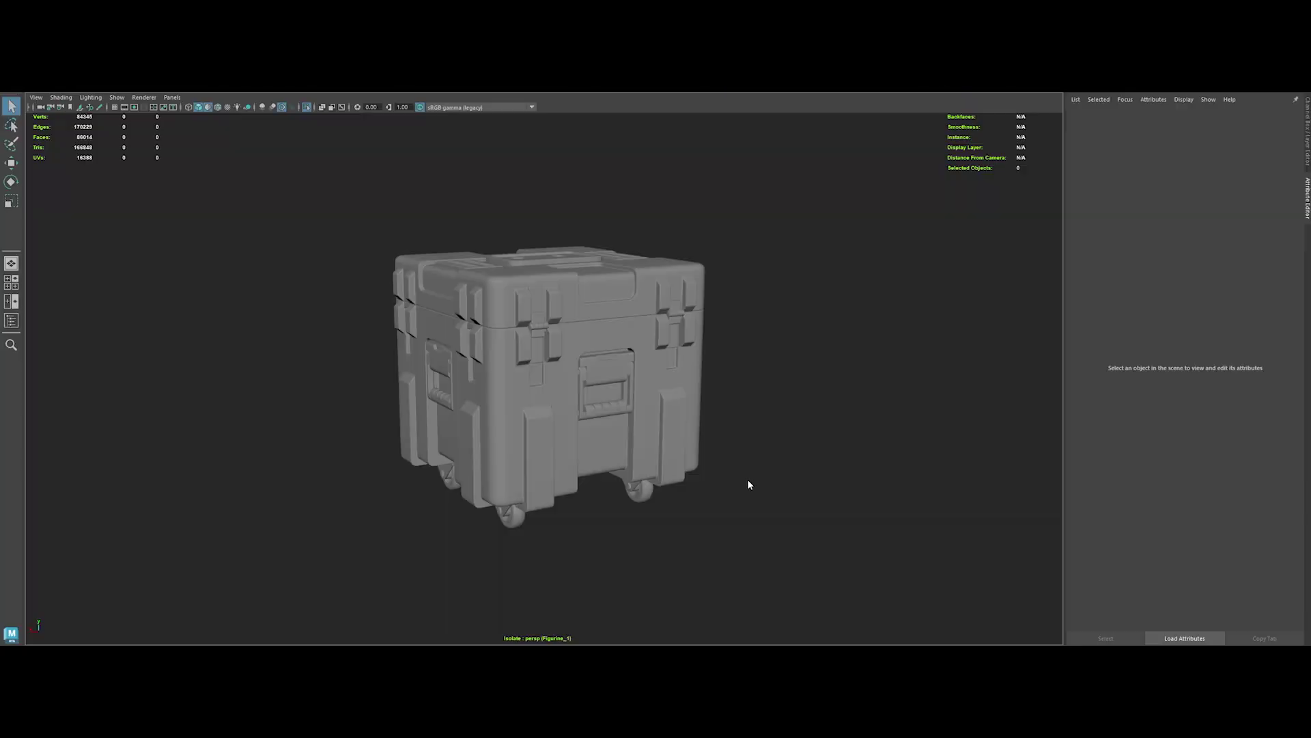
# Orbit the crate, briefly overlay its wireframe, and enable Textured display to show yellow and black colours
pyautogui.moveTo(747, 478)
pyautogui.keyDown('alt'); pyautogui.mouseDown()
pyautogui.moveTo(510, 476)
pyautogui.moveTo(783, 458)
pyautogui.moveTo(575, 405)
pyautogui.moveTo(521, 352)
pyautogui.mouseUp(); pyautogui.keyUp('alt')
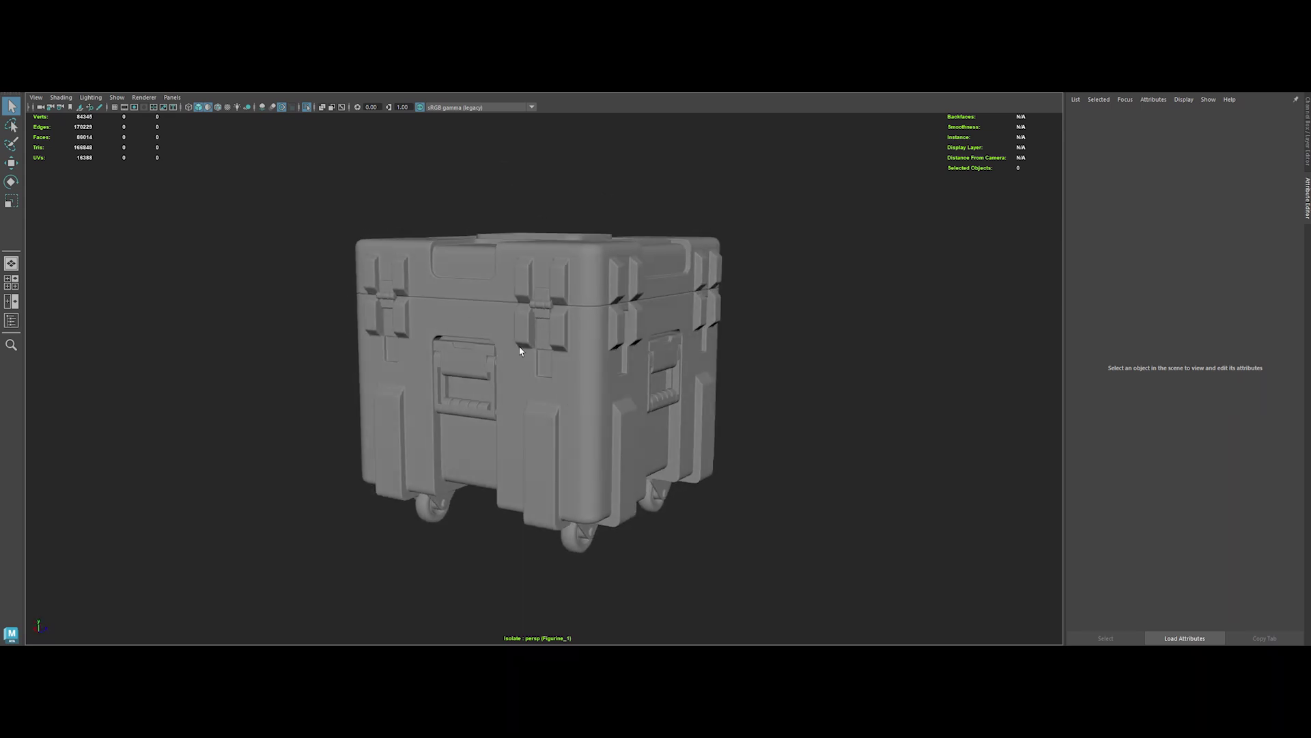
pyautogui.click(217, 110)
pyautogui.moveTo(297, 297)
pyautogui.keyDown('alt'); pyautogui.mouseDown()
pyautogui.moveTo(298, 320)
pyautogui.moveTo(379, 316)
pyautogui.moveTo(273, 191)
pyautogui.mouseUp(); pyautogui.keyUp('alt')
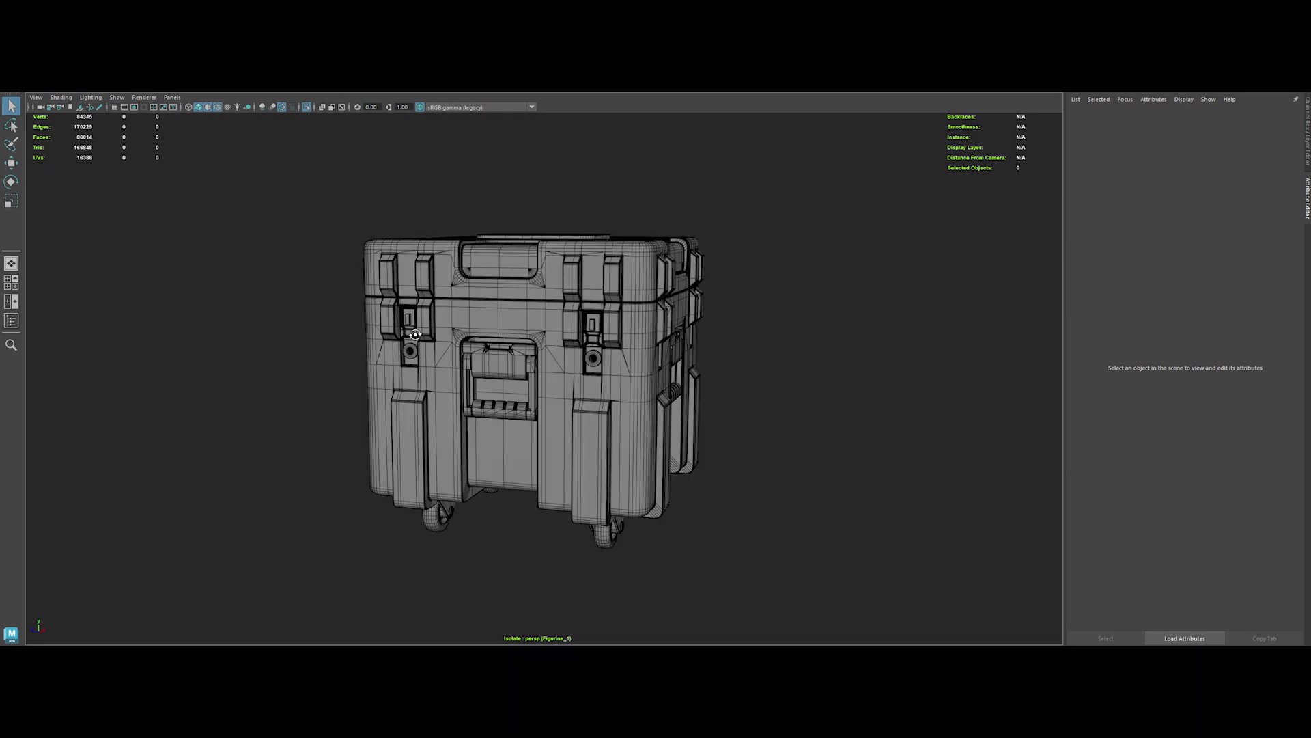
pyautogui.click(218, 107)
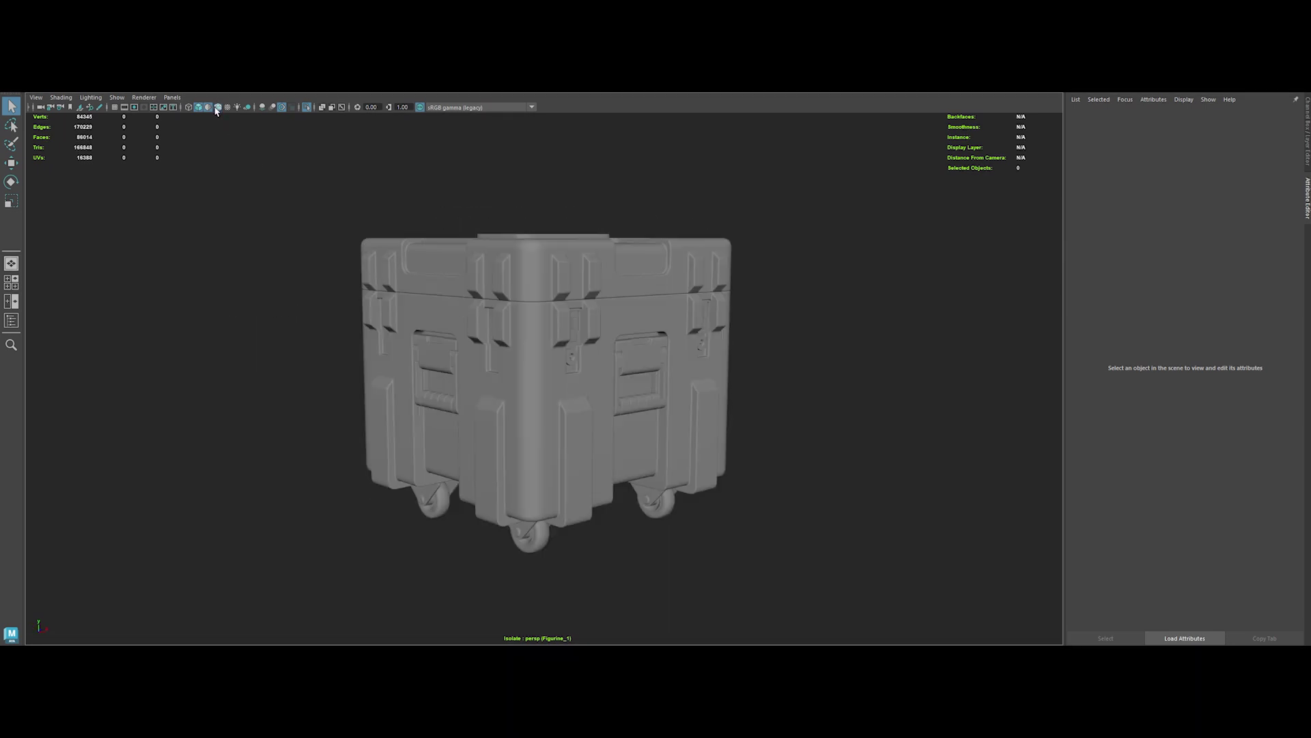
pyautogui.click(209, 108)
pyautogui.moveTo(318, 329)
pyautogui.keyDown('alt'); pyautogui.mouseDown()
pyautogui.moveTo(533, 361)
pyautogui.moveTo(693, 423)
pyautogui.mouseUp(); pyautogui.keyUp('alt')
pyautogui.moveTo(442, 402)
pyautogui.keyDown('alt'); pyautogui.mouseDown()
pyautogui.moveTo(369, 380)
pyautogui.moveTo(319, 390)
pyautogui.moveTo(470, 396)
pyautogui.moveTo(453, 395)
pyautogui.mouseUp(); pyautogui.keyUp('alt')
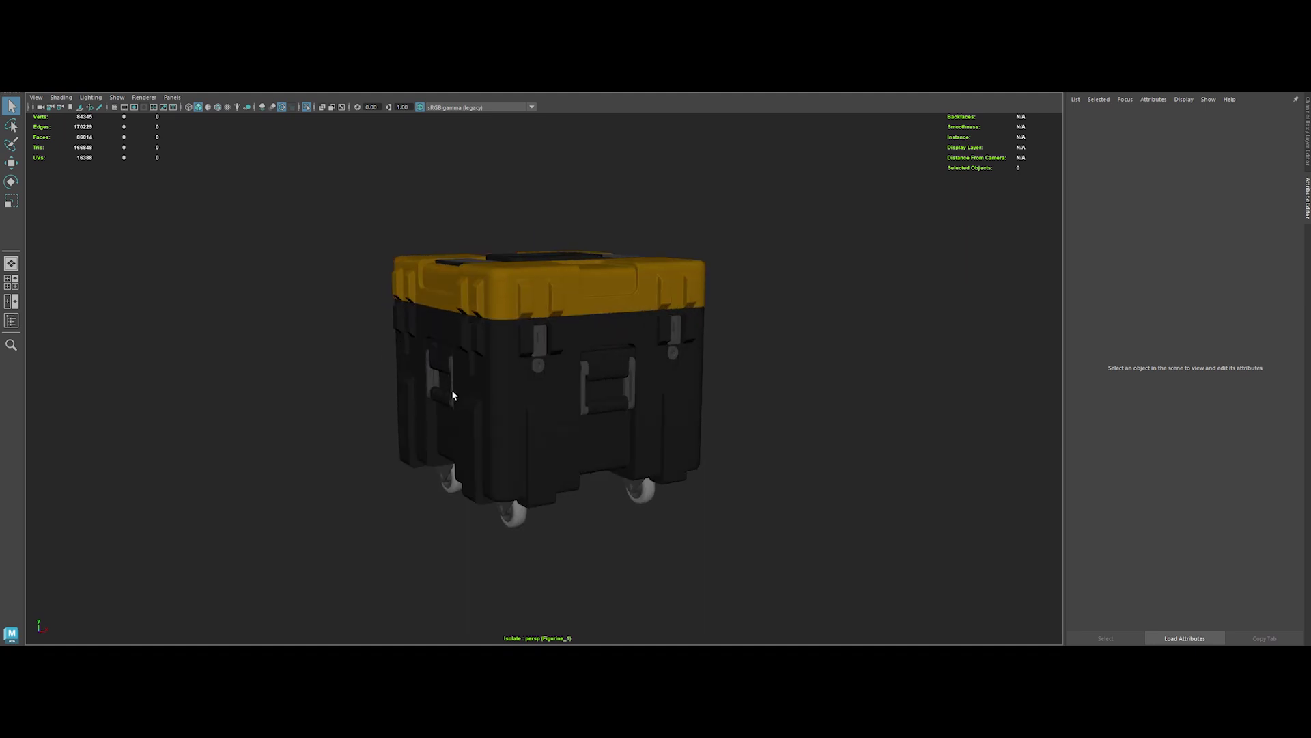
# Turn off Isolate Select, then select and deselect the environment dome
pyautogui.click(307, 108)
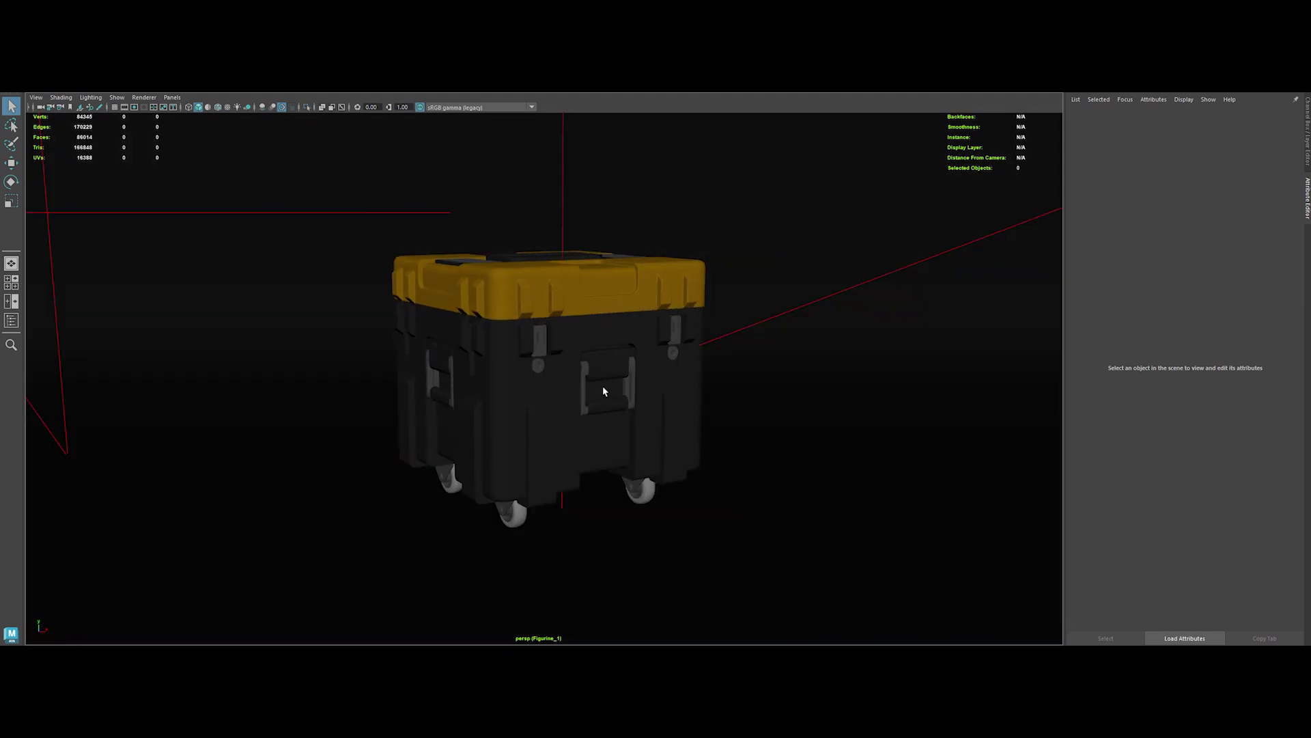
pyautogui.scroll(-4, 603, 386)
pyautogui.scroll(-4, 574, 338)
pyautogui.scroll(-4, 543, 297)
pyautogui.scroll(-3, 518, 275)
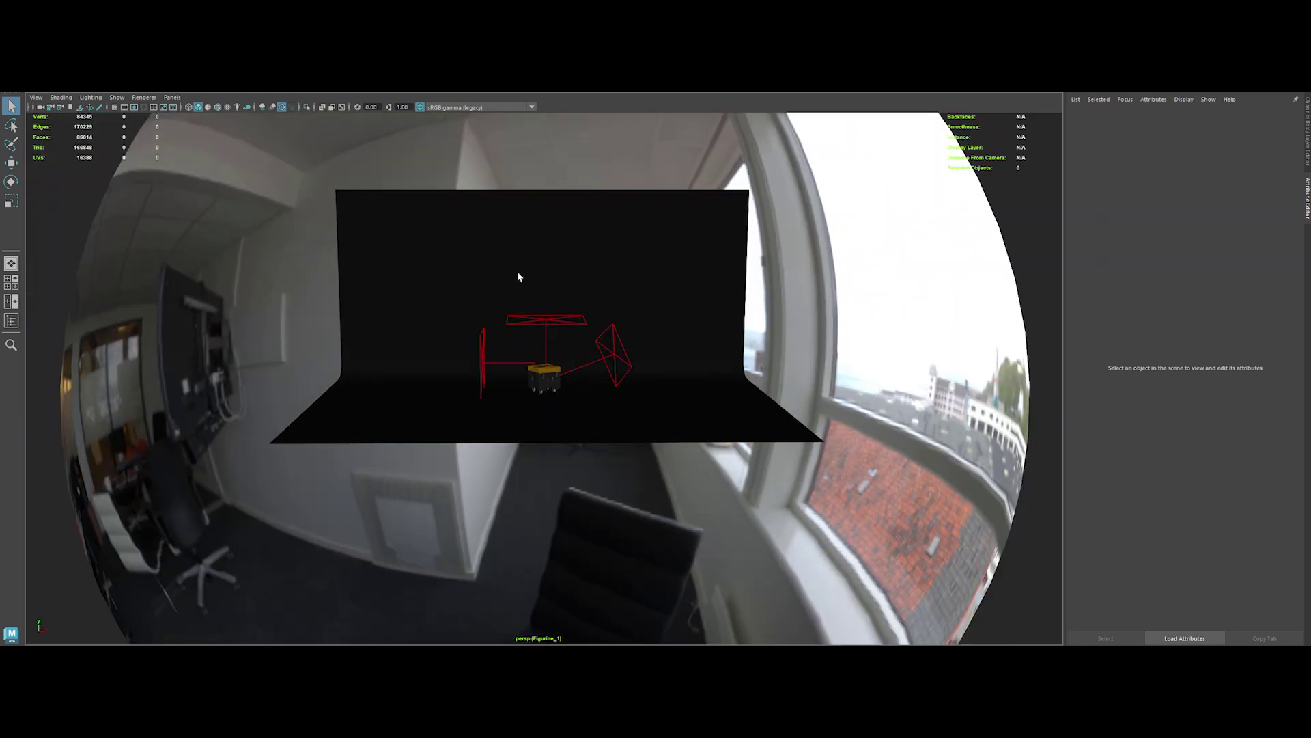
pyautogui.scroll(-4, 519, 274)
pyautogui.moveTo(313, 274); pyautogui.dragTo(314, 275)
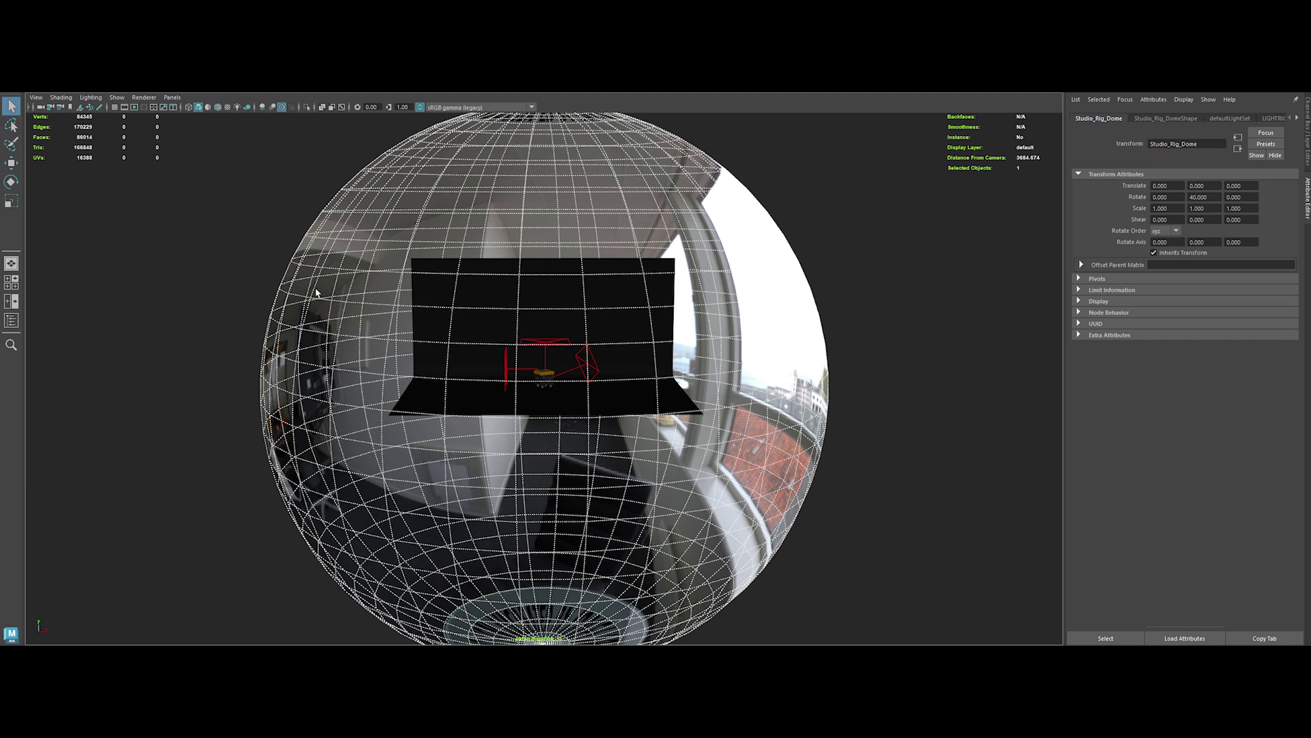
pyautogui.click(239, 254)
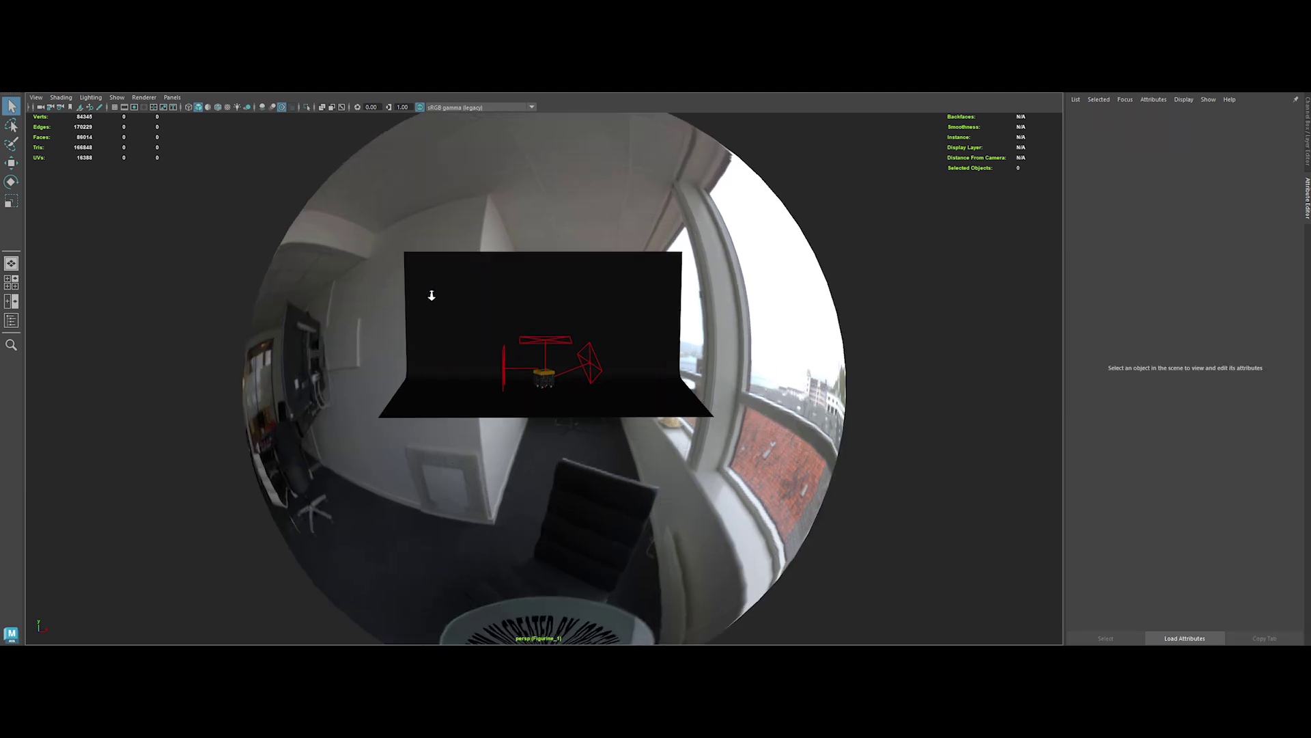
pyautogui.scroll(4, 430, 308)
pyautogui.scroll(4, 615, 450)
pyautogui.scroll(3, 717, 533)
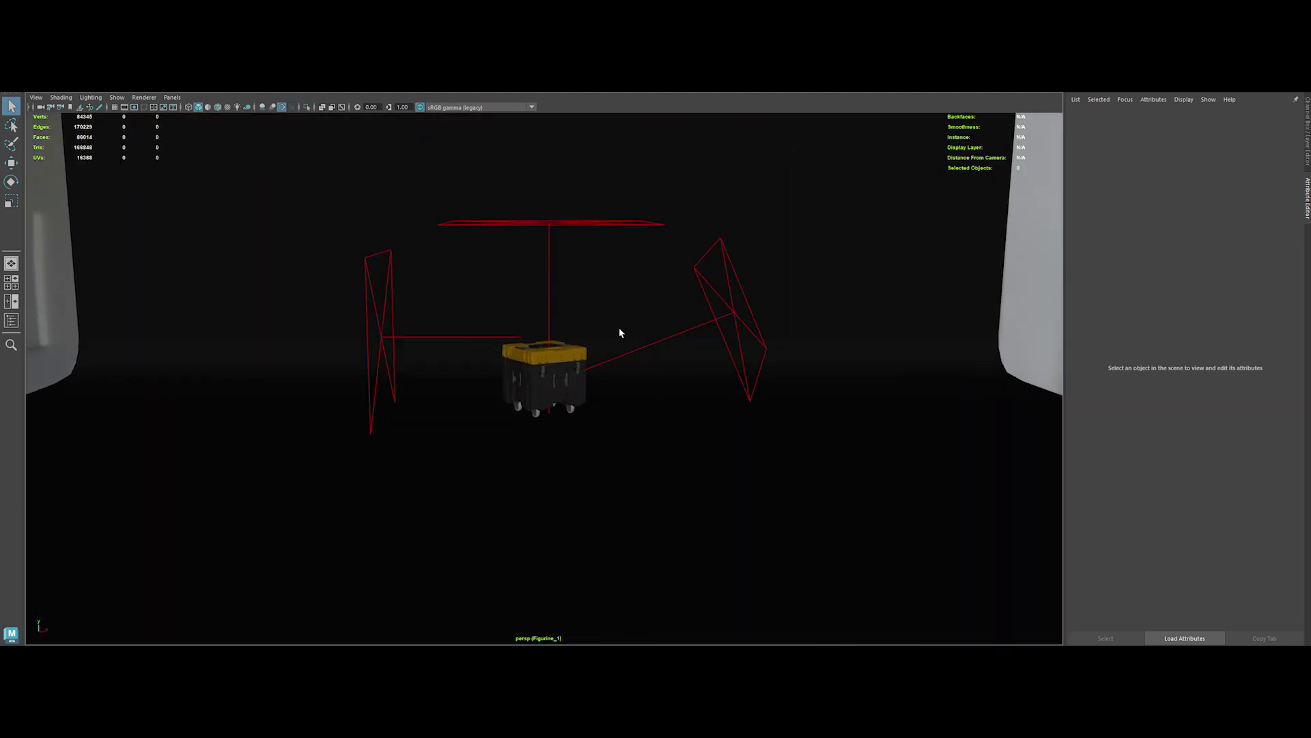
# Select the top, left and right area lights in turn, then bring up the viewport camera list
pyautogui.click(553, 221)
pyautogui.click(384, 344)
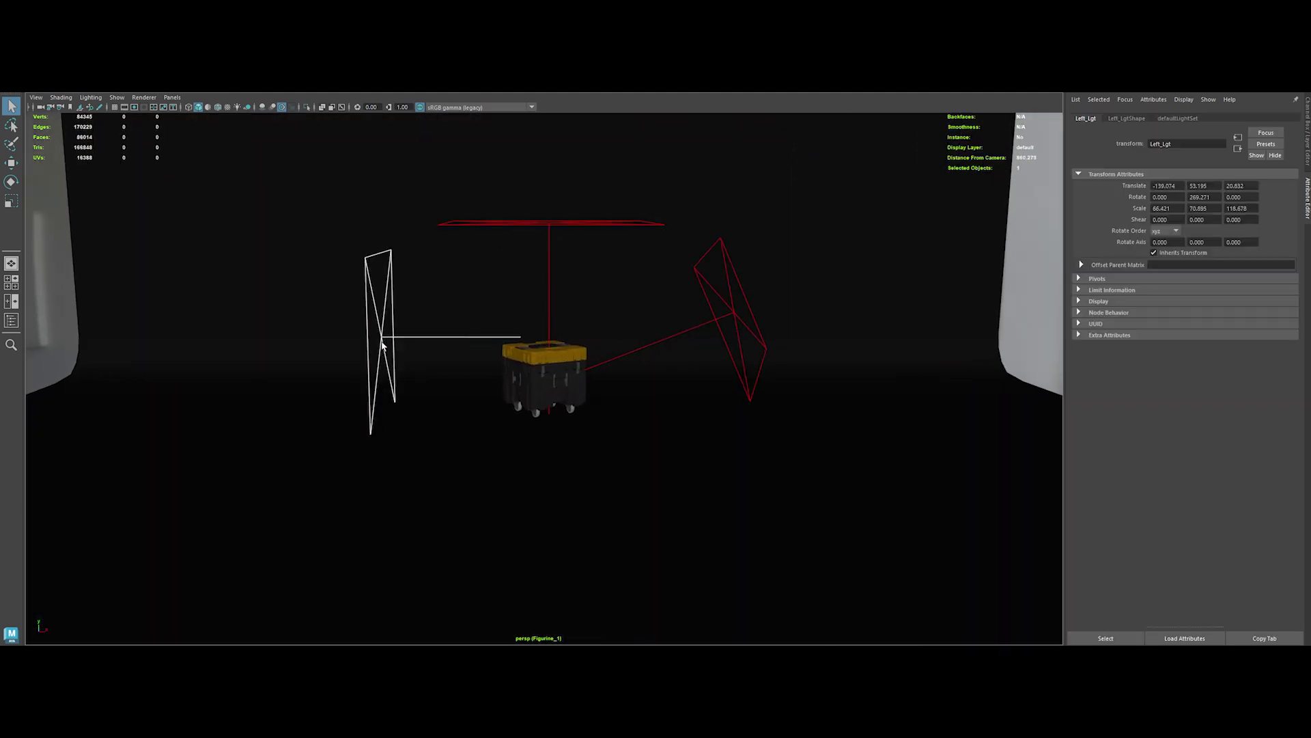
pyautogui.click(735, 319)
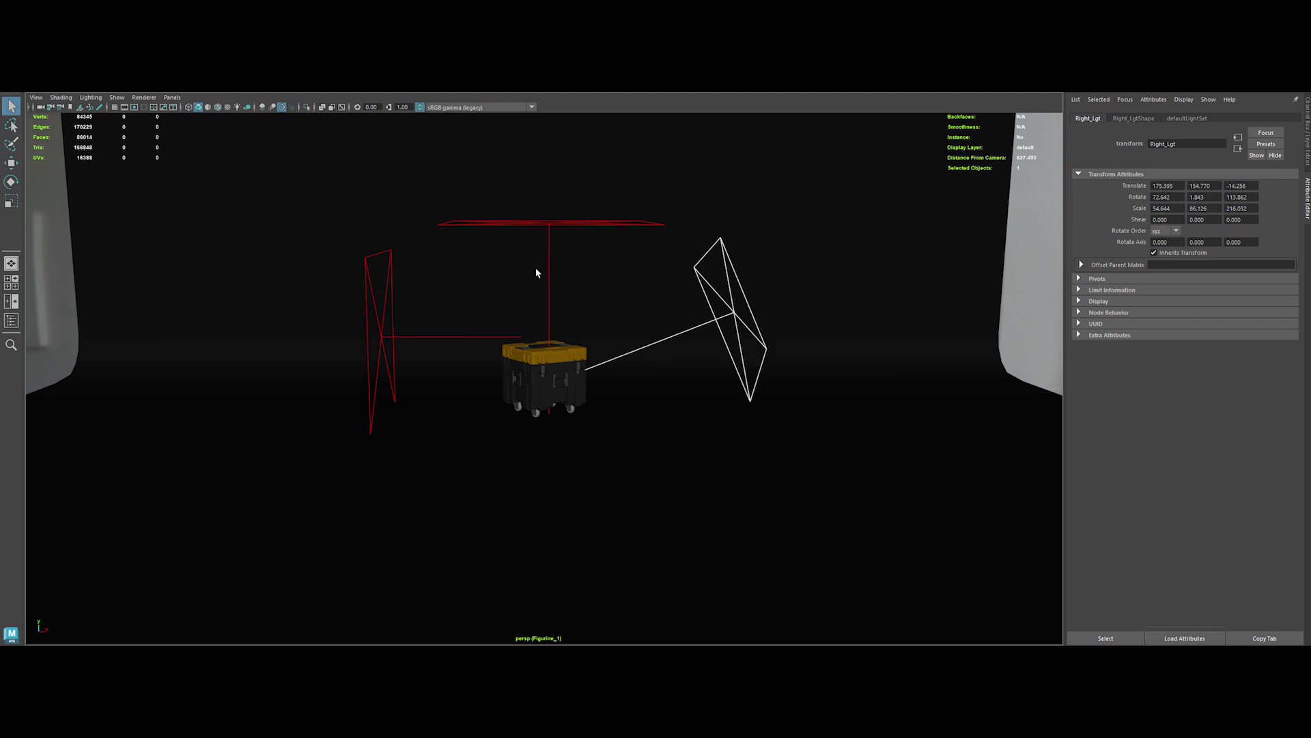
pyautogui.scroll(4, 536, 273)
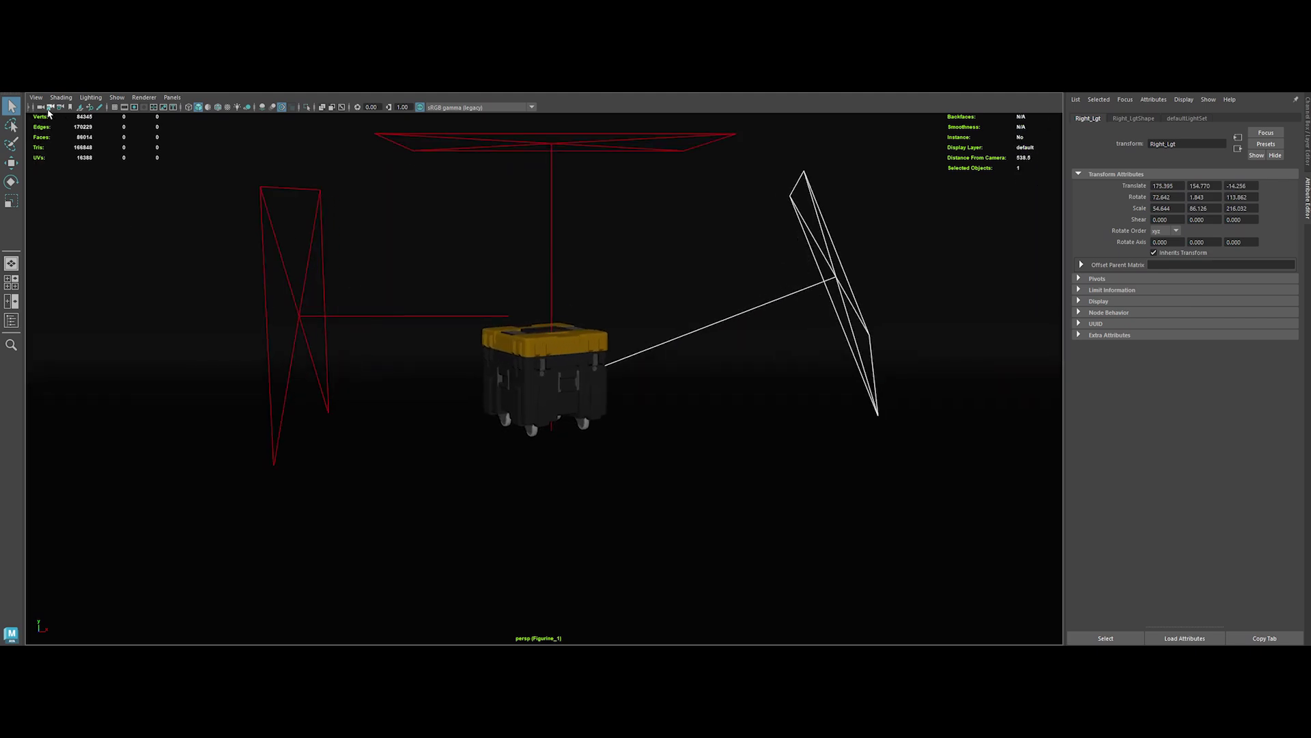
pyautogui.click(37, 98)
# Look through Main_Cam and show its Main_CamShape lens settings with the 80 mm focal length
pyautogui.click(82, 155)
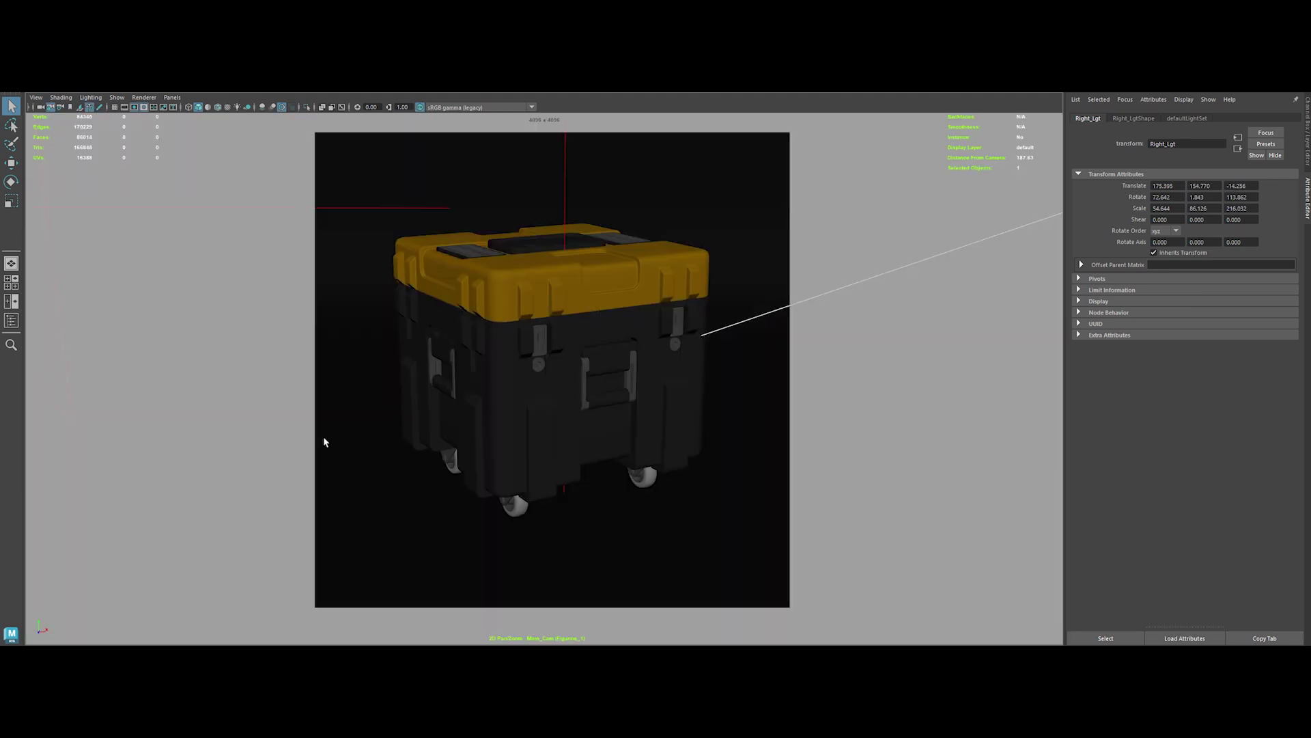
pyautogui.click(42, 108)
pyautogui.click(1135, 117)
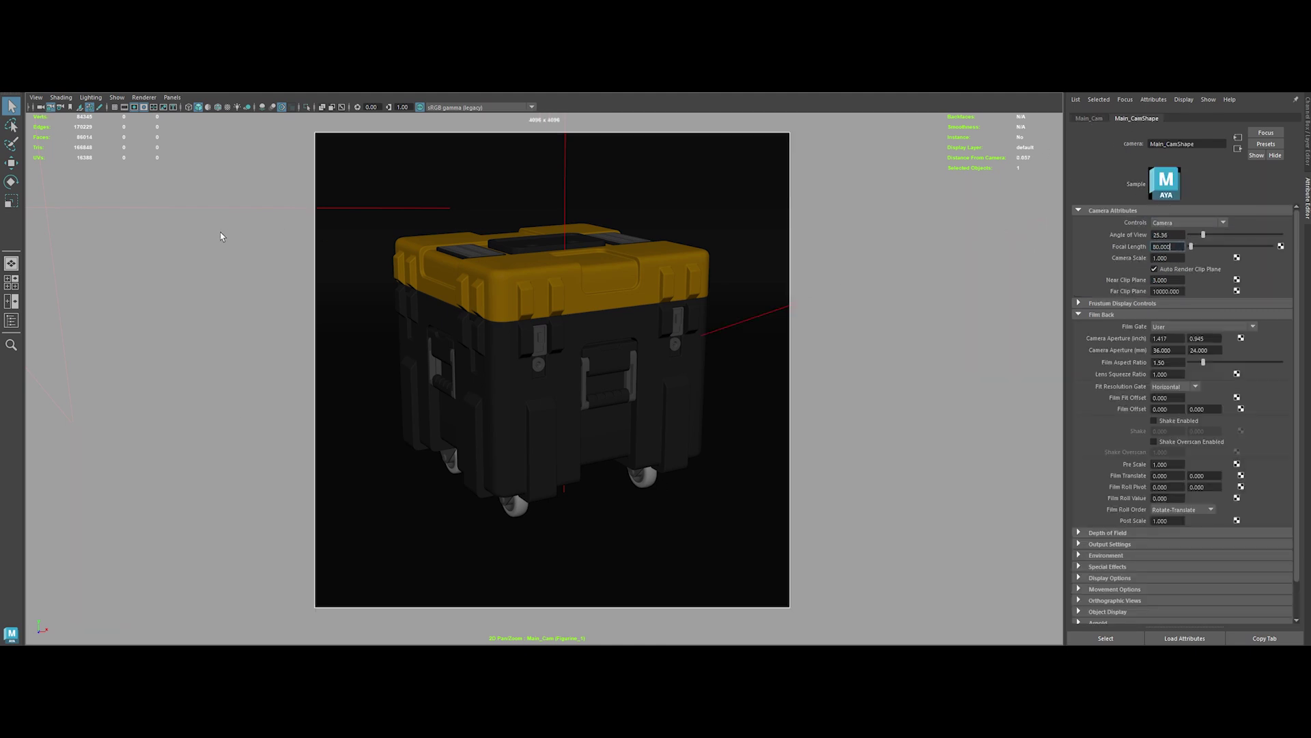
# Browse the Studio_Rig, Geo and Crate_Grp groups in the Outliner, then close it
pyautogui.click(11, 320)
pyautogui.moveTo(133, 196); pyautogui.dragTo(223, 169)
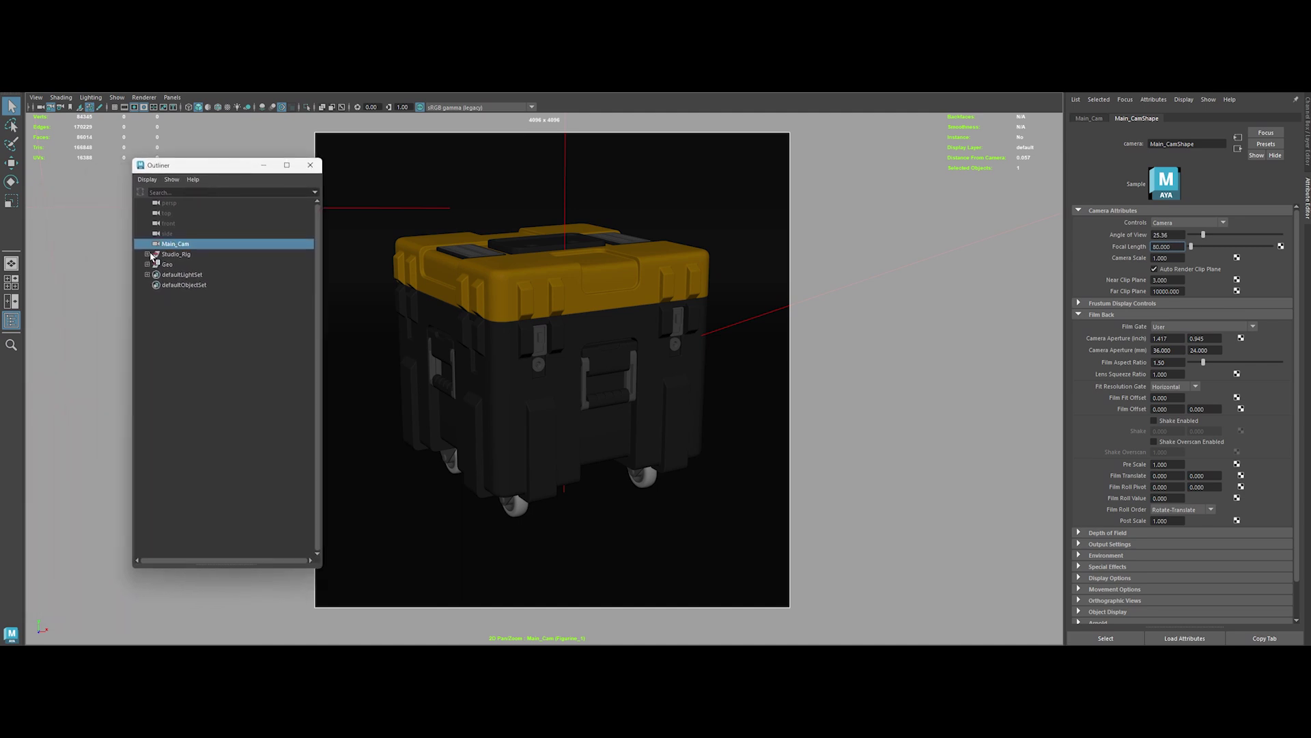
pyautogui.click(150, 255)
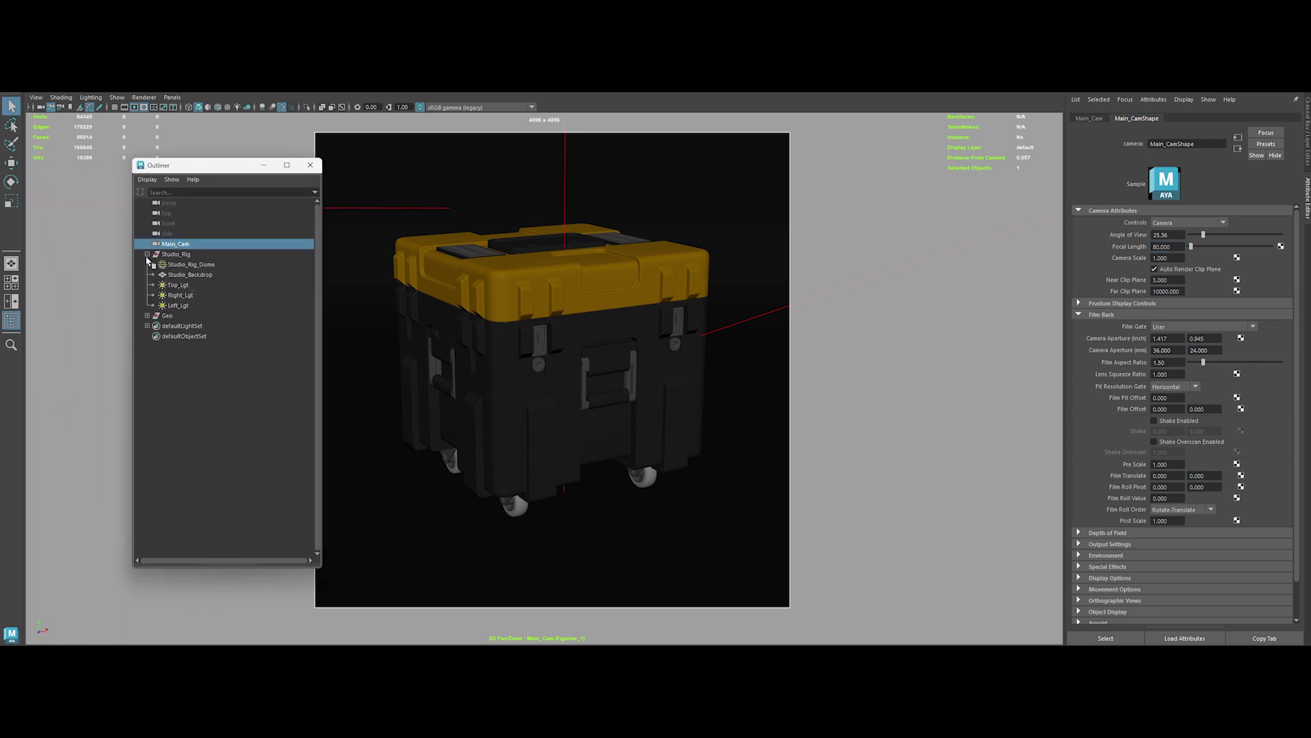
pyautogui.click(148, 255)
pyautogui.click(148, 265)
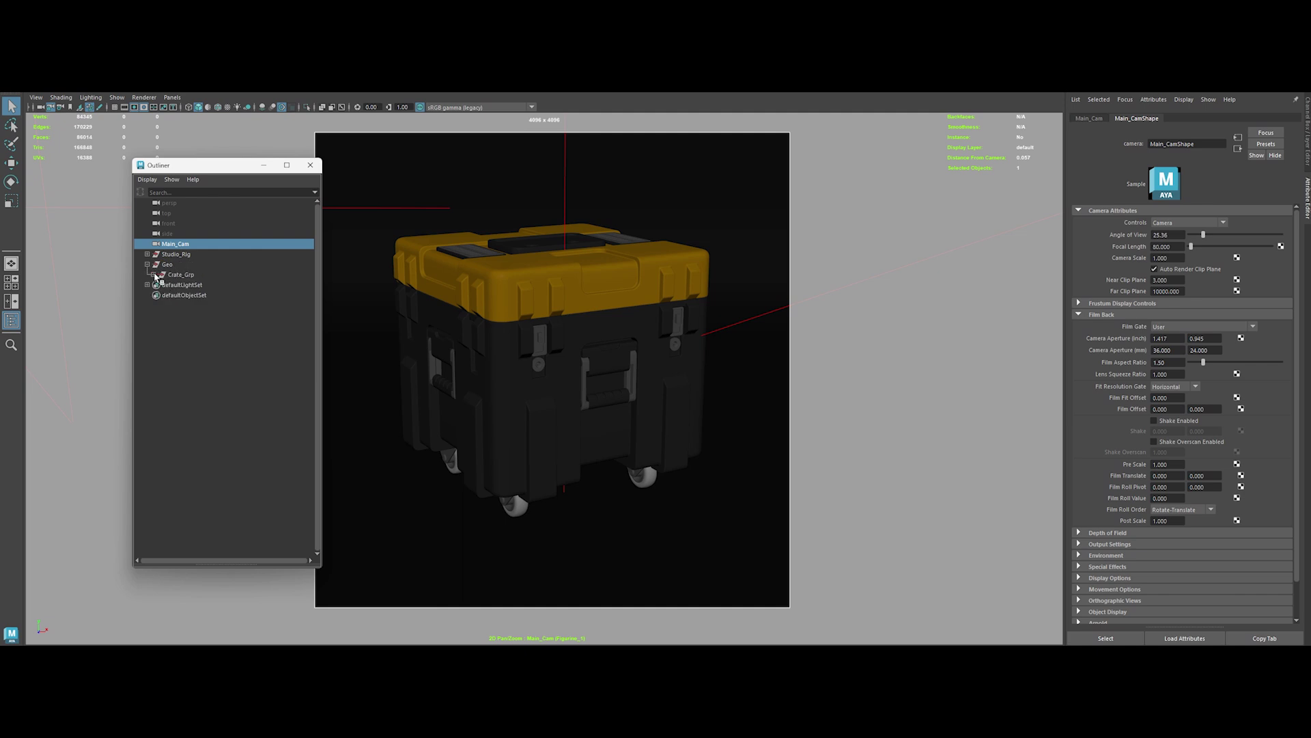
pyautogui.click(154, 275)
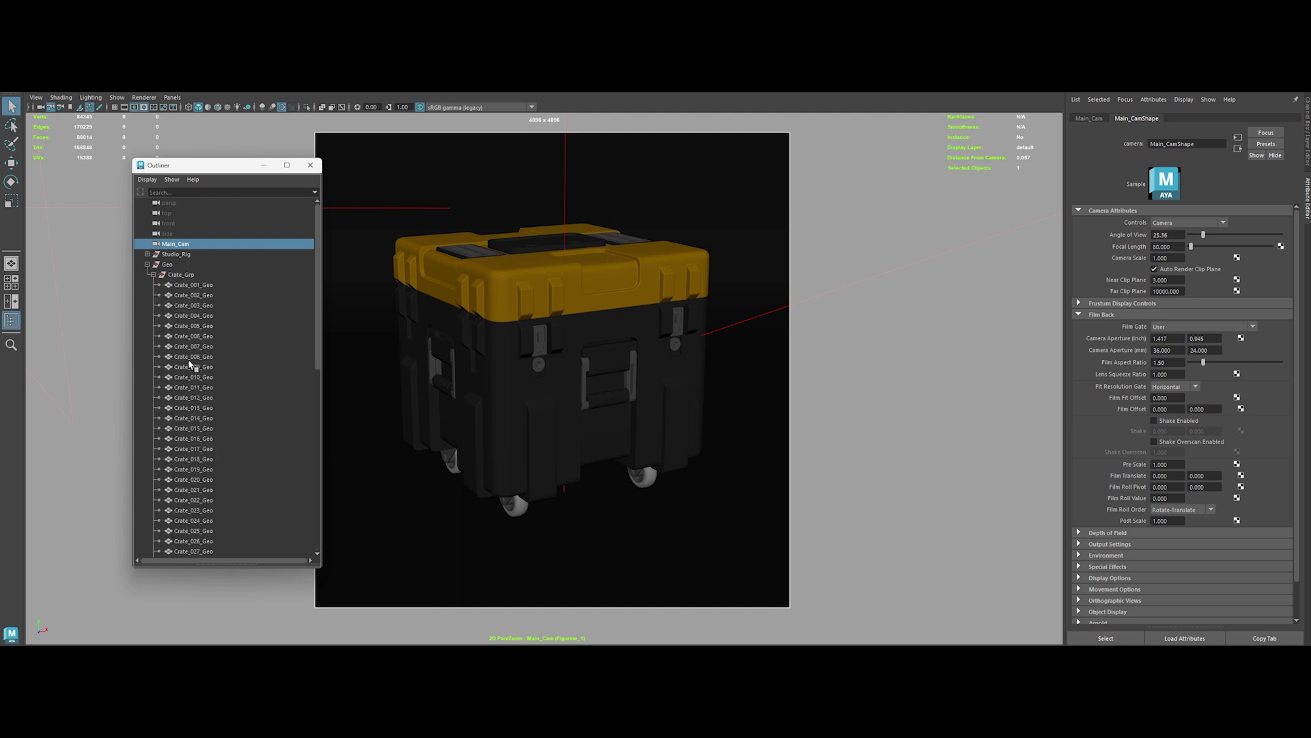
pyautogui.click(154, 275)
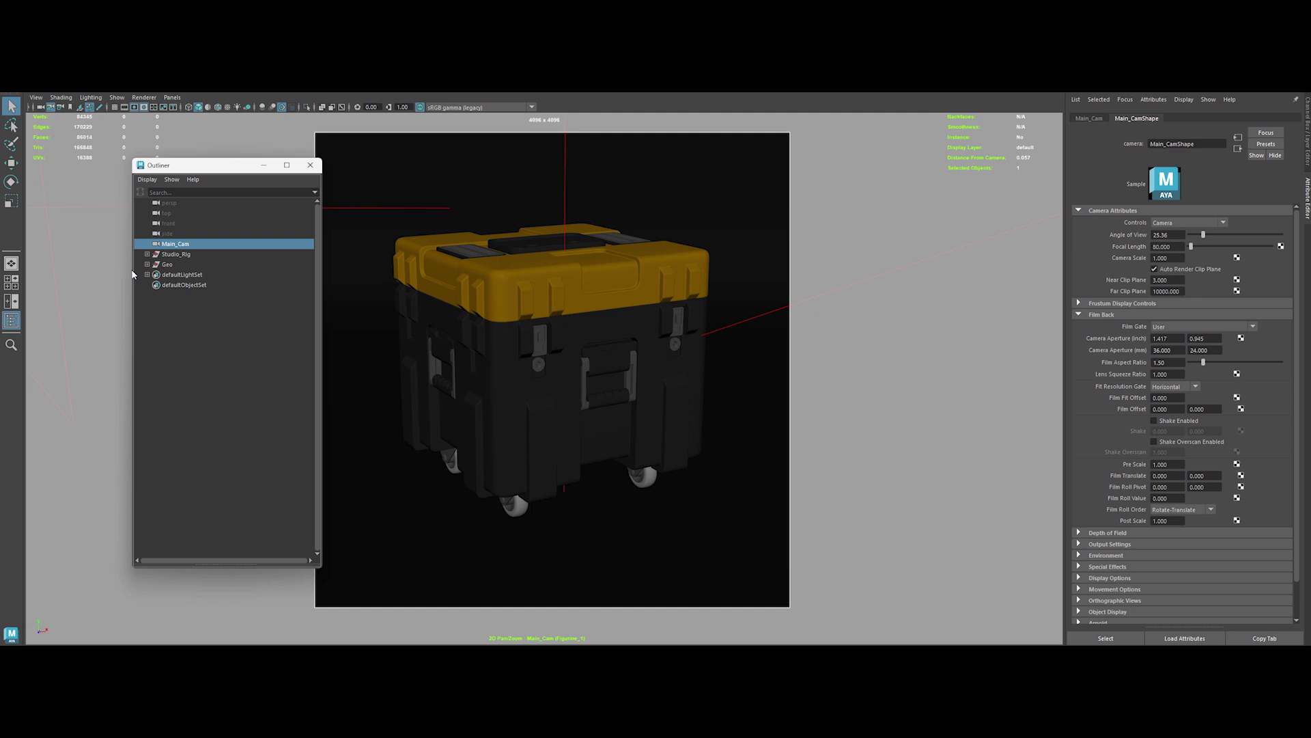
pyautogui.click(311, 165)
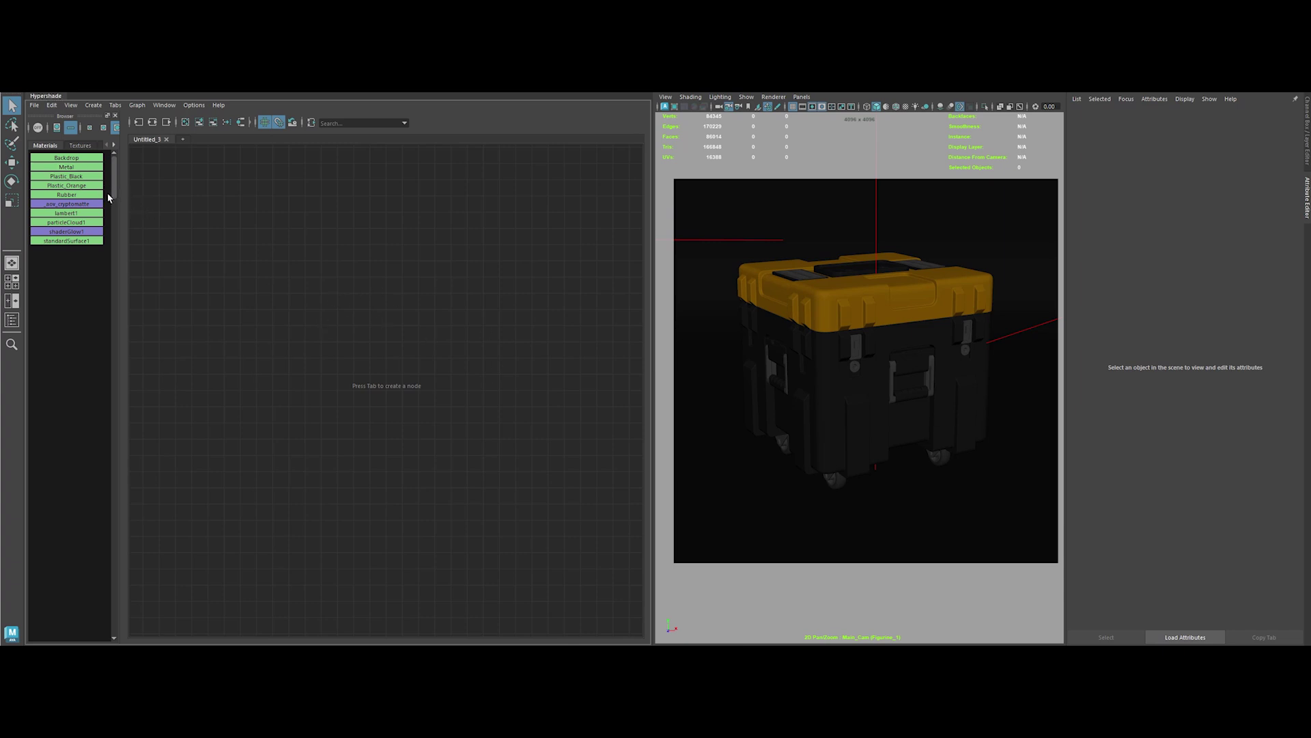
# Graph the crate material networks from Rubber, arrange the graph, and select the Plastic_Black node
pyautogui.click(72, 167)
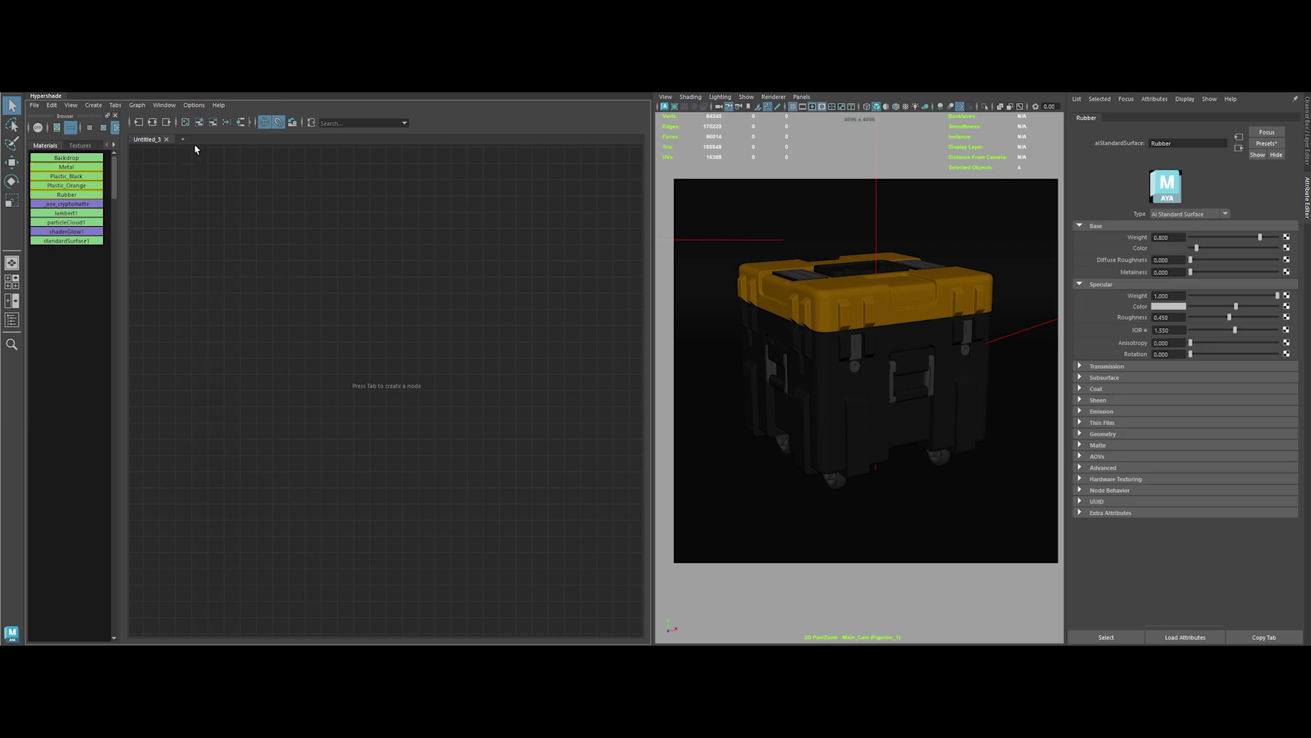
pyautogui.click(152, 123)
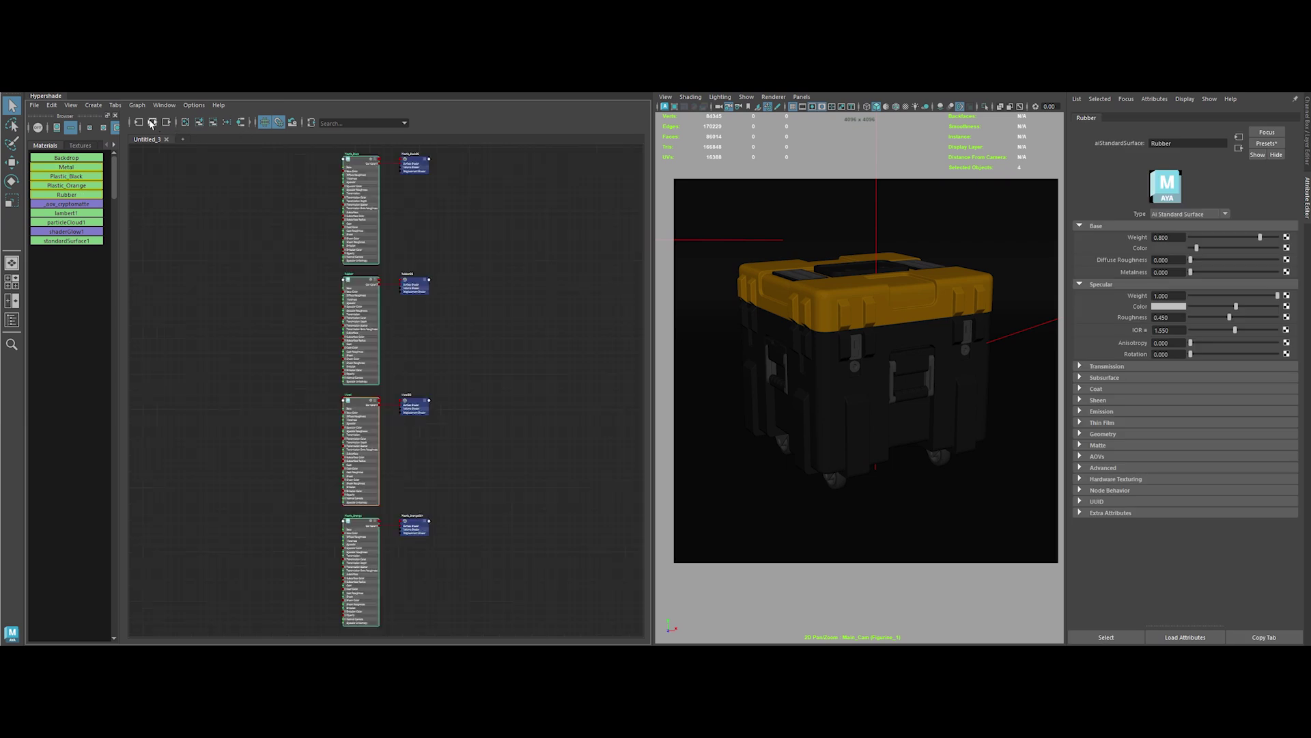
pyautogui.scroll(3, 319, 267)
pyautogui.click(309, 303)
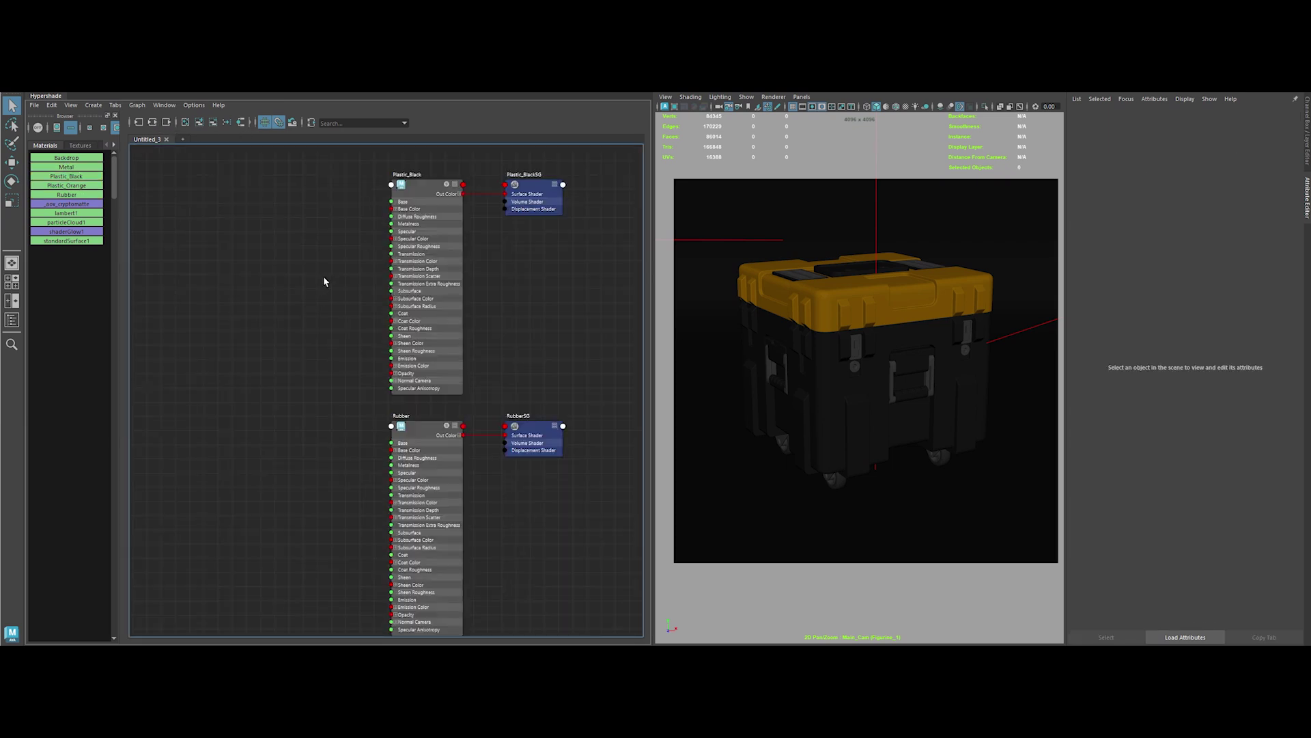
pyautogui.keyDown('alt'); pyautogui.moveTo(324, 282); pyautogui.dragTo(330, 325, button='middle'); pyautogui.keyUp('alt')
pyautogui.scroll(-3, 326, 414)
pyautogui.moveTo(355, 257); pyautogui.dragTo(246, 276)
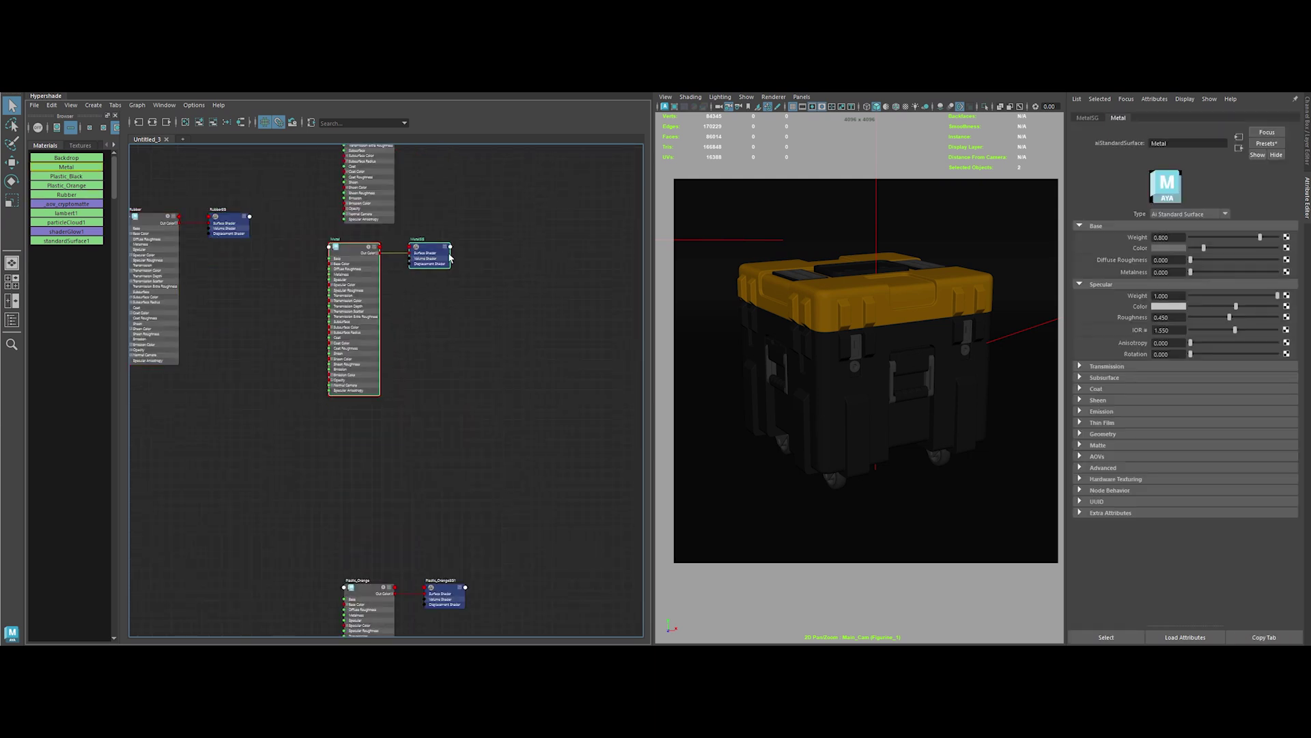
pyautogui.click(398, 277)
pyautogui.scroll(4, 384, 451)
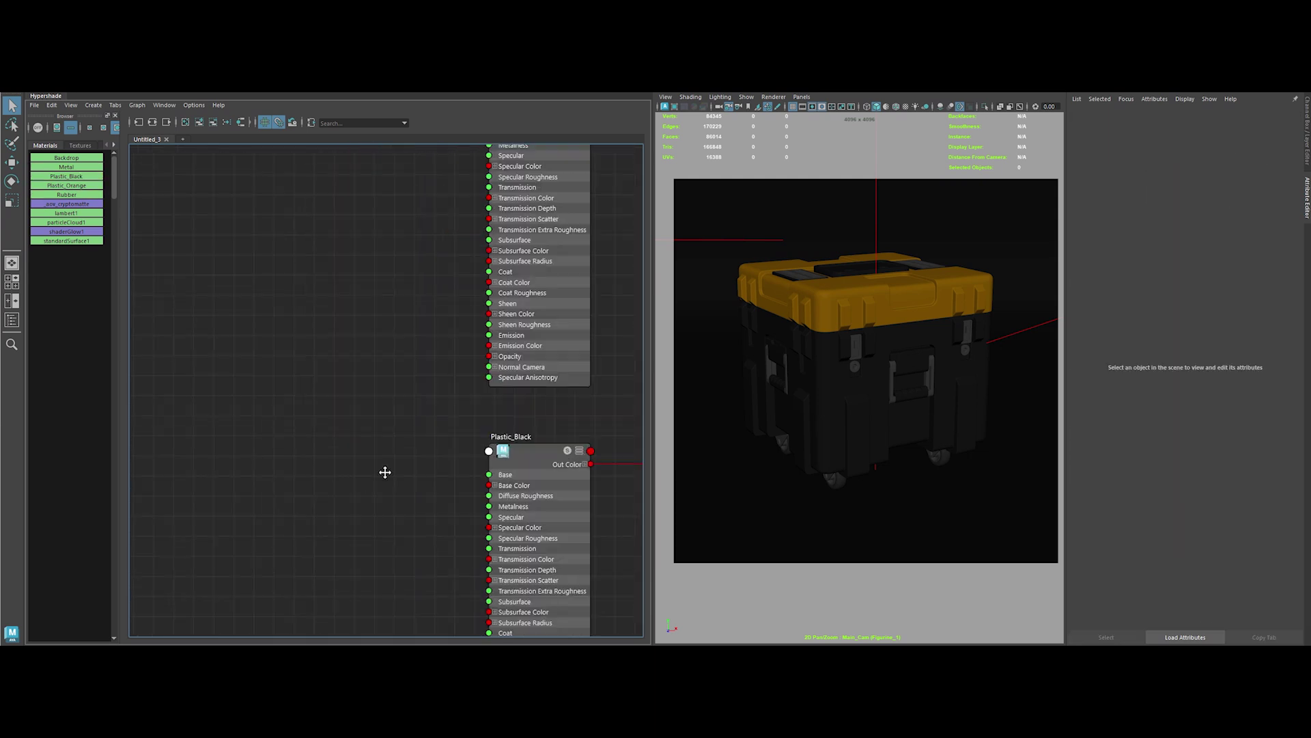
pyautogui.moveTo(383, 465)
pyautogui.keyDown('alt'); pyautogui.mouseDown(button='middle')
pyautogui.moveTo(308, 328)
pyautogui.moveTo(316, 310)
pyautogui.mouseUp(button='middle'); pyautogui.keyUp('alt')
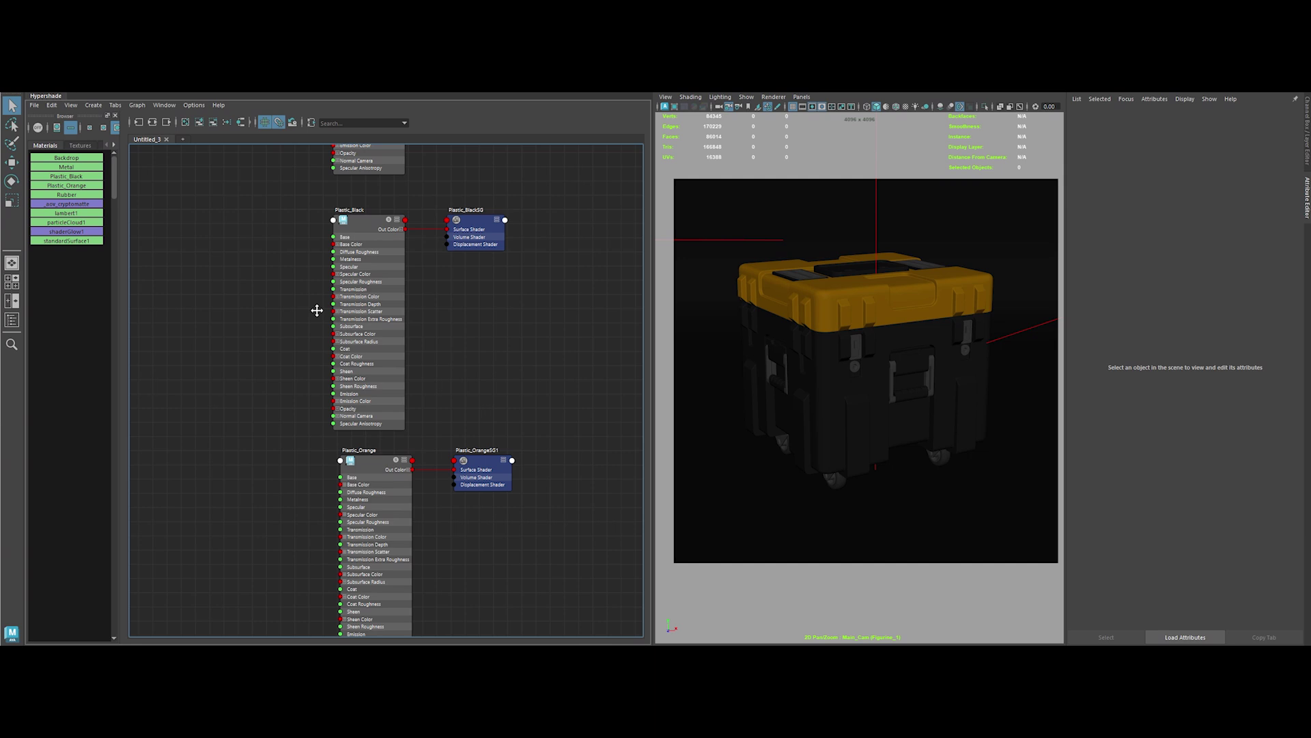
pyautogui.click(373, 221)
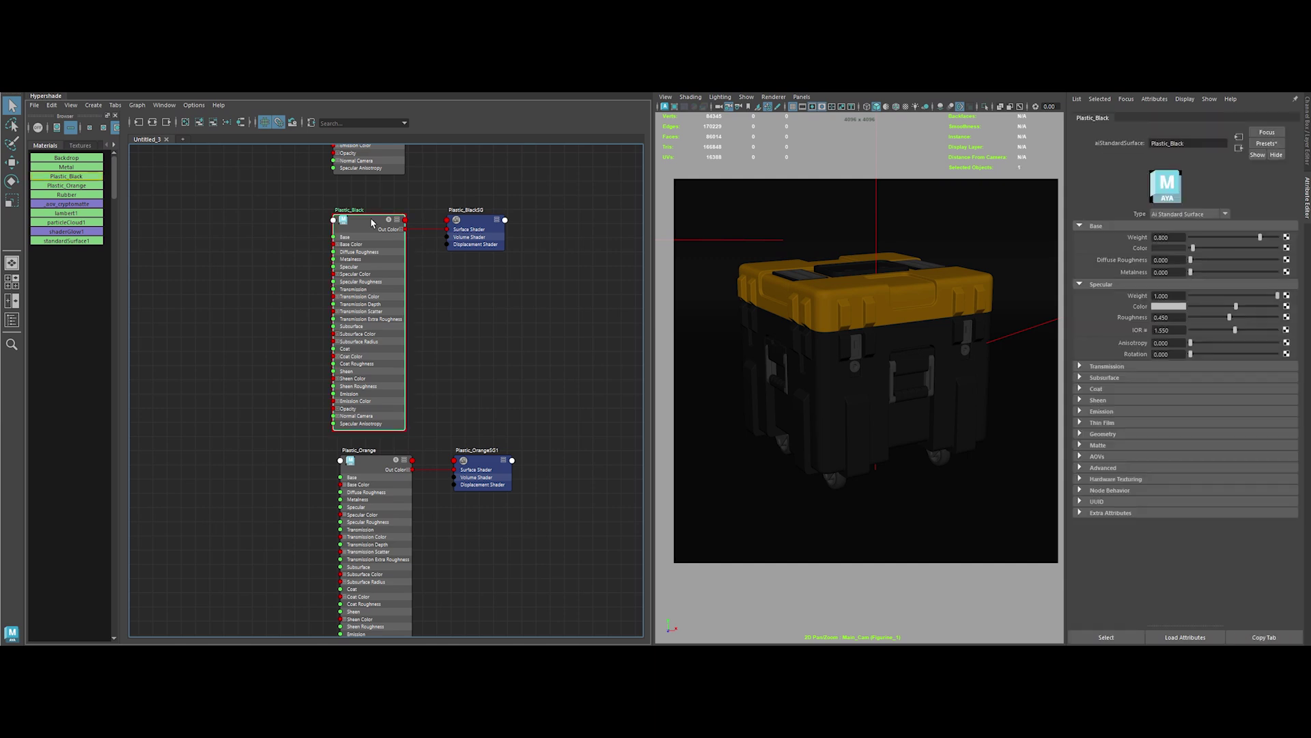
# Start an Arnold render of the crate and set a render region on its front
pyautogui.click(860, 98)
pyautogui.moveTo(1066, 120); pyautogui.dragTo(981, 124)
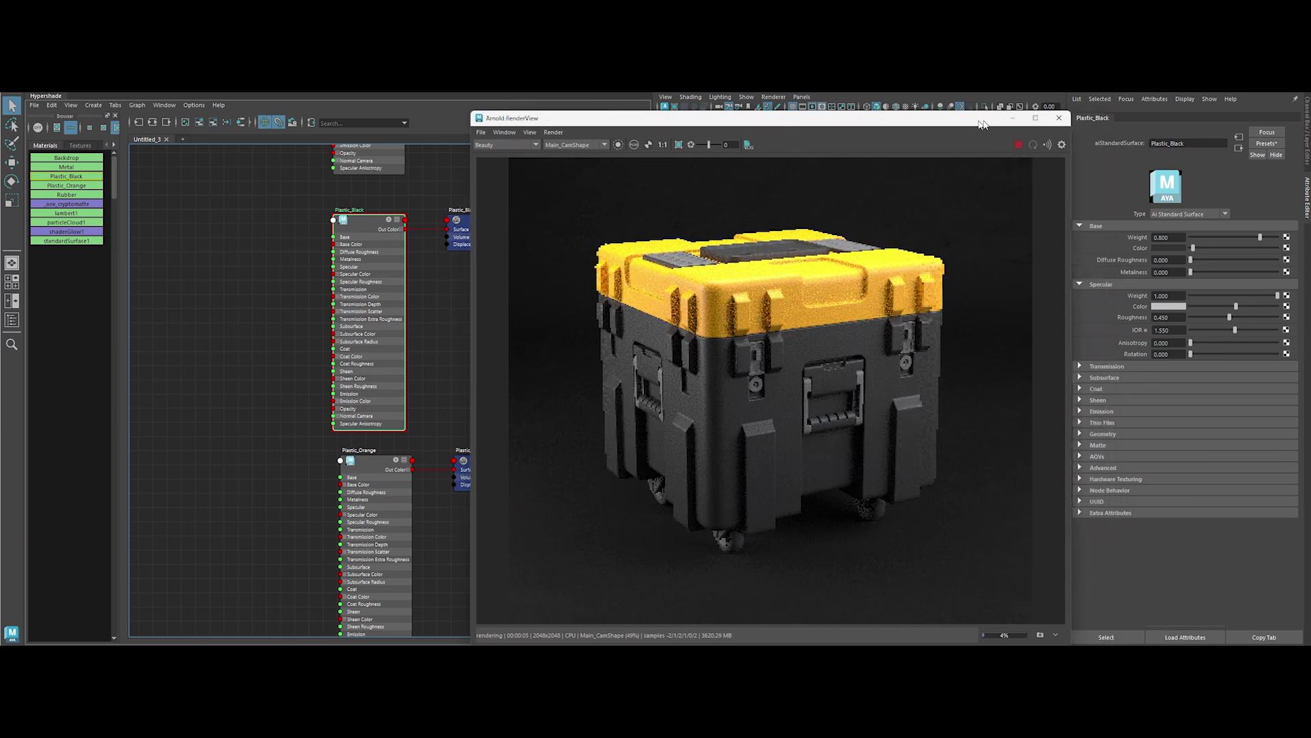
pyautogui.moveTo(692, 347); pyautogui.dragTo(833, 456)
pyautogui.click(1170, 305)
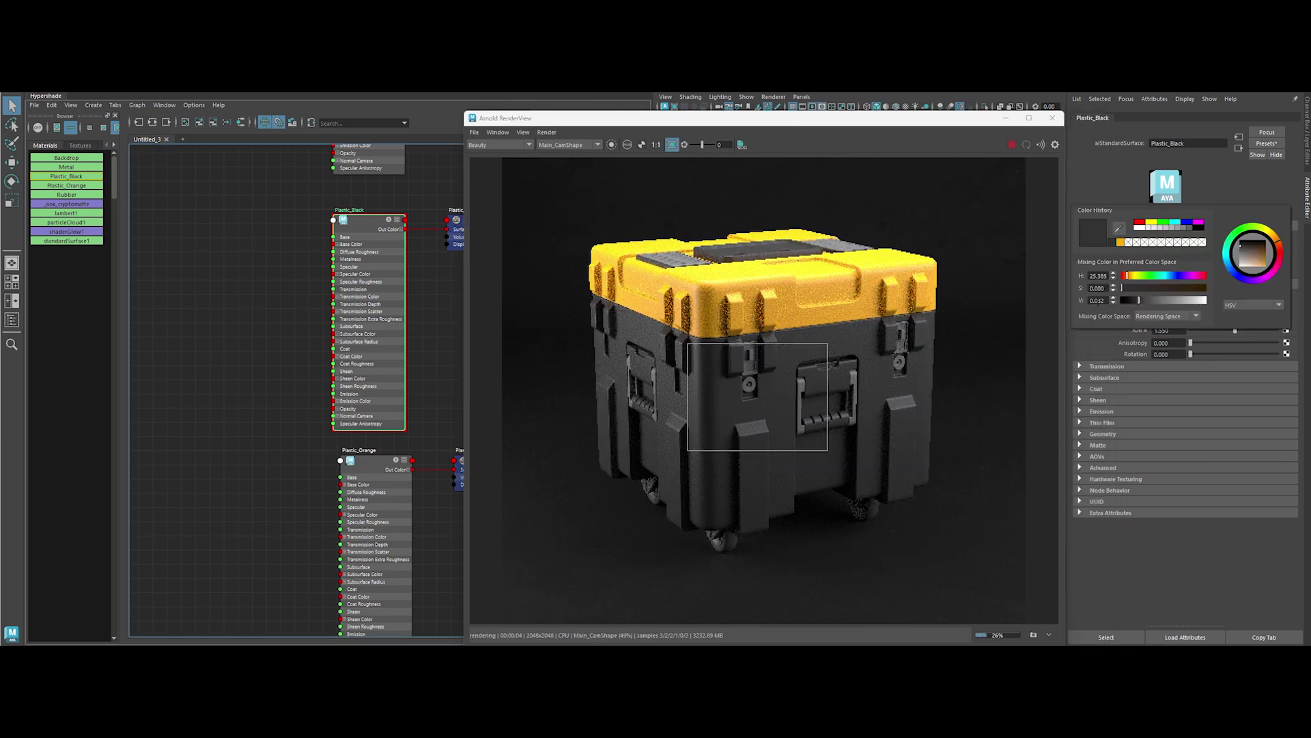
pyautogui.click(1098, 170)
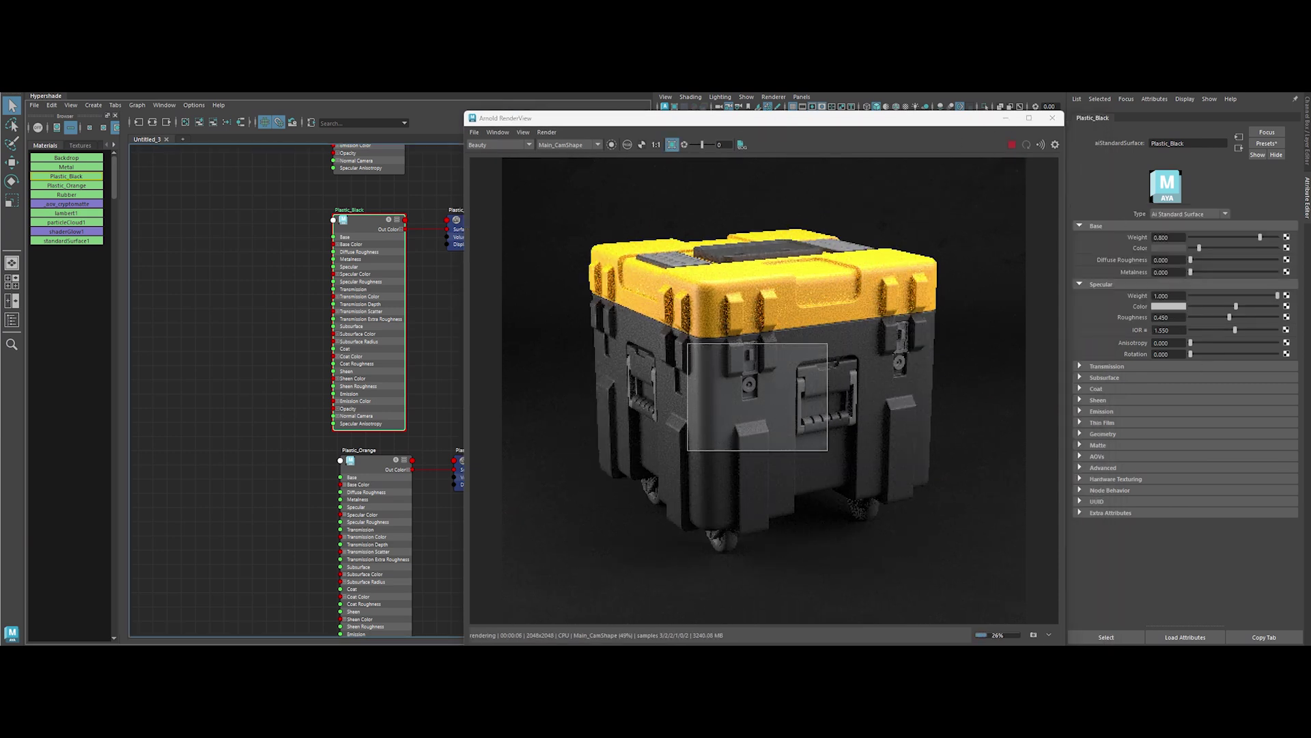
# Set Plastic_Black's specular roughness to 0.45 and its specular colour to white
pyautogui.click(1163, 319)
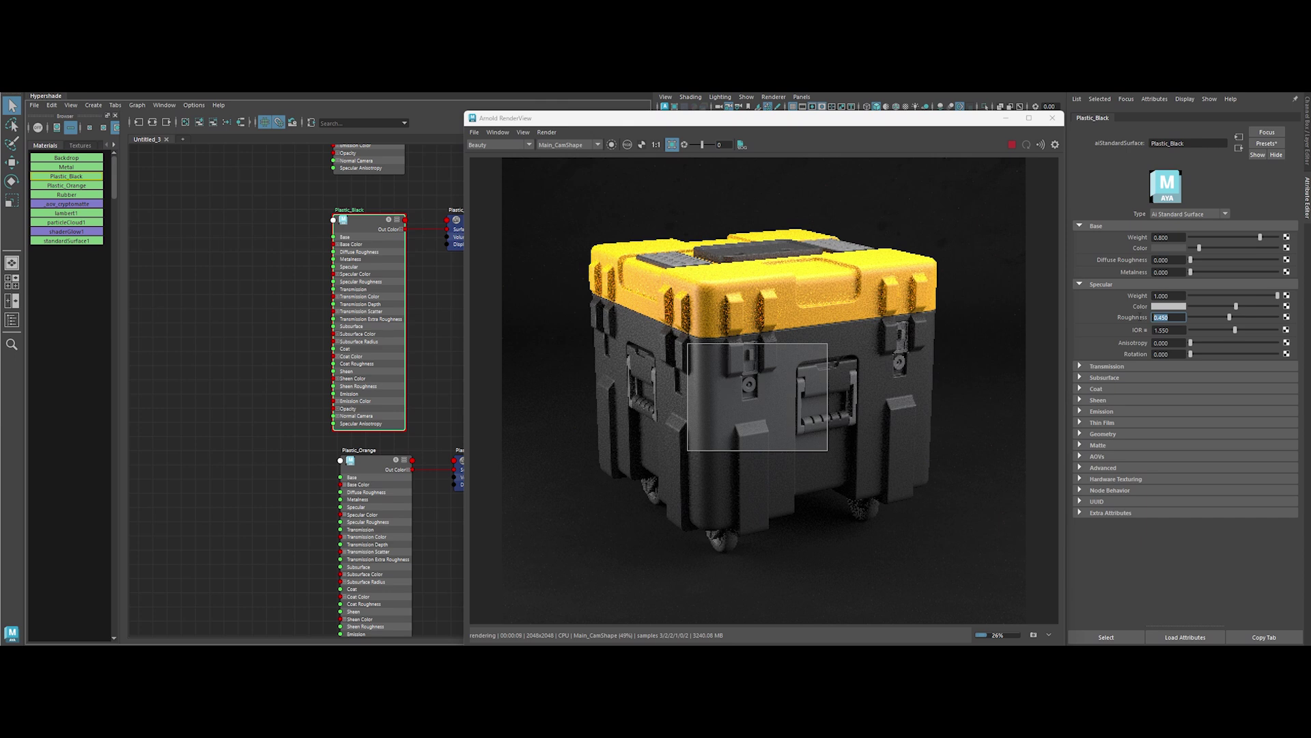
pyautogui.write('0.5')
pyautogui.press('Return')
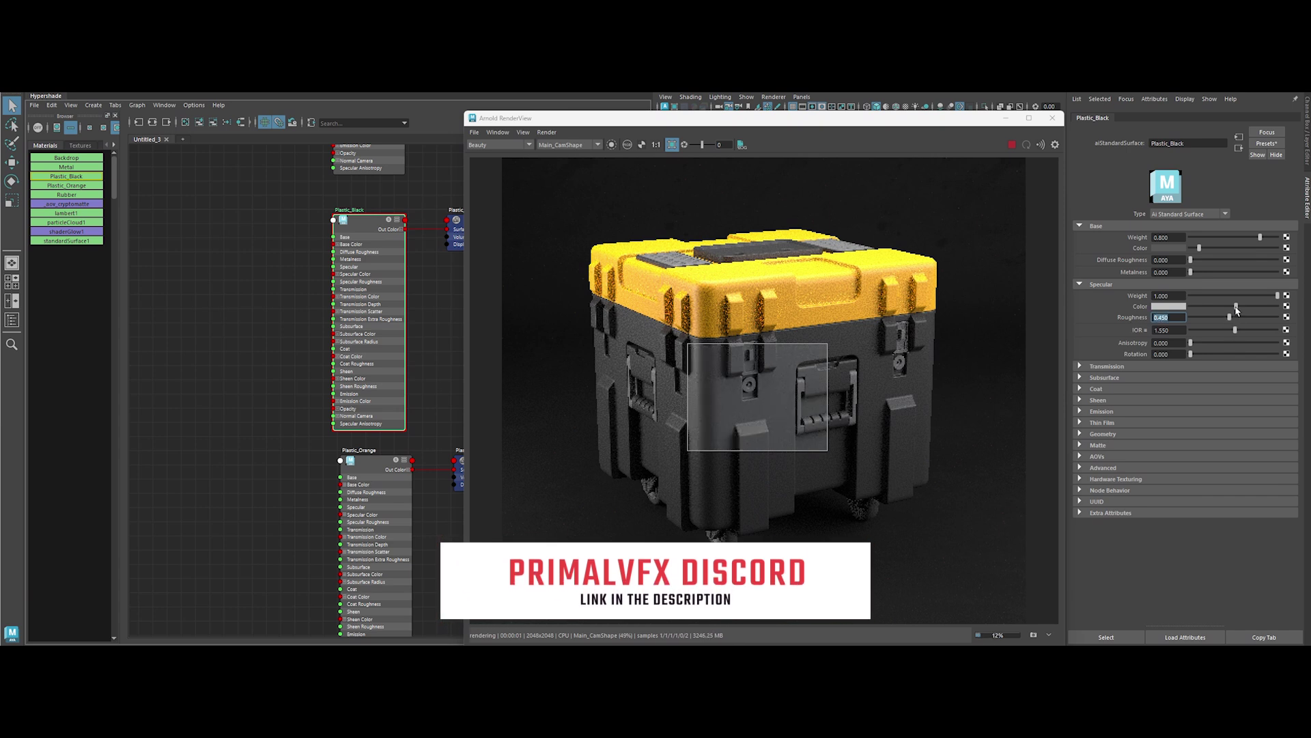
pyautogui.moveTo(1237, 306); pyautogui.dragTo(1284, 306)
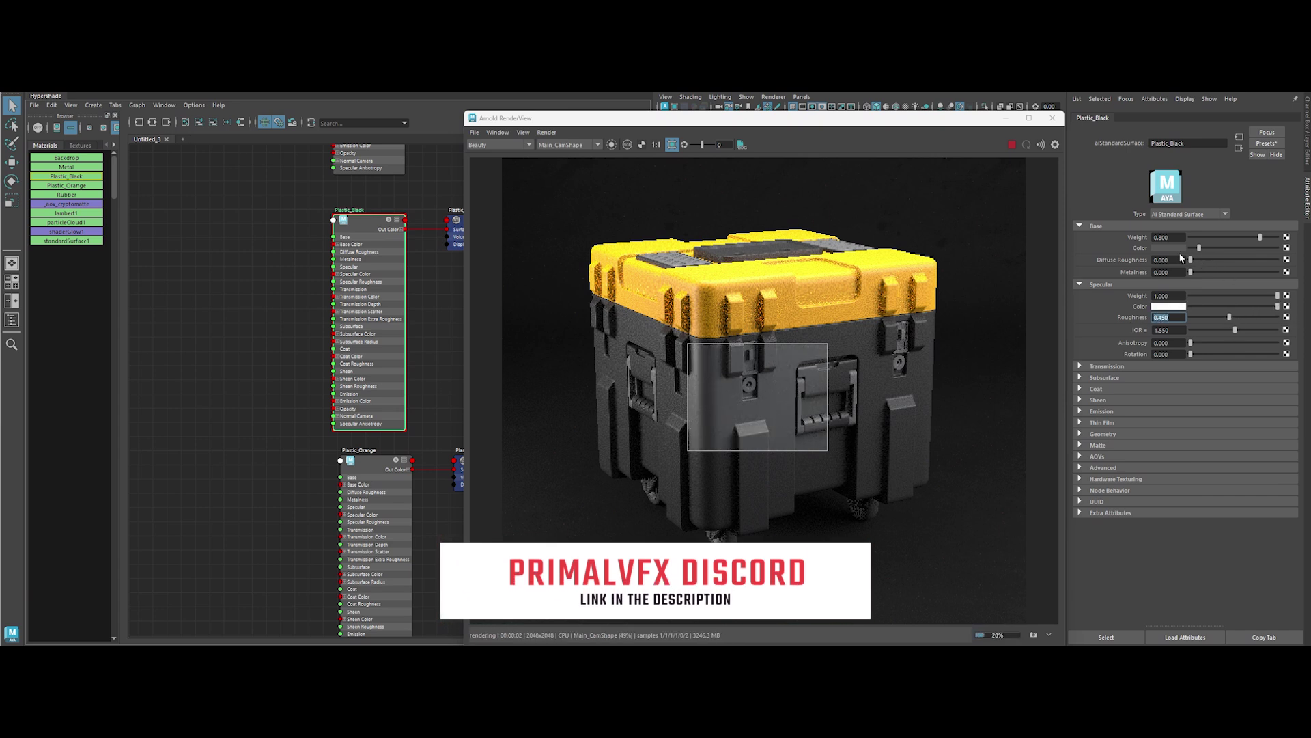
pyautogui.click(1176, 249)
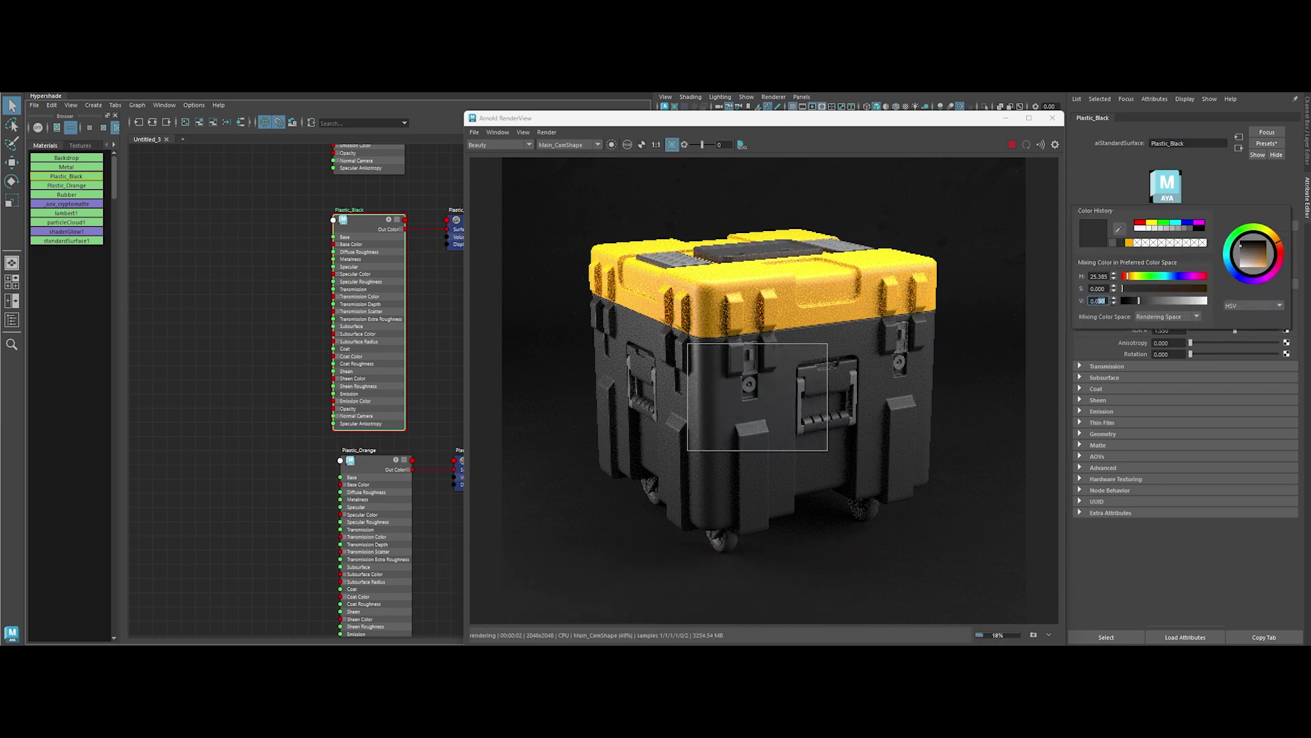
pyautogui.write('0')
pyautogui.press('Return')
pyautogui.moveTo(654, 325); pyautogui.dragTo(839, 535)
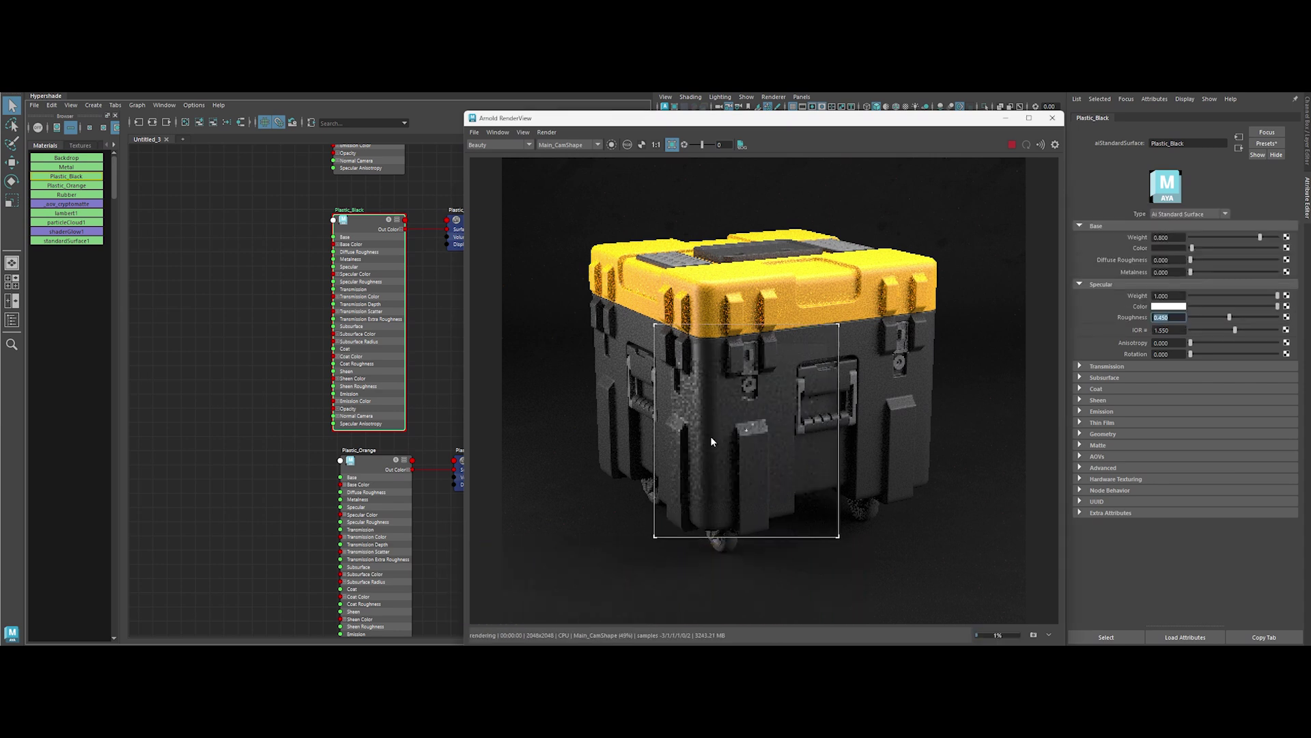
pyautogui.scroll(1, 709, 436)
pyautogui.scroll(1, 755, 420)
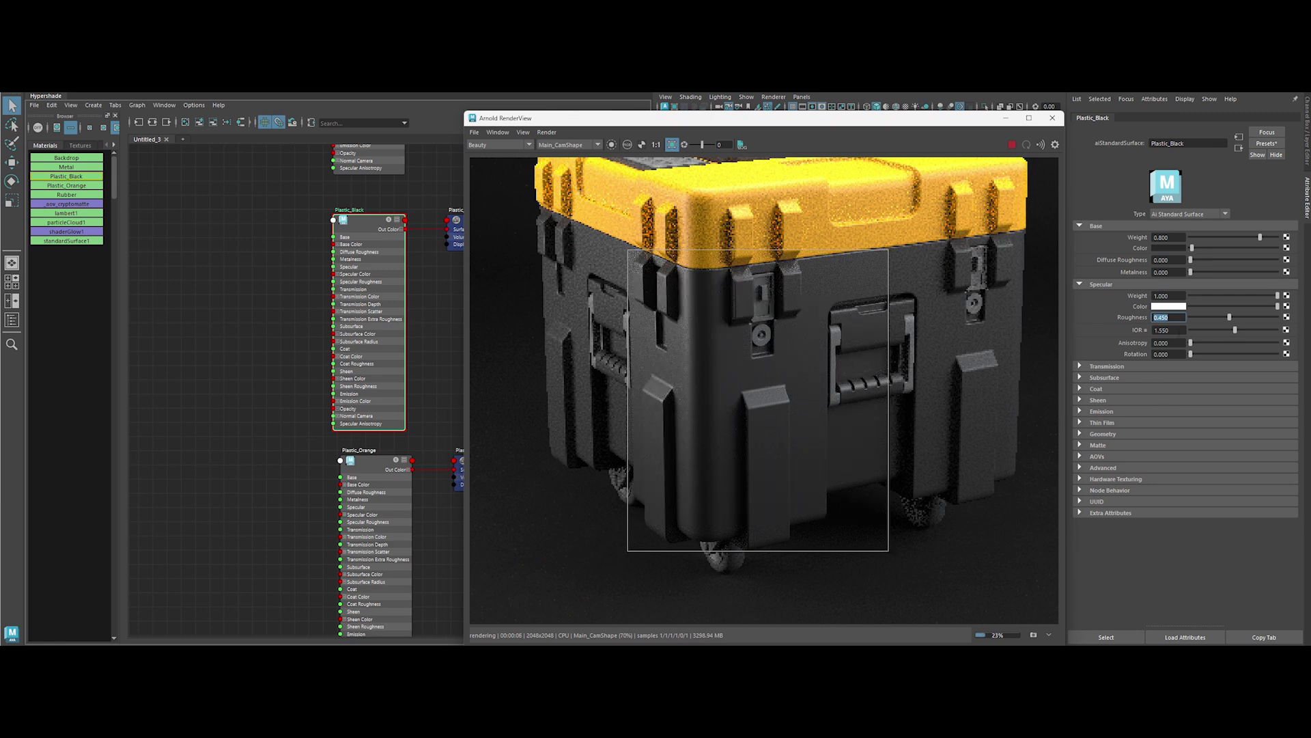
# Give Plastic_Black a coat weight of 1 with coat roughness 0.01
pyautogui.press('Tab')
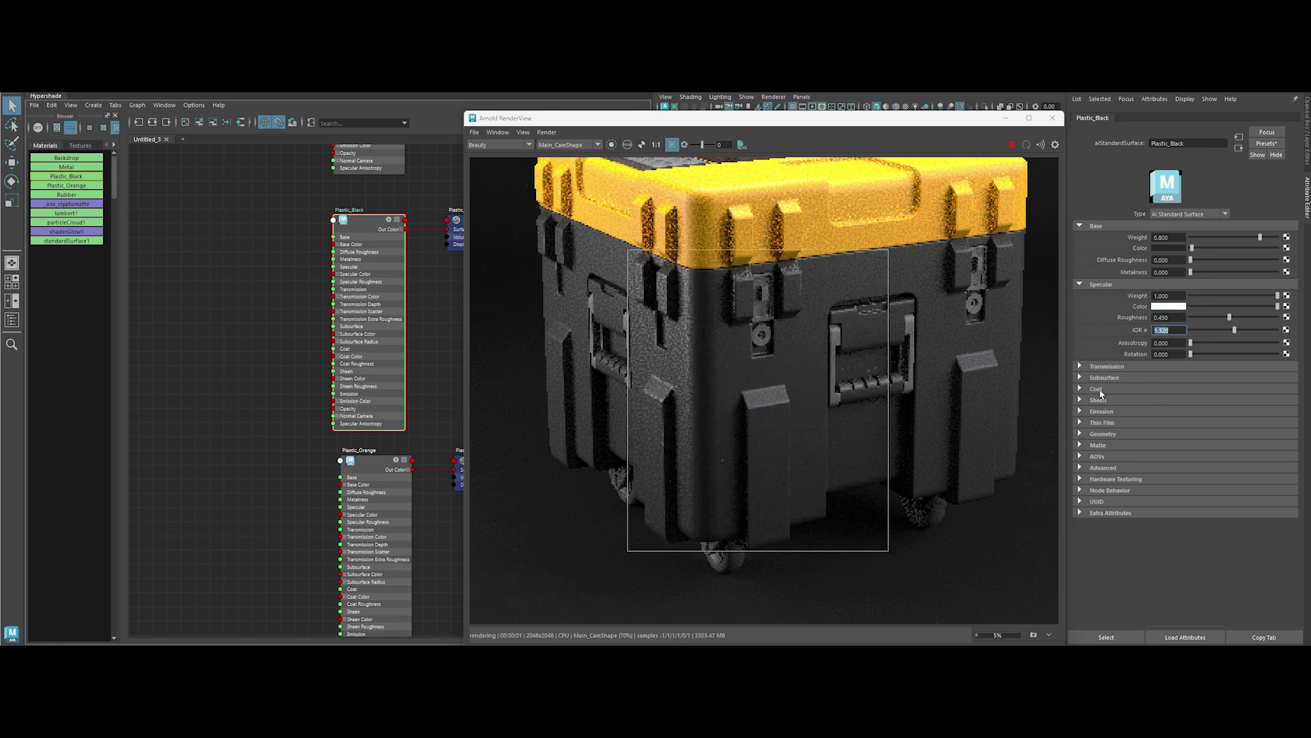
pyautogui.click(1100, 392)
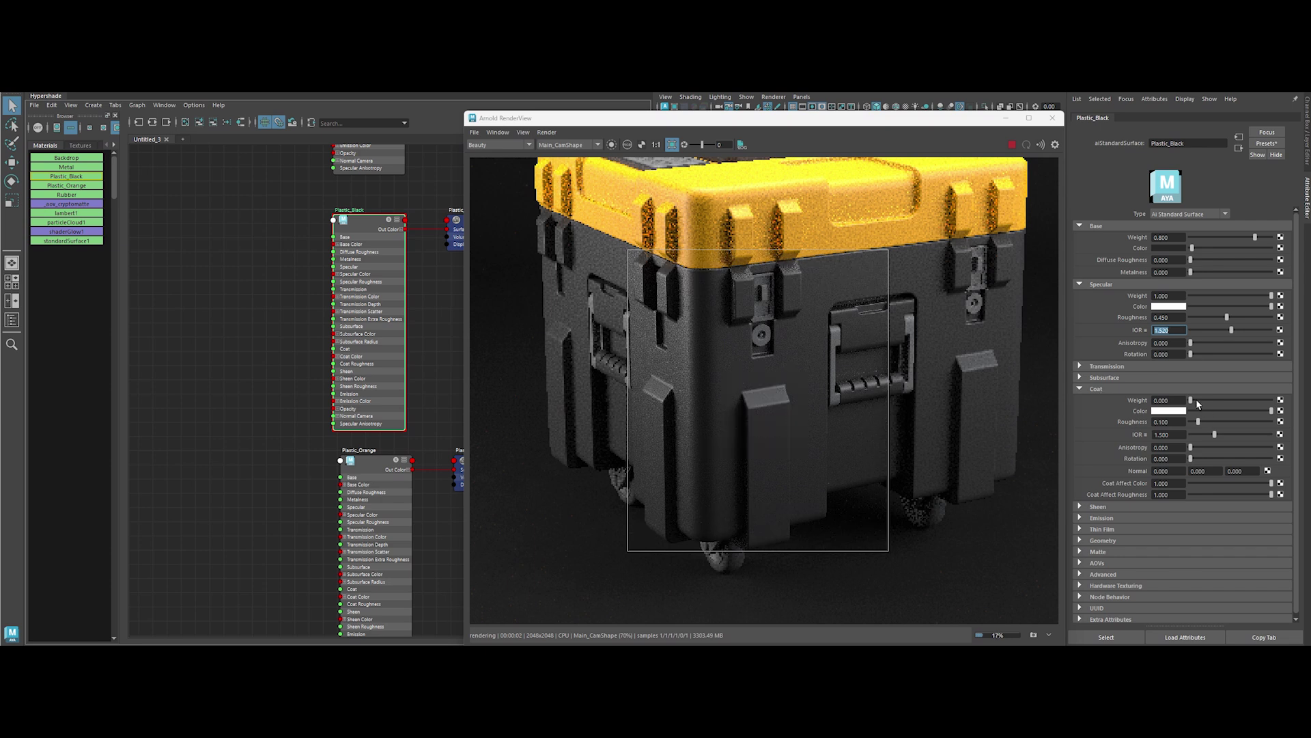
pyautogui.moveTo(1192, 400); pyautogui.dragTo(1272, 400)
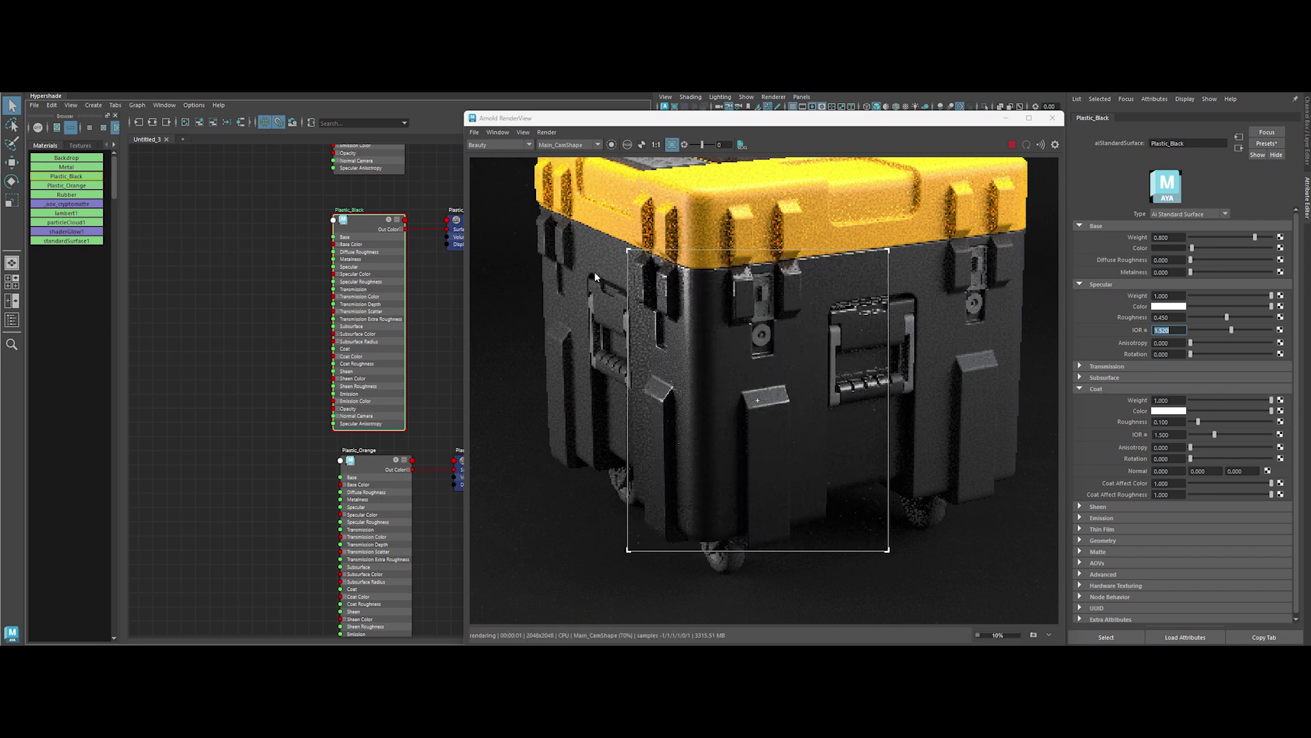
pyautogui.moveTo(527, 205); pyautogui.dragTo(780, 551)
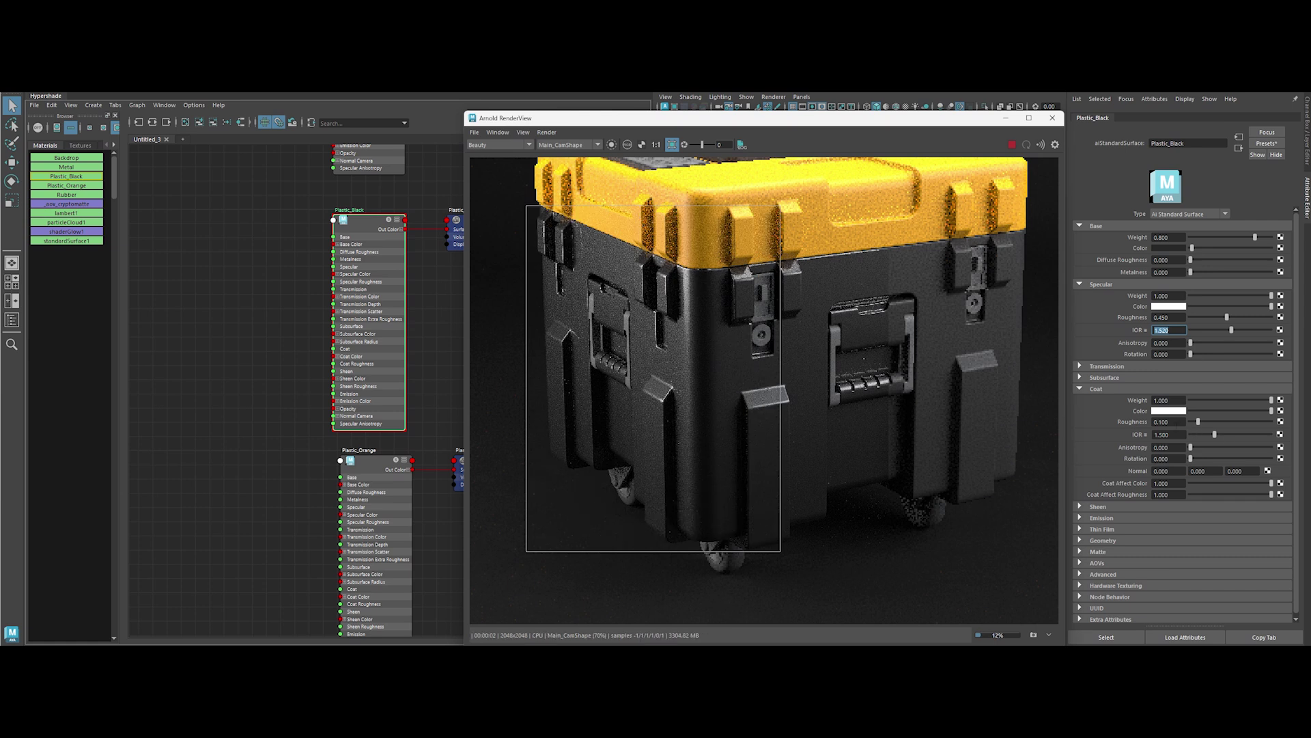
pyautogui.click(1161, 423)
pyautogui.write('0.01')
pyautogui.press('Return')
# Save the Plastic_Black settings as a preset and re-render the crate's top corner
pyautogui.click(1161, 434)
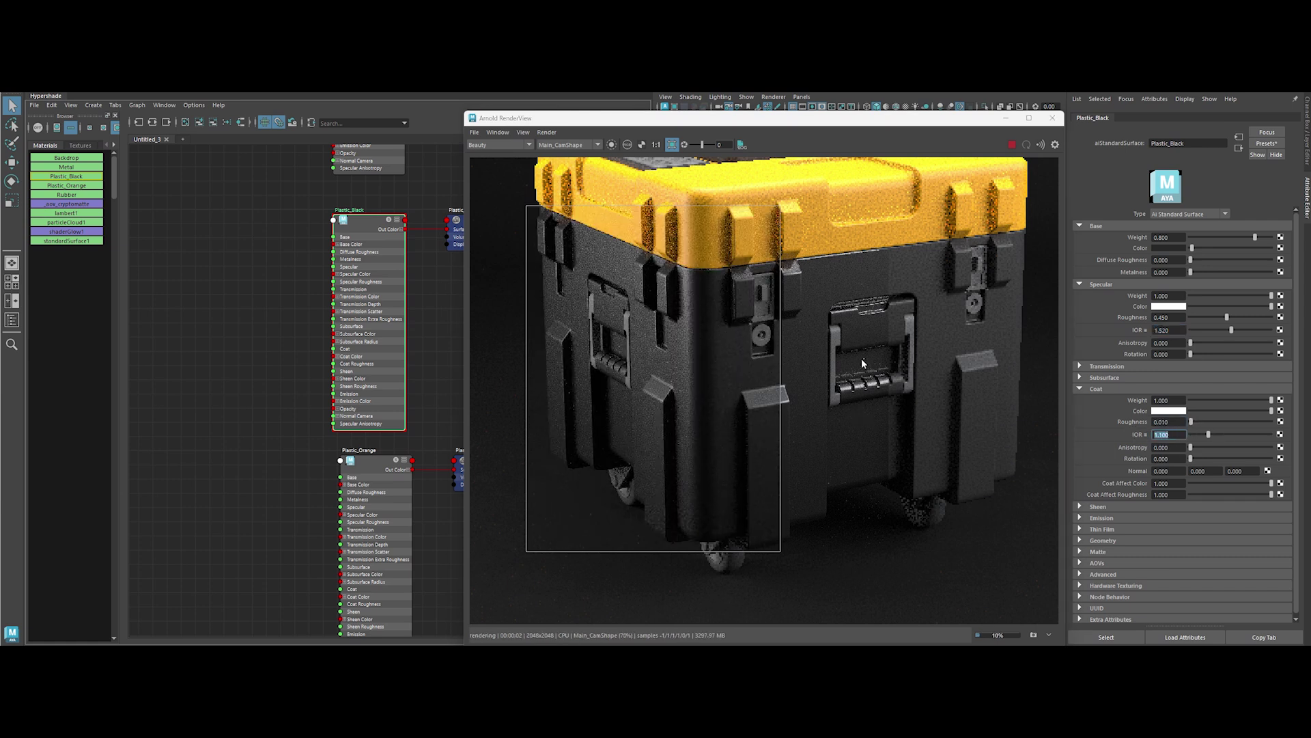
pyautogui.keyDown('alt'); pyautogui.moveTo(862, 357); pyautogui.dragTo(704, 332); pyautogui.keyUp('alt')
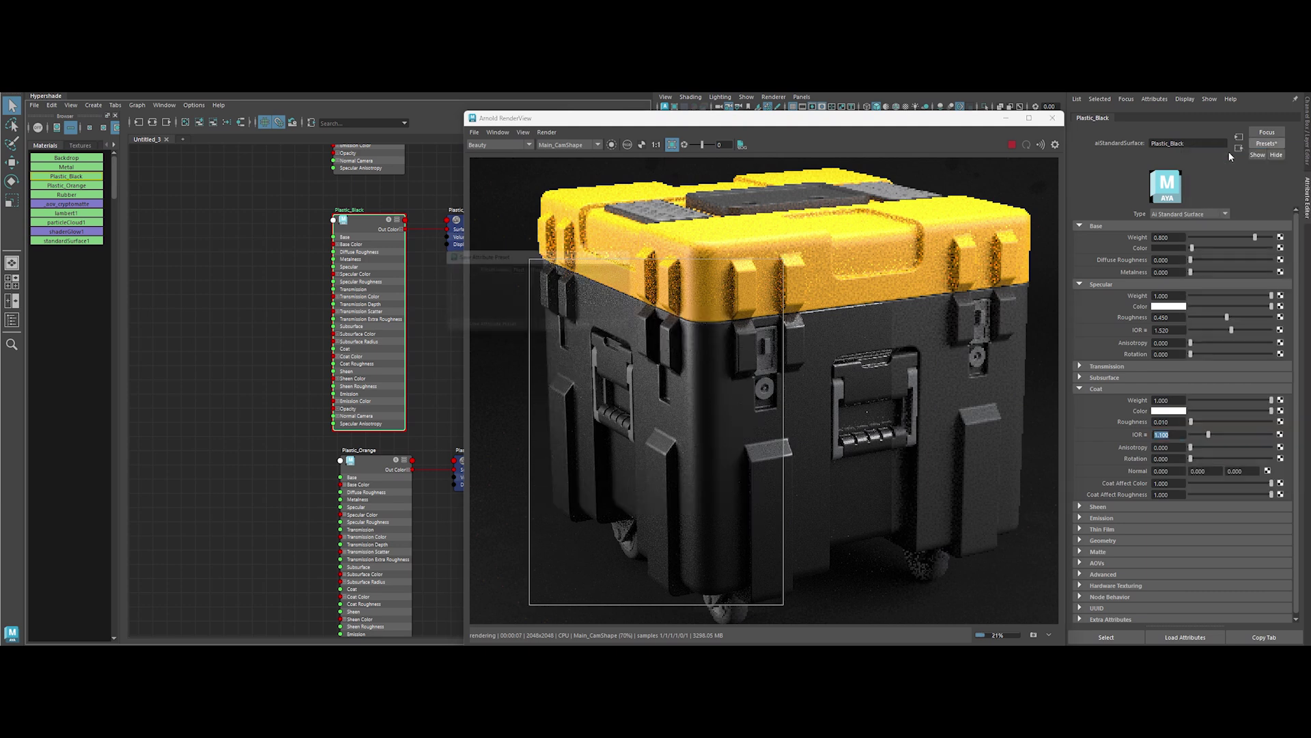
pyautogui.click(617, 380)
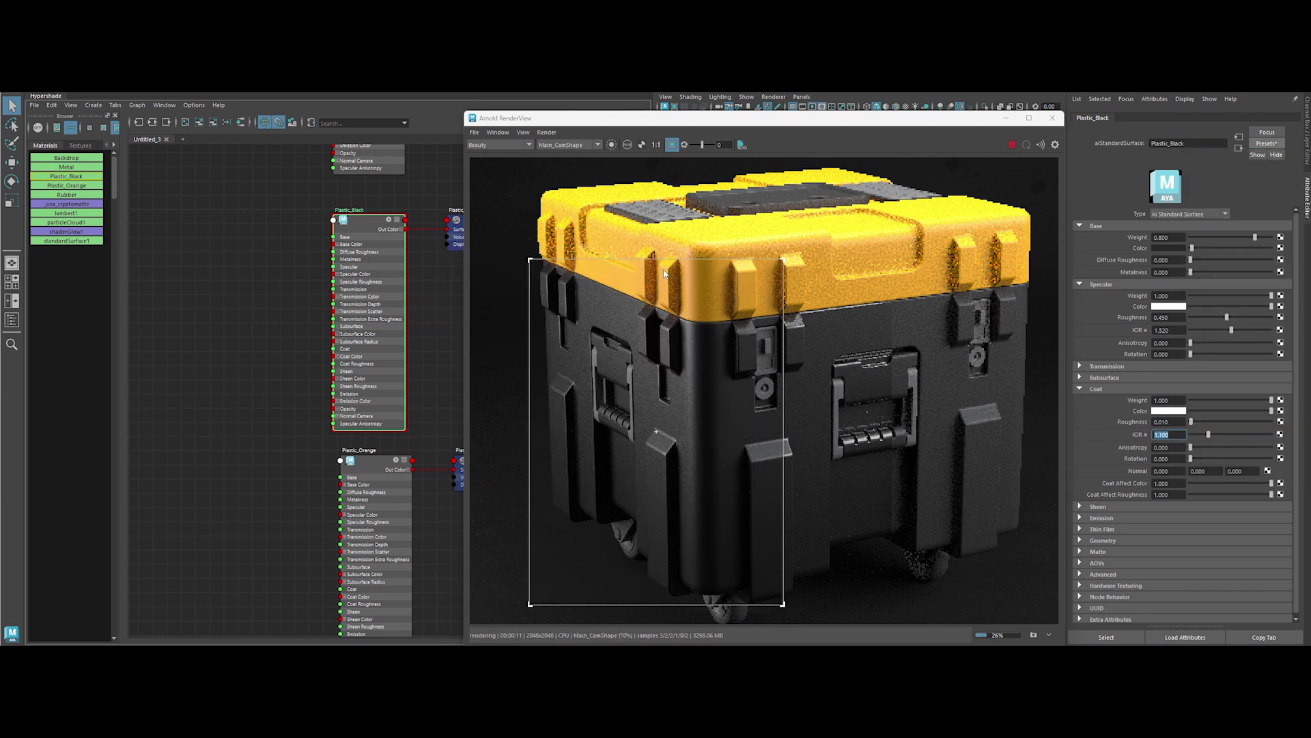
pyautogui.moveTo(649, 193); pyautogui.dragTo(795, 345)
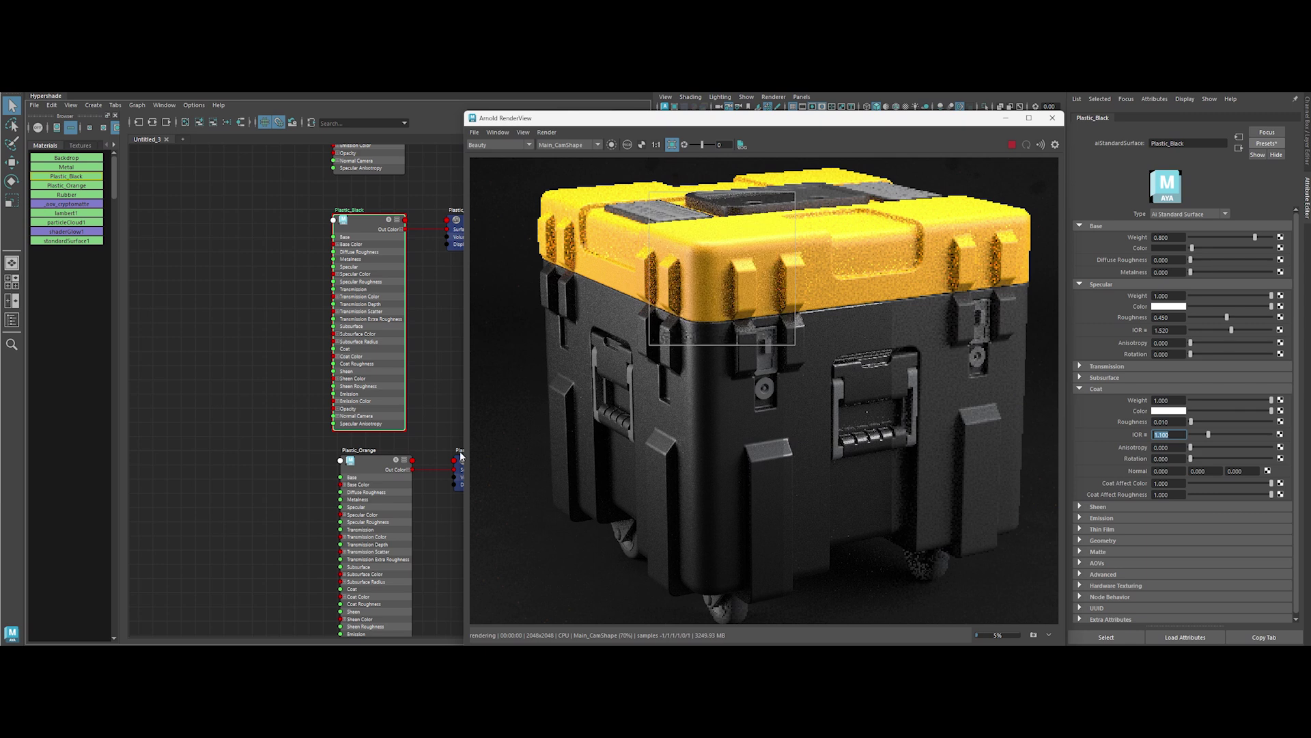
# Apply the Plastic_Black preset to Plastic_Orange using Replace All Selected
pyautogui.click(368, 476)
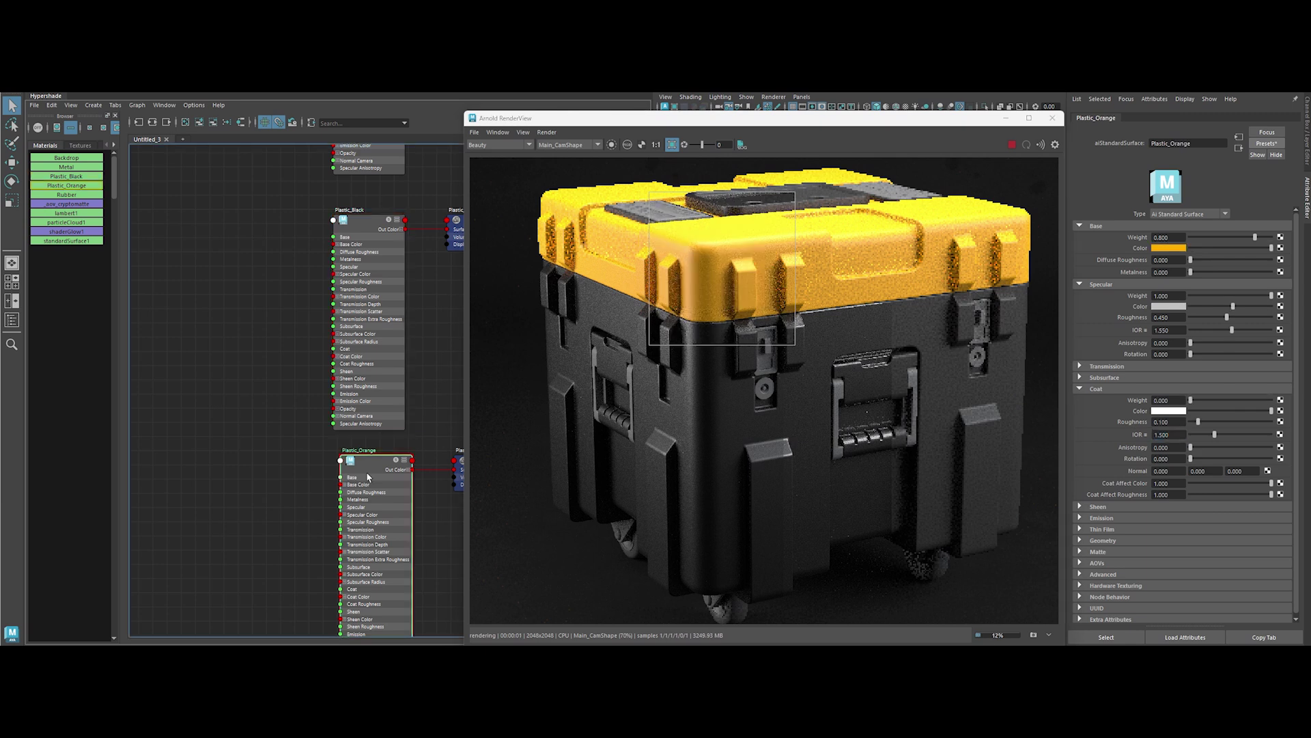
pyautogui.click(1260, 147)
pyautogui.moveTo(1220, 484)
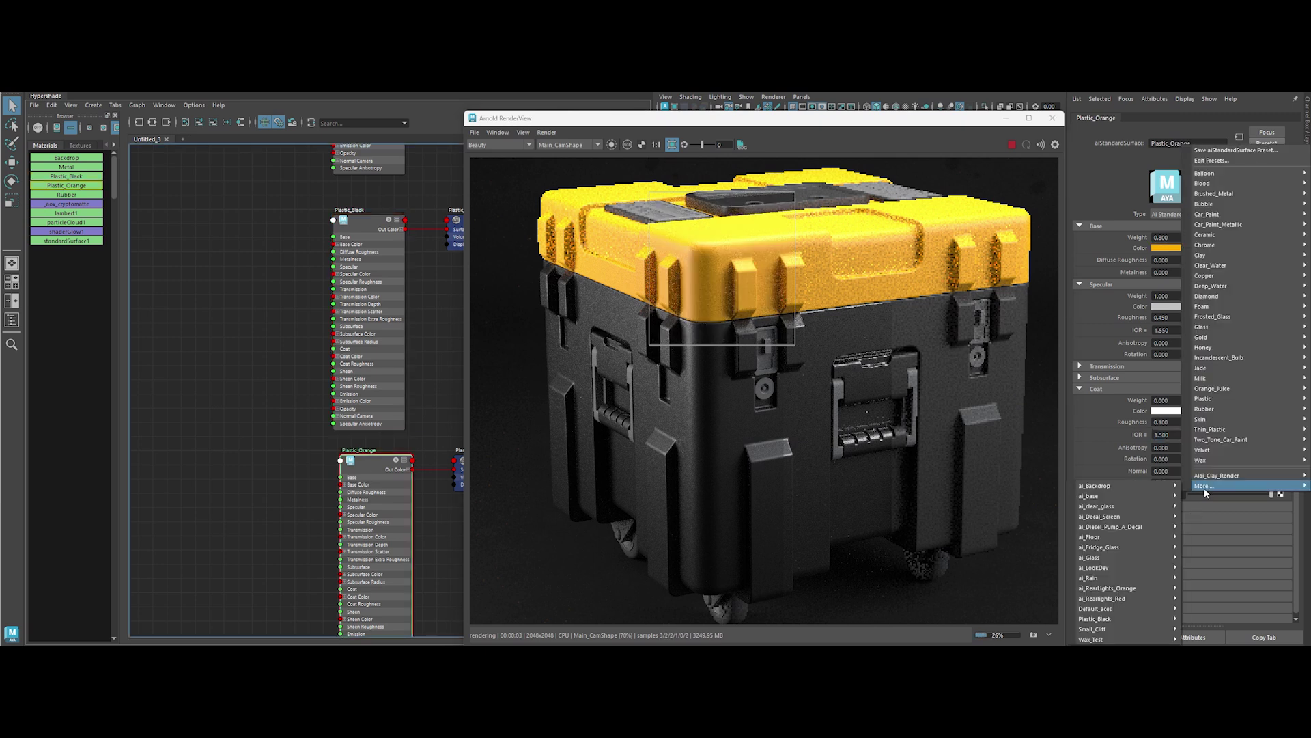
pyautogui.moveTo(1125, 619)
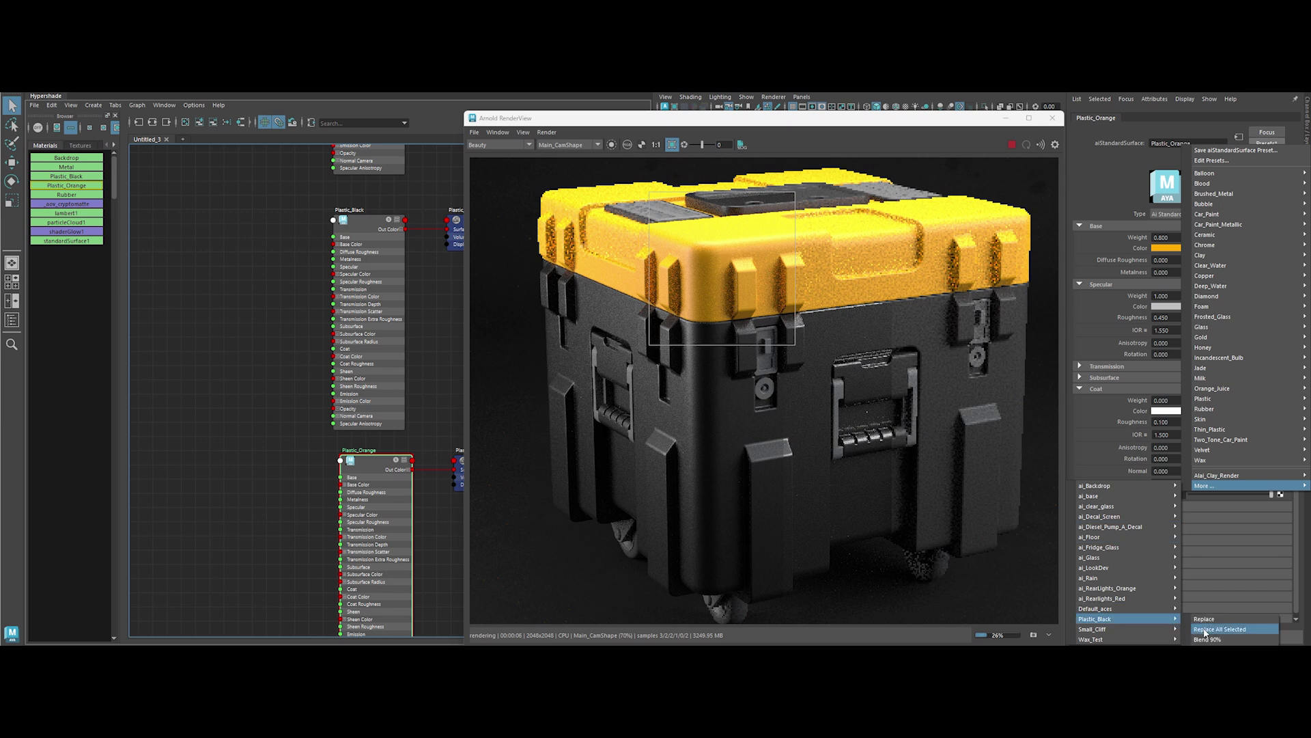
pyautogui.click(1219, 630)
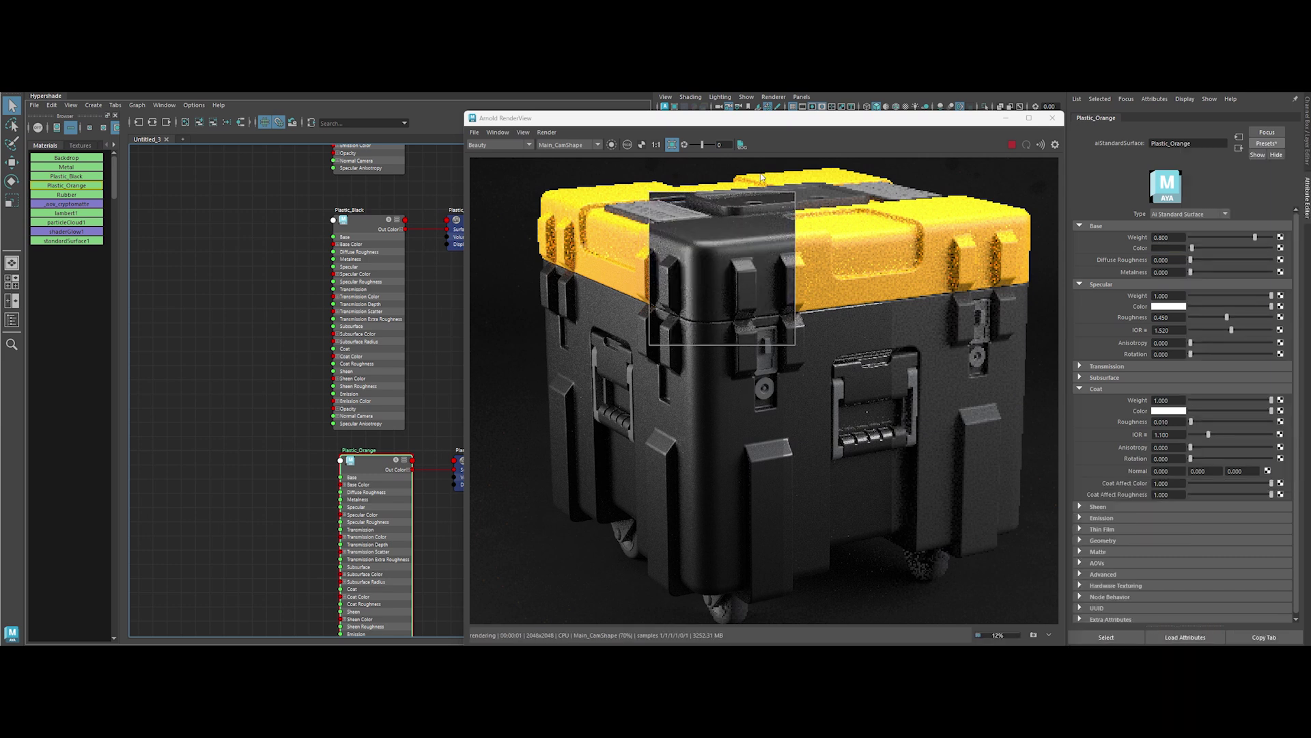
pyautogui.moveTo(761, 172); pyautogui.dragTo(983, 356)
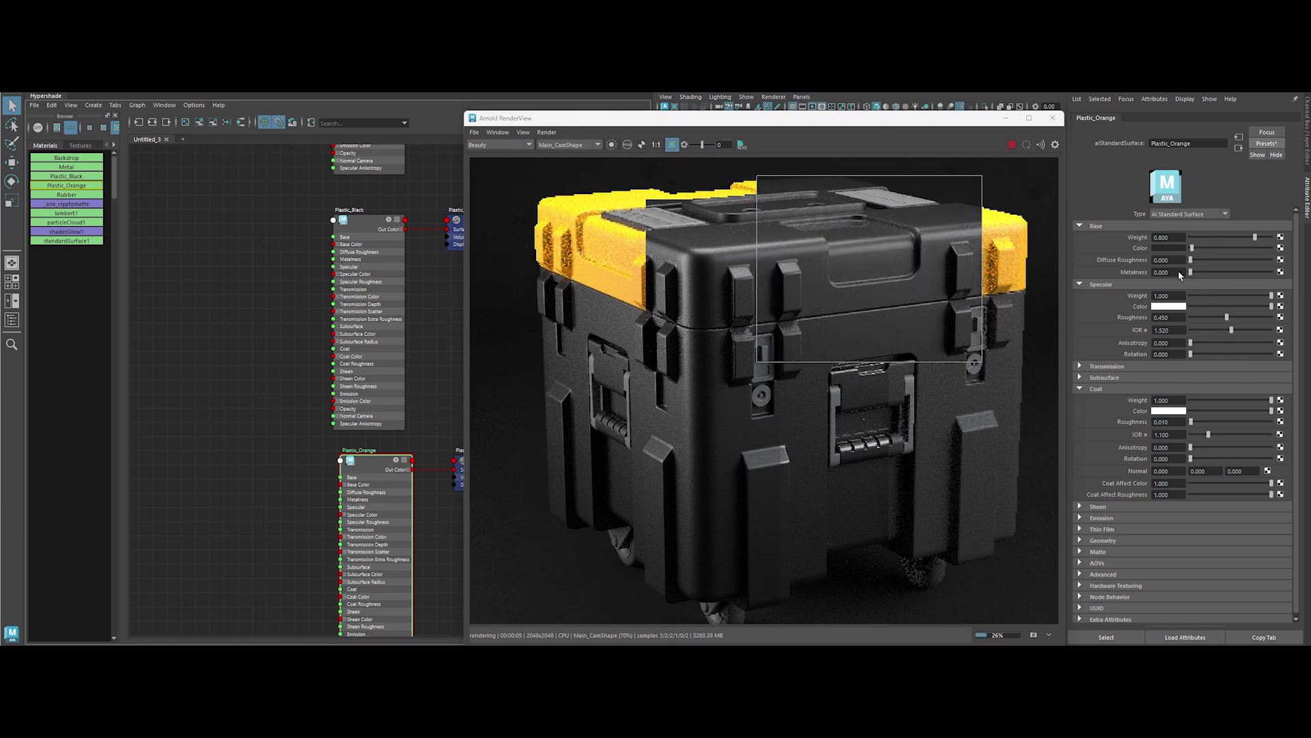
# Pick an orange base colour for Plastic_Orange and re-render the whole lid
pyautogui.click(1169, 250)
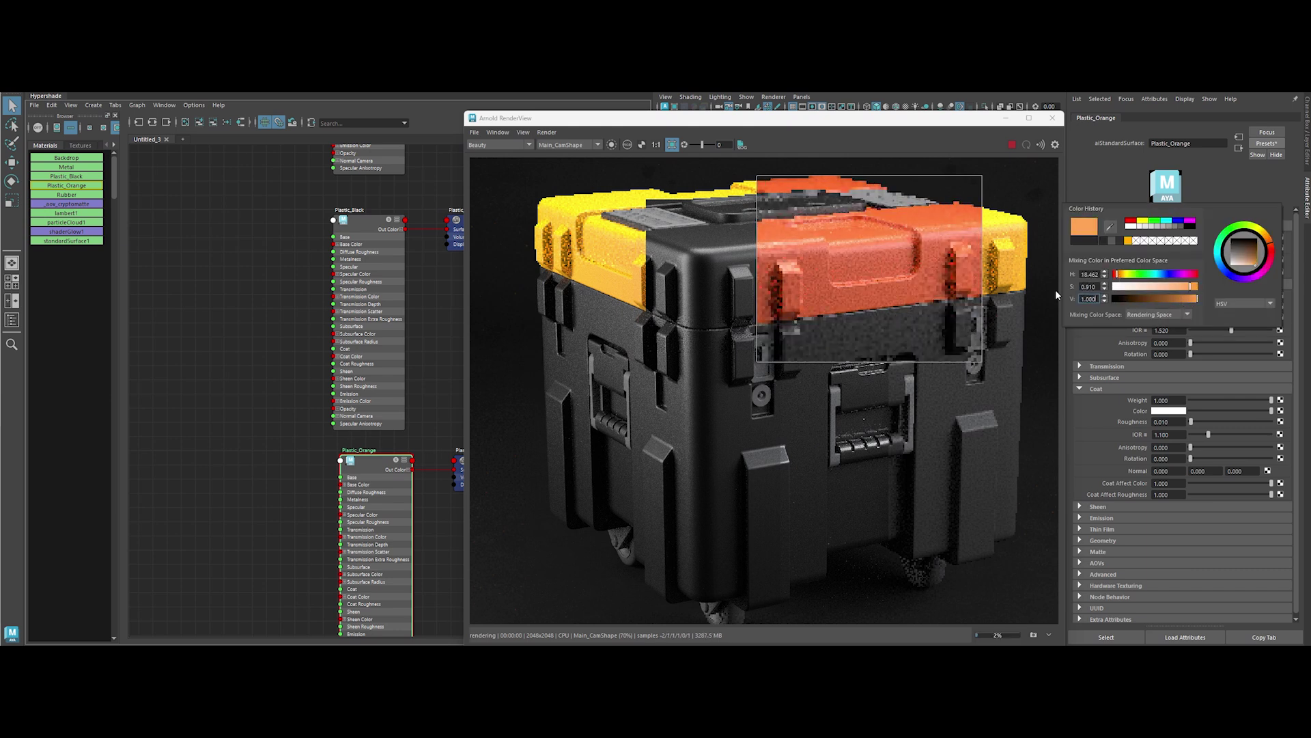
pyautogui.press('Return')
pyautogui.click(778, 461)
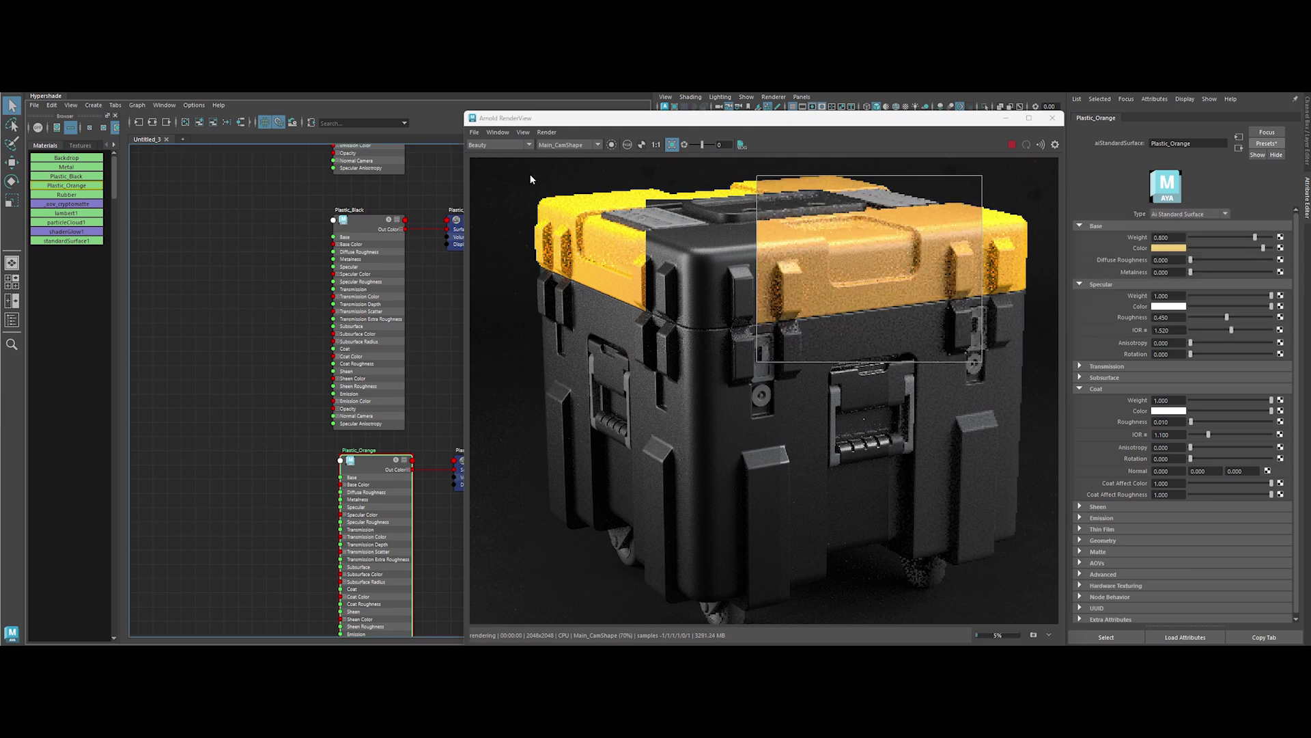
pyautogui.keyDown('shift'); pyautogui.moveTo(523, 162); pyautogui.dragTo(1036, 319); pyautogui.keyUp('shift')
pyautogui.click(1170, 249)
pyautogui.click(1169, 249)
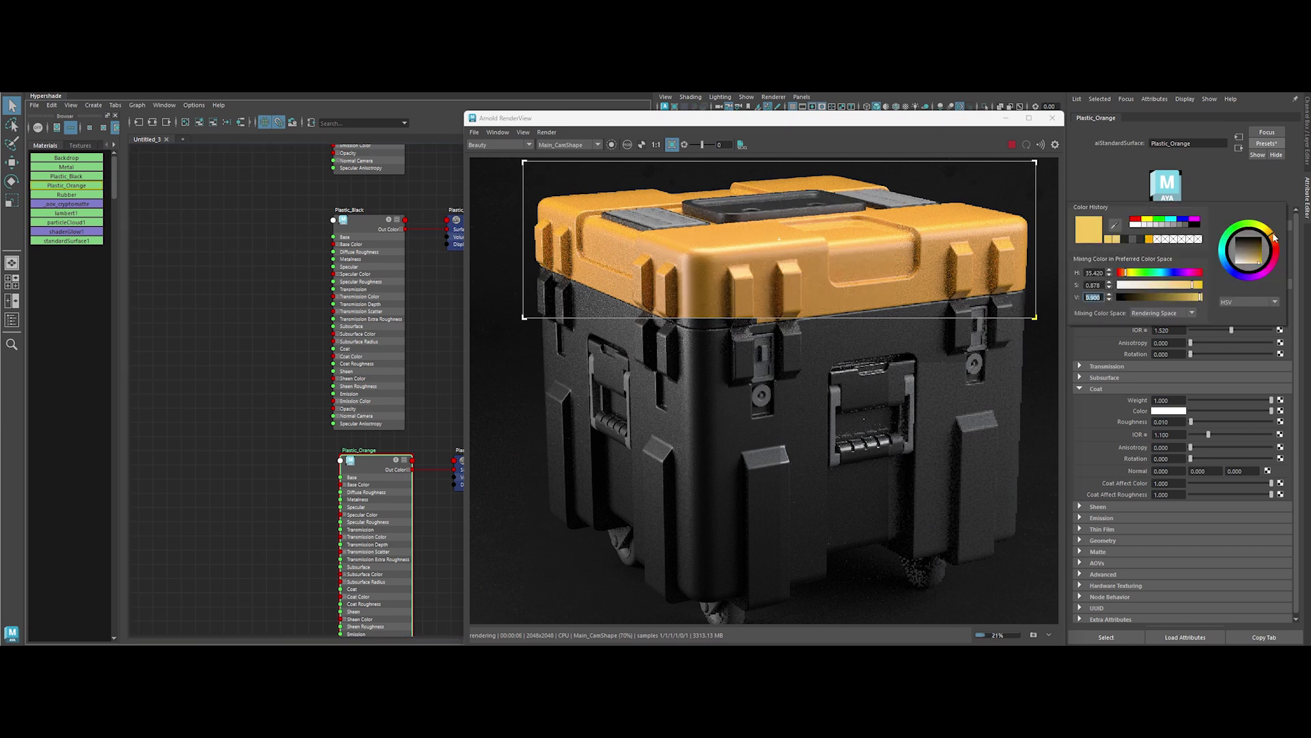
pyautogui.click(1240, 200)
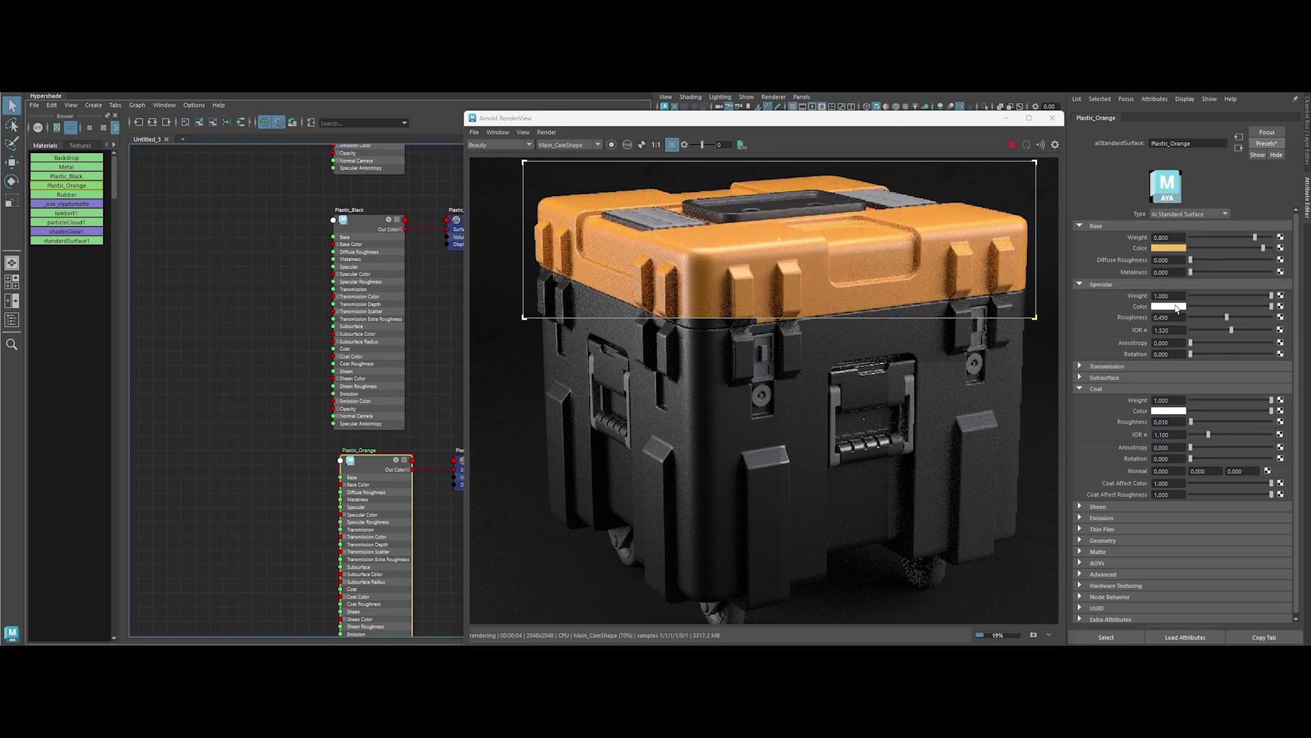
pyautogui.click(1169, 248)
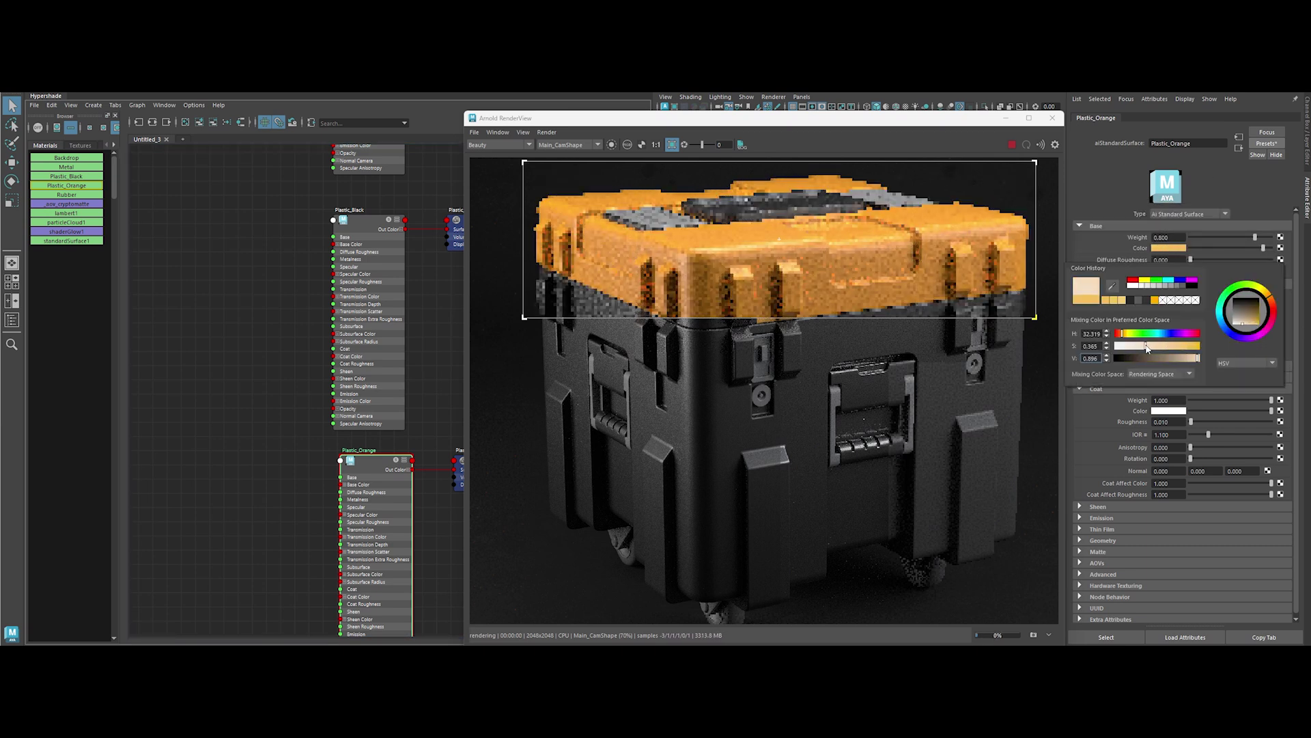
pyautogui.click(637, 306)
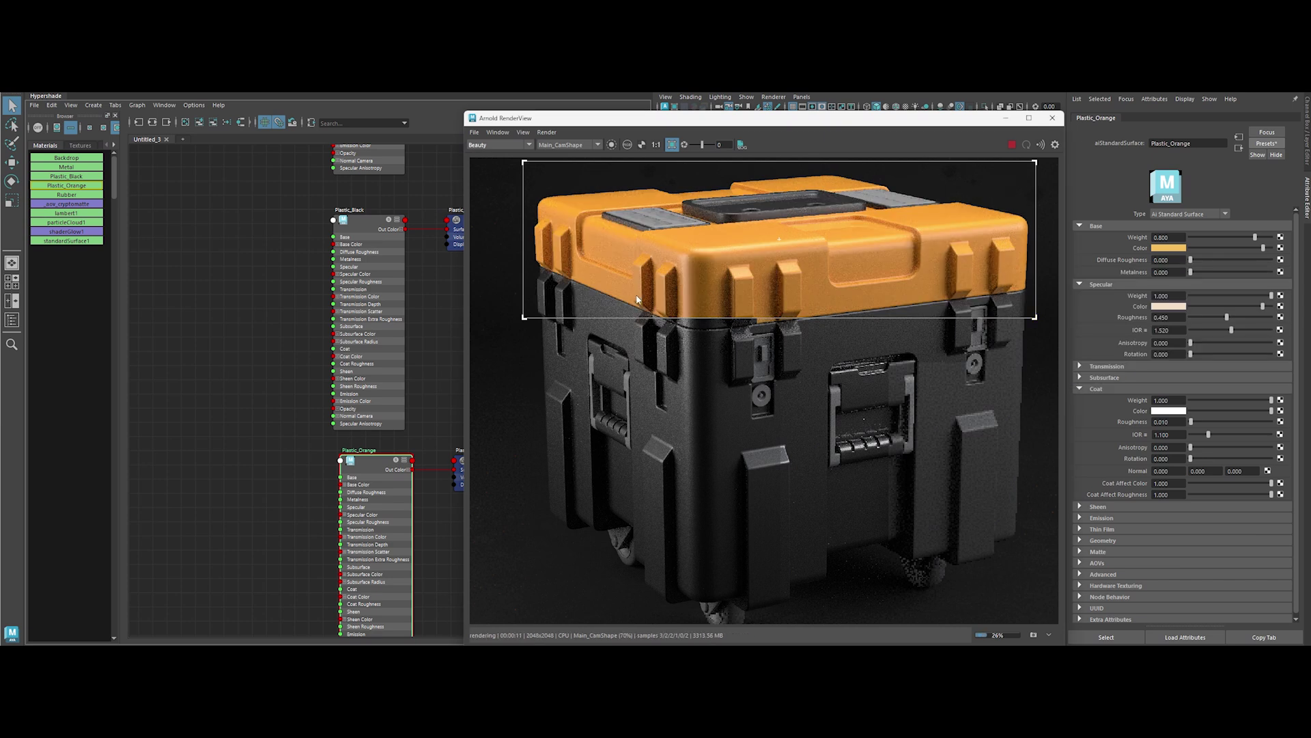
# Select the Metal material and set its base metalness to 1
pyautogui.keyDown('alt'); pyautogui.moveTo(282, 220); pyautogui.dragTo(247, 338, button='middle'); pyautogui.keyUp('alt')
pyautogui.click(335, 316)
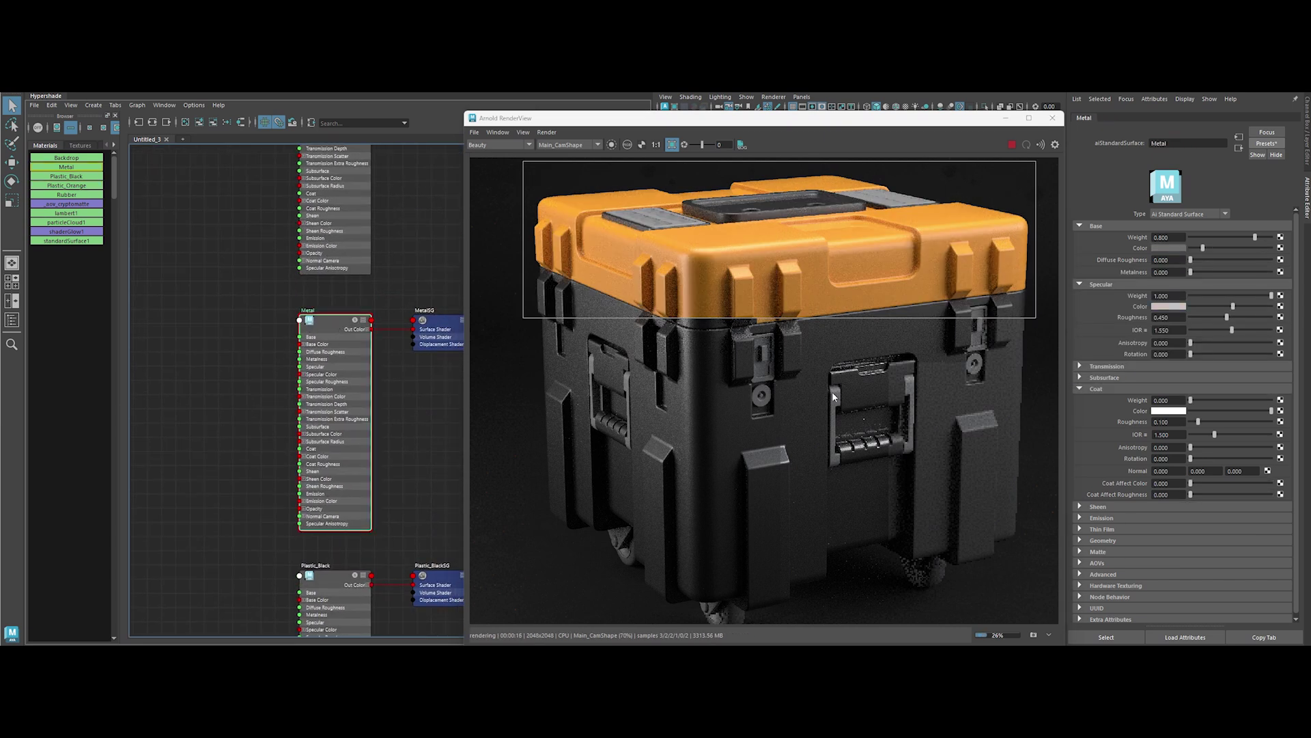
pyautogui.moveTo(806, 365); pyautogui.dragTo(935, 482)
pyautogui.scroll(3, 931, 470)
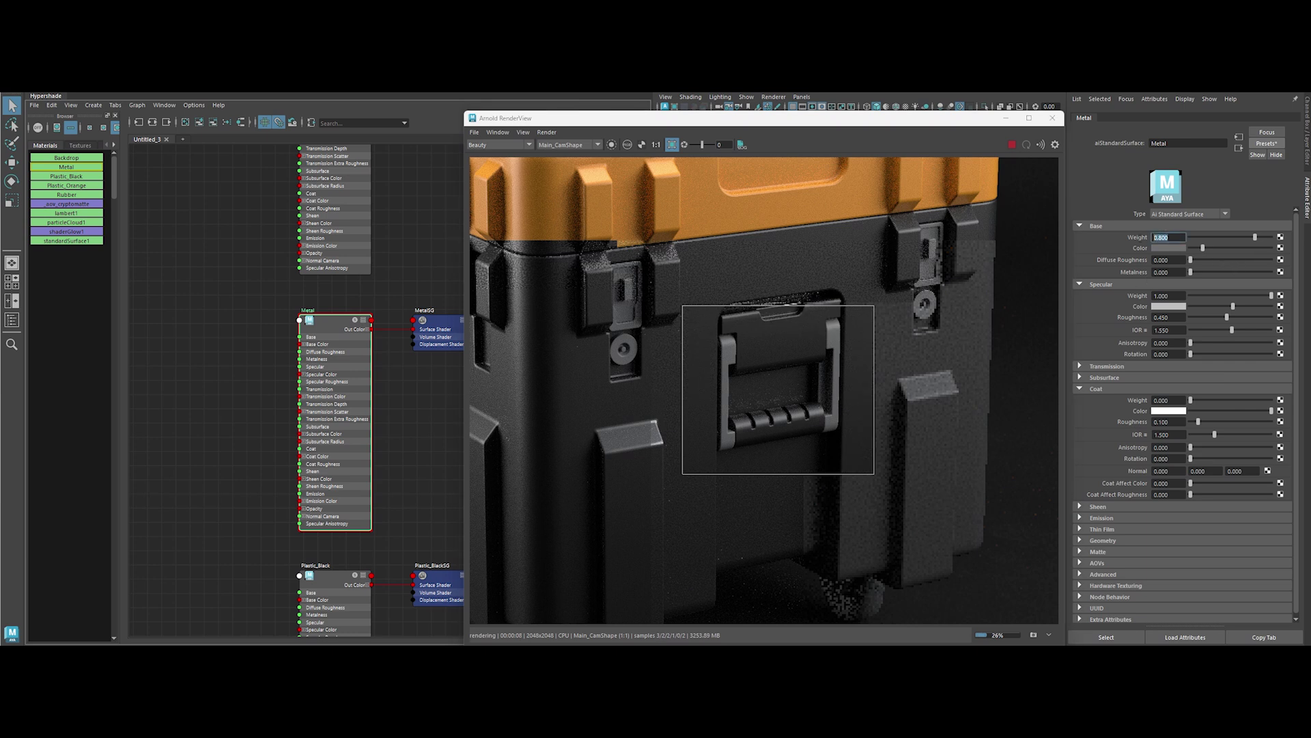
pyautogui.moveTo(1255, 237); pyautogui.dragTo(1238, 237)
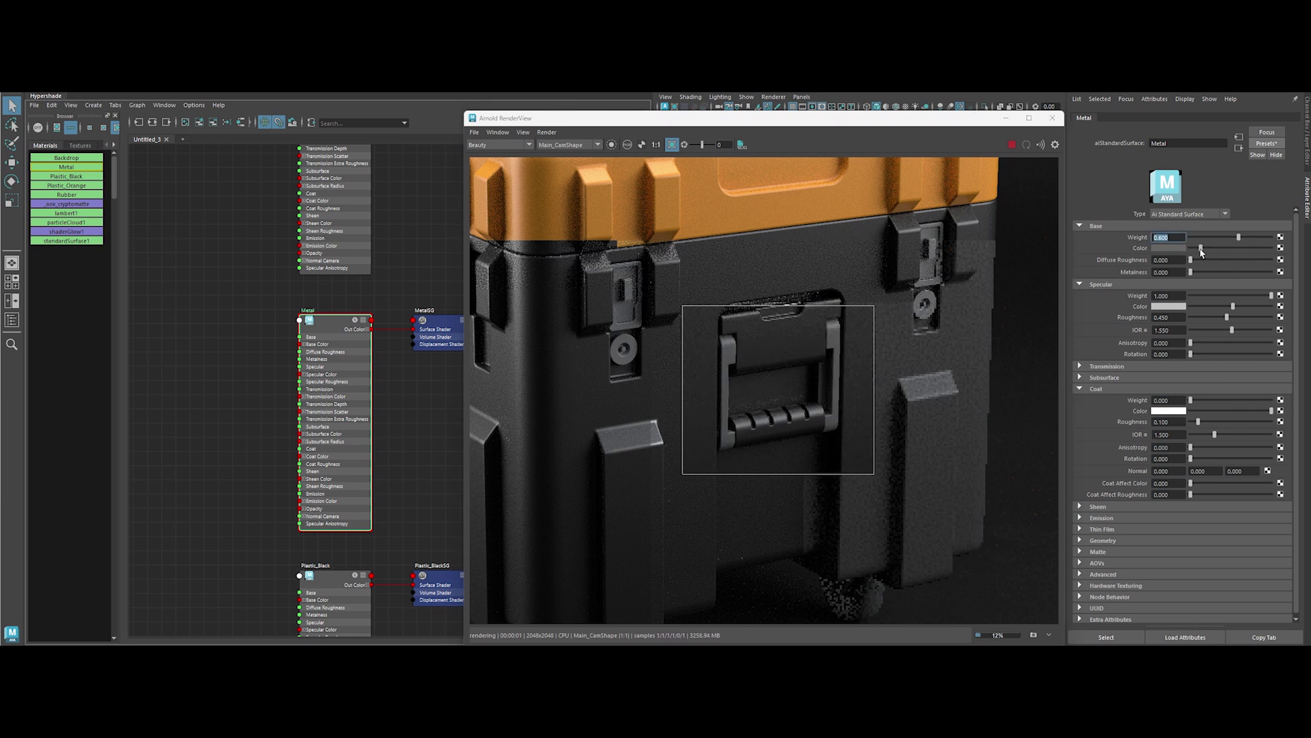
pyautogui.click(1168, 248)
pyautogui.doubleClick(1094, 299)
pyautogui.click(1169, 272)
pyautogui.write('1')
pyautogui.press('Return')
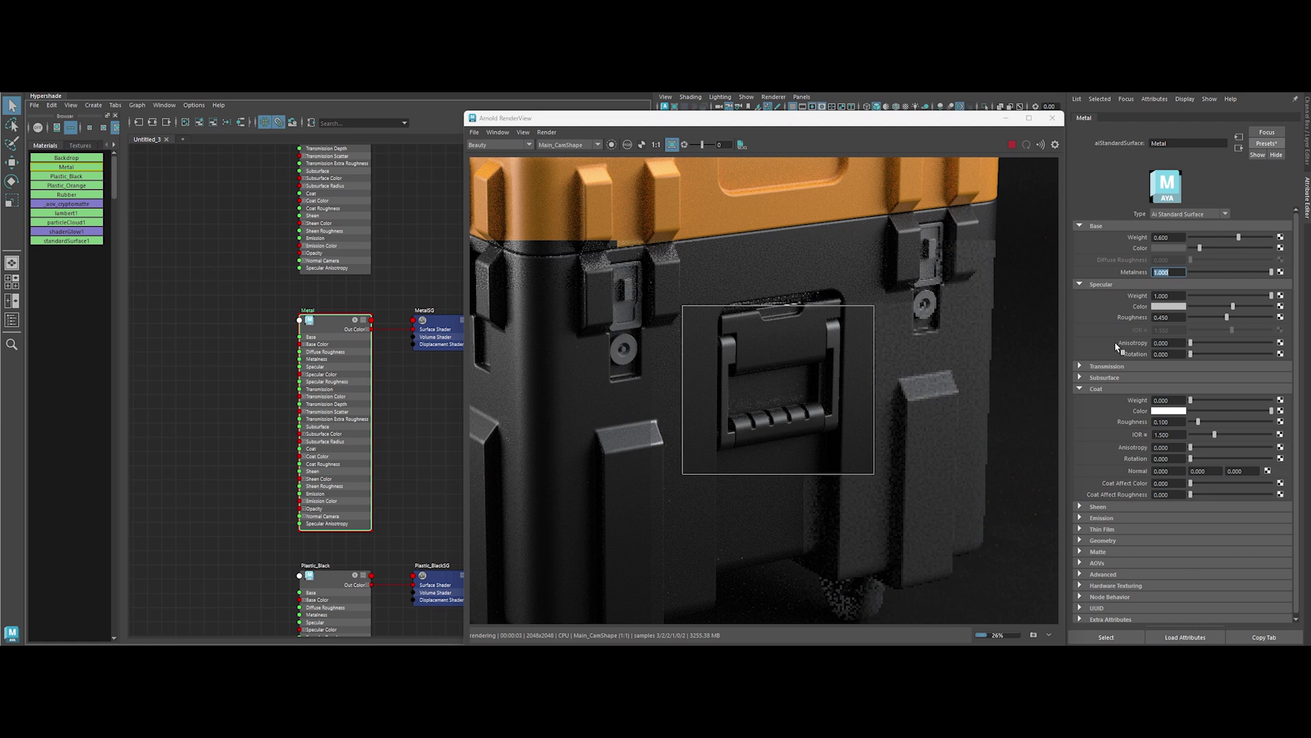
# Try Metal specular roughness 0.35, restore it to 0.45, and set coat weight to 1
pyautogui.click(1168, 317)
pyautogui.press('Return')
pyautogui.write('0.350')
pyautogui.moveTo(590, 248); pyautogui.dragTo(703, 402)
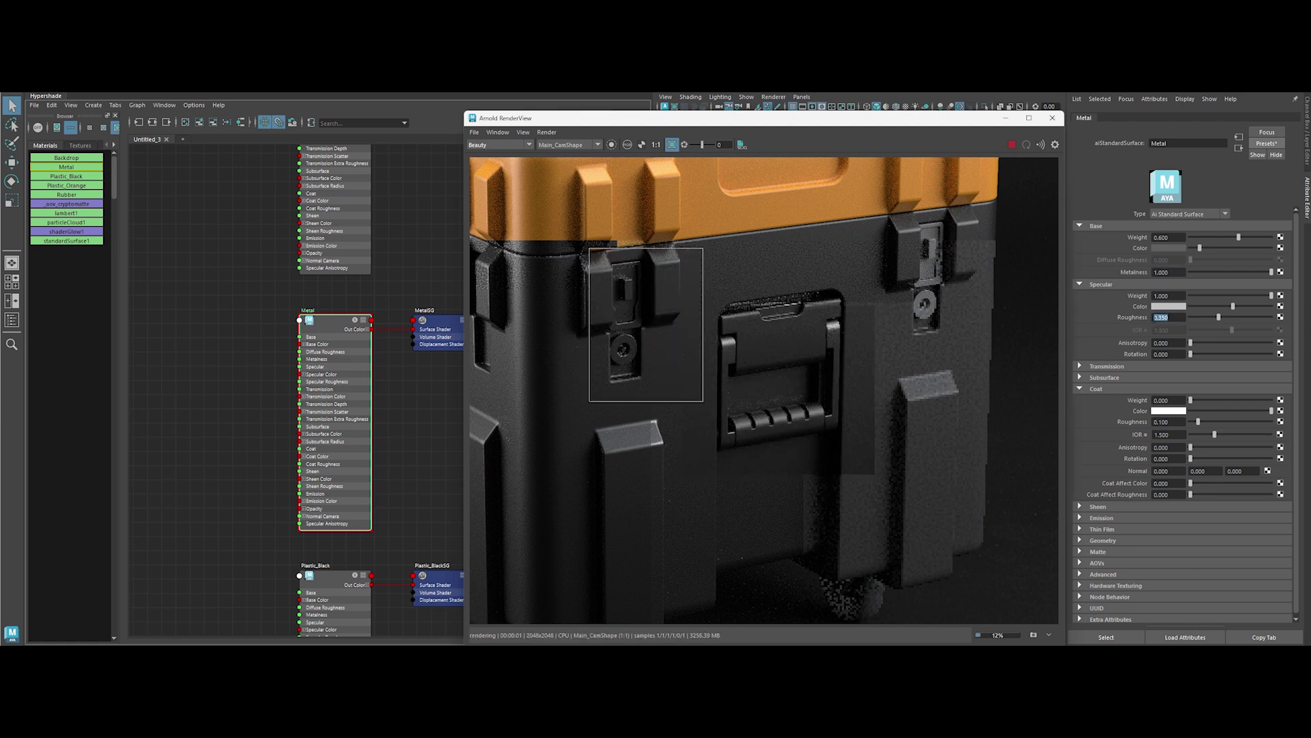
pyautogui.click(1169, 317)
pyautogui.write('0.450')
pyautogui.press('Return')
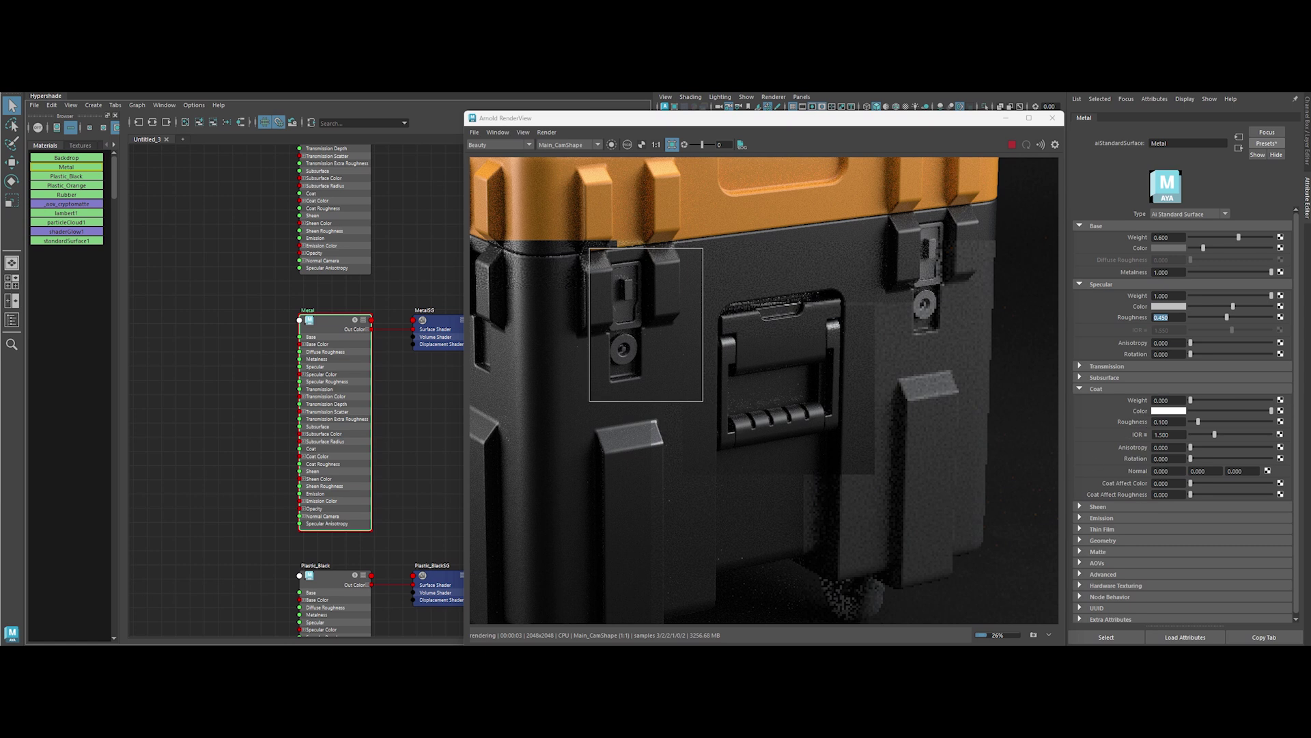
pyautogui.press('Return')
pyautogui.moveTo(707, 292); pyautogui.dragTo(856, 458)
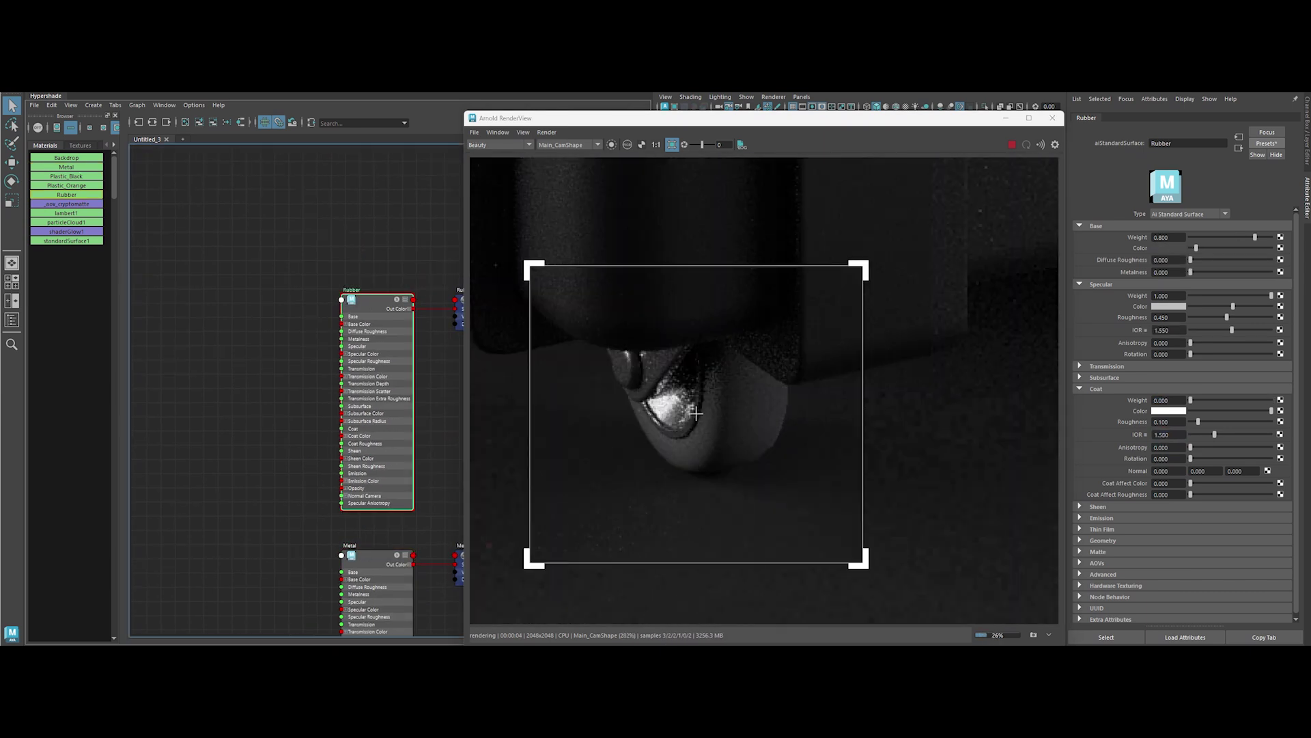
# Adjust the Rubber base colour value and set its specular roughness to 0.6
pyautogui.click(1162, 249)
pyautogui.doubleClick(1079, 298)
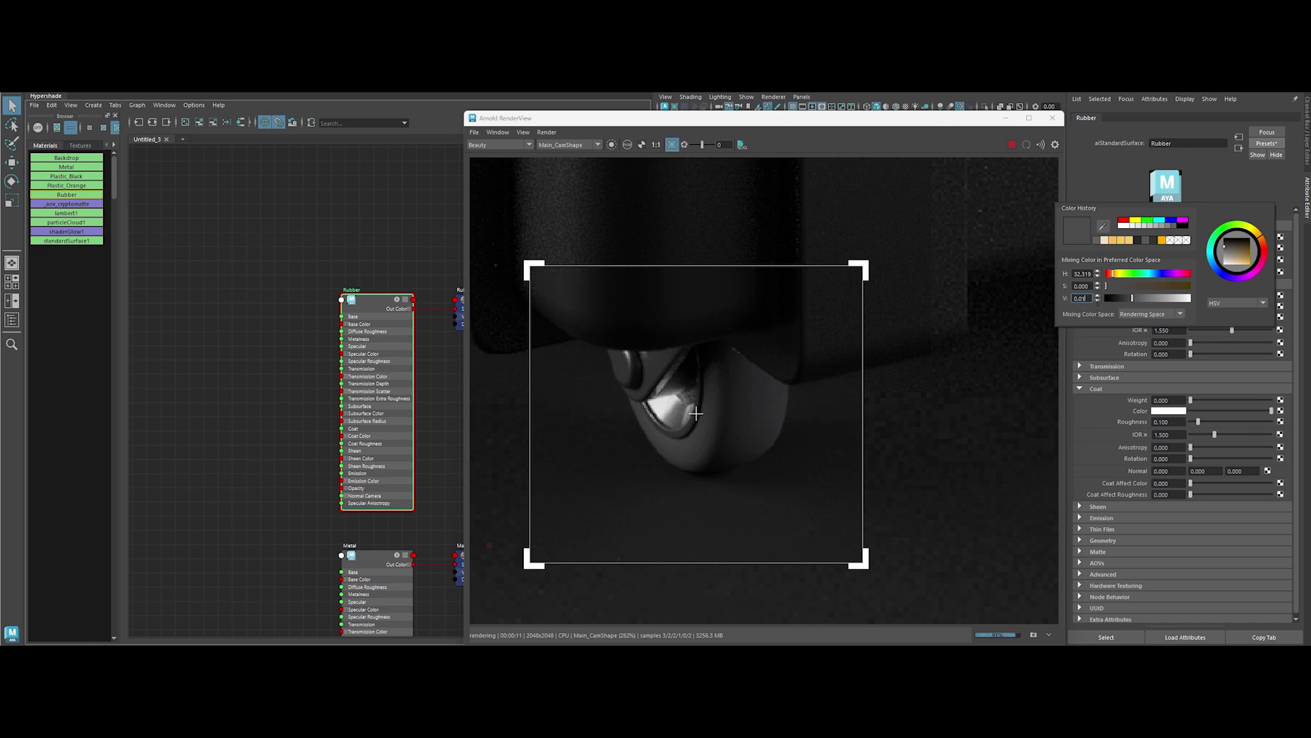
pyautogui.press('Return')
pyautogui.doubleClick(1167, 316)
pyautogui.write('0.6')
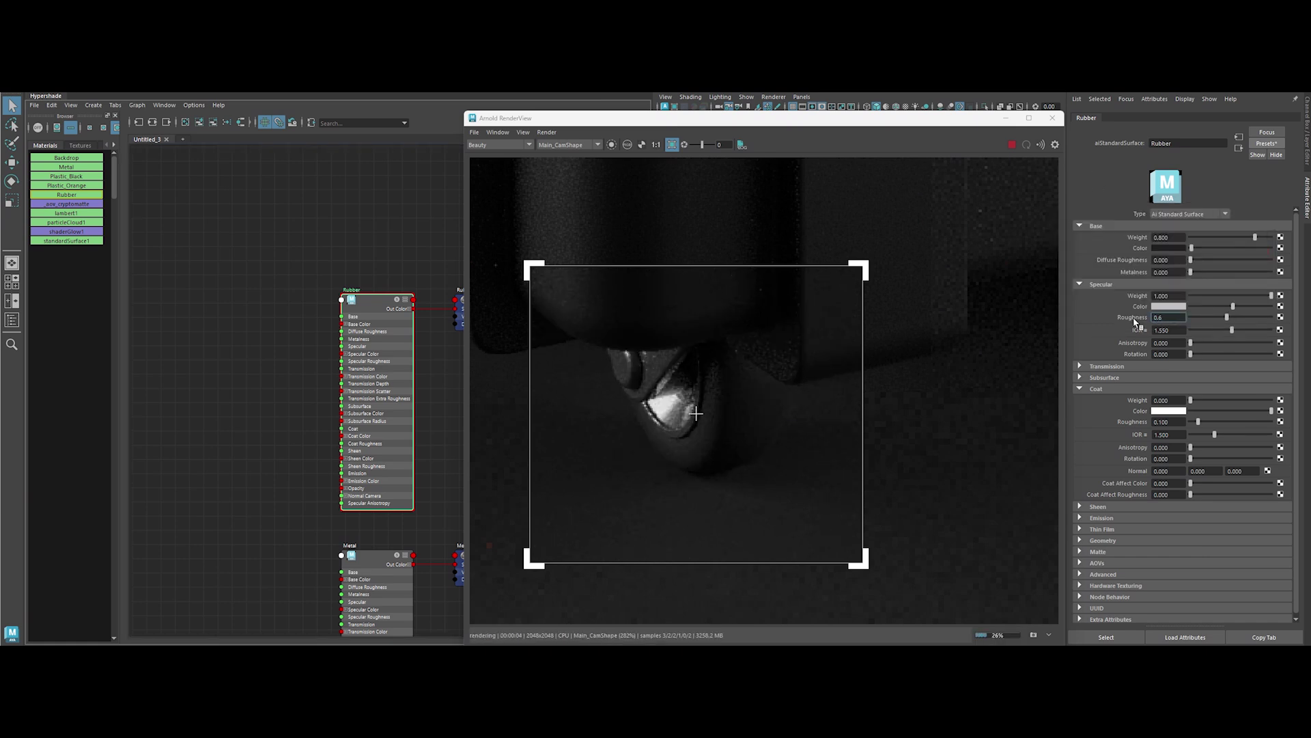
pyautogui.press('Return')
# Set Rubber IOR 1.52, white specular colour, specular weight 0.5 and base weight 1
pyautogui.click(1147, 329)
pyautogui.click(1096, 313)
pyautogui.press('Tab')
pyautogui.moveTo(1235, 308); pyautogui.dragTo(1270, 308)
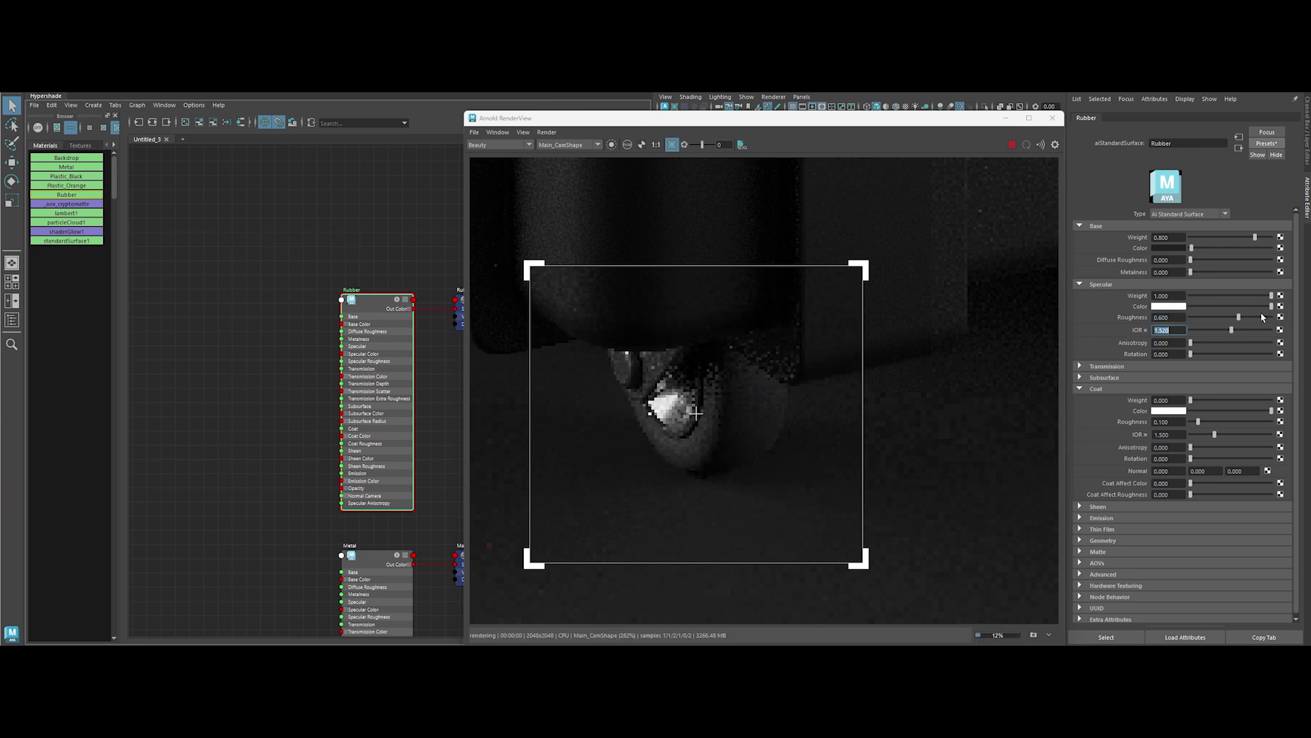
pyautogui.press('Return')
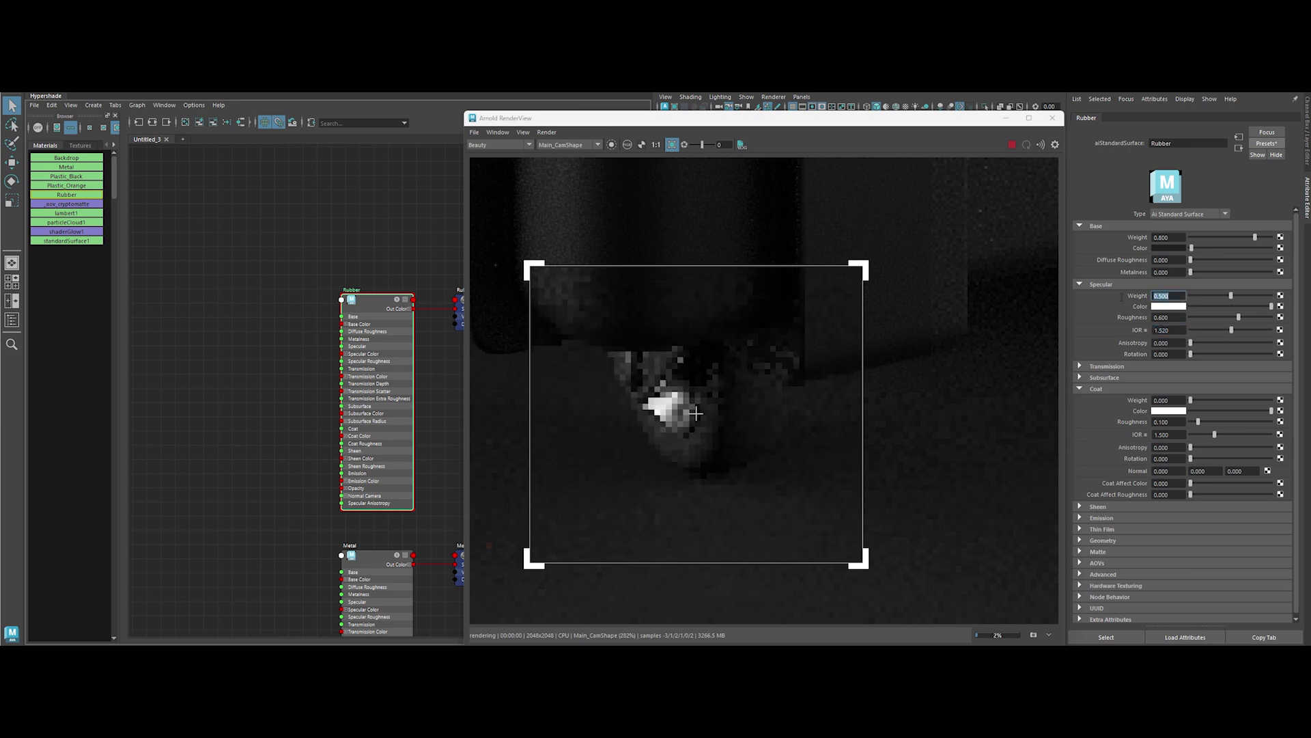
pyautogui.write('1')
pyautogui.press('Return')
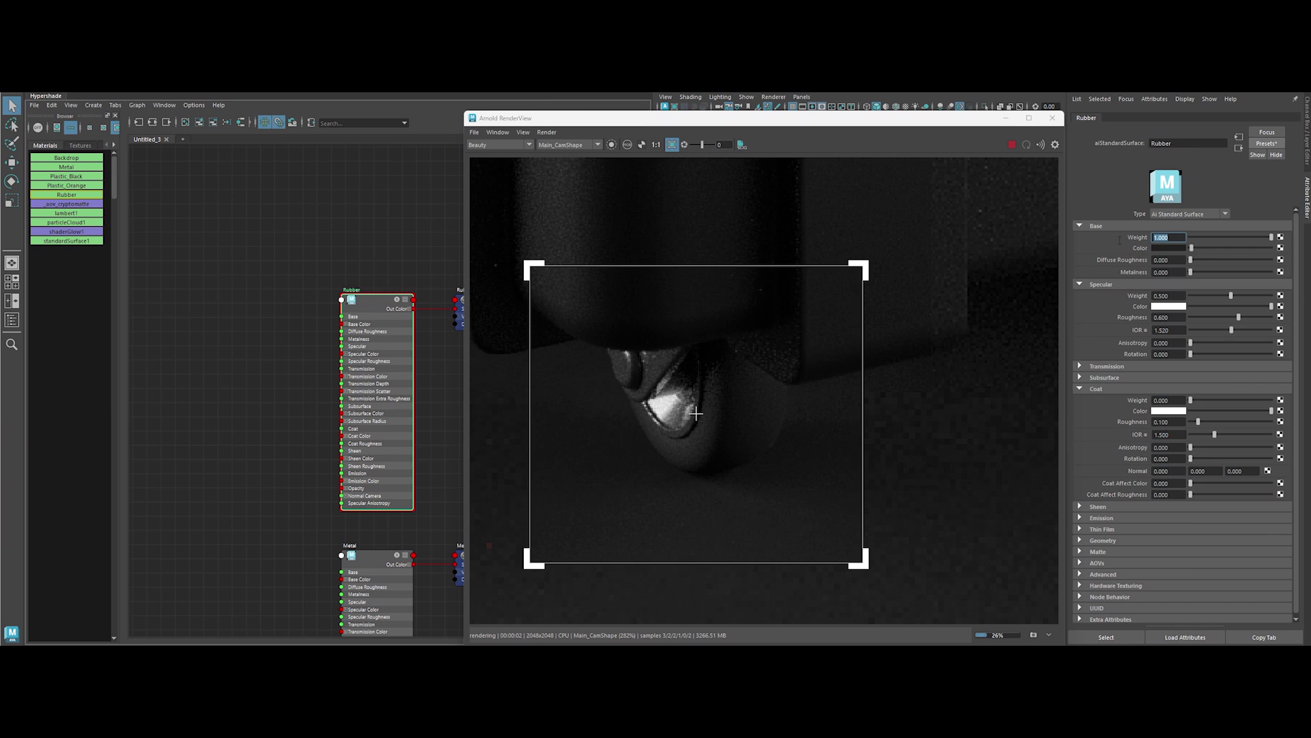
# Turn off the render region, recentre the full crate render, and move RenderView to the right
pyautogui.click(669, 149)
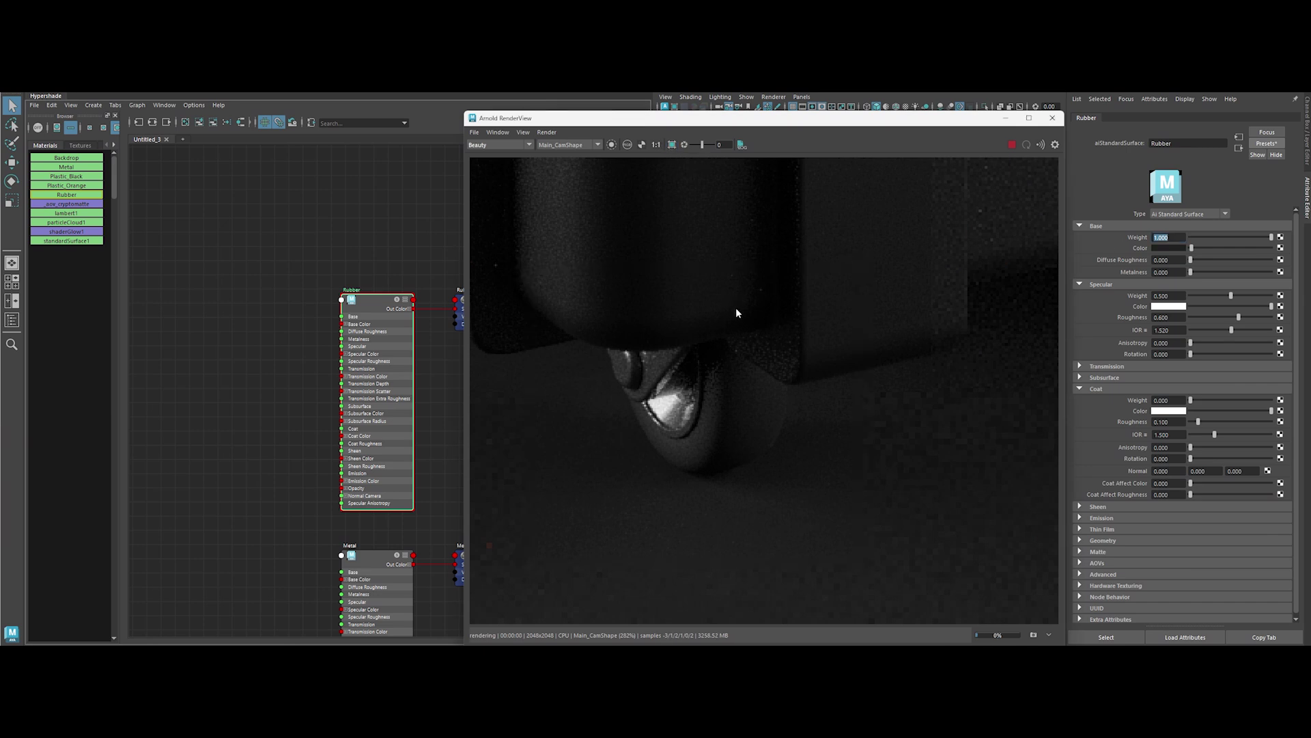
pyautogui.scroll(-4, 736, 308)
pyautogui.scroll(-2, 741, 371)
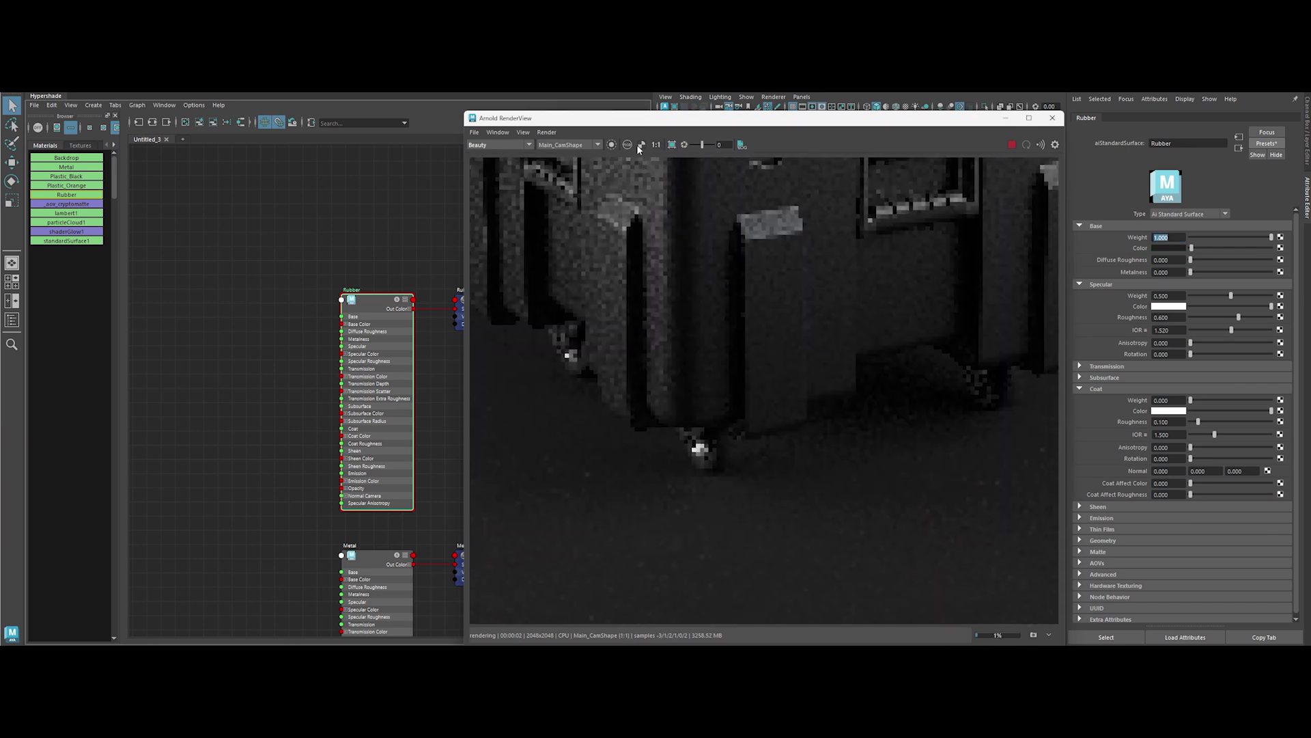
pyautogui.scroll(-2, 673, 262)
pyautogui.scroll(-2, 673, 263)
pyautogui.scroll(-2, 673, 262)
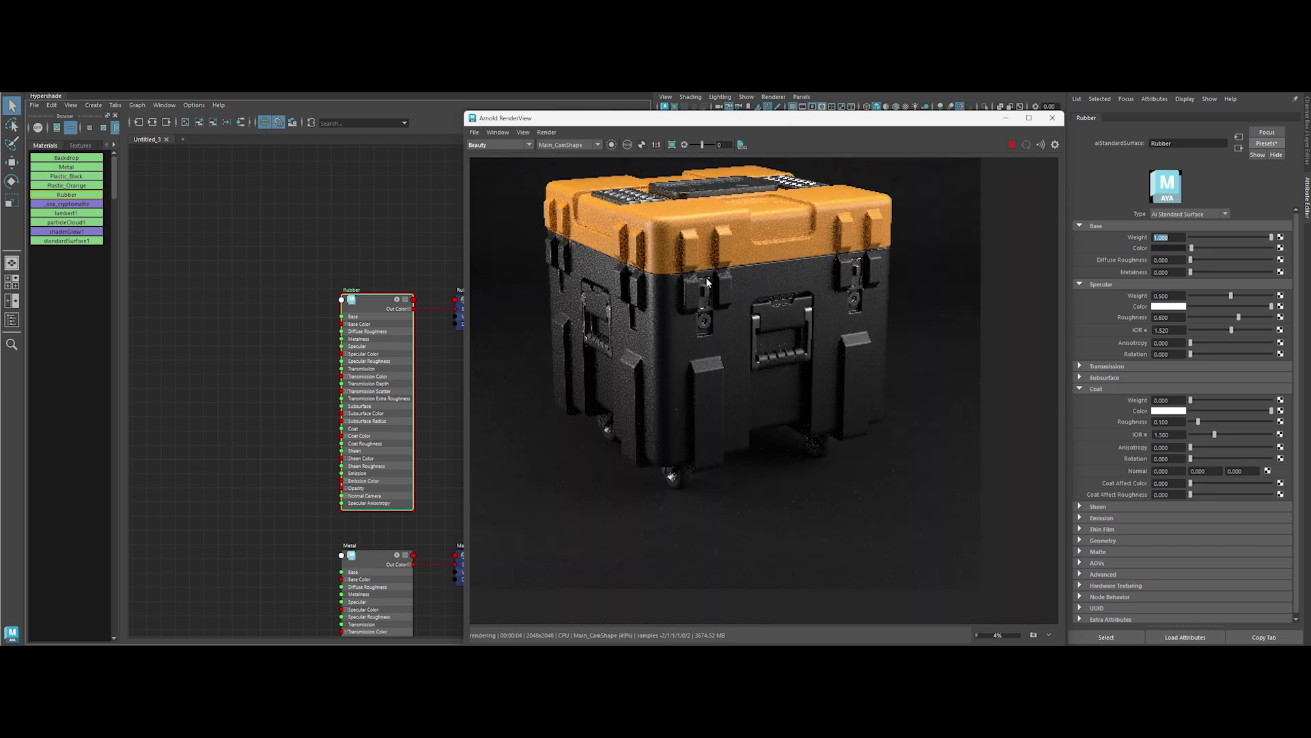
pyautogui.moveTo(673, 263); pyautogui.dragTo(713, 314)
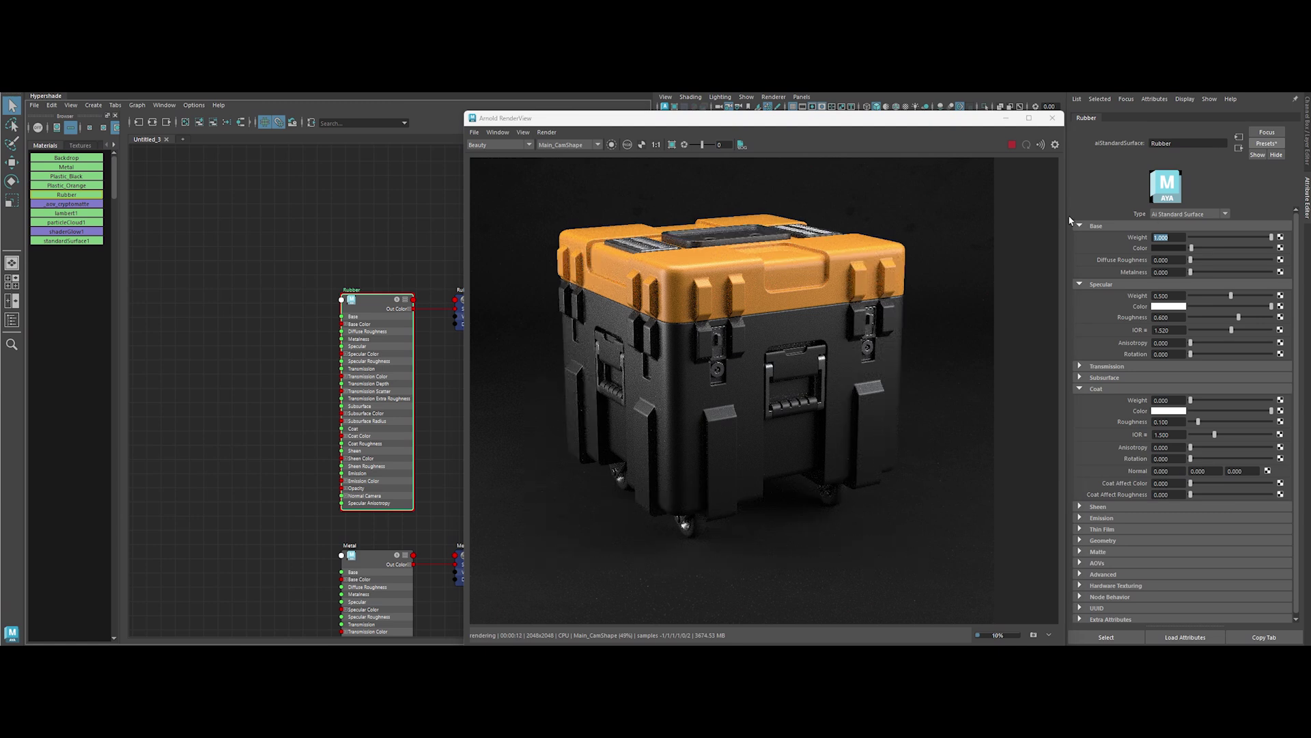
pyautogui.moveTo(960, 119); pyautogui.dragTo(1134, 103)
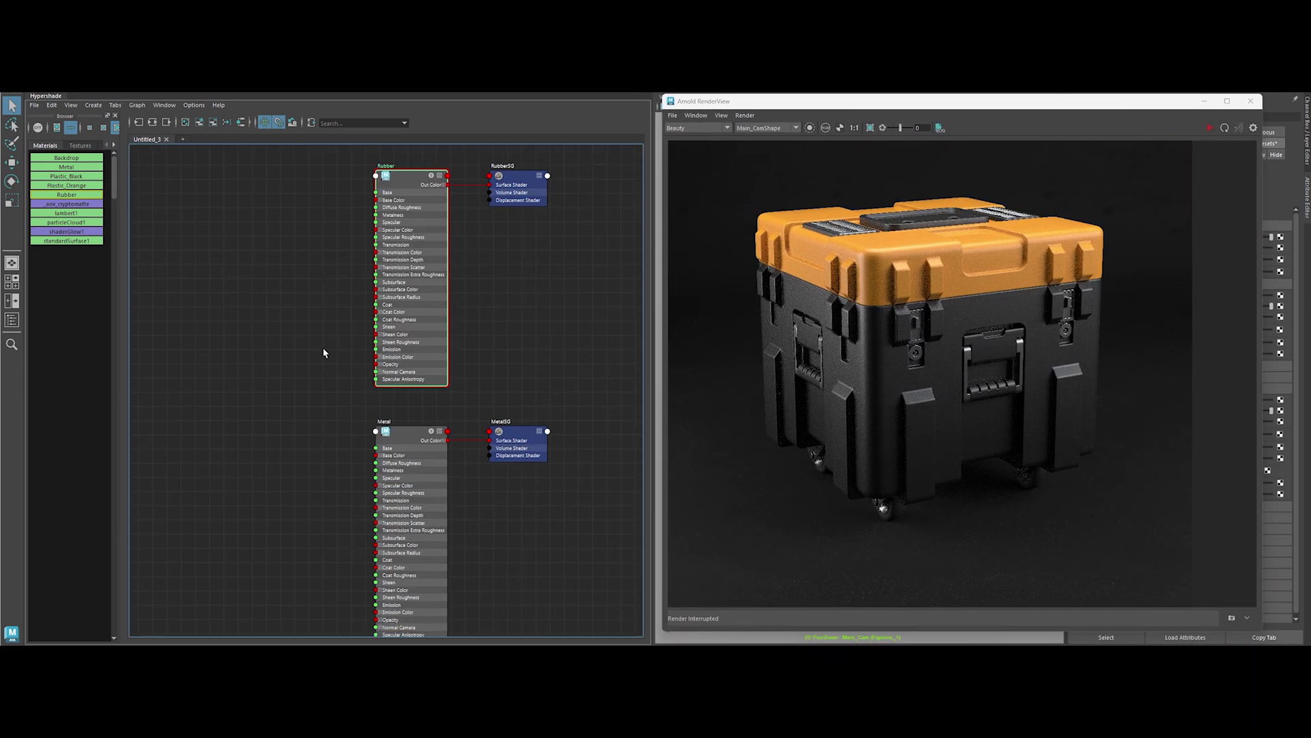
pyautogui.scroll(5, 338, 379)
pyautogui.scroll(3, 347, 317)
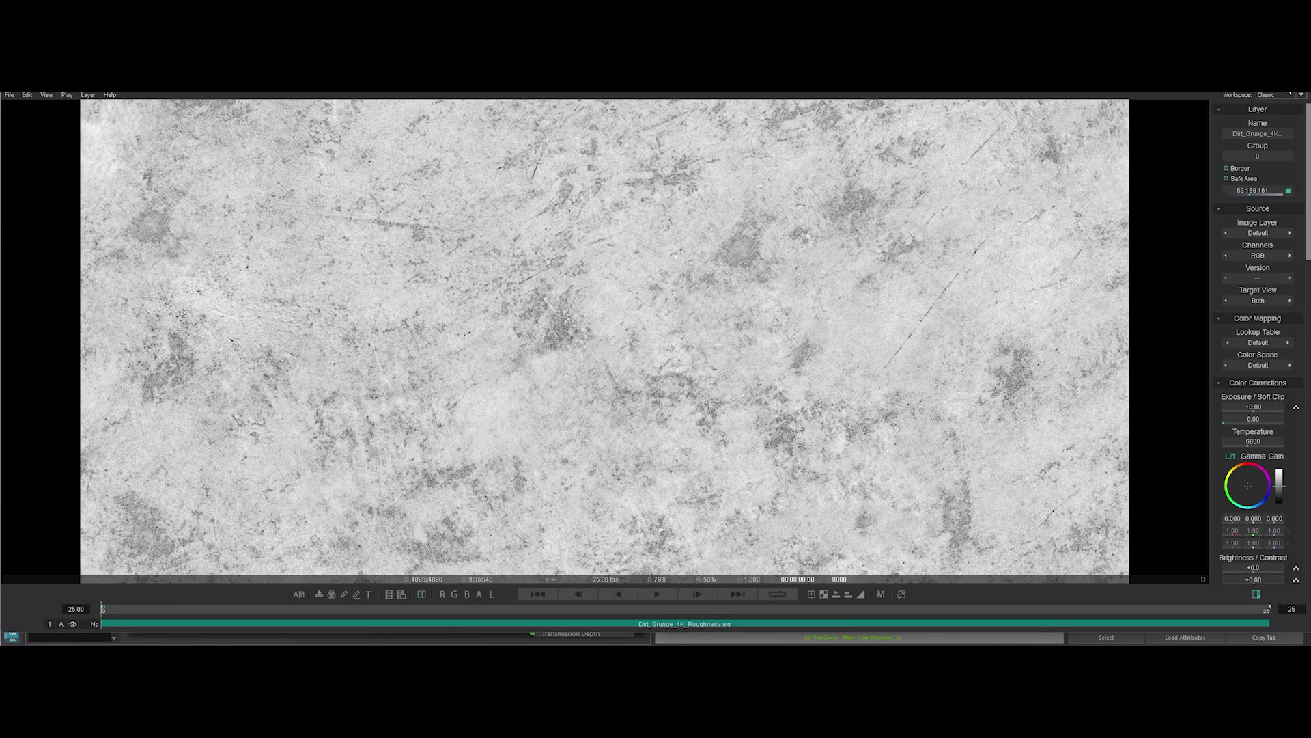
# Close the Dirt_Grunge_4K_Roughness.exr preview in the image viewer
pyautogui.press('Escape')
# Load the dirt roughness map as a texture node and add an aiTriplanar beside it
pyautogui.doubleClick(238, 267)
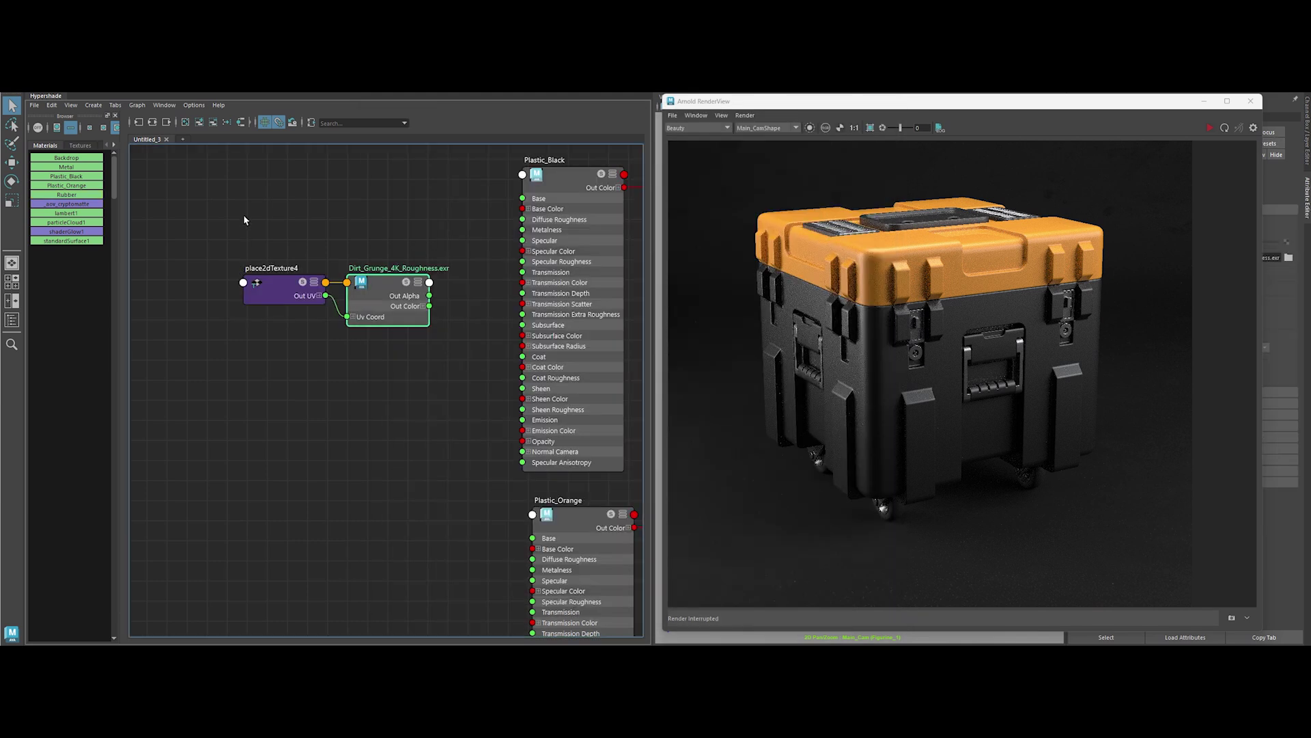
pyautogui.scroll(-3, 300, 349)
pyautogui.moveTo(299, 349)
pyautogui.keyDown('alt'); pyautogui.mouseDown(button='middle')
pyautogui.moveTo(506, 322)
pyautogui.moveTo(373, 302)
pyautogui.mouseUp(button='middle'); pyautogui.keyUp('alt')
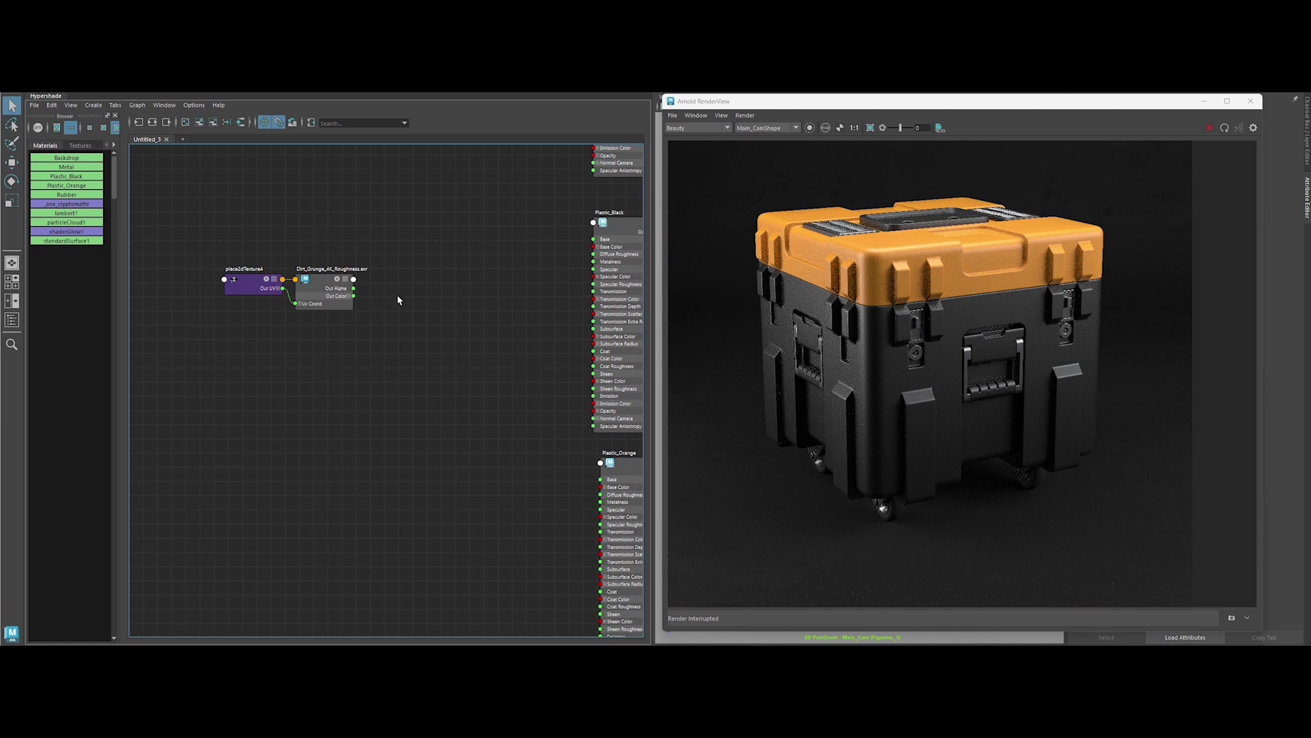
pyautogui.press('Tab')
pyautogui.write('aitri')
pyautogui.press('Down')
pyautogui.press('Return')
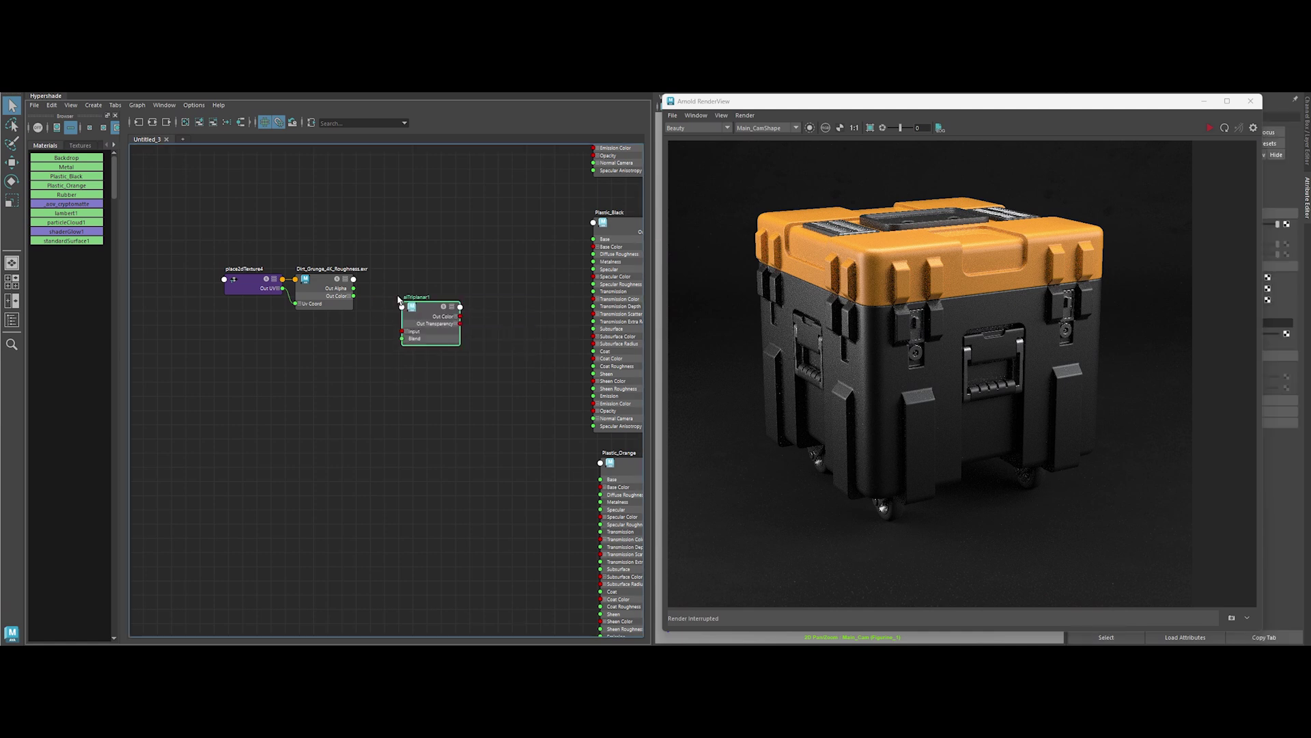
pyautogui.moveTo(411, 308); pyautogui.dragTo(403, 280)
pyautogui.keyDown('alt'); pyautogui.moveTo(249, 236); pyautogui.dragTo(211, 220, button='middle'); pyautogui.keyUp('alt')
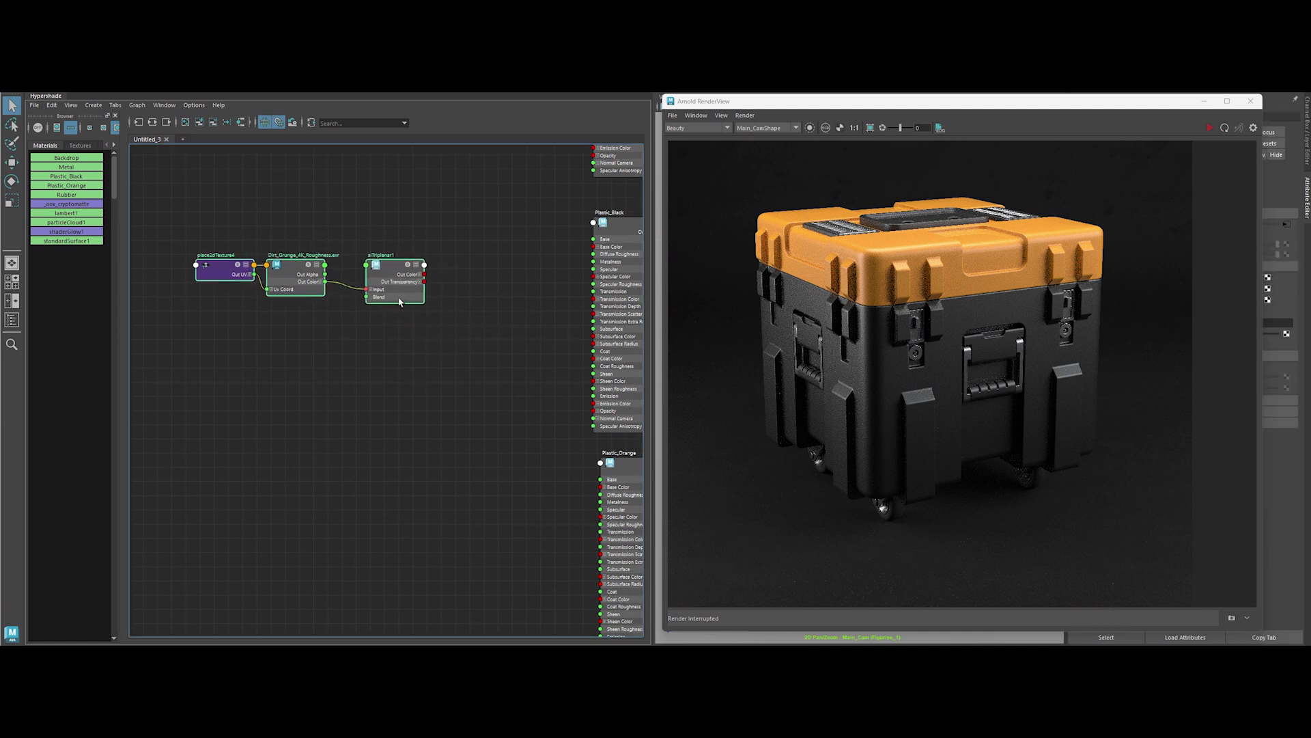
# Chain the triplanar into a new aiRange and feed its red channel into Plastic_Black's Specular Roughness
pyautogui.moveTo(353, 358); pyautogui.dragTo(489, 369)
pyautogui.write('airan')
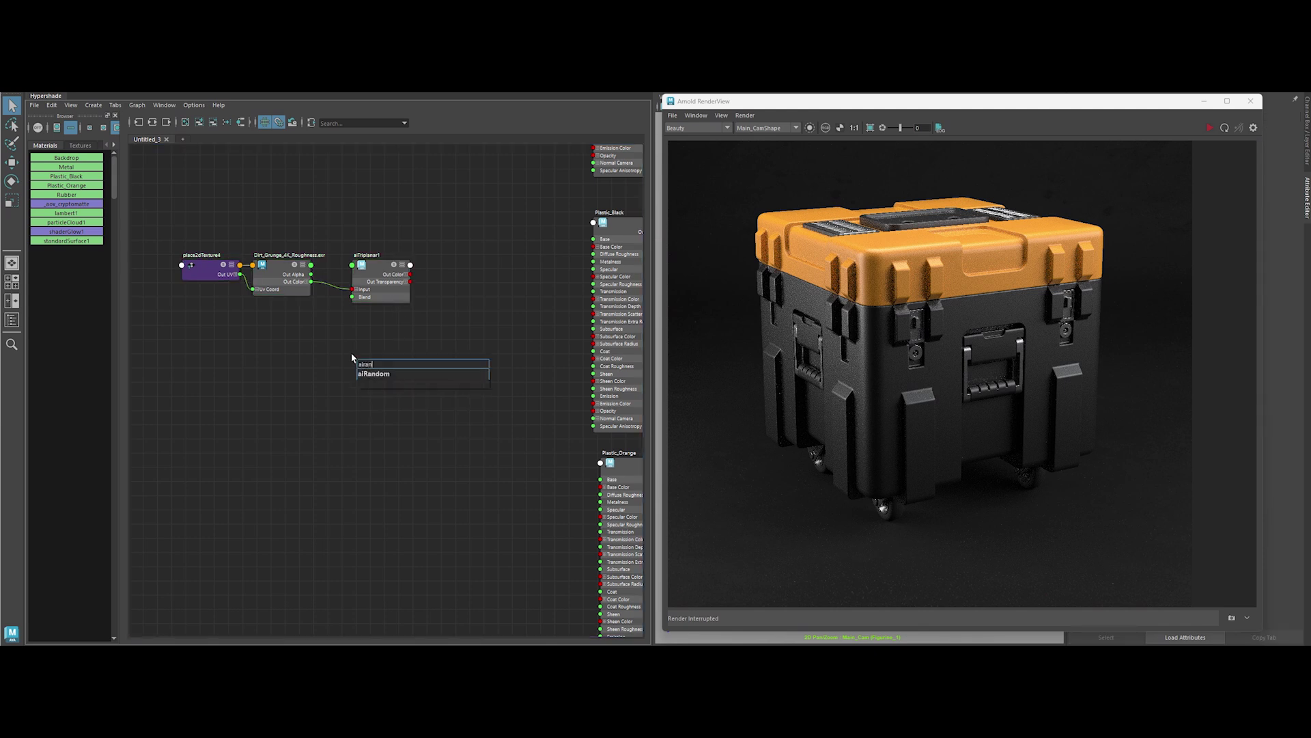
pyautogui.press('Return')
pyautogui.moveTo(359, 357); pyautogui.dragTo(473, 279)
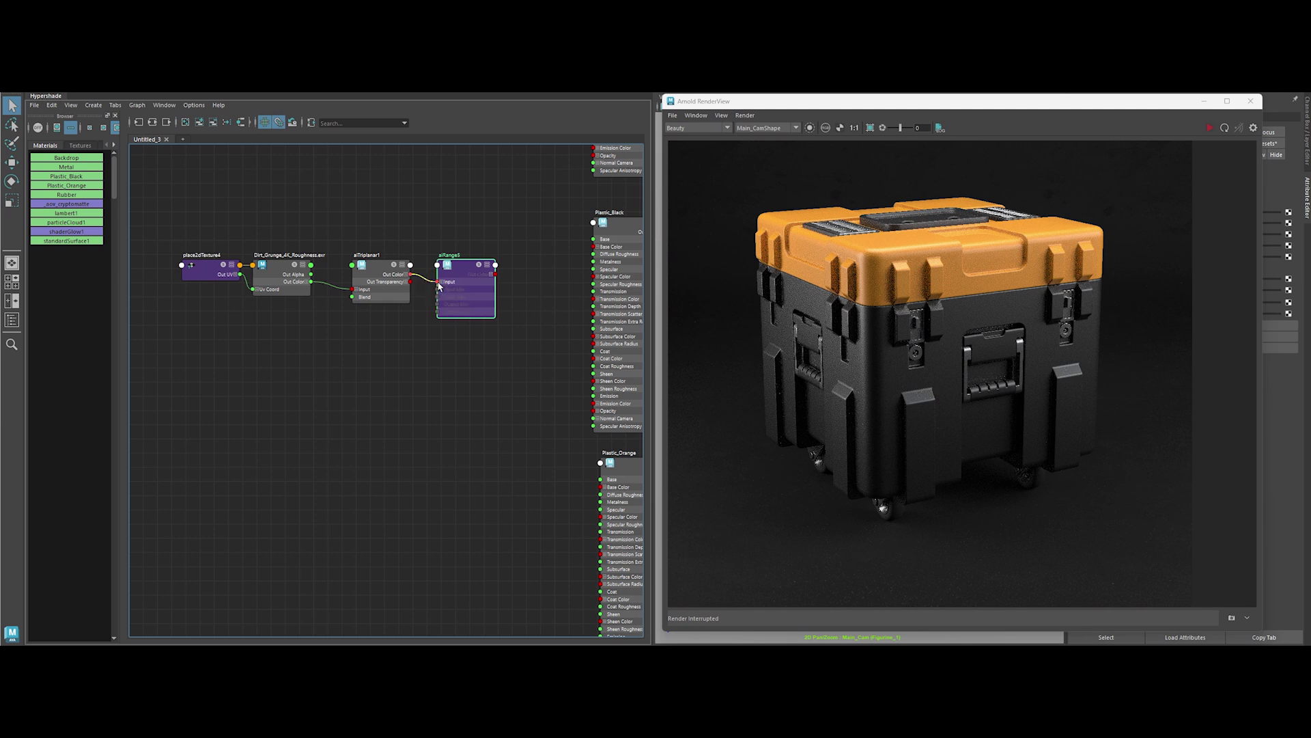
pyautogui.moveTo(439, 285); pyautogui.dragTo(439, 283)
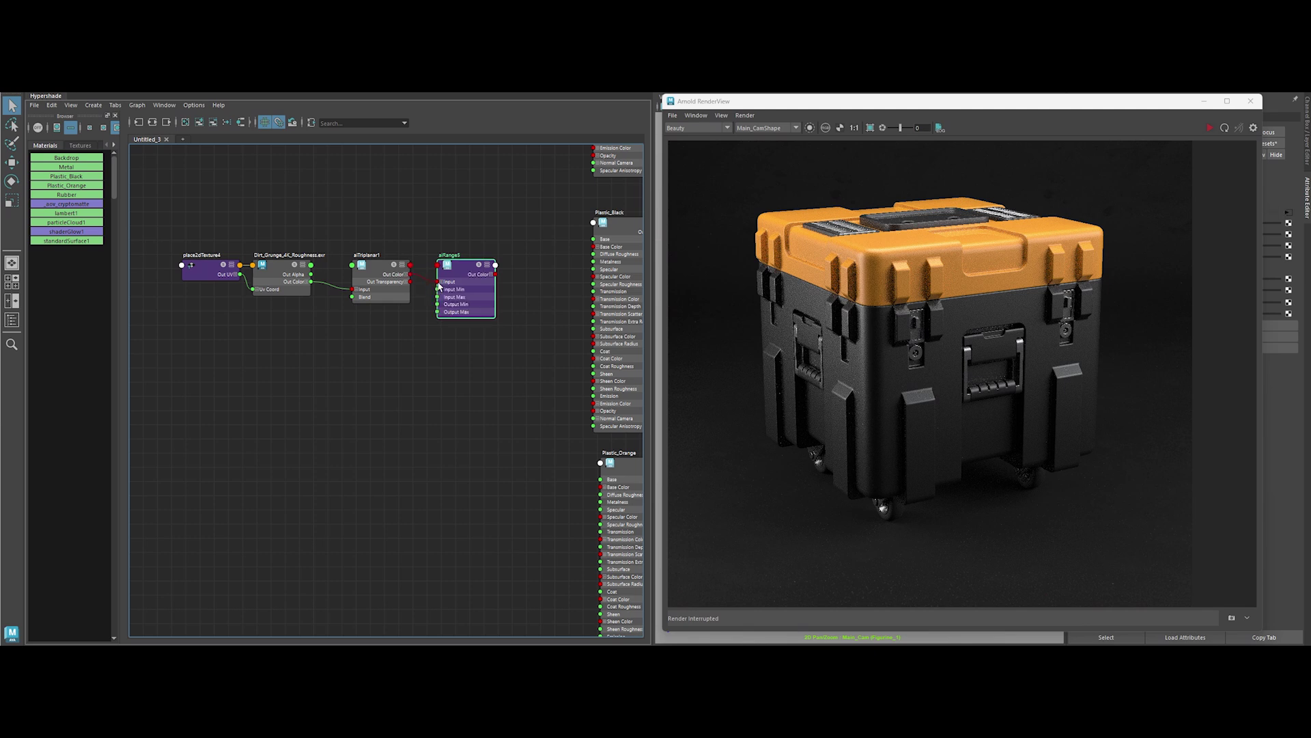
pyautogui.click(495, 274)
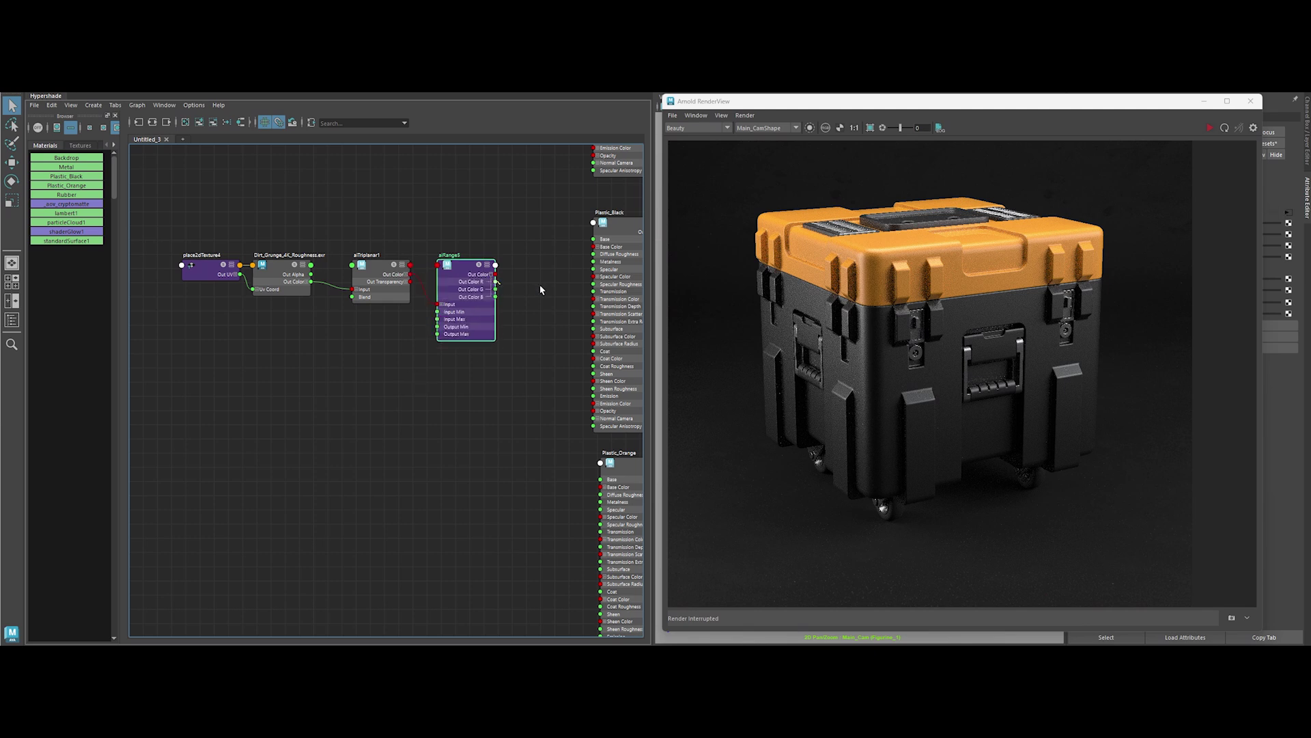
pyautogui.moveTo(585, 293); pyautogui.dragTo(595, 284)
# Rename the nodes aiTriplanar_Plastic_Rough and aiRange_Plastic_Rough, then re-render
pyautogui.doubleClick(336, 261)
pyautogui.write('nar_Plastic_')
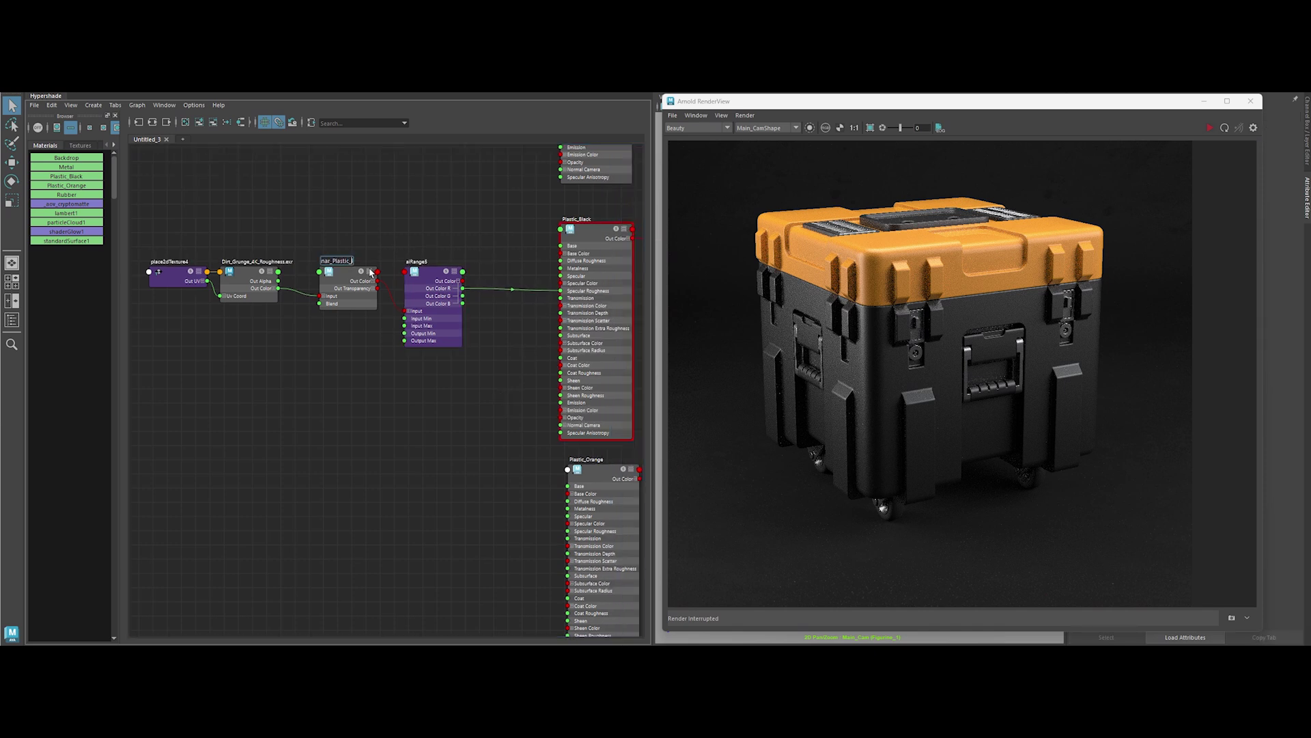
pyautogui.write('Rough')
pyautogui.press('Return')
pyautogui.doubleClick(418, 260)
pyautogui.click(1210, 127)
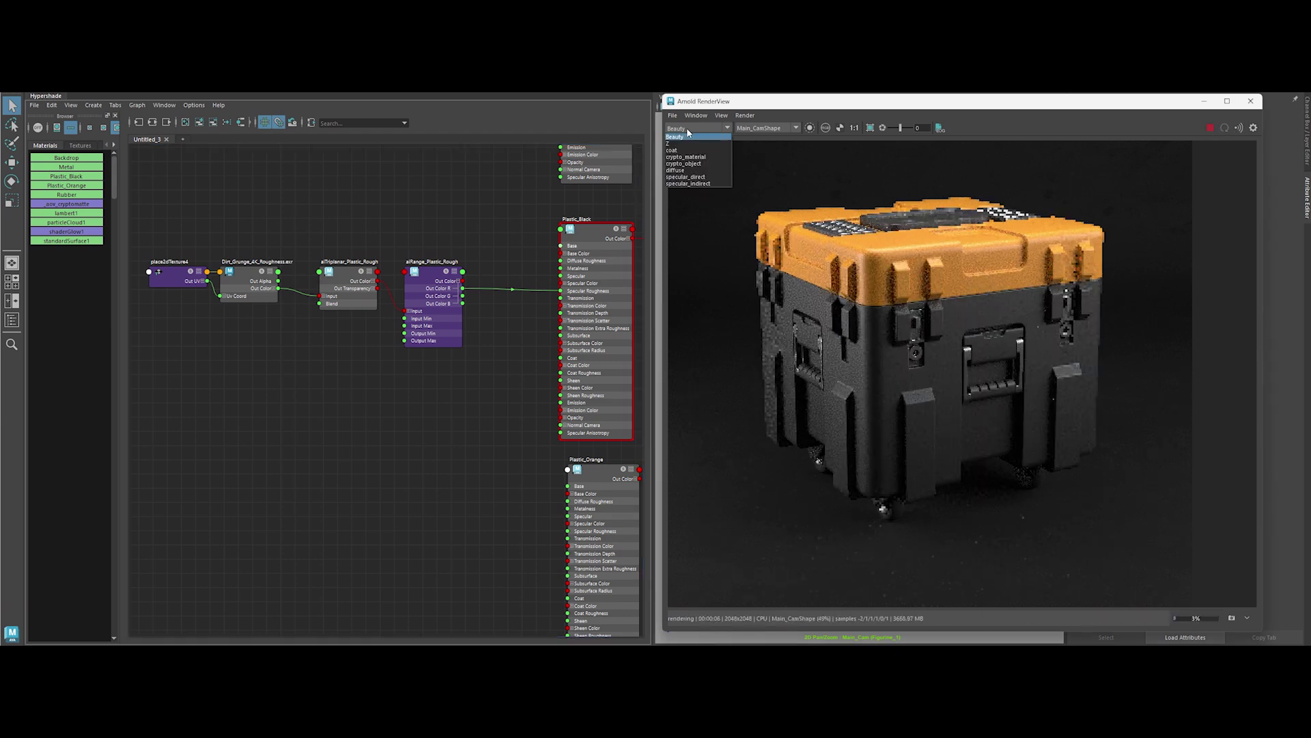
# Draw a render region on the crate's black side and set triplanar Scale to 0.01
pyautogui.click(883, 127)
pyautogui.moveTo(801, 303); pyautogui.dragTo(903, 382)
pyautogui.scroll(2, 902, 382)
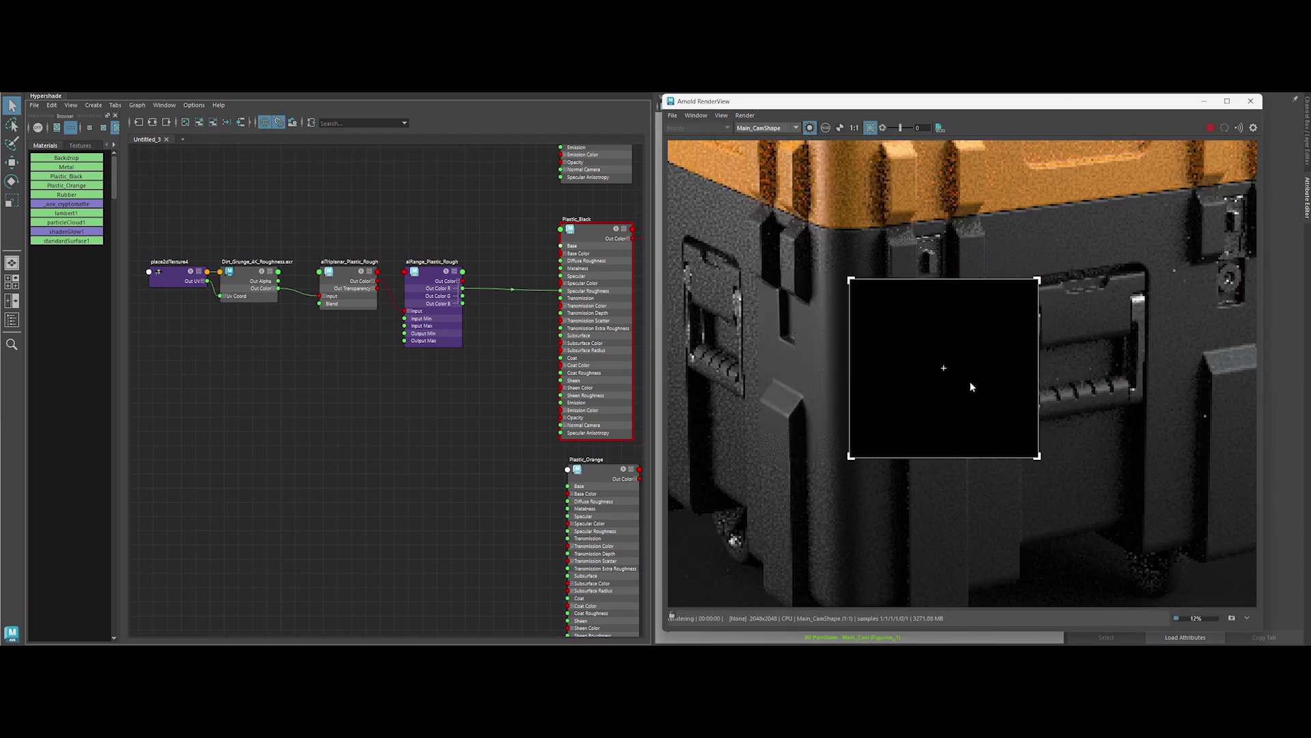
pyautogui.scroll(2, 970, 381)
pyautogui.scroll(1, 746, 325)
pyautogui.click(348, 287)
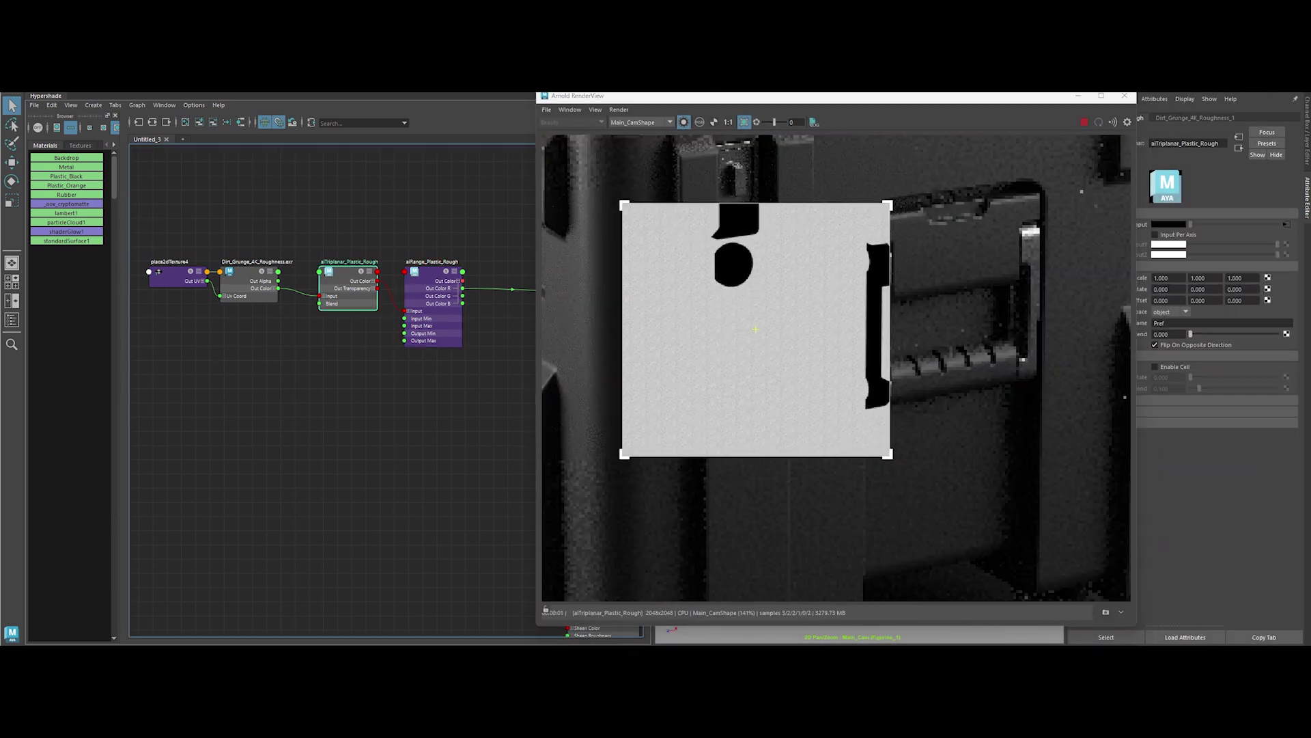
pyautogui.write('0.1')
pyautogui.press('Tab')
pyautogui.write('0.1')
pyautogui.press('Tab')
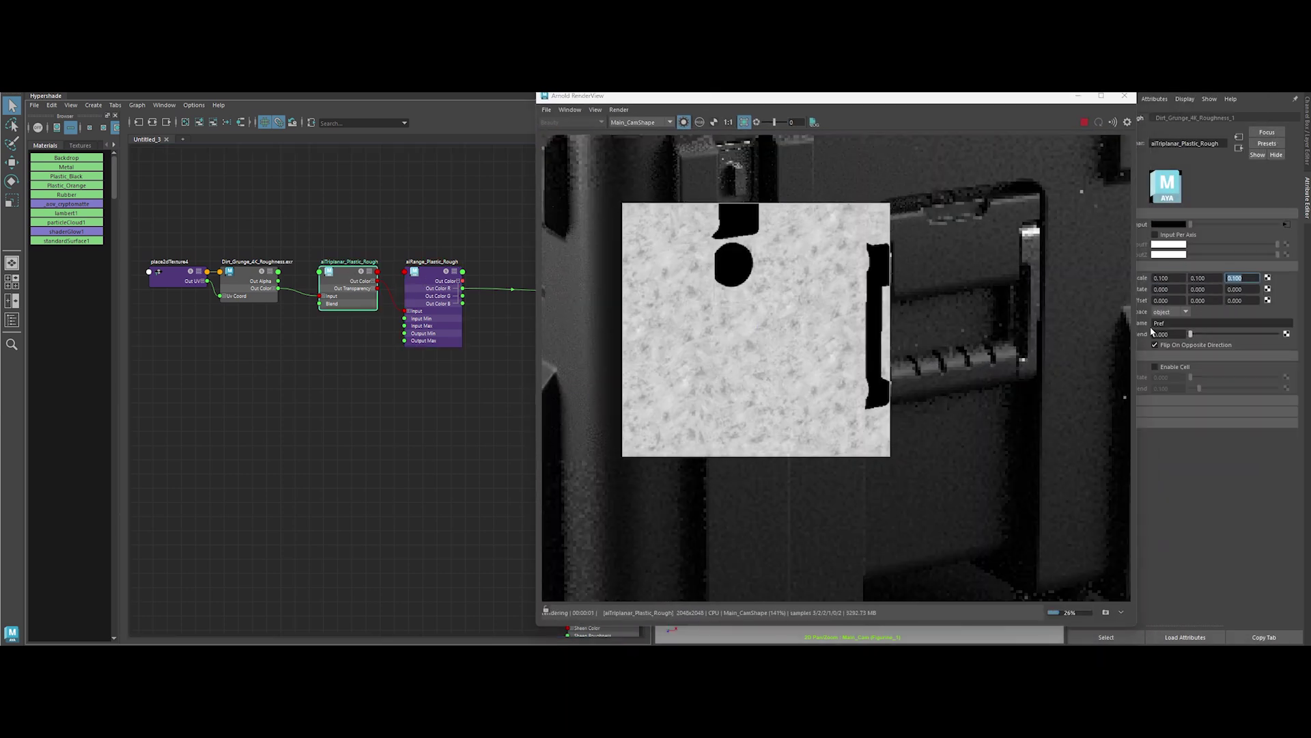
pyautogui.scroll(-2, 989, 393)
pyautogui.click(1160, 278)
pyautogui.write('0.01')
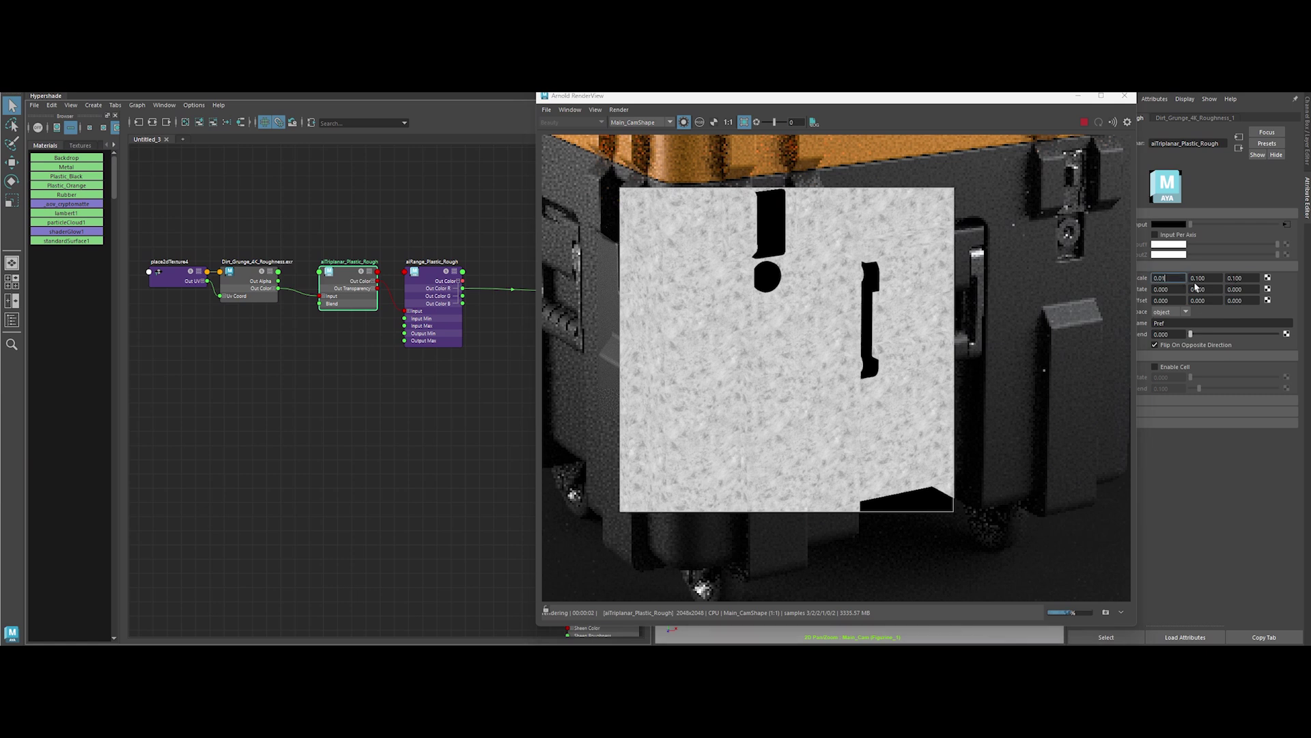
pyautogui.press('Tab')
pyautogui.write('0.01')
pyautogui.press('Tab')
pyautogui.write('0.01')
pyautogui.scroll(-2, 931, 464)
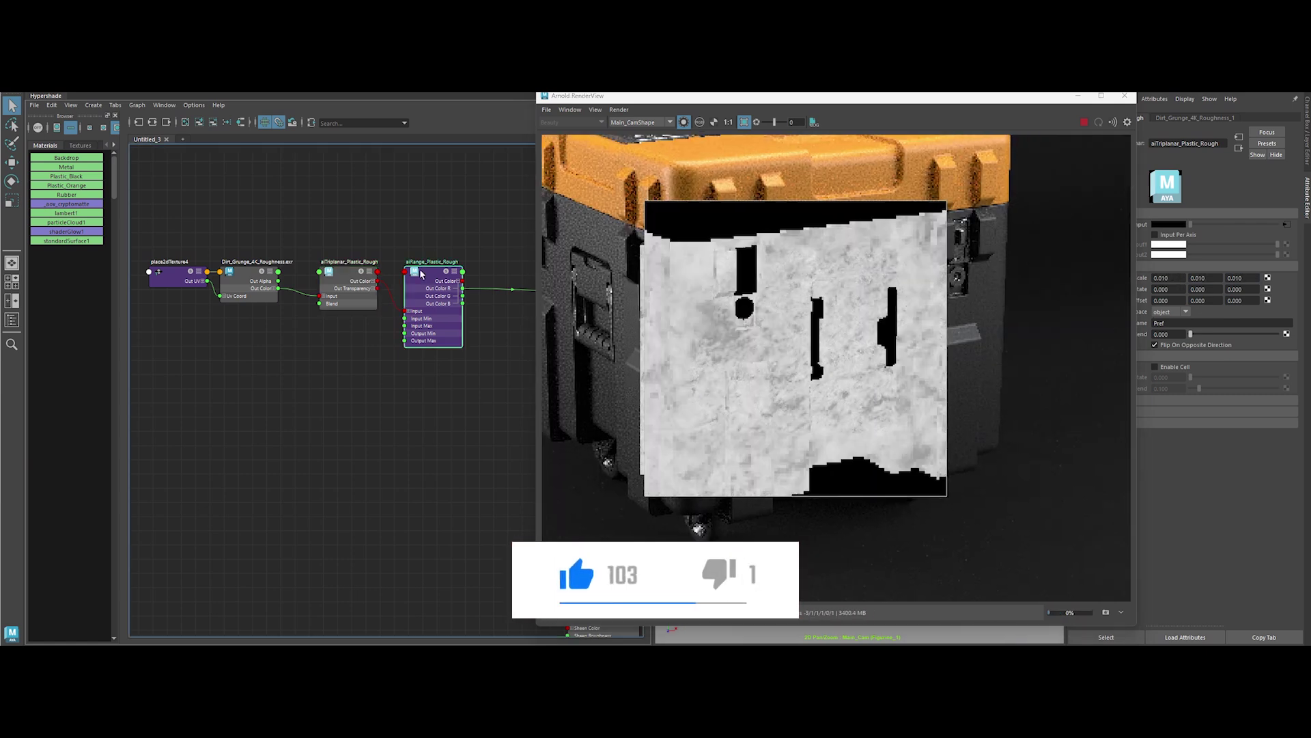
# Set the aiRange Output Min to 0.1 and Max to 0.8, and move the render region
pyautogui.click(434, 307)
pyautogui.moveTo(1034, 98); pyautogui.dragTo(1003, 99)
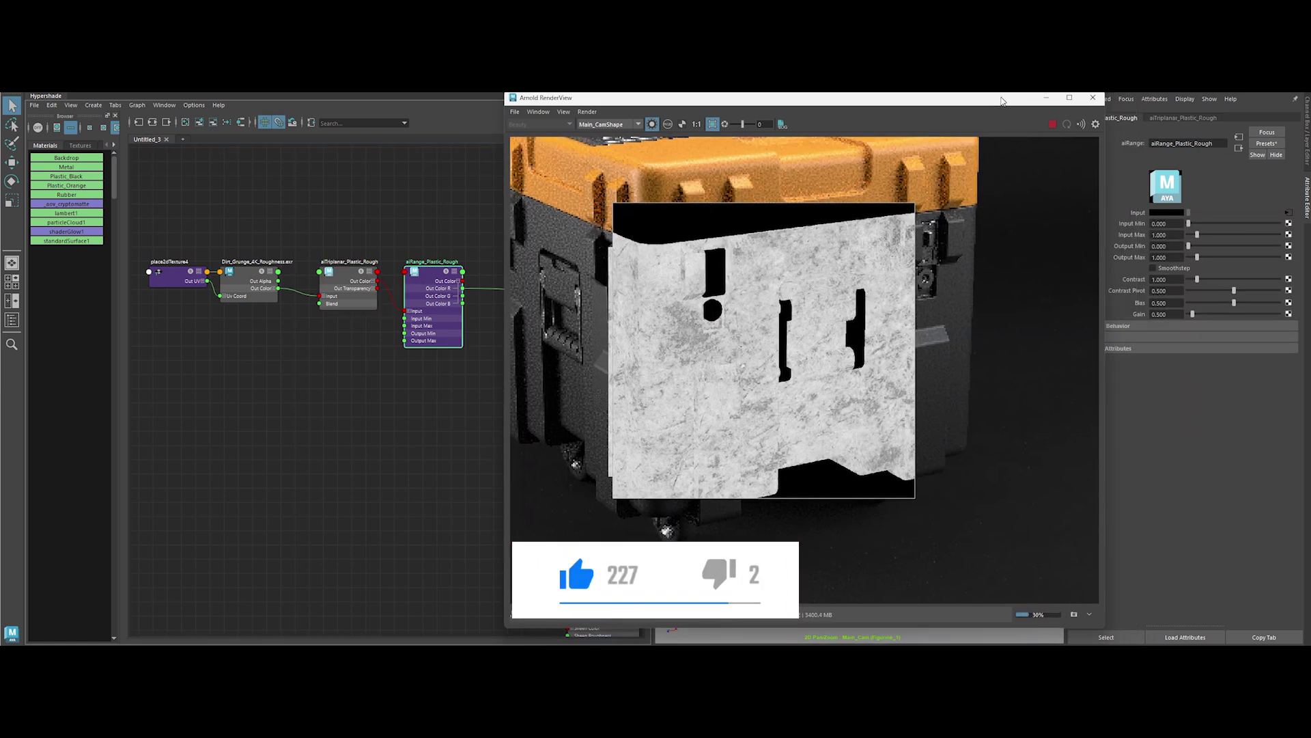
pyautogui.scroll(3, 762, 353)
pyautogui.press('t')
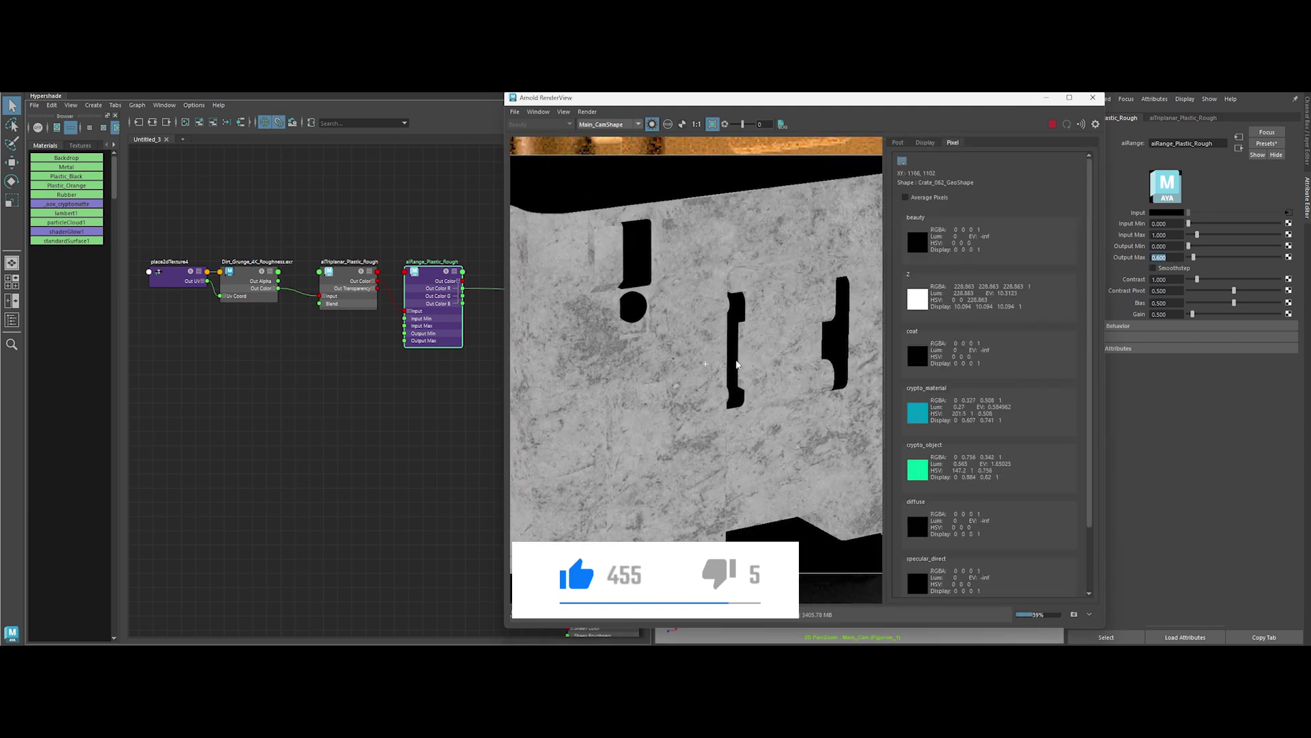
pyautogui.write('0.1')
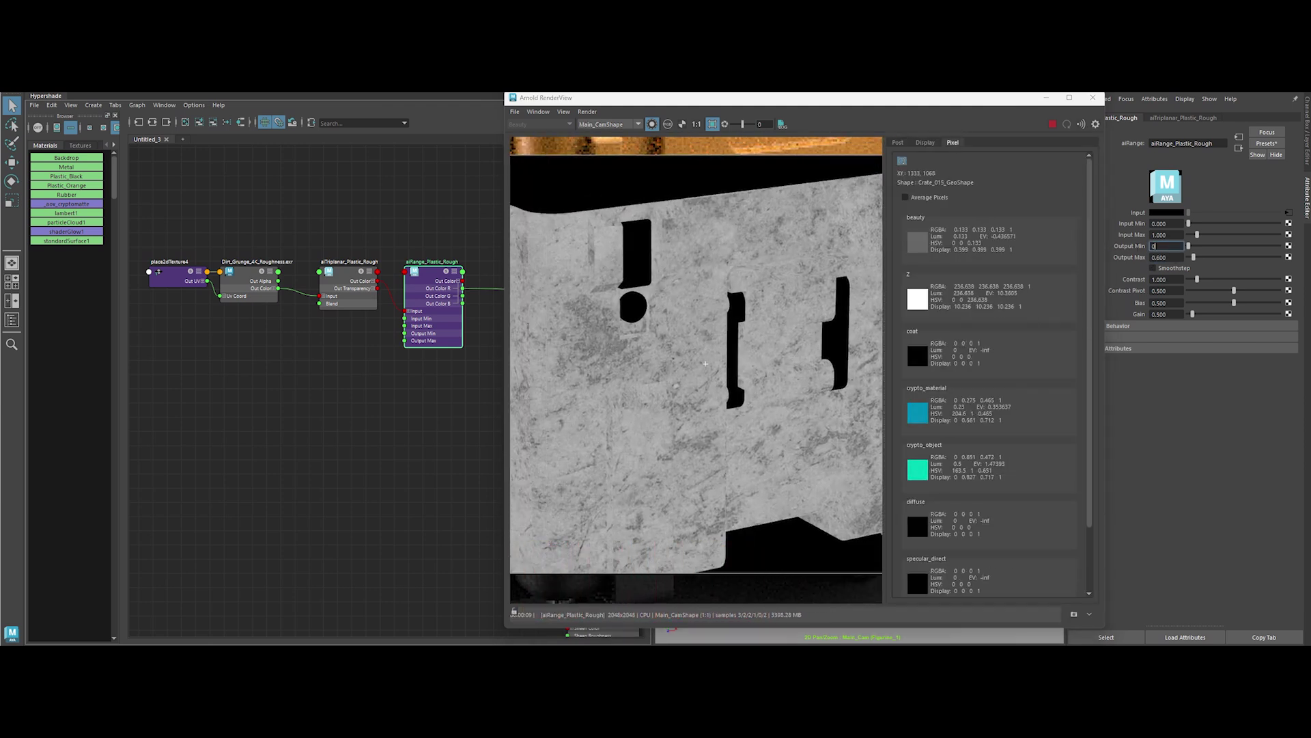
pyautogui.press('Return')
pyautogui.write('0.8')
pyautogui.press('Return')
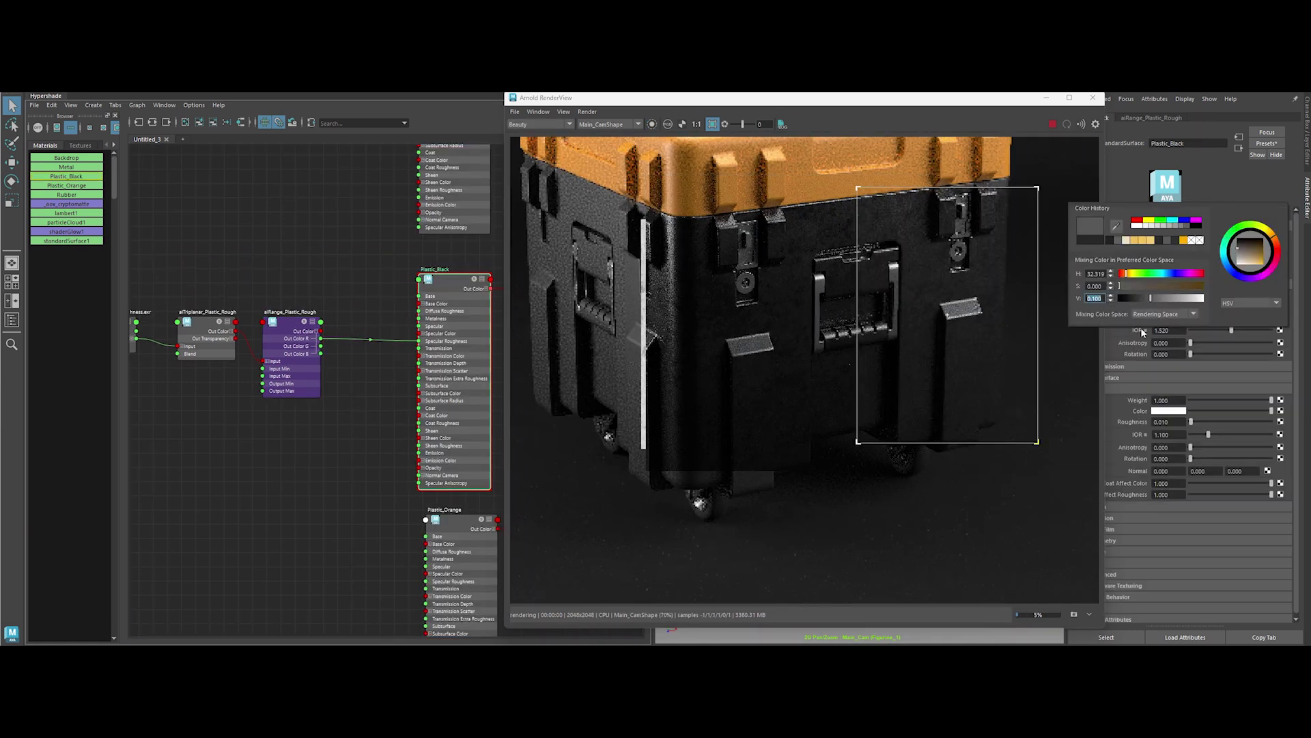
pyautogui.click(761, 399)
pyautogui.scroll(2, 804, 410)
pyautogui.moveTo(805, 366); pyautogui.dragTo(892, 369, button='middle')
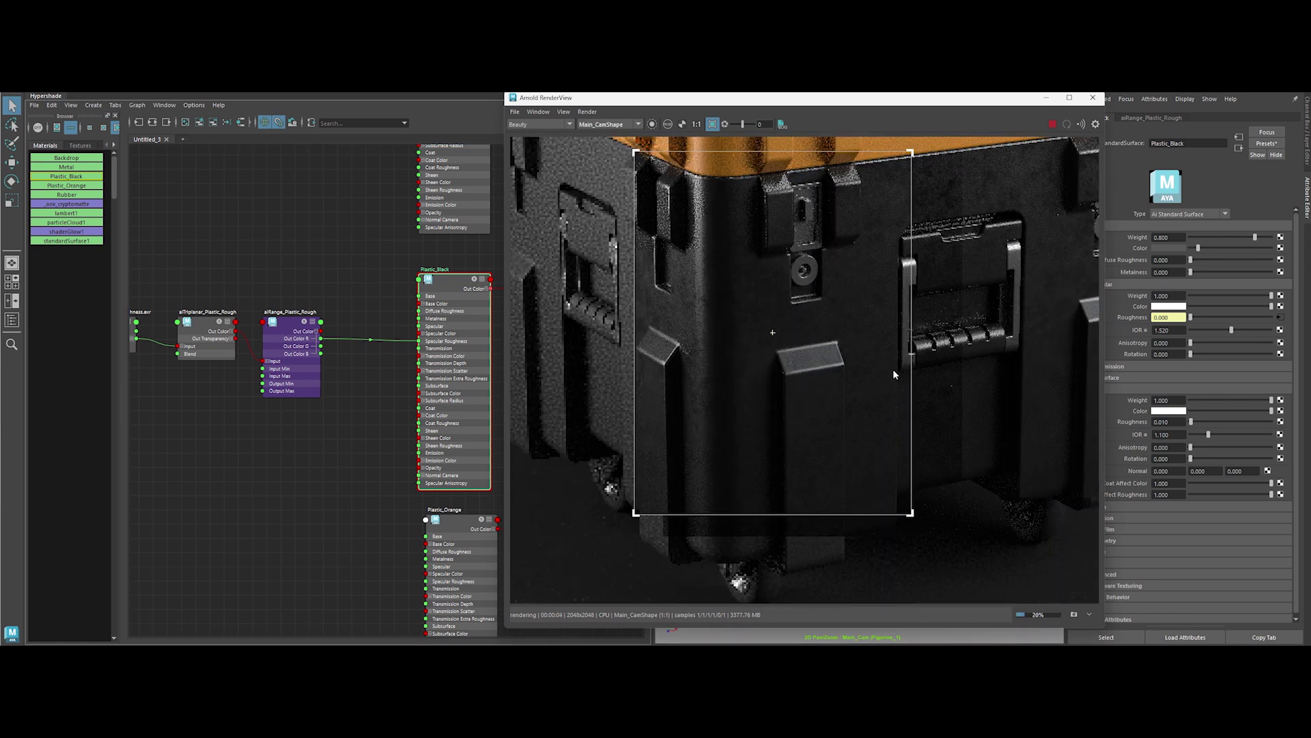
pyautogui.scroll(1, 893, 369)
pyautogui.keyDown('alt'); pyautogui.moveTo(302, 446); pyautogui.dragTo(227, 410, button='middle'); pyautogui.keyUp('alt')
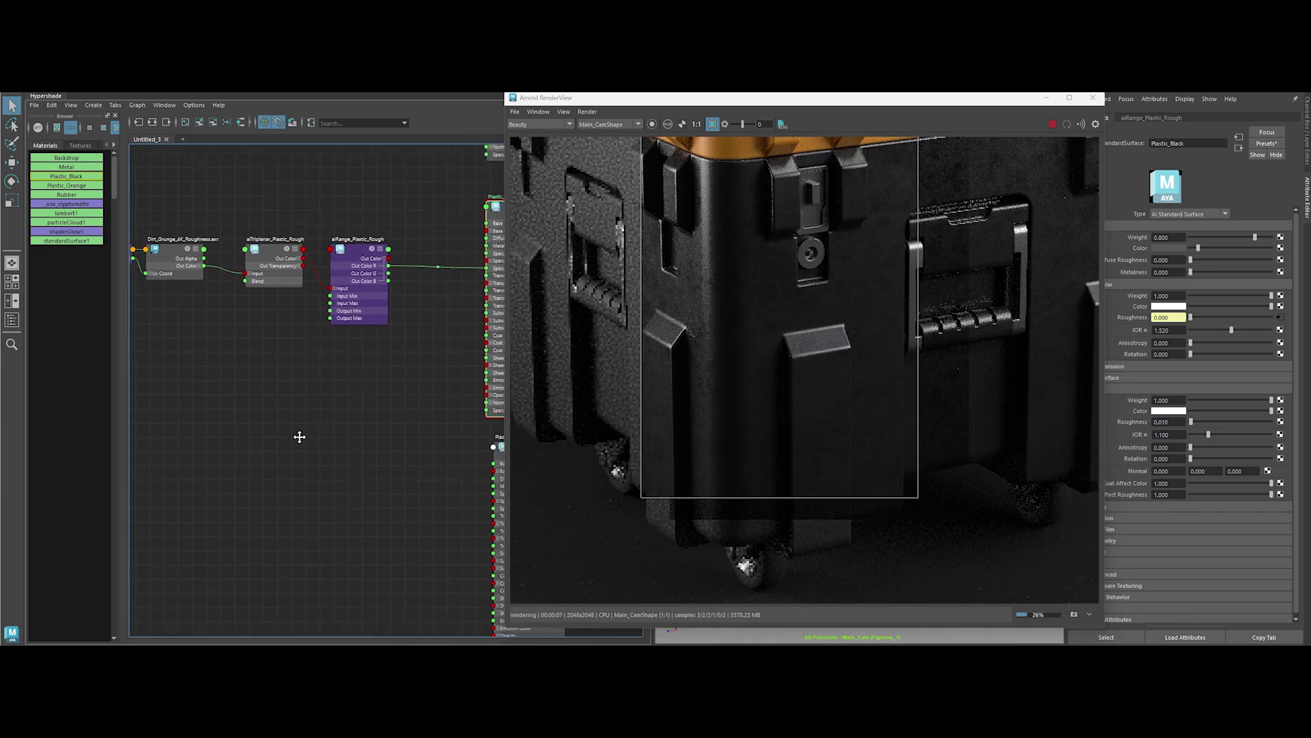
# Create aiNoise and aiBump2d nodes and wire the noise bump into Plastic_Black's Normal Camera
pyautogui.click(226, 409)
pyautogui.press('Tab')
pyautogui.write('ainoise')
pyautogui.press('Return')
pyautogui.scroll(1, 335, 393)
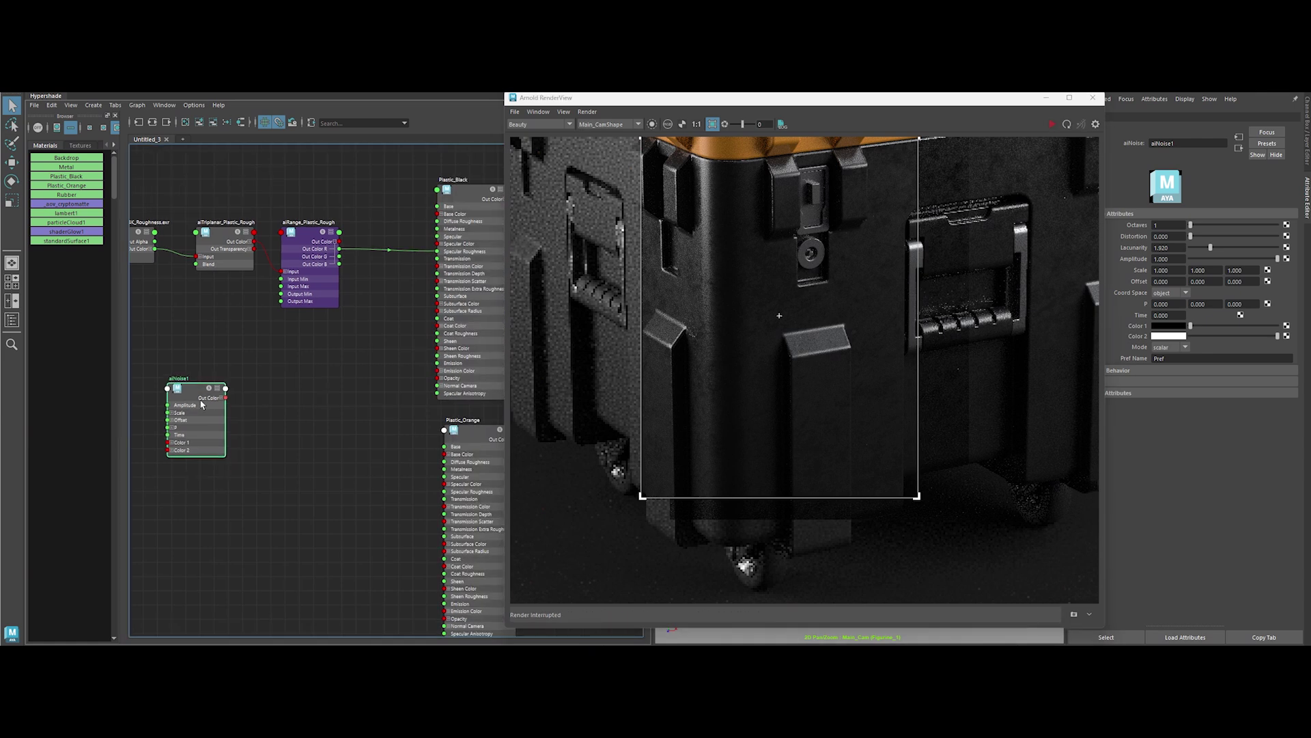
pyautogui.click(336, 392)
pyautogui.press('Tab')
pyautogui.write('aibump')
pyautogui.press('Return')
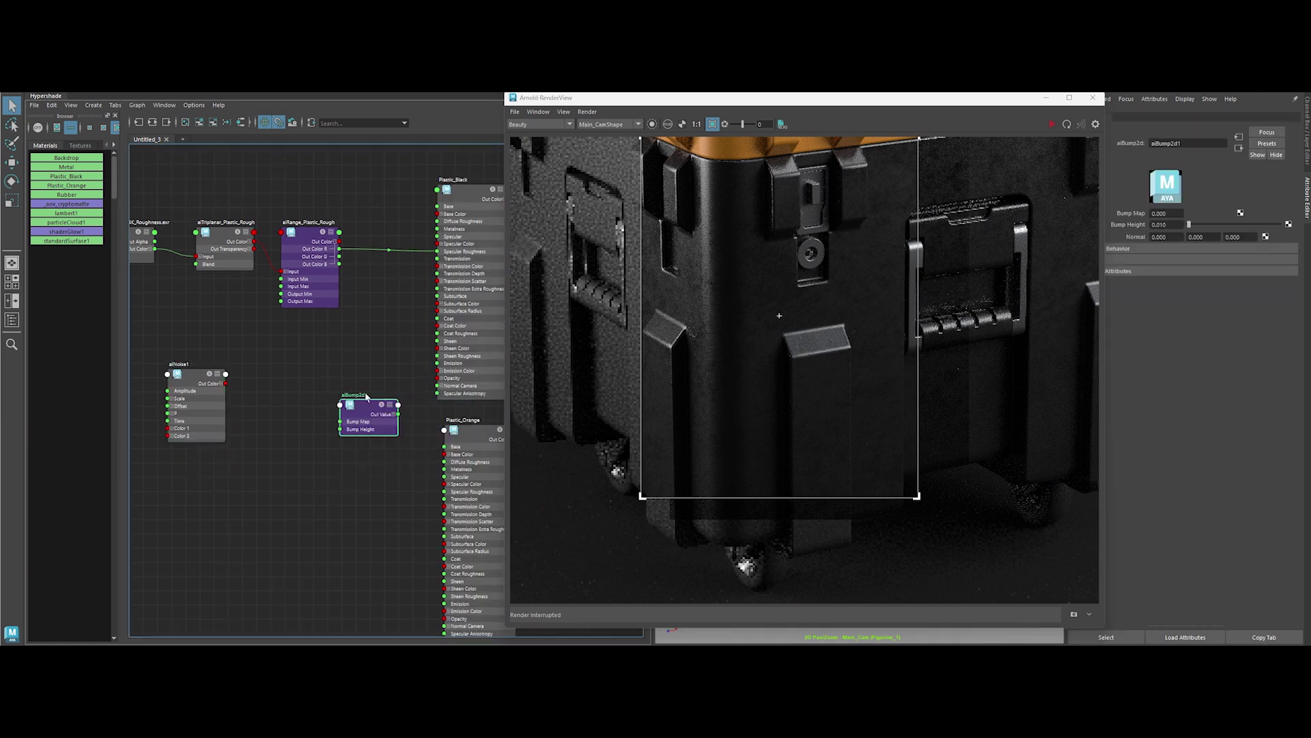
pyautogui.moveTo(224, 383); pyautogui.dragTo(435, 386)
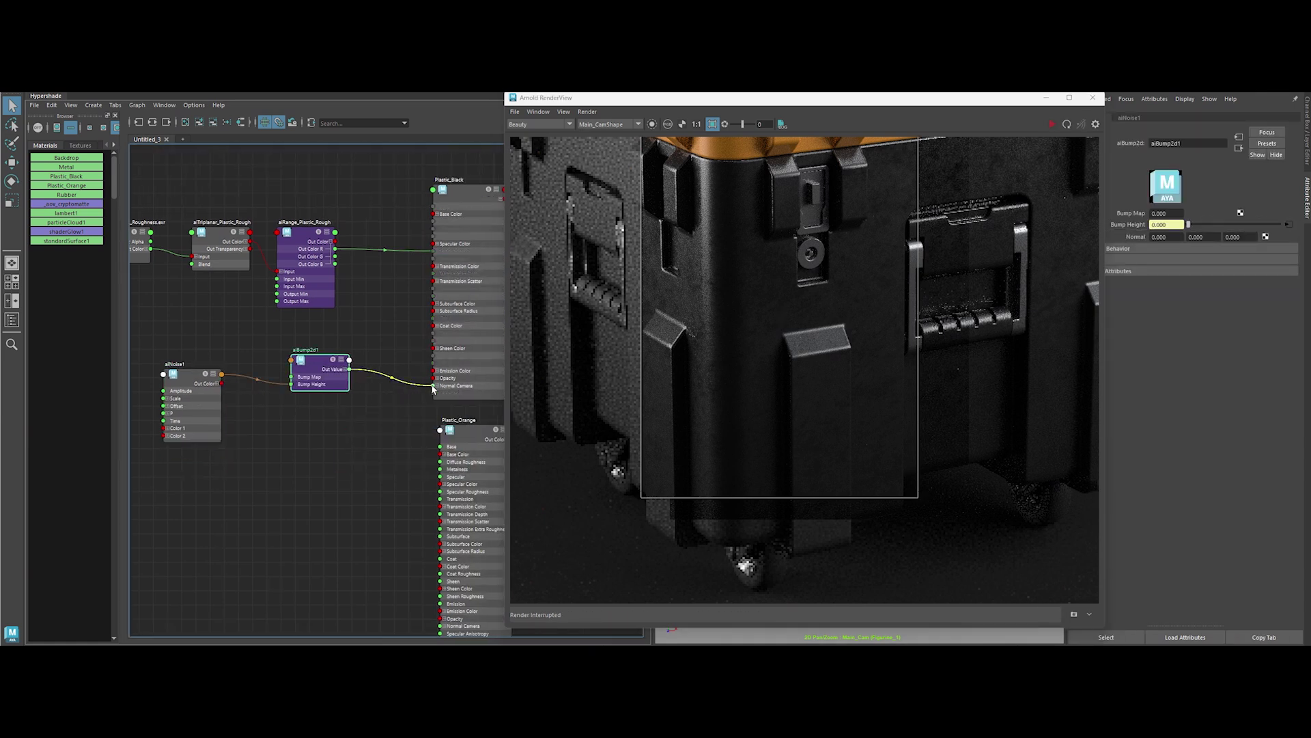
pyautogui.click(382, 443)
# Preview aiNoise alone in a smaller render region and raise its scale from 20 to 30
pyautogui.moveTo(678, 237); pyautogui.dragTo(869, 379)
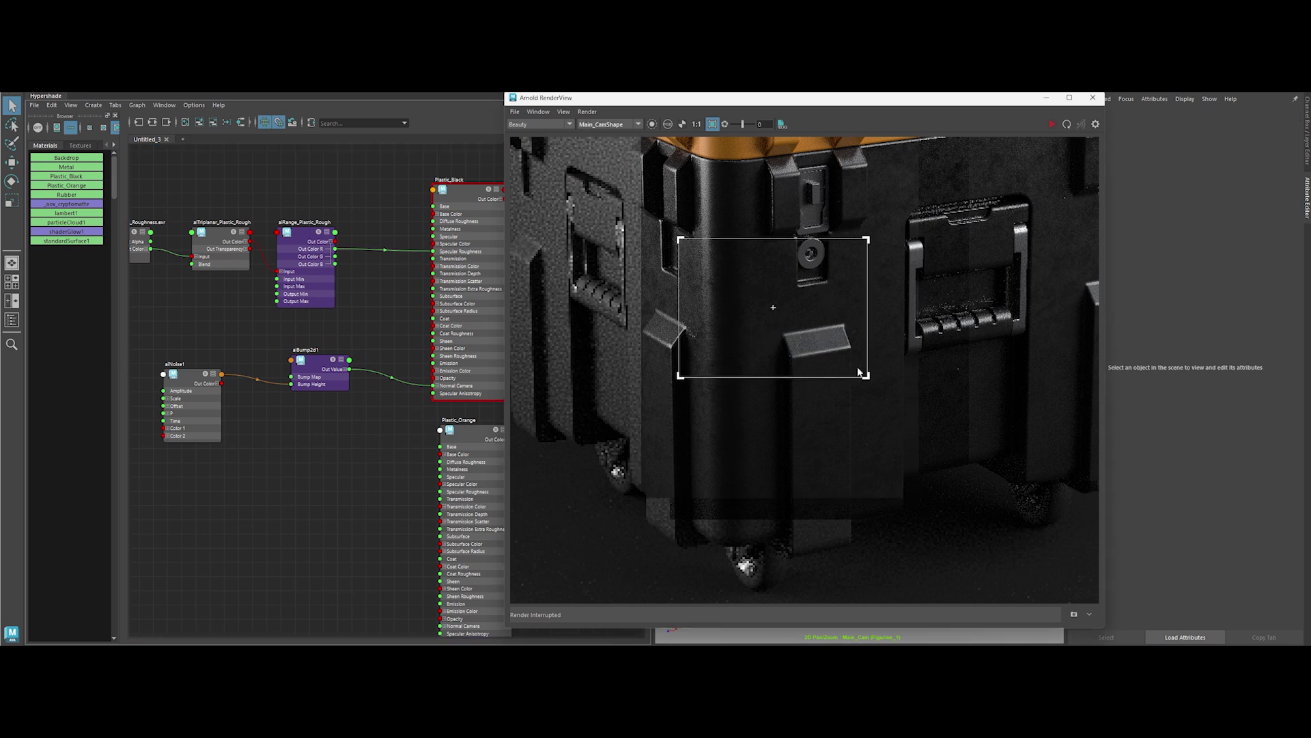
pyautogui.click(193, 381)
pyautogui.click(652, 125)
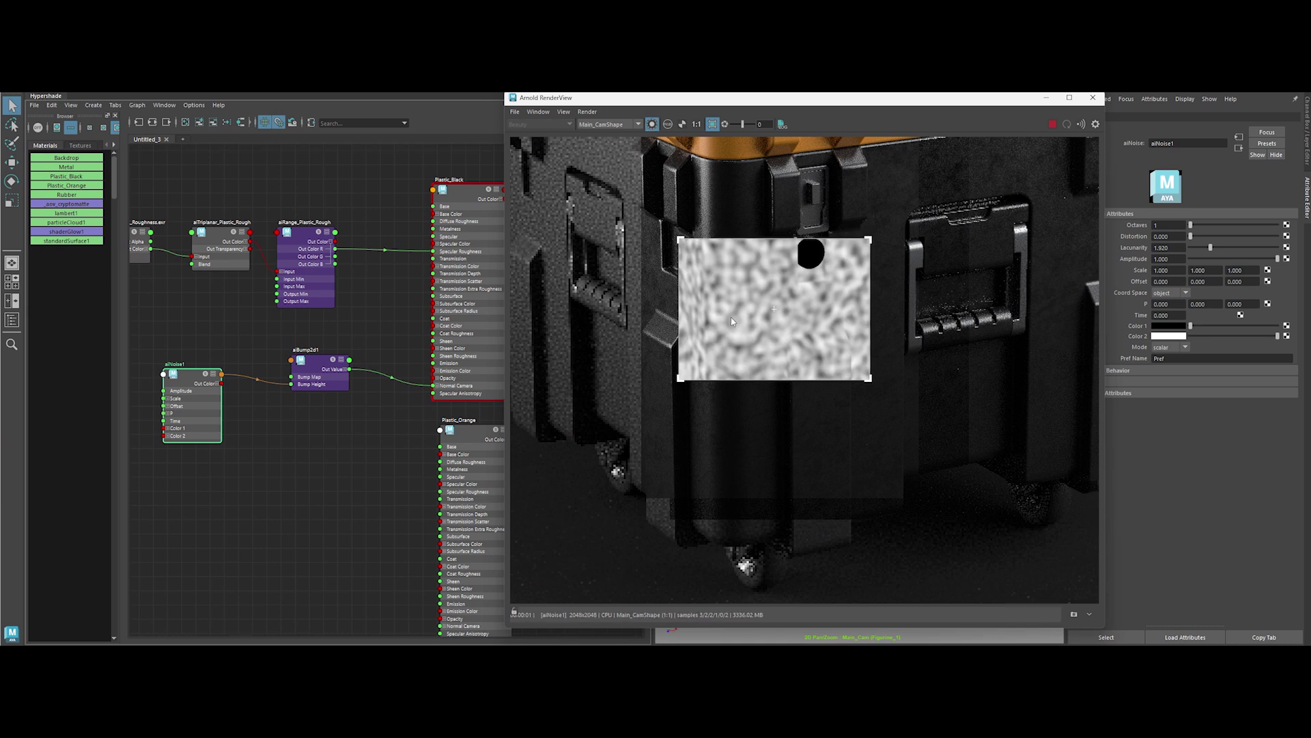
pyautogui.click(1168, 270)
pyautogui.write('20')
pyautogui.press('Tab')
pyautogui.write('20')
pyautogui.press('Tab')
pyautogui.write('20')
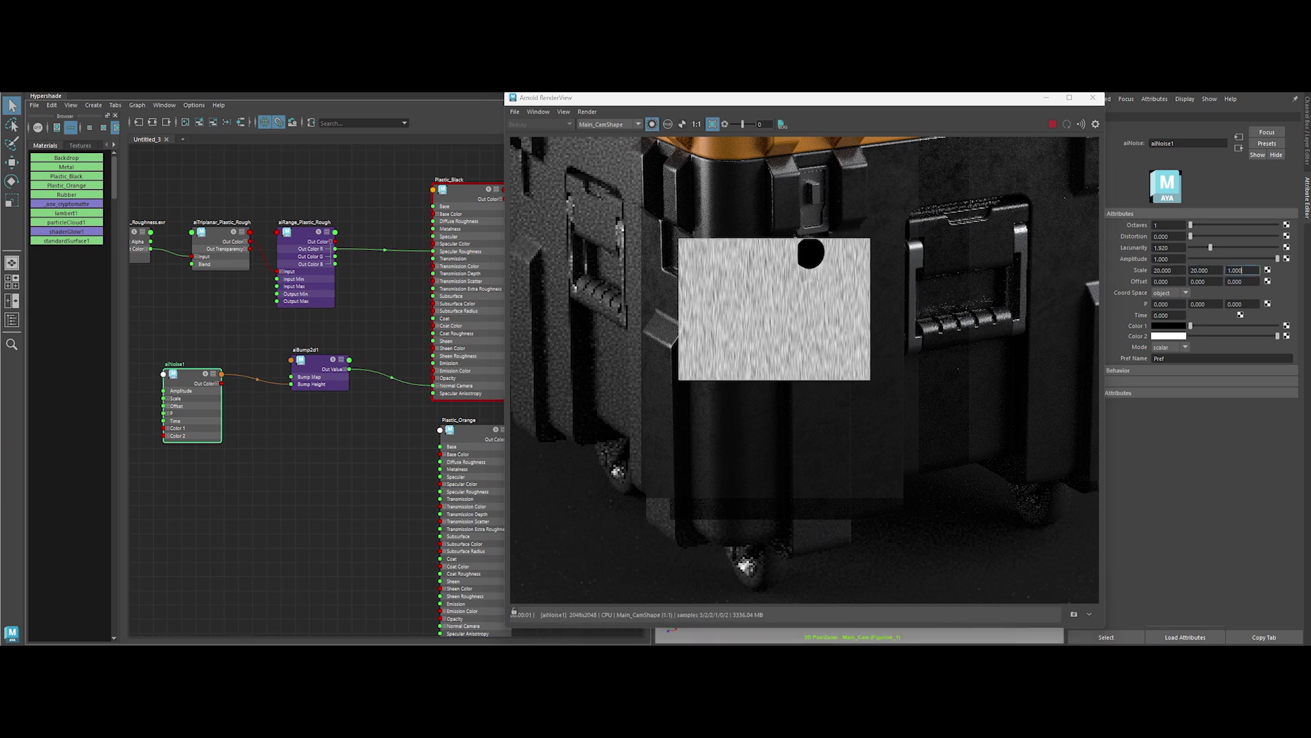
pyautogui.click(1168, 269)
pyautogui.write('30')
pyautogui.press('Tab')
pyautogui.write('30')
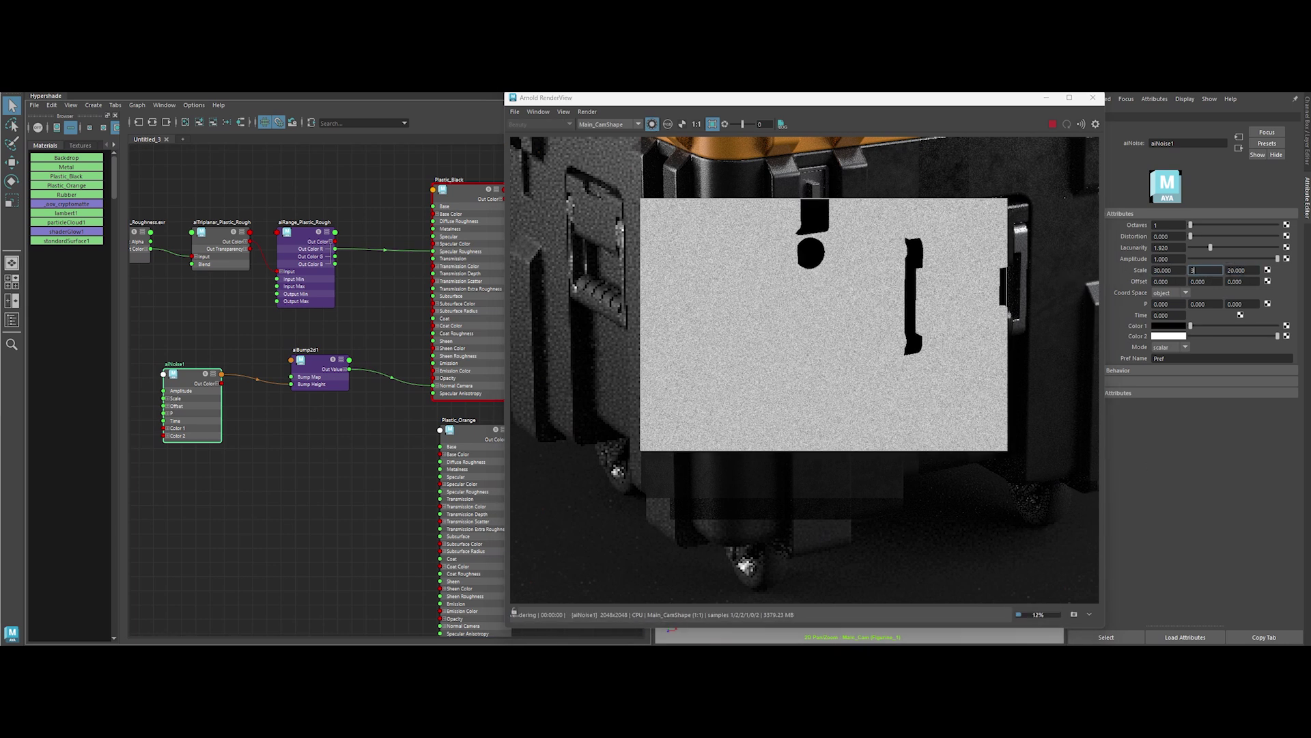
pyautogui.press('Tab')
pyautogui.write('30')
pyautogui.click(653, 124)
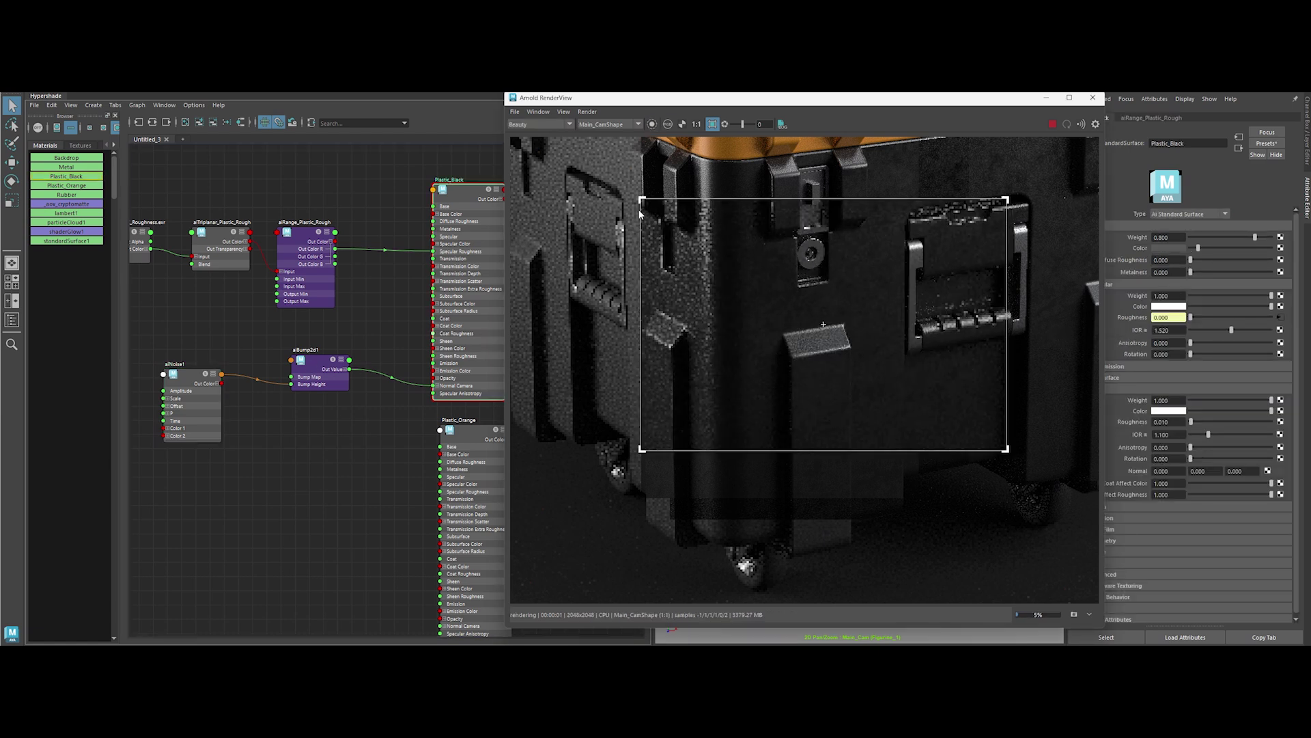
# Adjust the aiBump2d bump height and re-render the cropped crate region
pyautogui.click(312, 364)
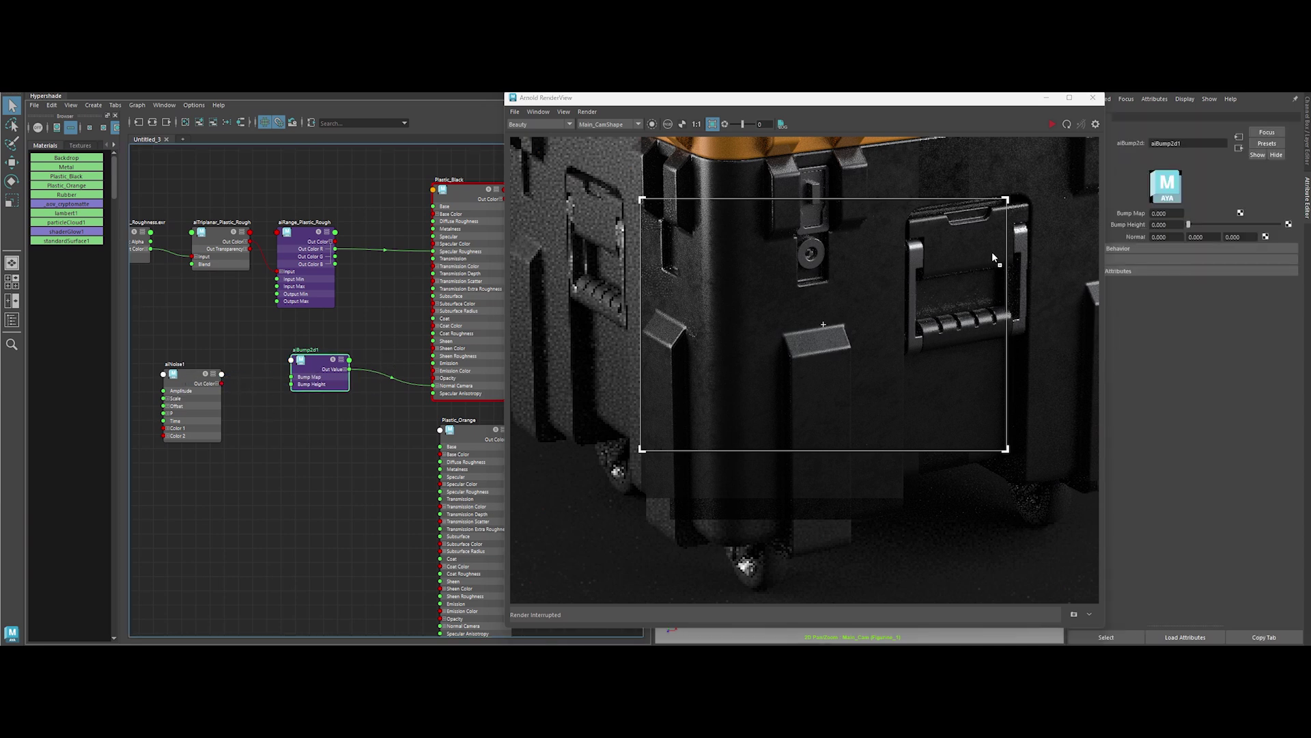
pyautogui.click(1133, 213)
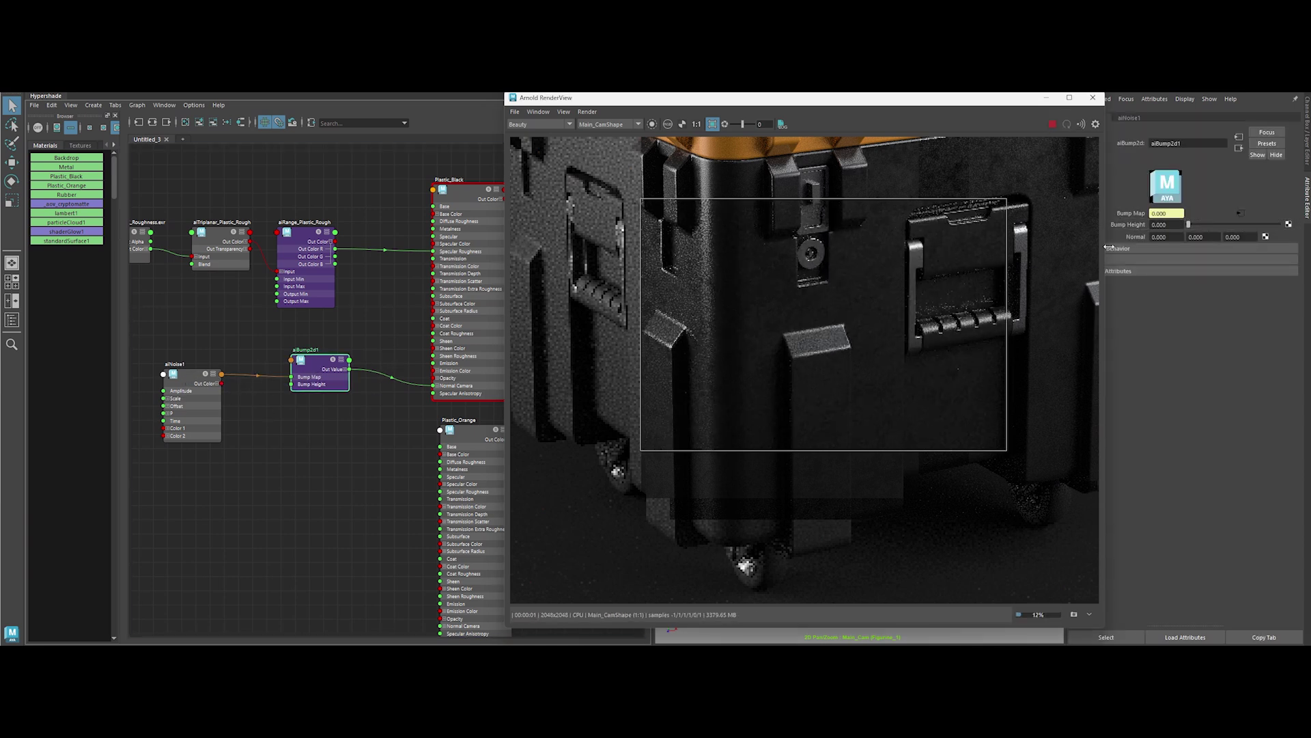
pyautogui.click(1159, 225)
pyautogui.write('0.2')
pyautogui.press('Return')
pyautogui.scroll(3, 710, 309)
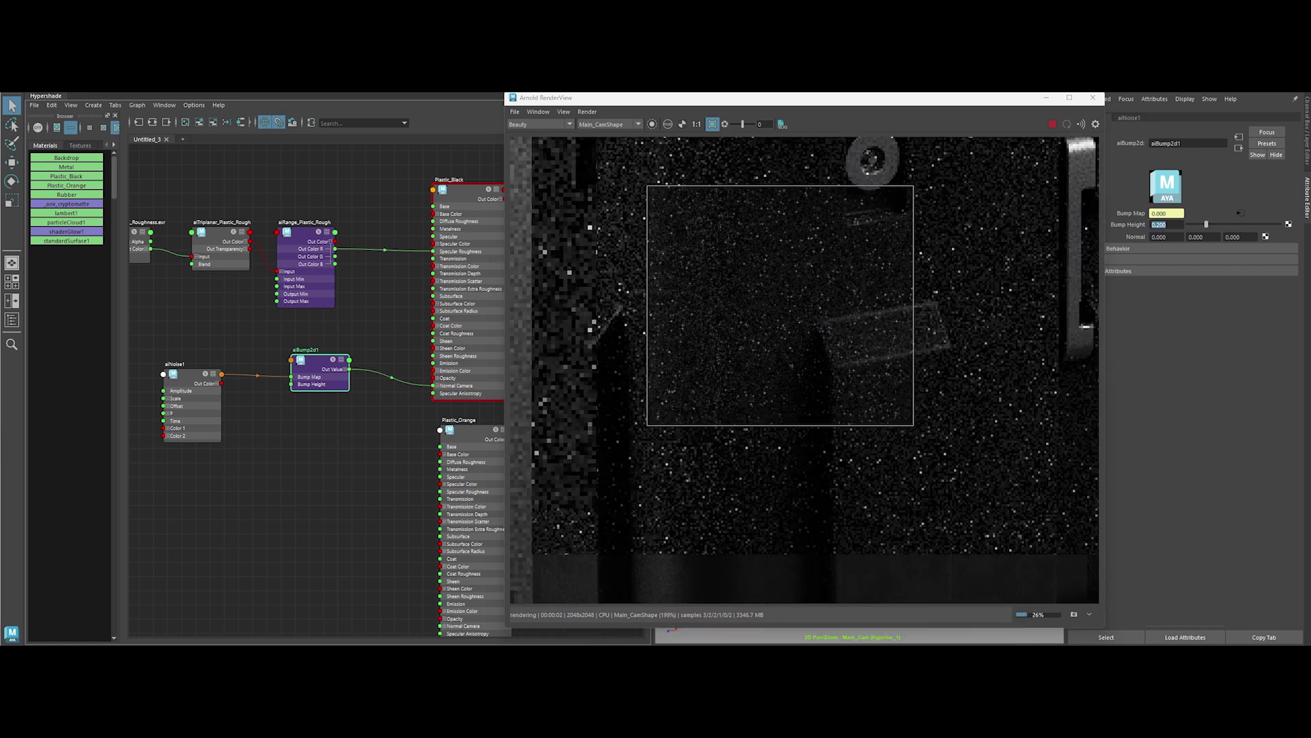
pyautogui.scroll(-3, 645, 284)
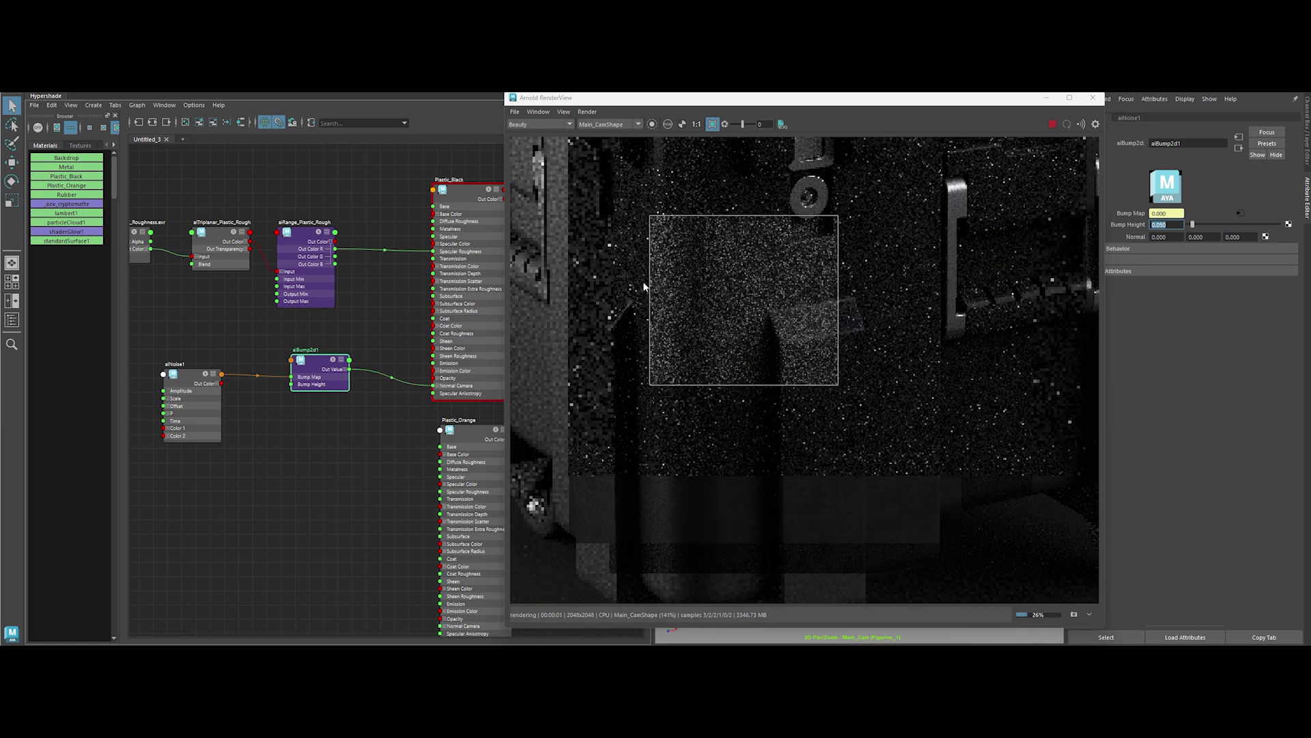
pyautogui.click(588, 111)
pyautogui.click(605, 174)
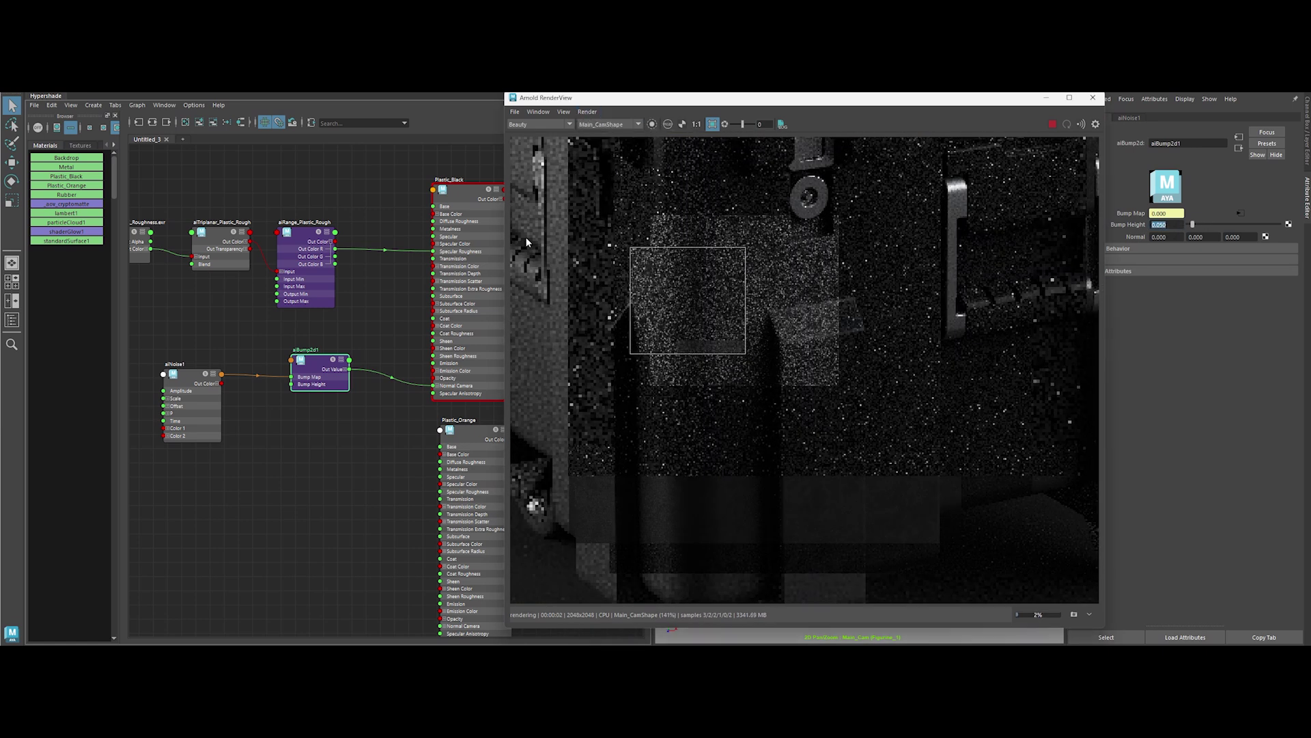
pyautogui.click(1051, 125)
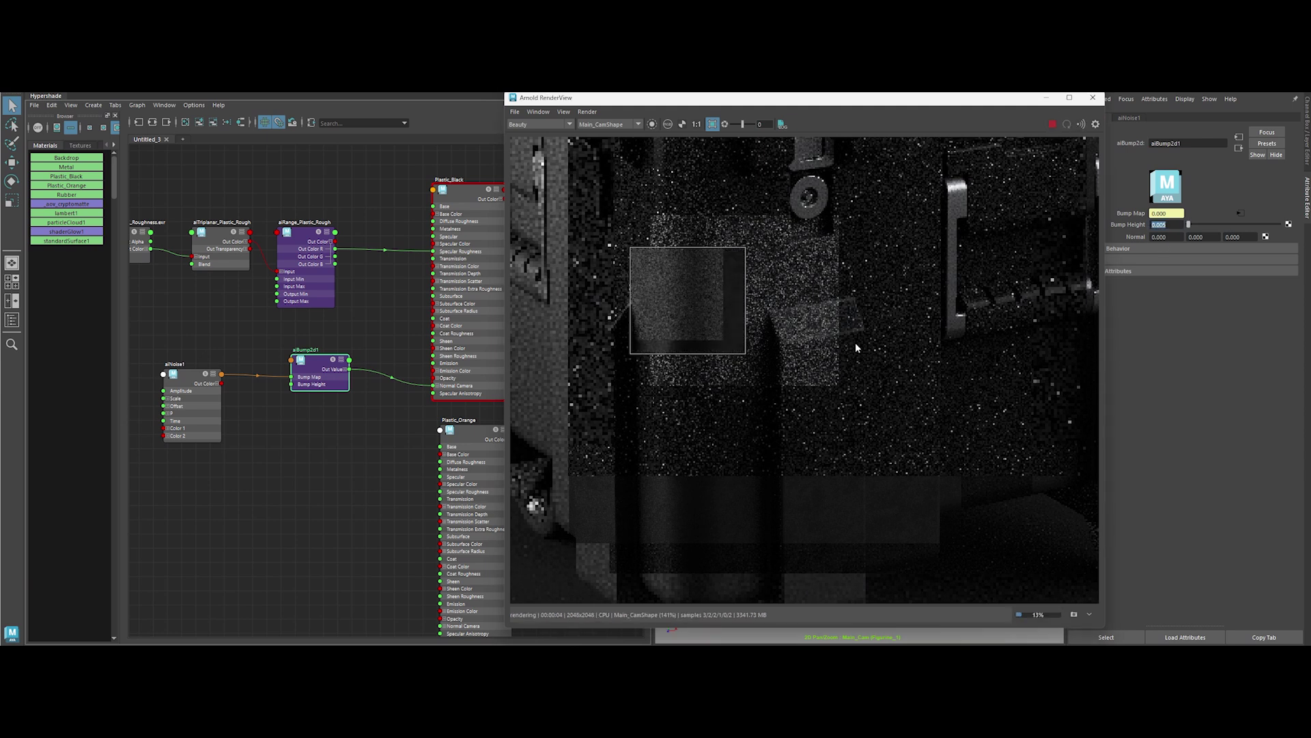
pyautogui.scroll(-2, 728, 359)
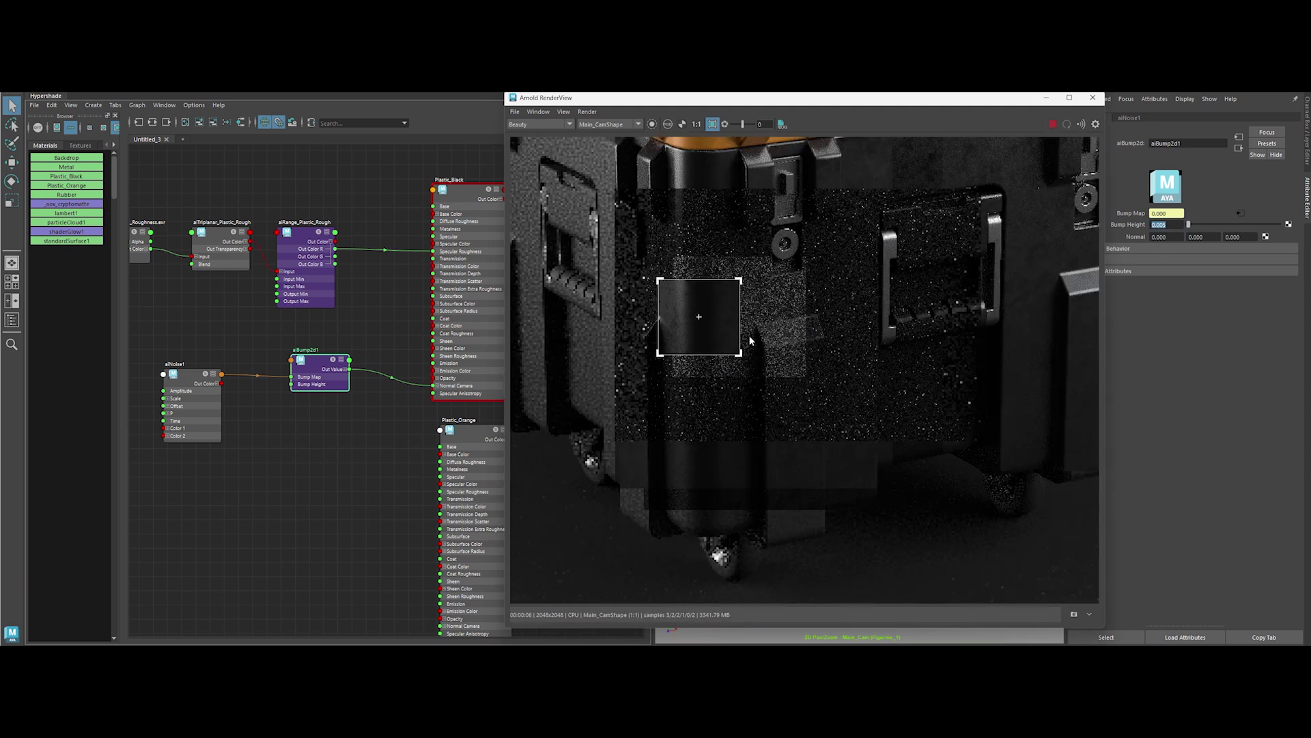
pyautogui.scroll(-2, 754, 390)
pyautogui.scroll(-1, 773, 351)
pyautogui.scroll(-3, 773, 350)
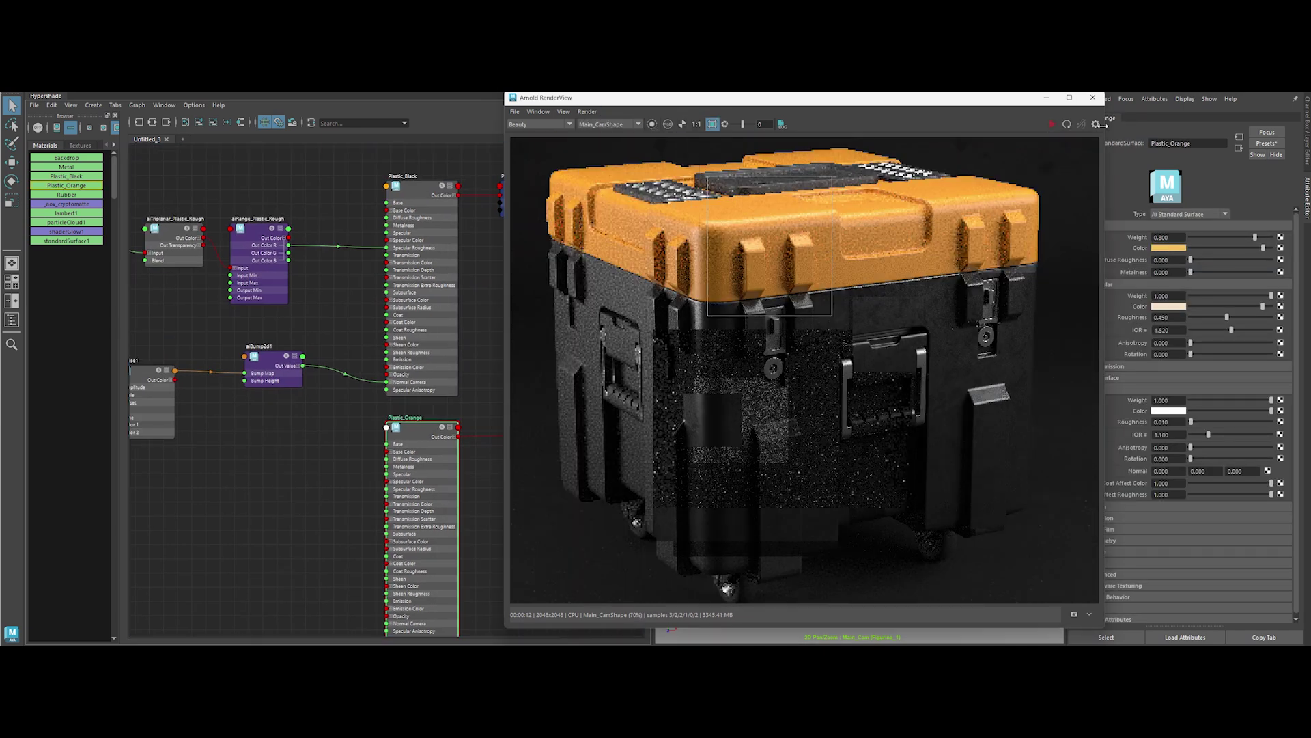
pyautogui.scroll(3, 758, 255)
# Connect aiBump2d to Plastic_Orange's Normal Camera and aiRange_Plastic_Rough to its Specular Roughness
pyautogui.keyDown('alt'); pyautogui.moveTo(818, 255); pyautogui.dragTo(872, 298, button='middle'); pyautogui.keyUp('alt')
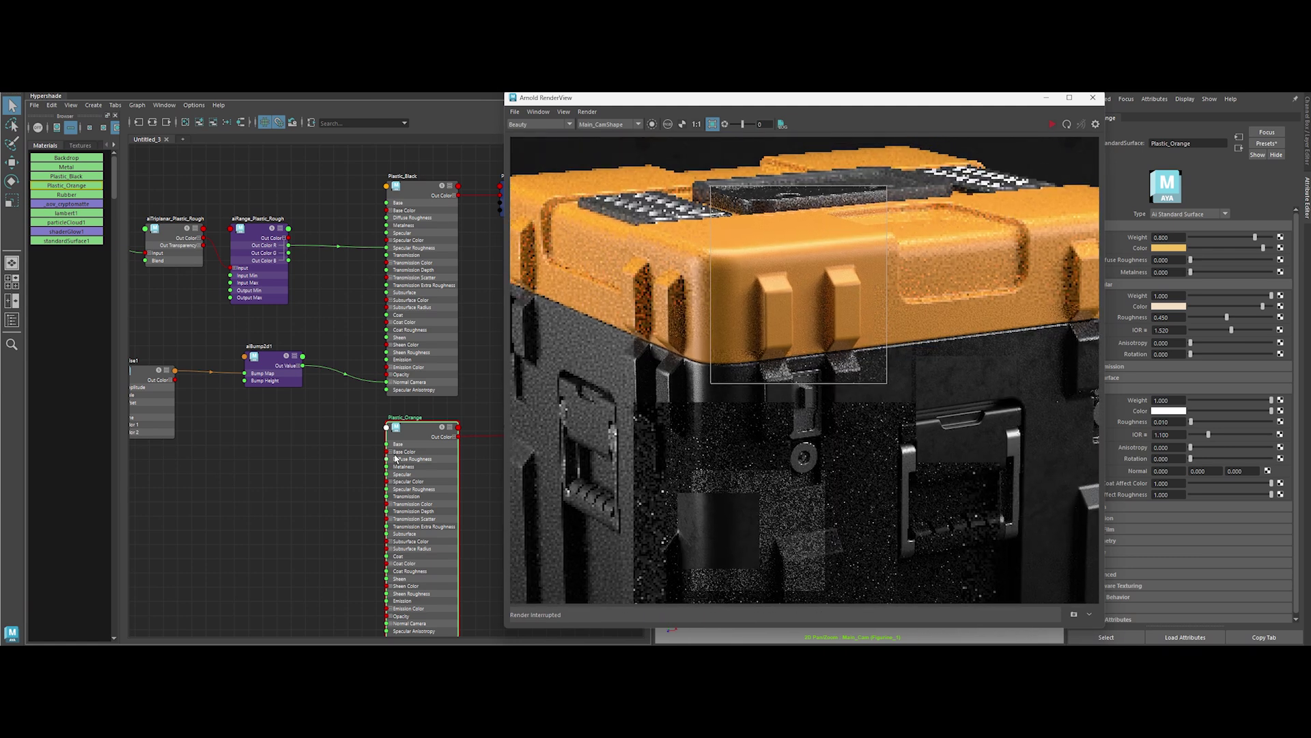
pyautogui.keyDown('alt'); pyautogui.moveTo(359, 328); pyautogui.dragTo(400, 246, button='middle'); pyautogui.keyUp('alt')
pyautogui.moveTo(339, 258)
pyautogui.mouseDown()
pyautogui.moveTo(351, 474)
pyautogui.moveTo(429, 516)
pyautogui.mouseUp()
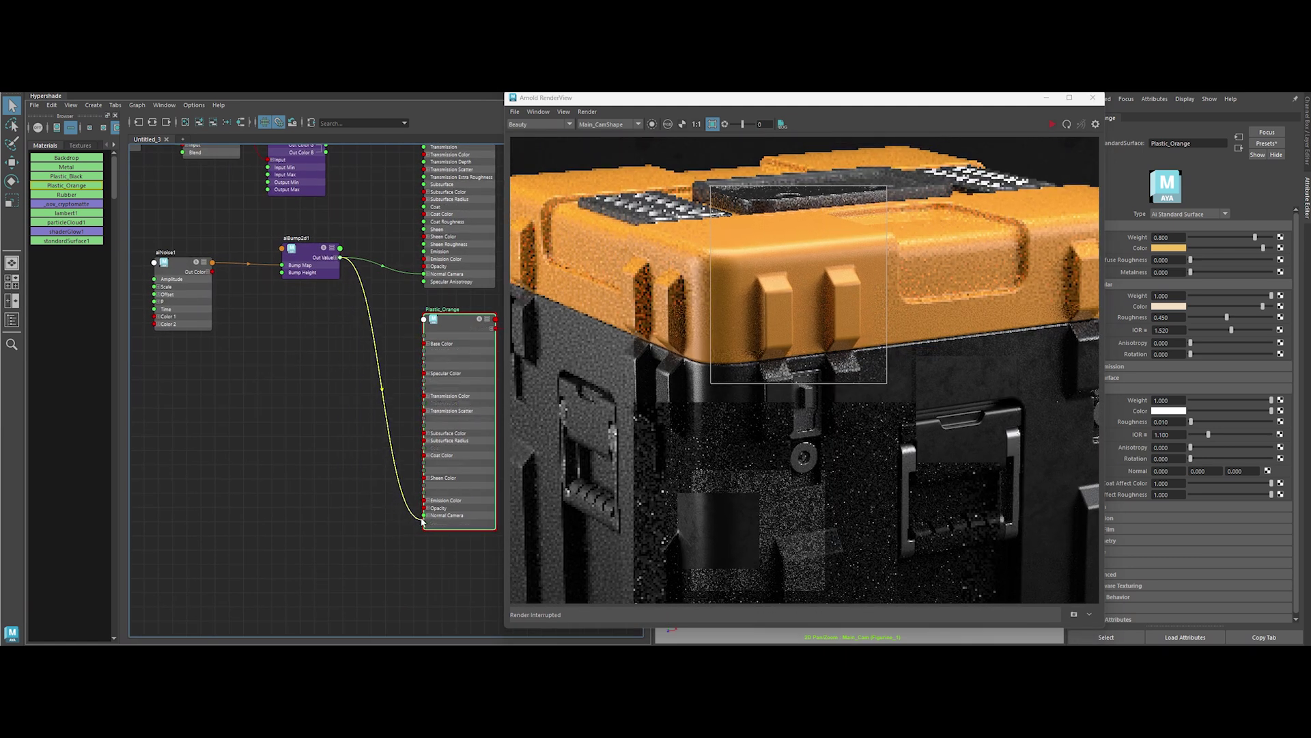
pyautogui.keyDown('alt'); pyautogui.moveTo(349, 369); pyautogui.dragTo(311, 263, button='middle'); pyautogui.keyUp('alt')
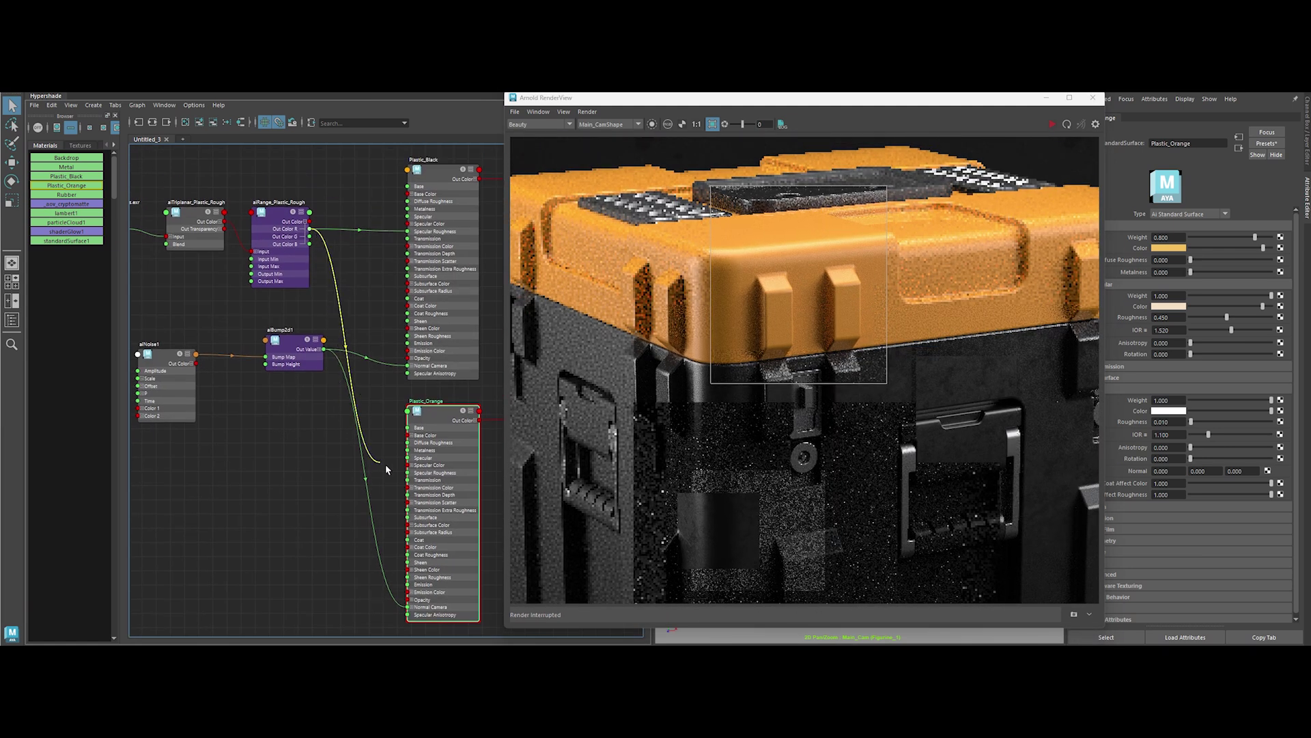
pyautogui.moveTo(311, 234); pyautogui.dragTo(408, 474)
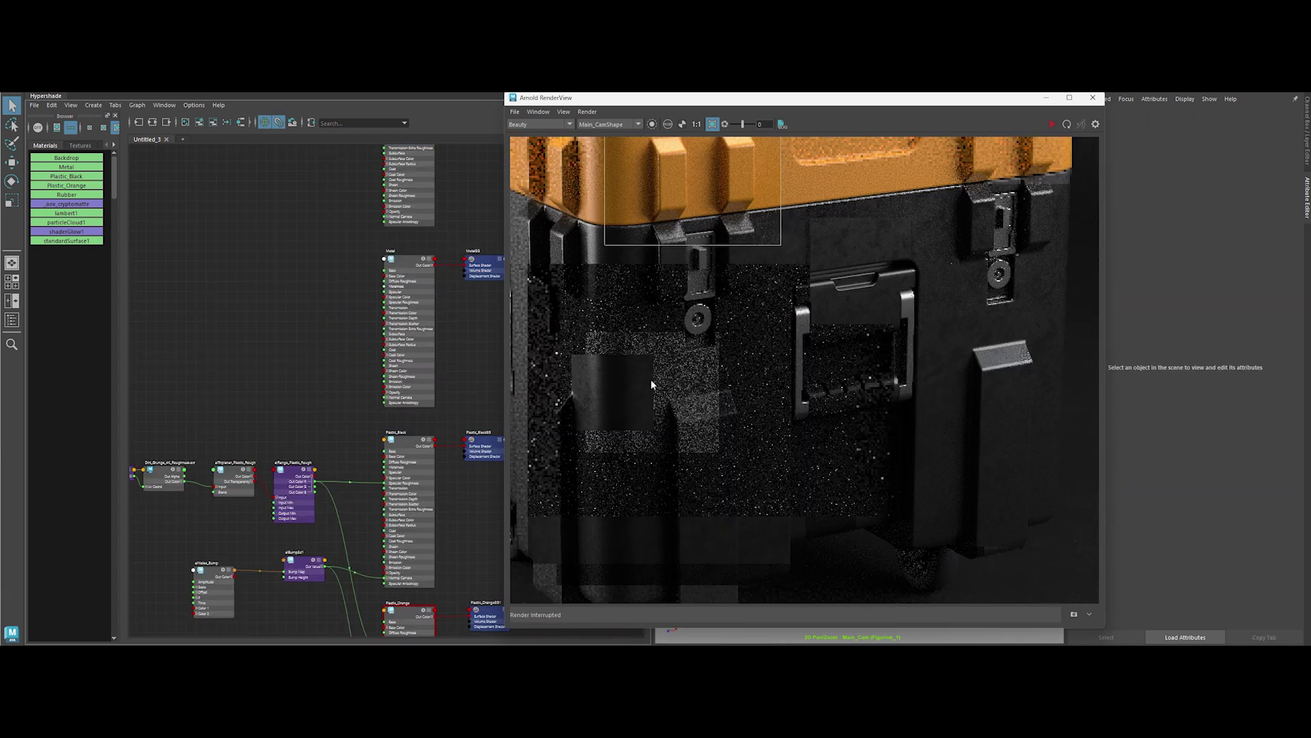
# Draw a render region around the latch and restart the render
pyautogui.keyDown('alt'); pyautogui.moveTo(652, 384); pyautogui.dragTo(717, 339, button='middle'); pyautogui.keyUp('alt')
pyautogui.keyDown('shift'); pyautogui.moveTo(594, 227); pyautogui.dragTo(707, 391); pyautogui.keyUp('shift')
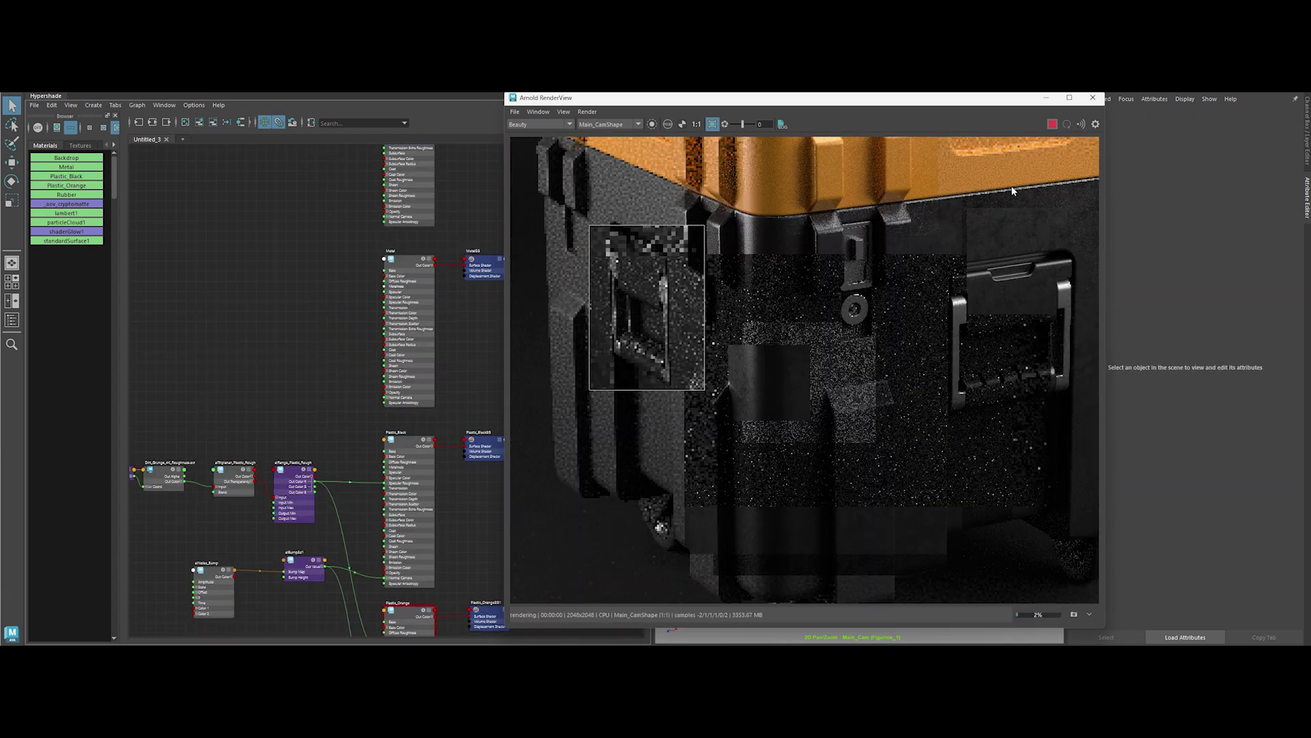
pyautogui.scroll(3, 656, 307)
pyautogui.click(1053, 126)
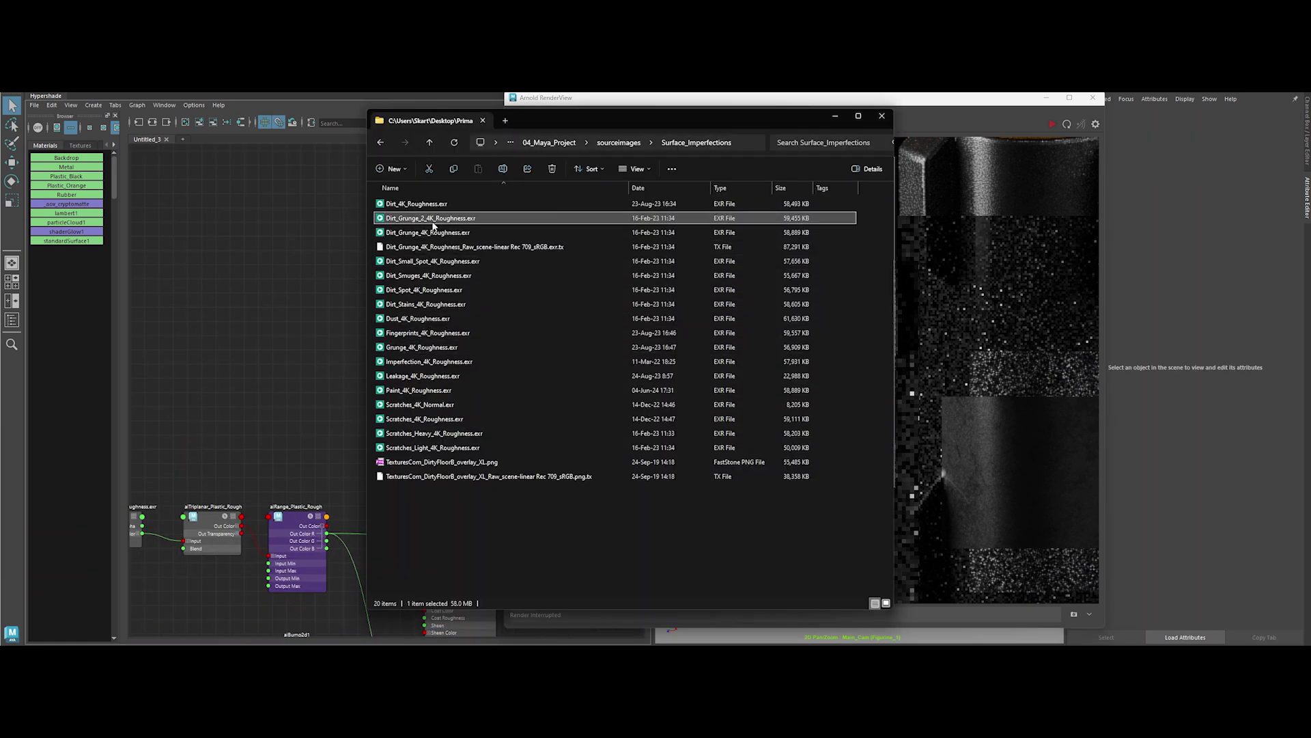
# Check Dirt_Grunge_2_4K_Roughness.exr's red channel in Chaos Player, then drag the file into Hypershade
pyautogui.doubleClick(431, 218)
pyautogui.click(450, 609)
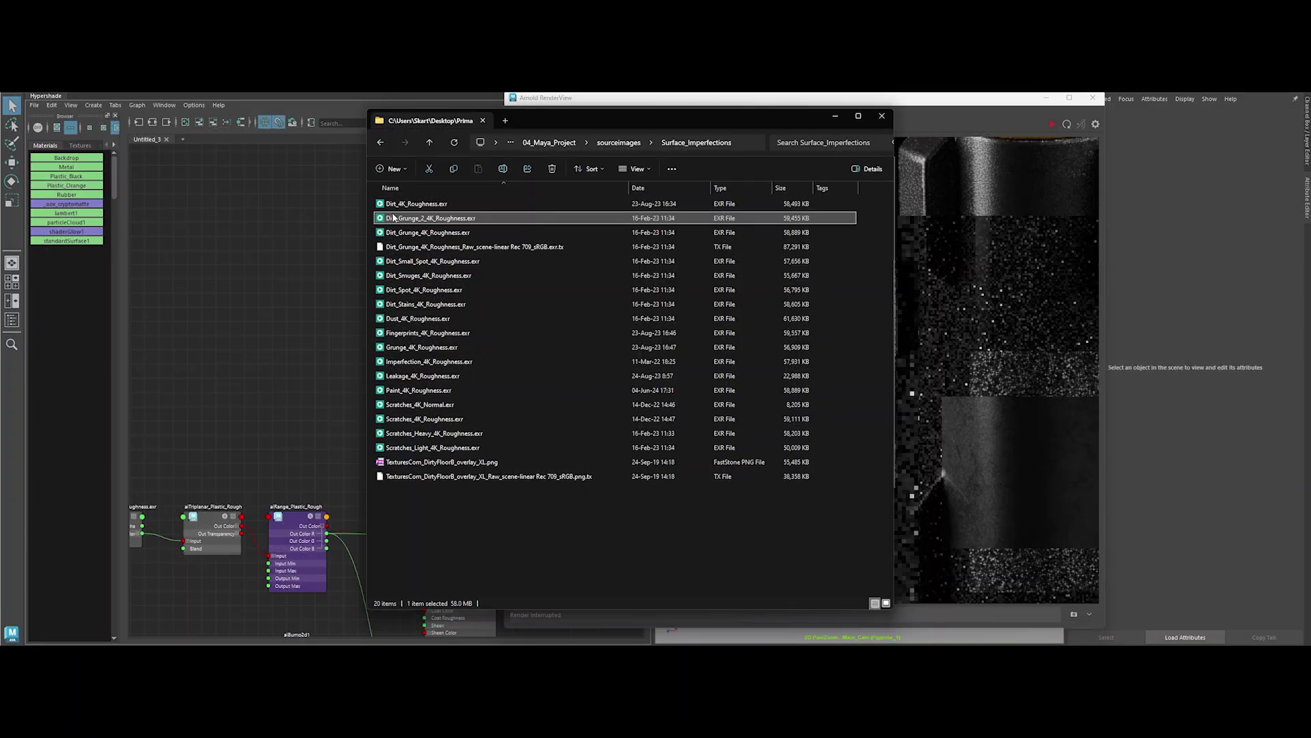
pyautogui.moveTo(396, 219); pyautogui.dragTo(221, 220)
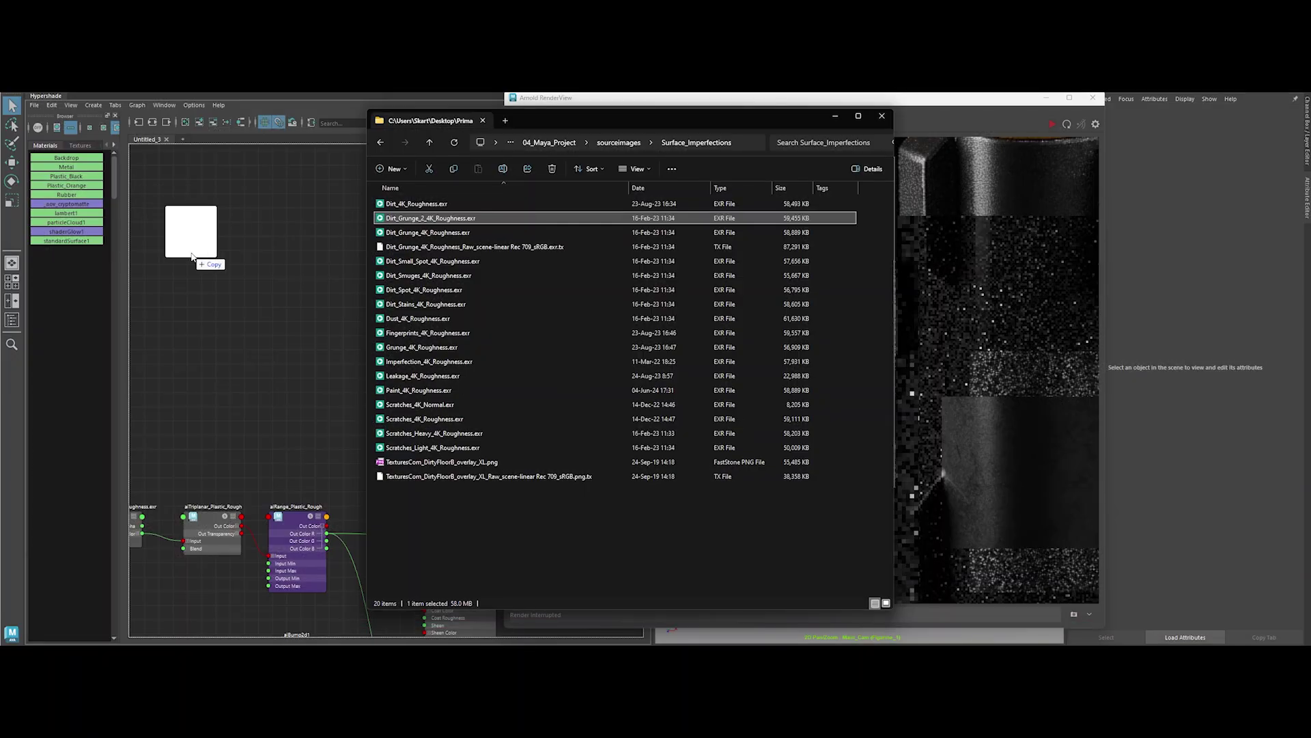
# Create an aiTriplanar and an aiRange for the grunge map and chain them together
pyautogui.moveTo(371, 277); pyautogui.dragTo(259, 273)
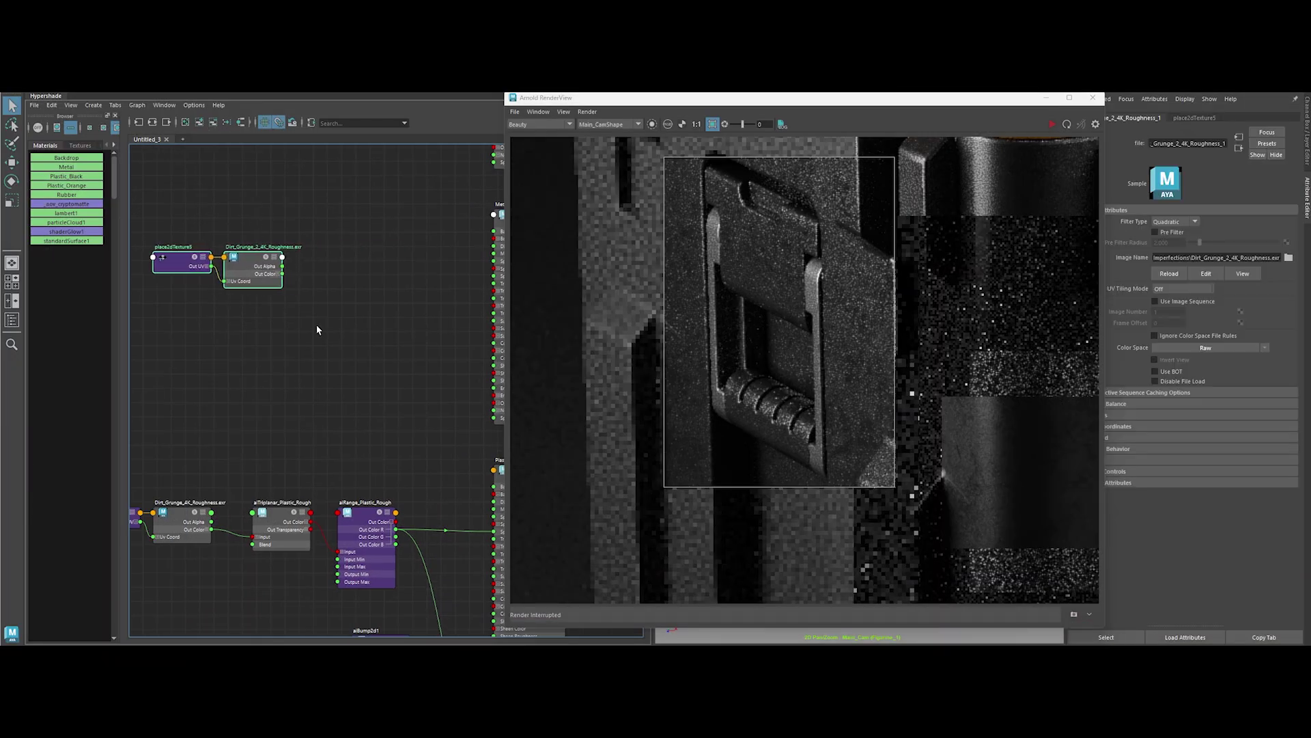
pyautogui.moveTo(395, 342); pyautogui.dragTo(259, 333)
pyautogui.press('Down')
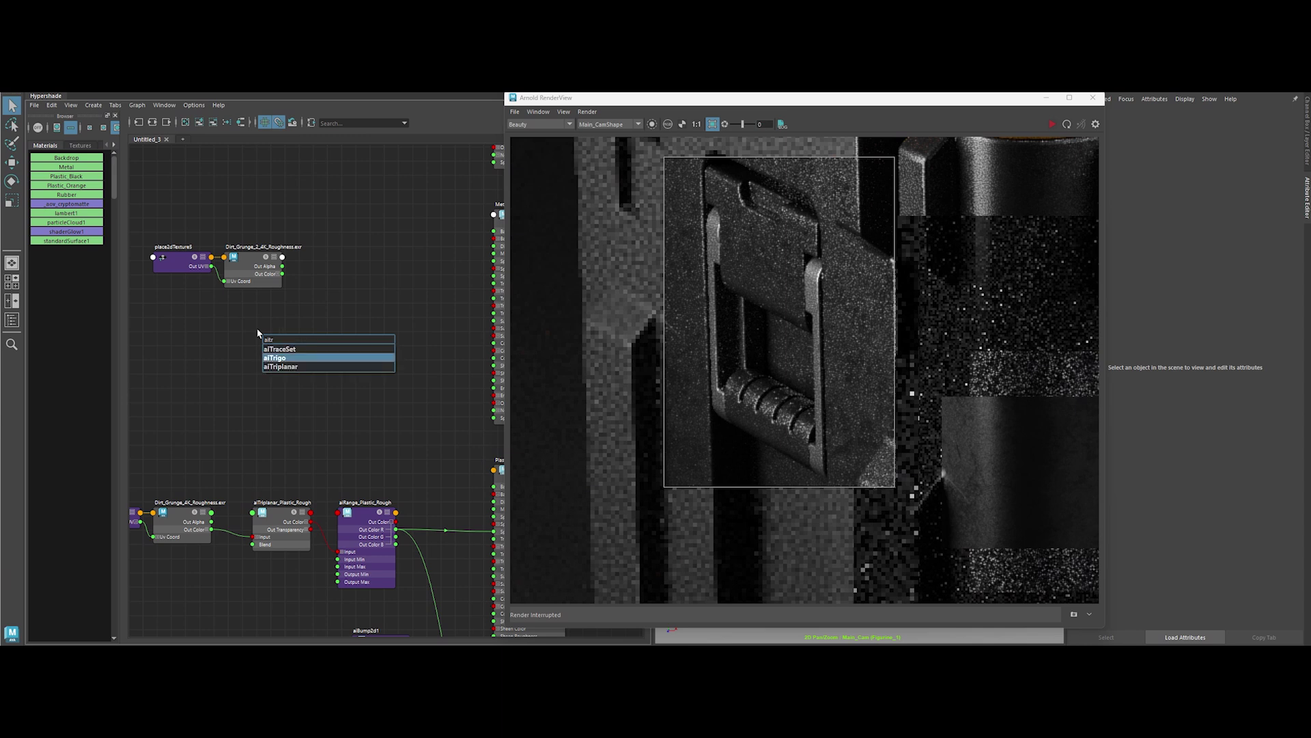
pyautogui.press('Return')
pyautogui.press('Tab')
pyautogui.write('iRange')
pyautogui.press('Return')
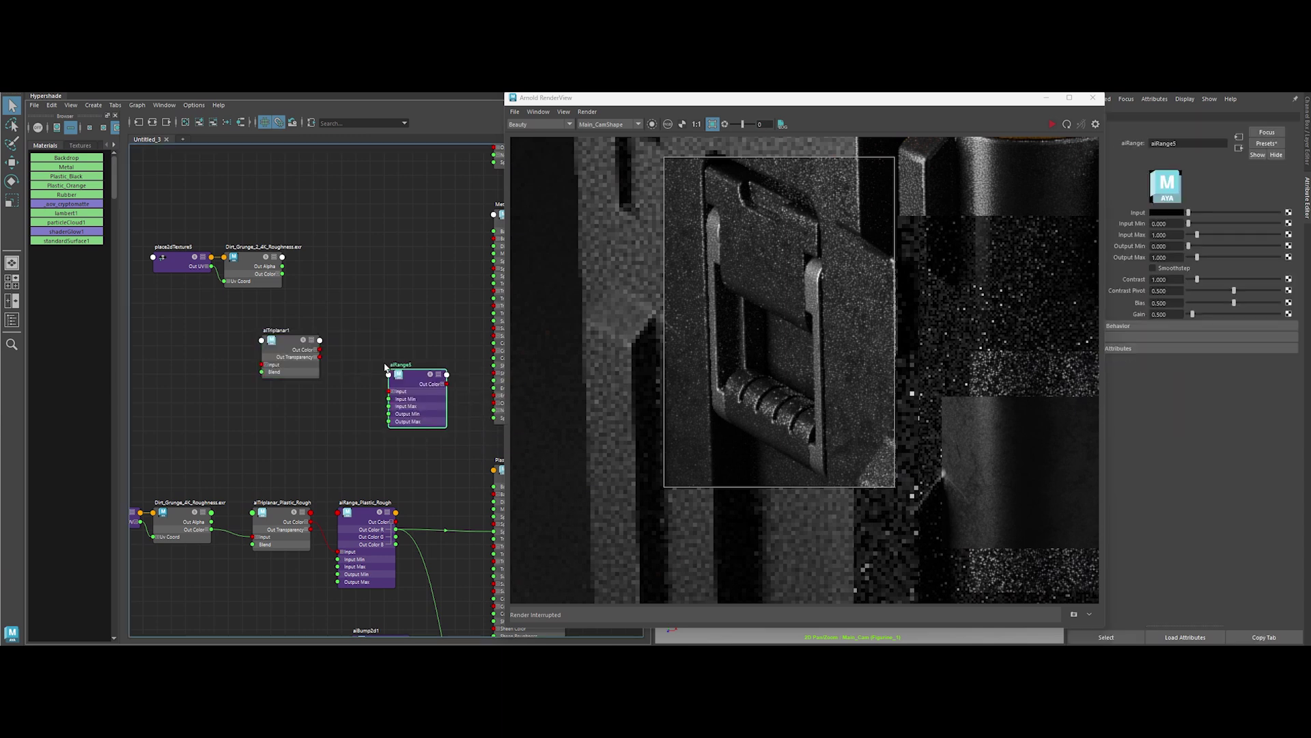
pyautogui.moveTo(410, 384)
pyautogui.mouseDown()
pyautogui.moveTo(395, 361)
pyautogui.moveTo(369, 358)
pyautogui.mouseUp()
pyautogui.moveTo(282, 274); pyautogui.dragTo(264, 349)
pyautogui.press('l')
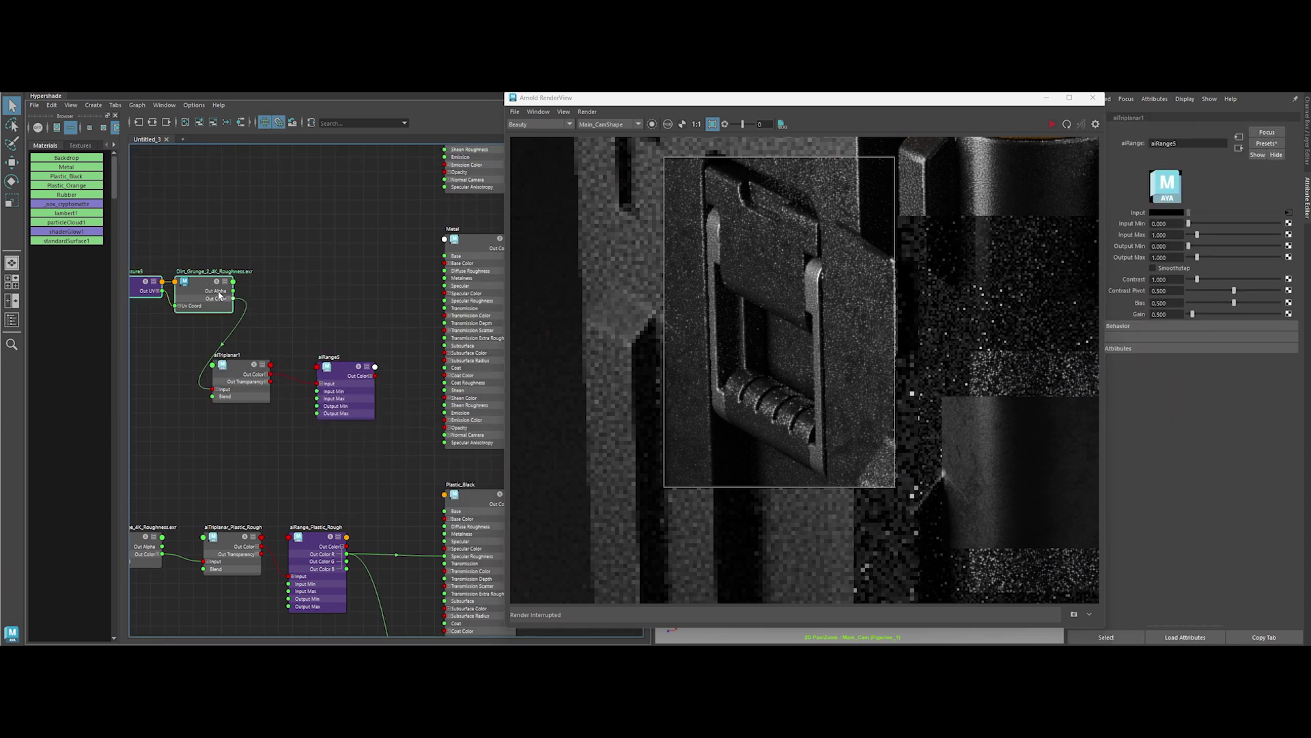
# Rename both nodes *_Metal_Rough and connect the range's red output to Metal's roughness
pyautogui.doubleClick(247, 257)
pyautogui.write('Metal_Roug')
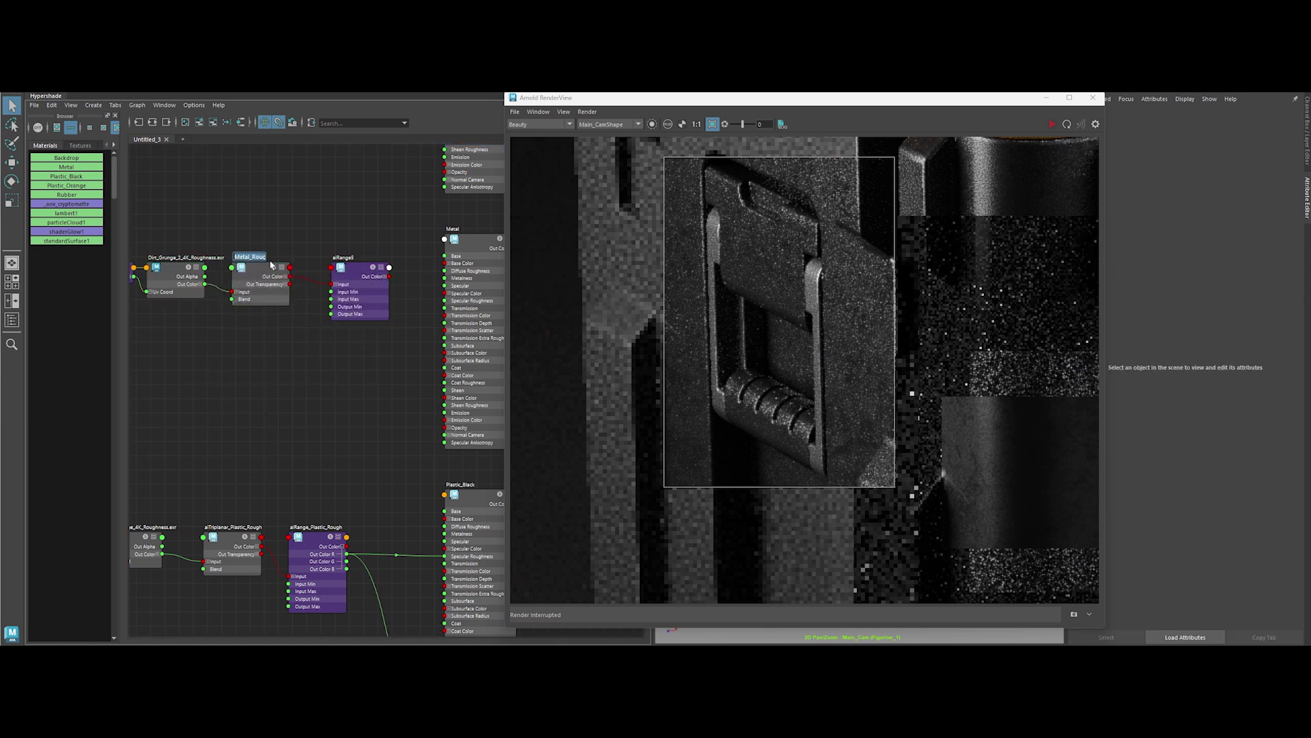
pyautogui.write('aiTriplanar_Metal_Rough')
pyautogui.press('Return')
pyautogui.doubleClick(344, 256)
pyautogui.write('aiRange_Metal_Rough')
pyautogui.press('Return')
pyautogui.moveTo(359, 269); pyautogui.dragTo(344, 282)
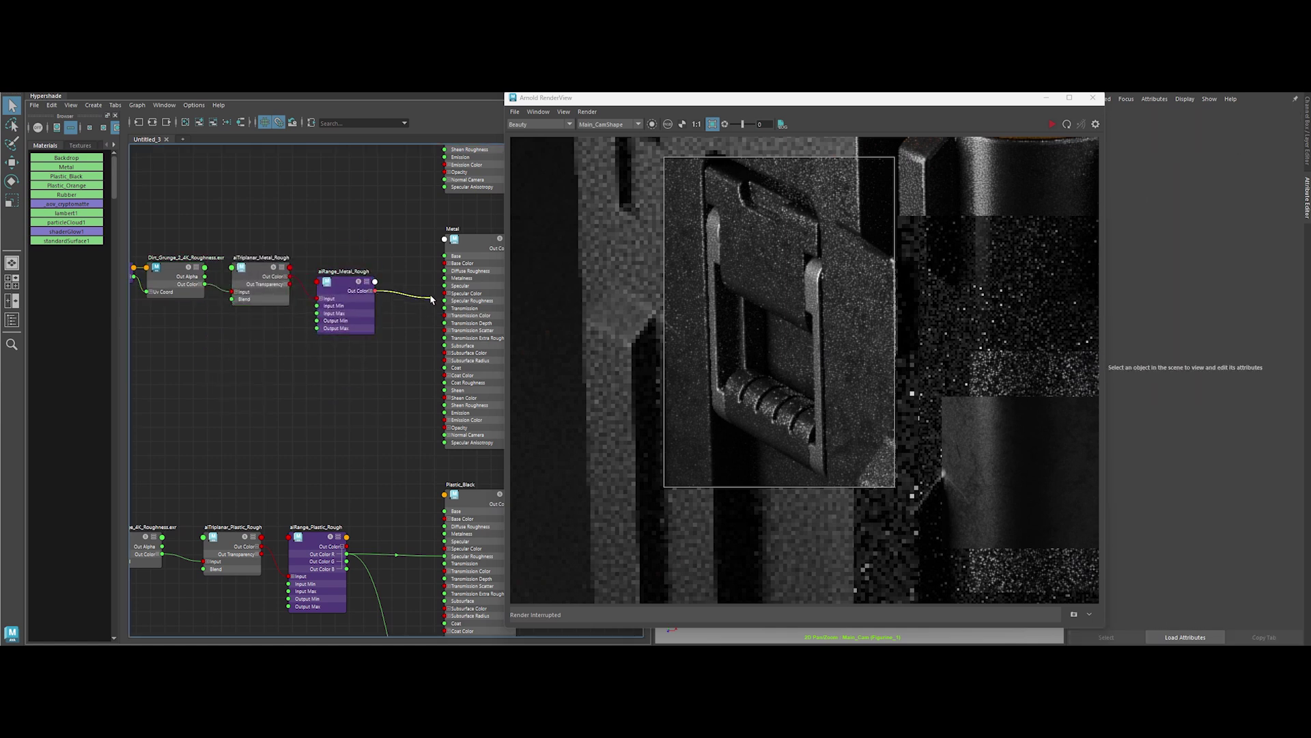
pyautogui.moveTo(440, 301); pyautogui.dragTo(375, 301)
pyautogui.click(375, 299)
pyautogui.click(445, 303)
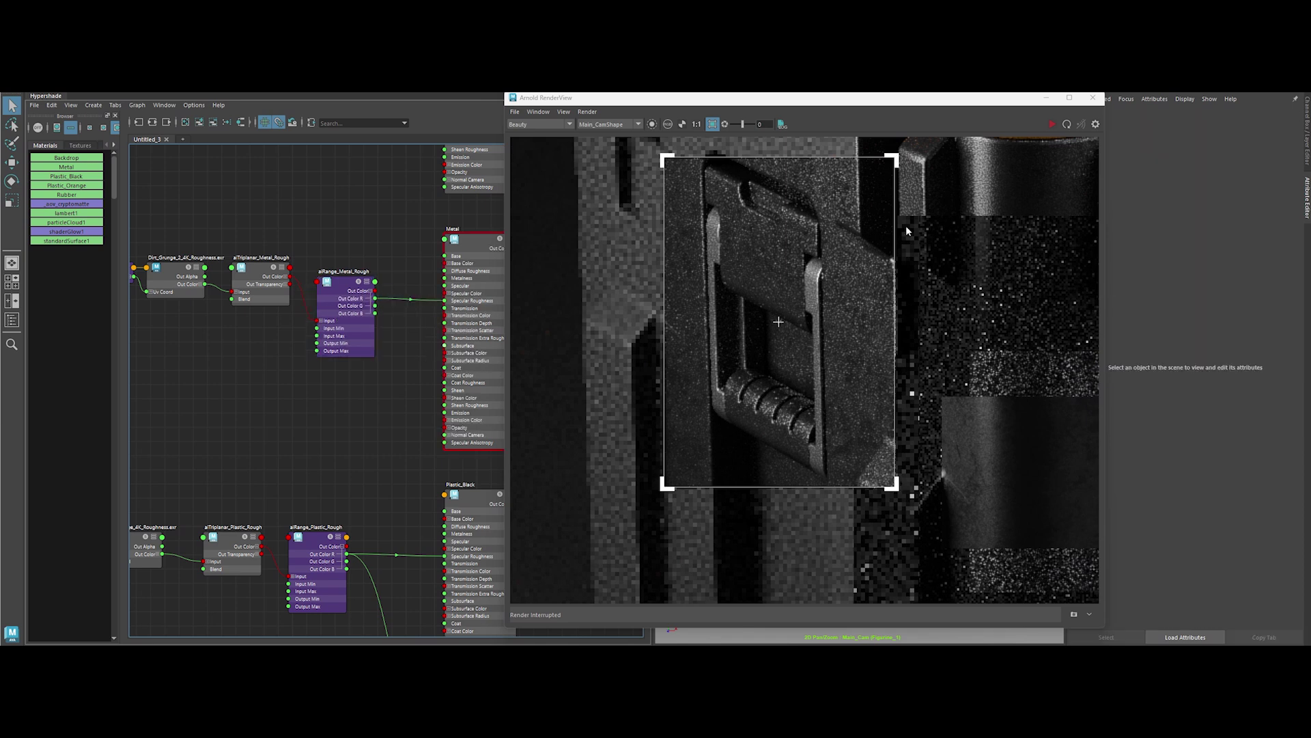
pyautogui.click(1058, 124)
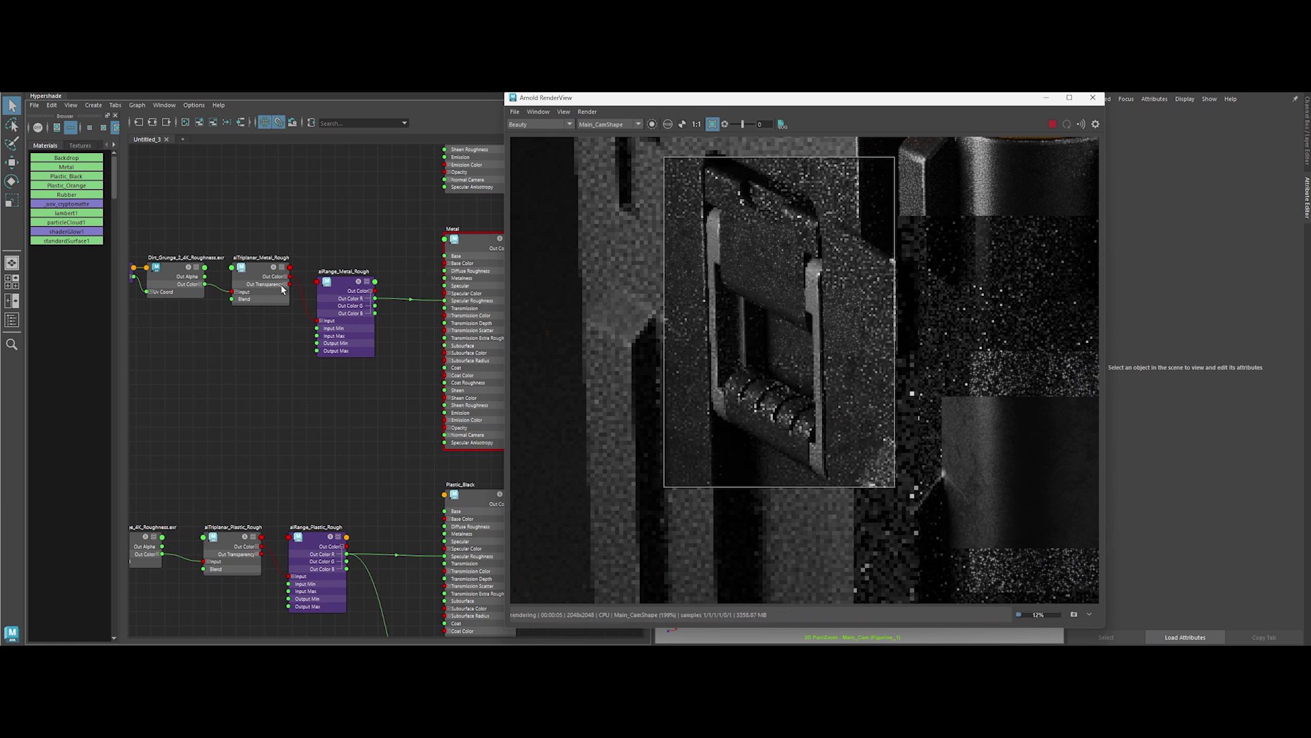
# Set triplanar Scale to 0.01, remap range output to 0.2–0.6, and re-render the crate
pyautogui.click(262, 272)
pyautogui.click(652, 124)
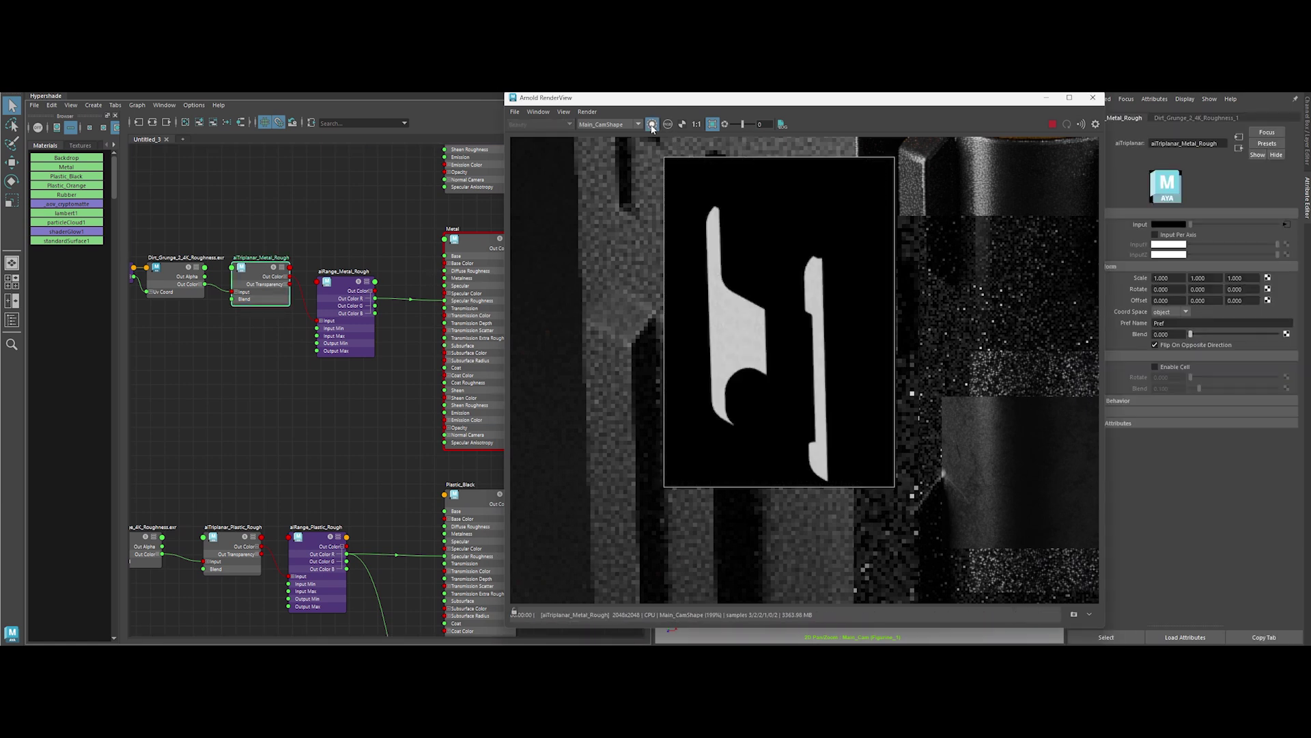
pyautogui.write('0.01')
pyautogui.press('Return')
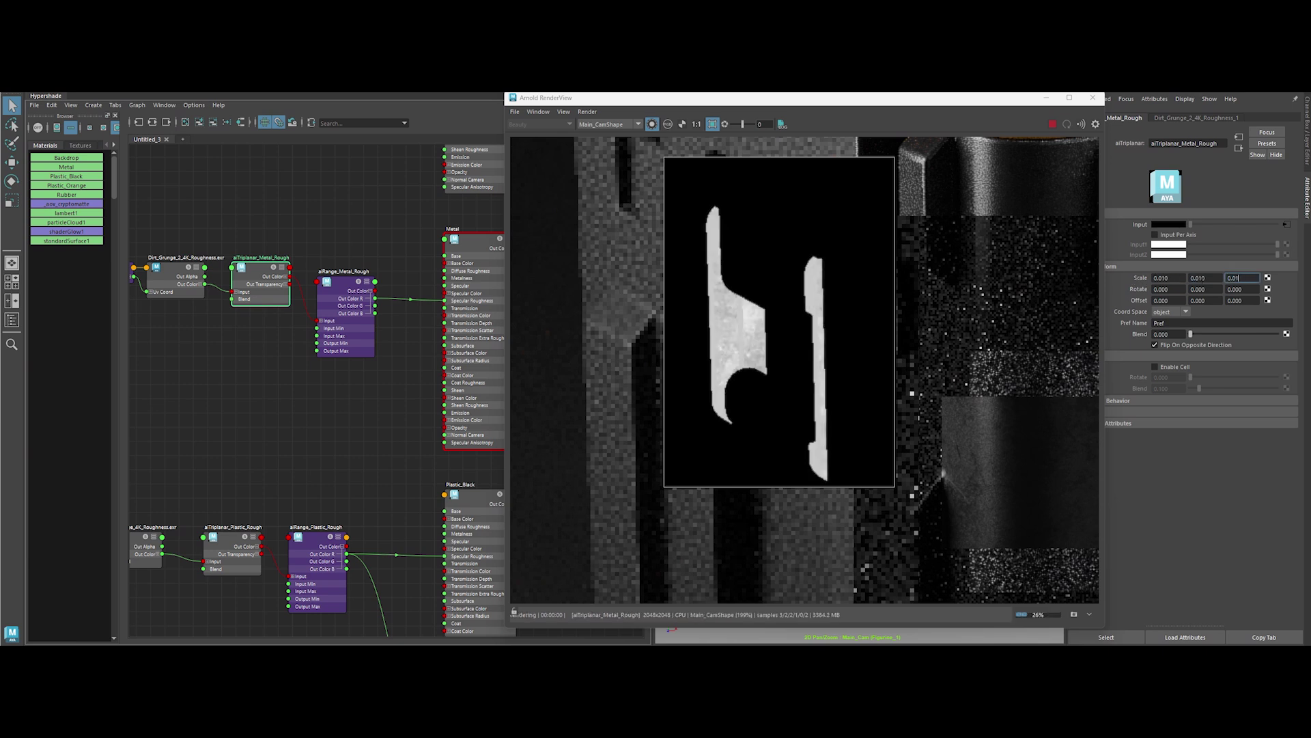
pyautogui.click(340, 292)
pyautogui.click(672, 321)
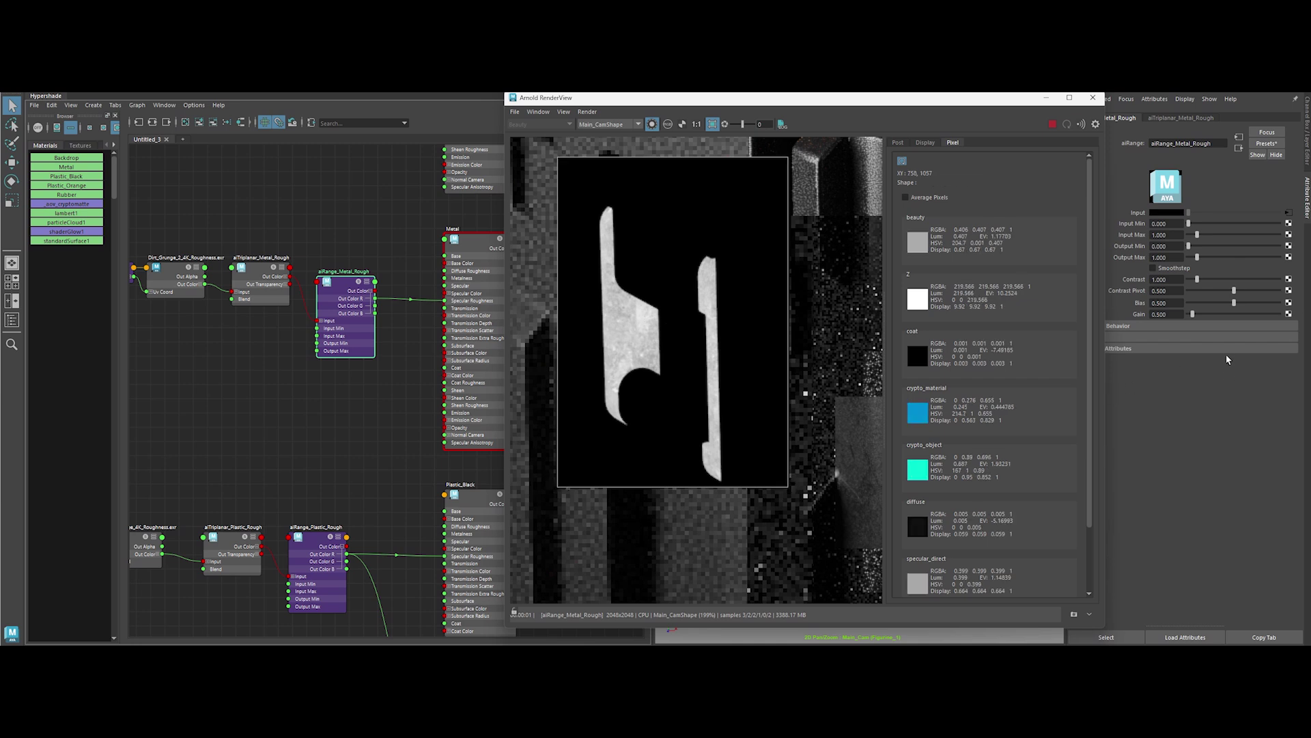
pyautogui.write('0.5')
pyautogui.press('Return')
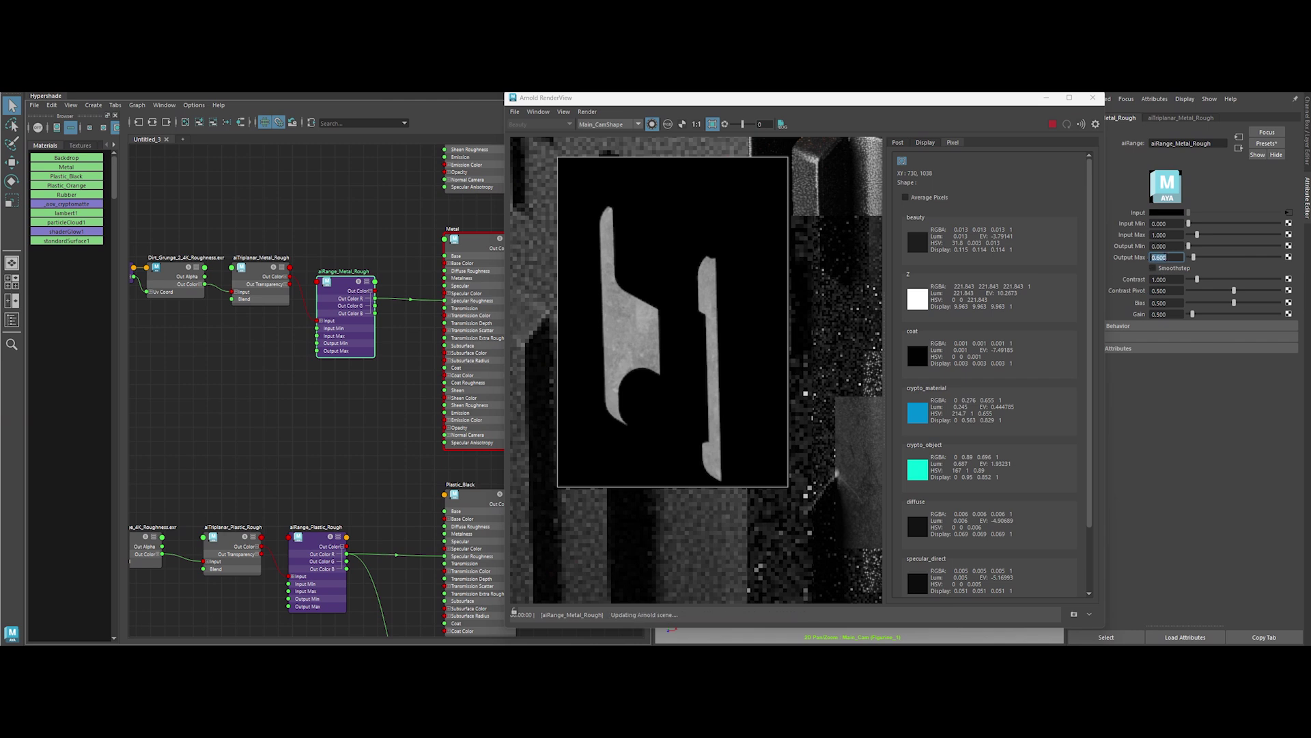
pyautogui.press('Escape')
pyautogui.write('2.000')
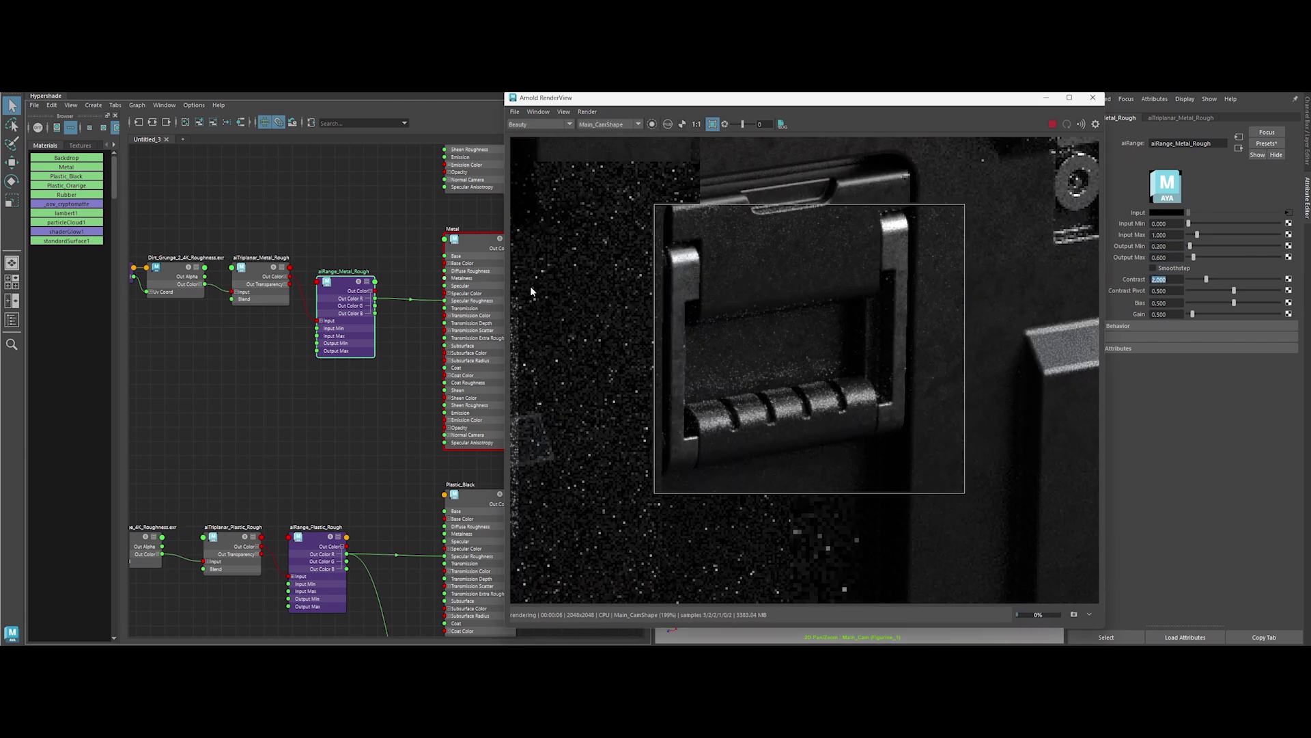
pyautogui.click(562, 112)
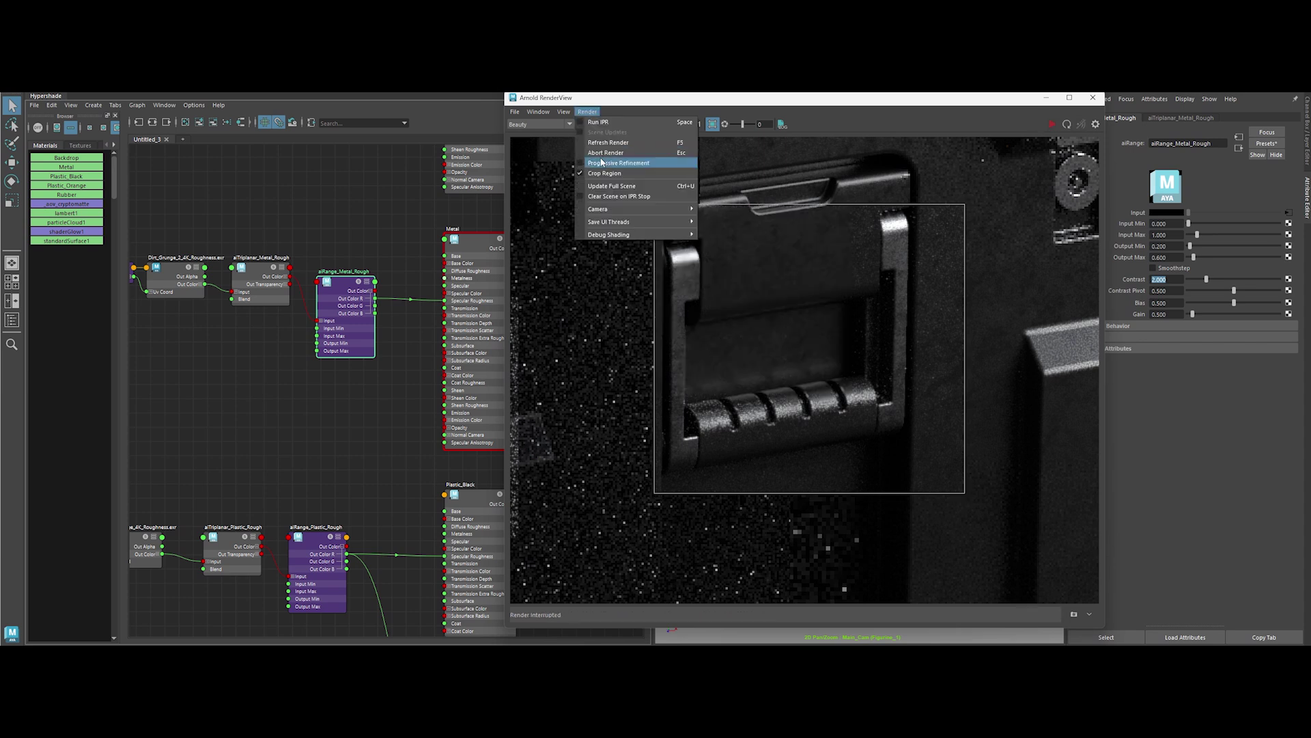
pyautogui.click(594, 154)
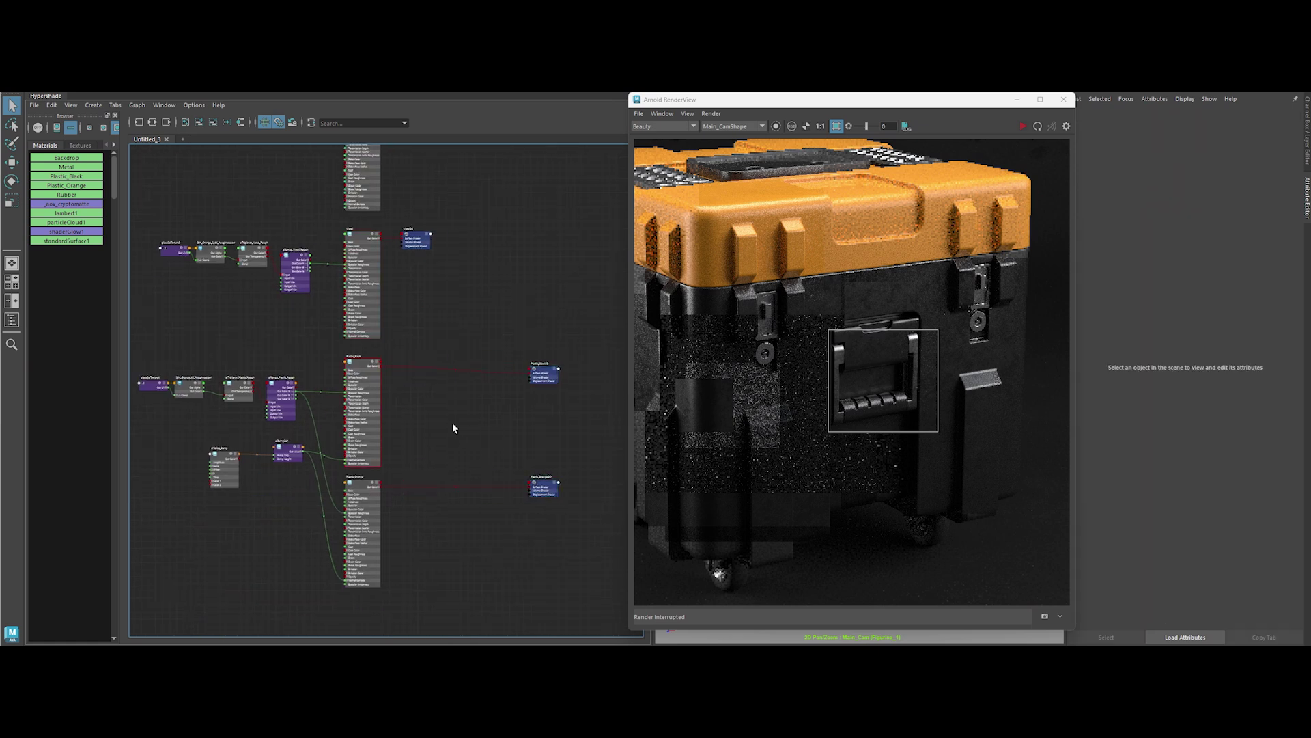
pyautogui.scroll(3, 451, 423)
# Add aiMix_Plastic_A_Metal blending Plastic_Black with Metal, and enlarge the render region over the front
pyautogui.moveTo(399, 374); pyautogui.dragTo(538, 403)
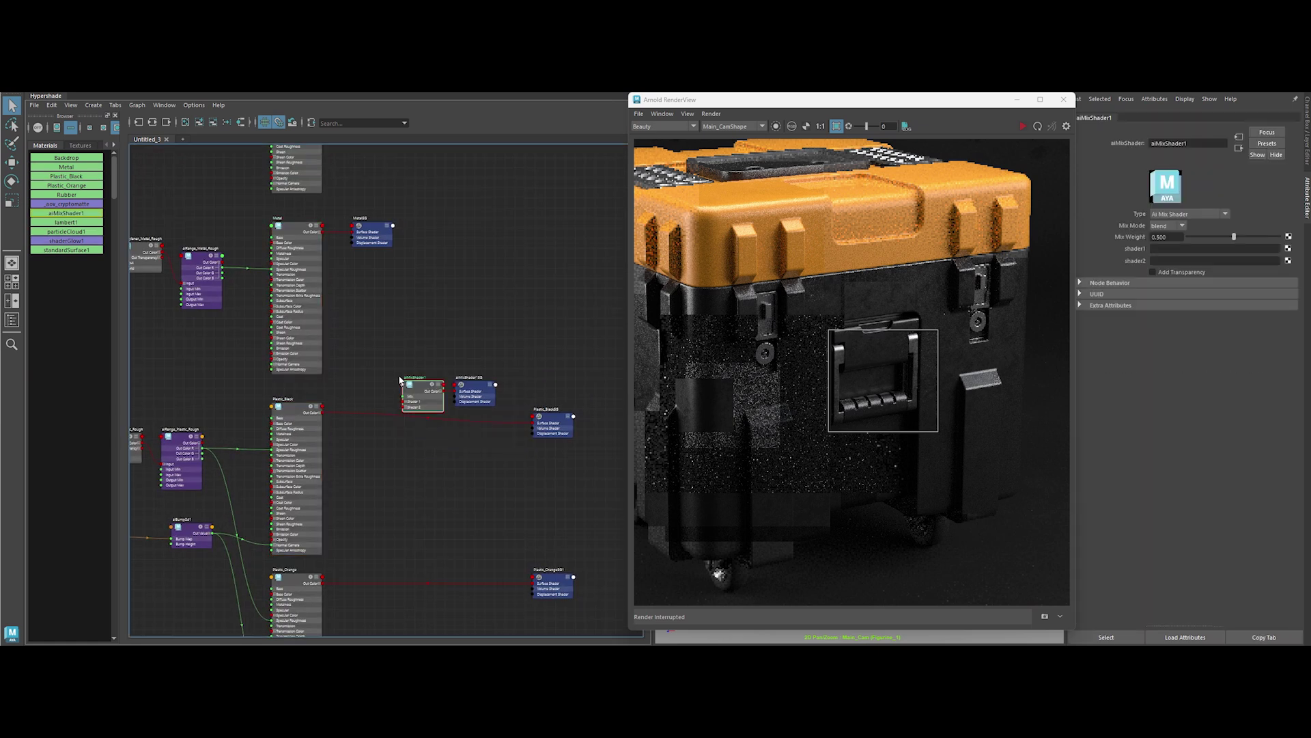
pyautogui.scroll(3, 399, 381)
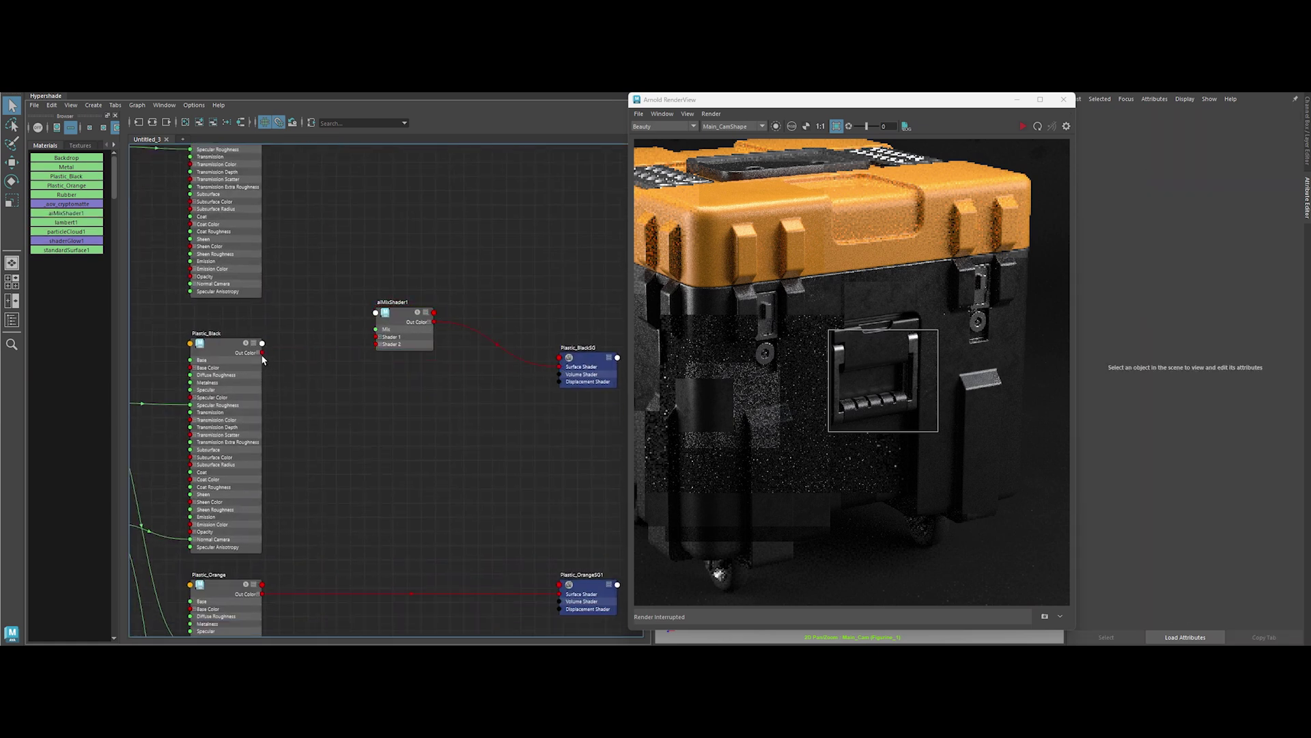
pyautogui.click(393, 316)
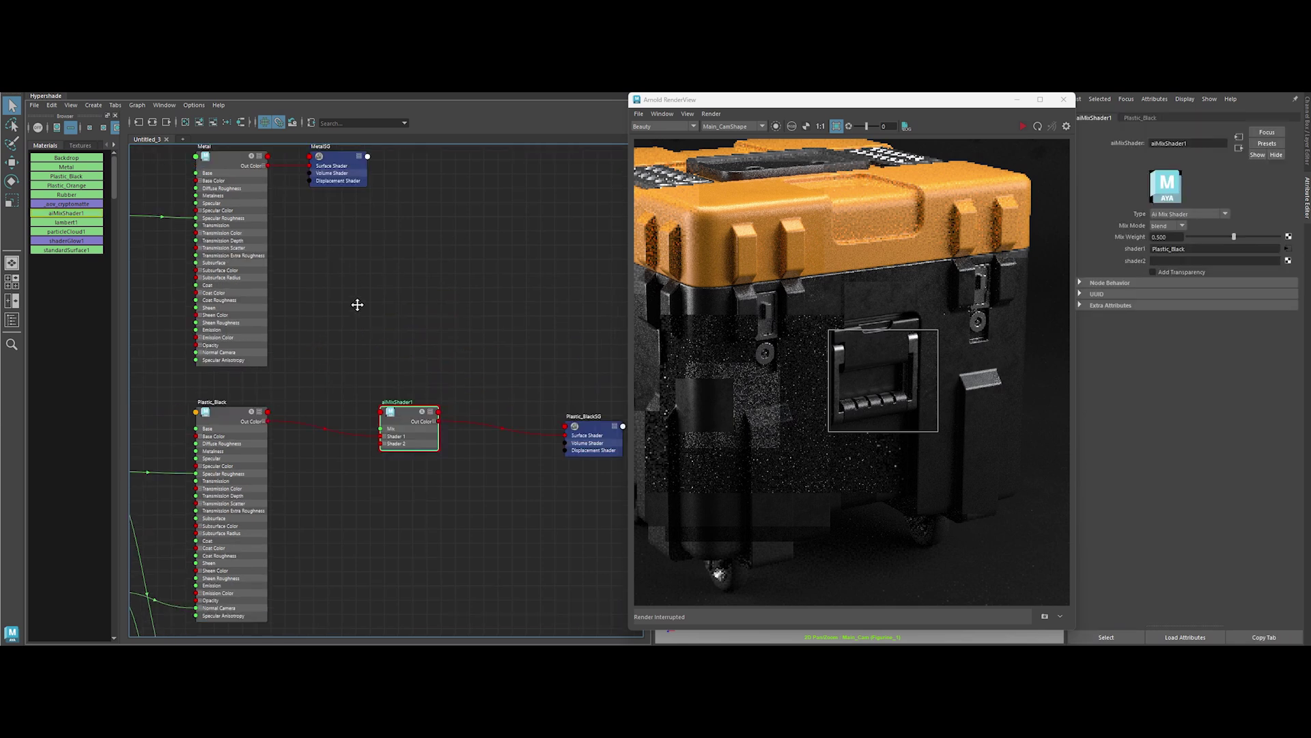
pyautogui.keyDown('alt'); pyautogui.moveTo(359, 308); pyautogui.dragTo(339, 410, button='middle'); pyautogui.keyUp('alt')
pyautogui.doubleClick(411, 444)
pyautogui.write('_Plastic_A_Metal')
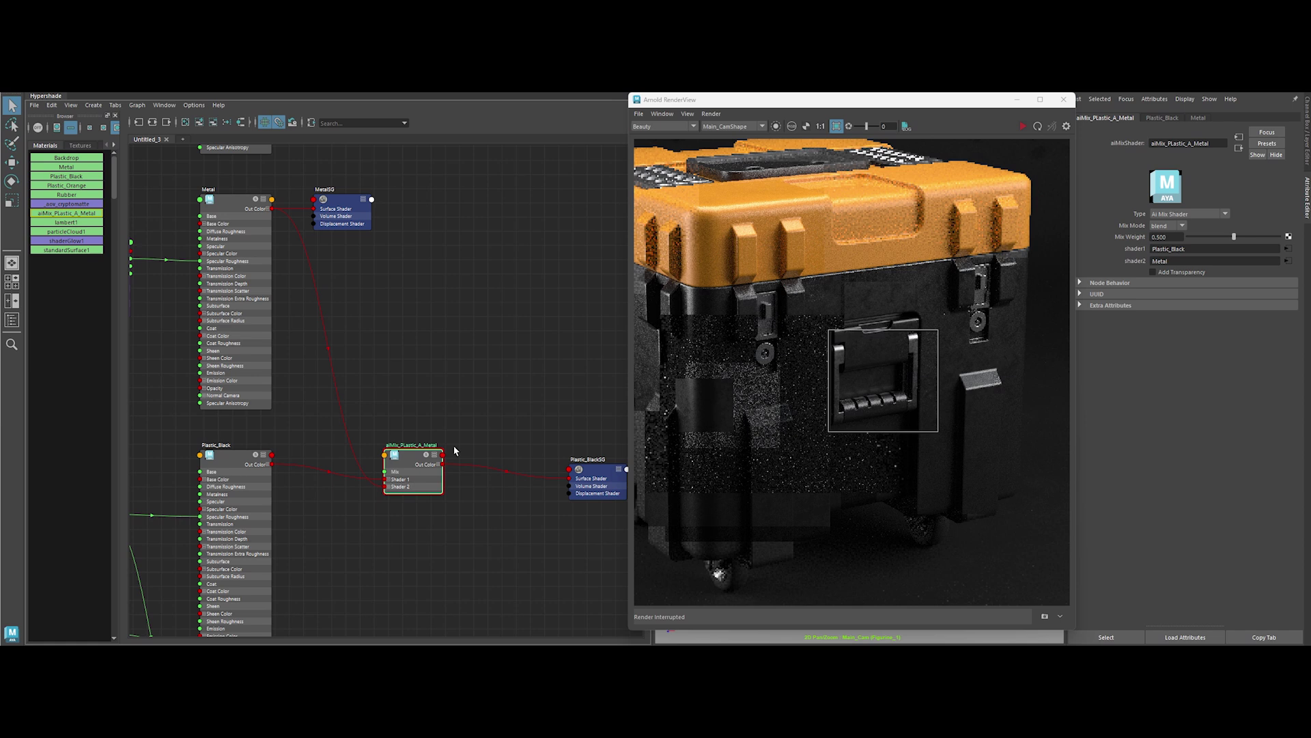
pyautogui.moveTo(729, 238); pyautogui.dragTo(957, 500)
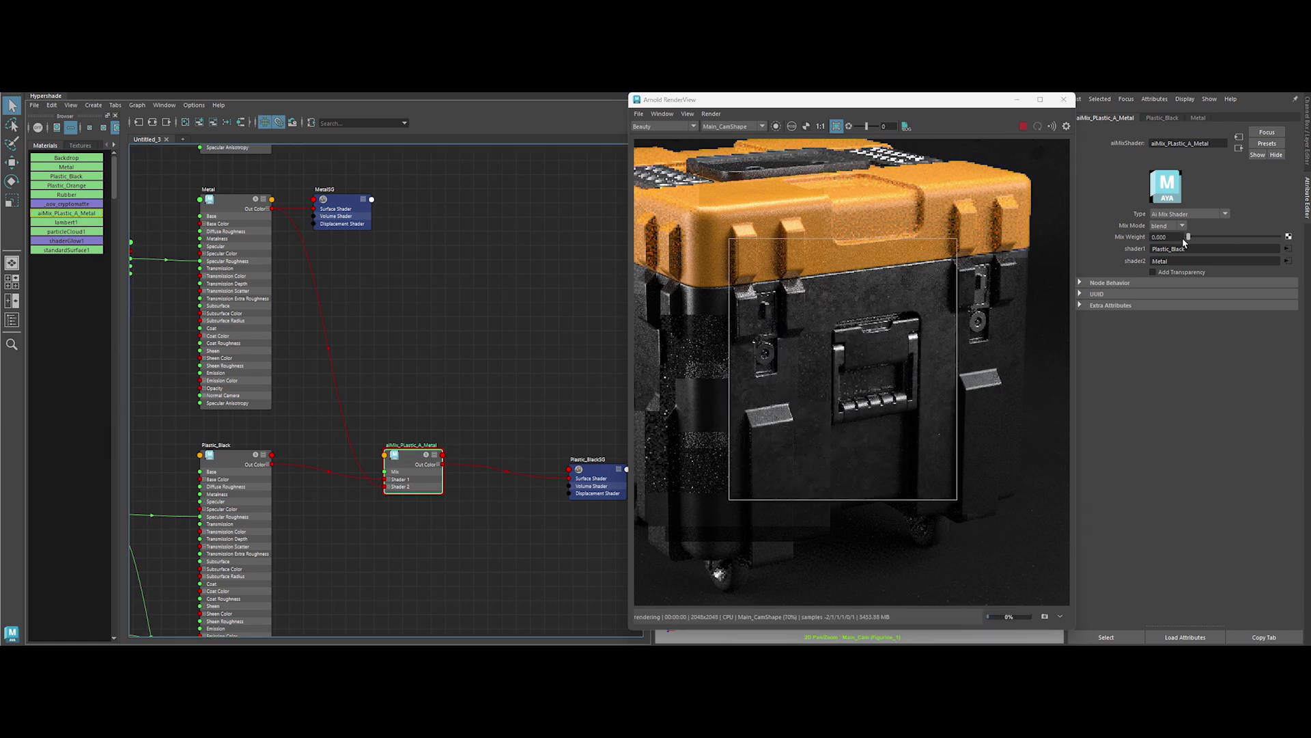
pyautogui.doubleClick(1159, 237)
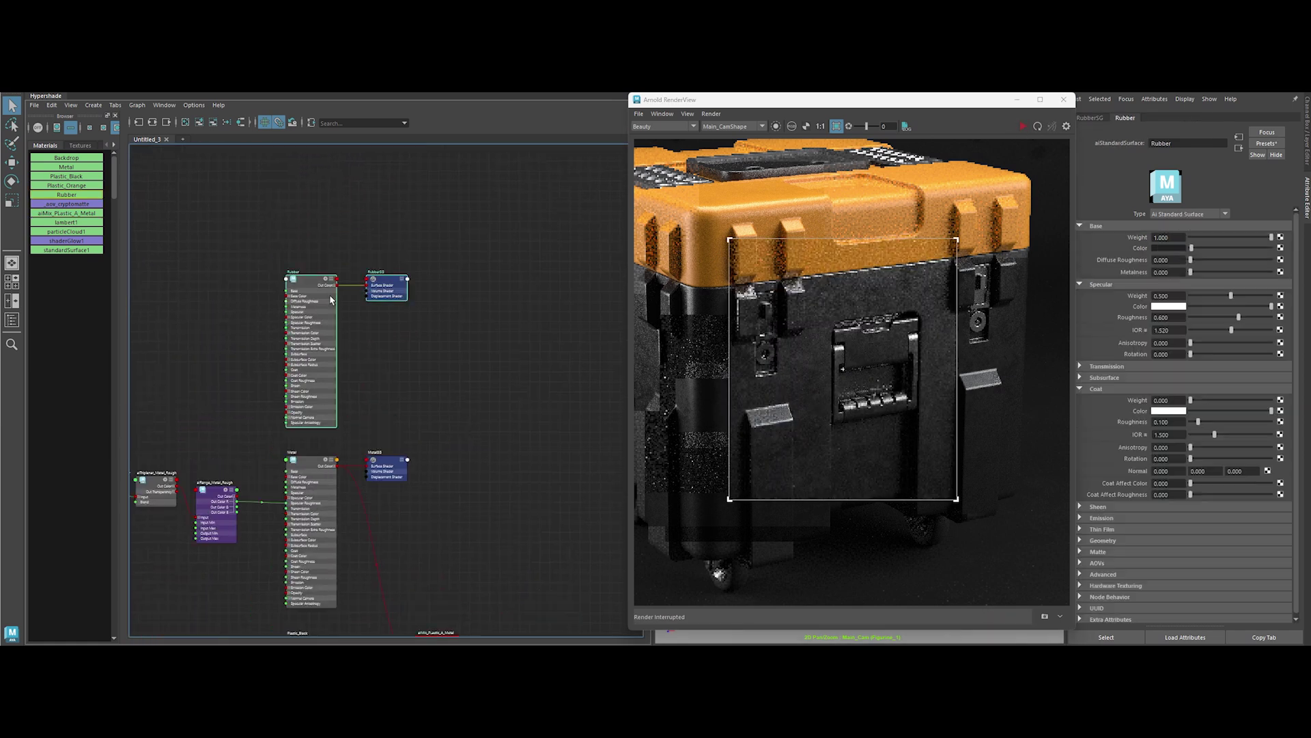
pyautogui.scroll(2, 312, 283)
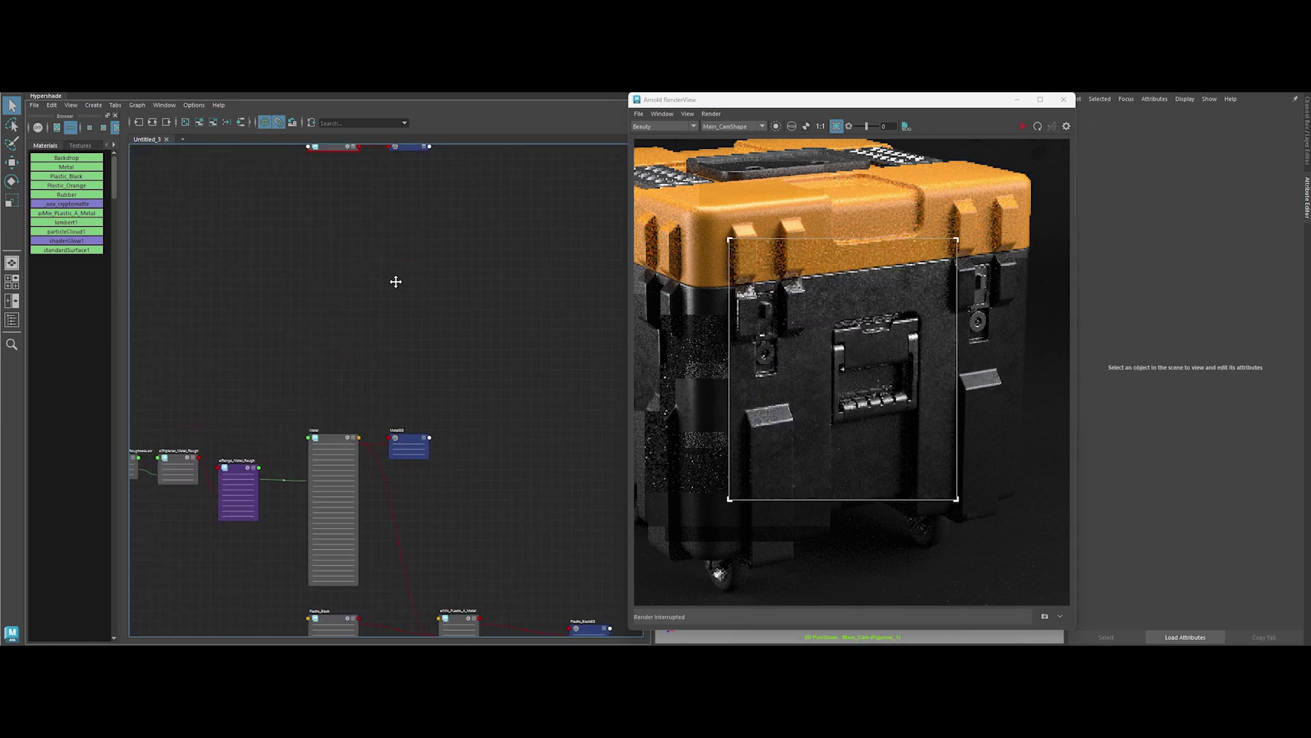
# Create an aiCurvature node, feed it into the aiMix Mix weight, and preview it alone
pyautogui.press('Tab')
pyautogui.write('aicurvature')
pyautogui.press('Return')
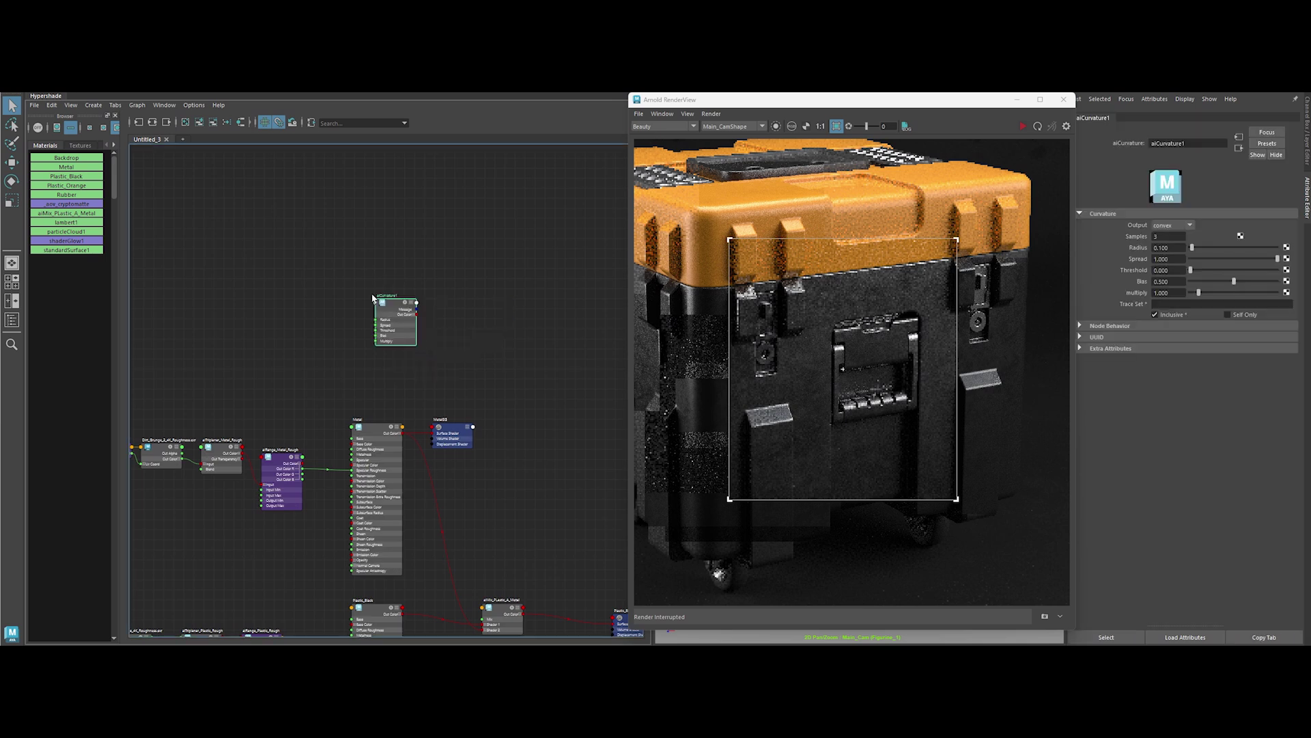
pyautogui.scroll(3, 437, 383)
pyautogui.keyDown('alt'); pyautogui.moveTo(438, 383); pyautogui.dragTo(418, 312, button='middle'); pyautogui.keyUp('alt')
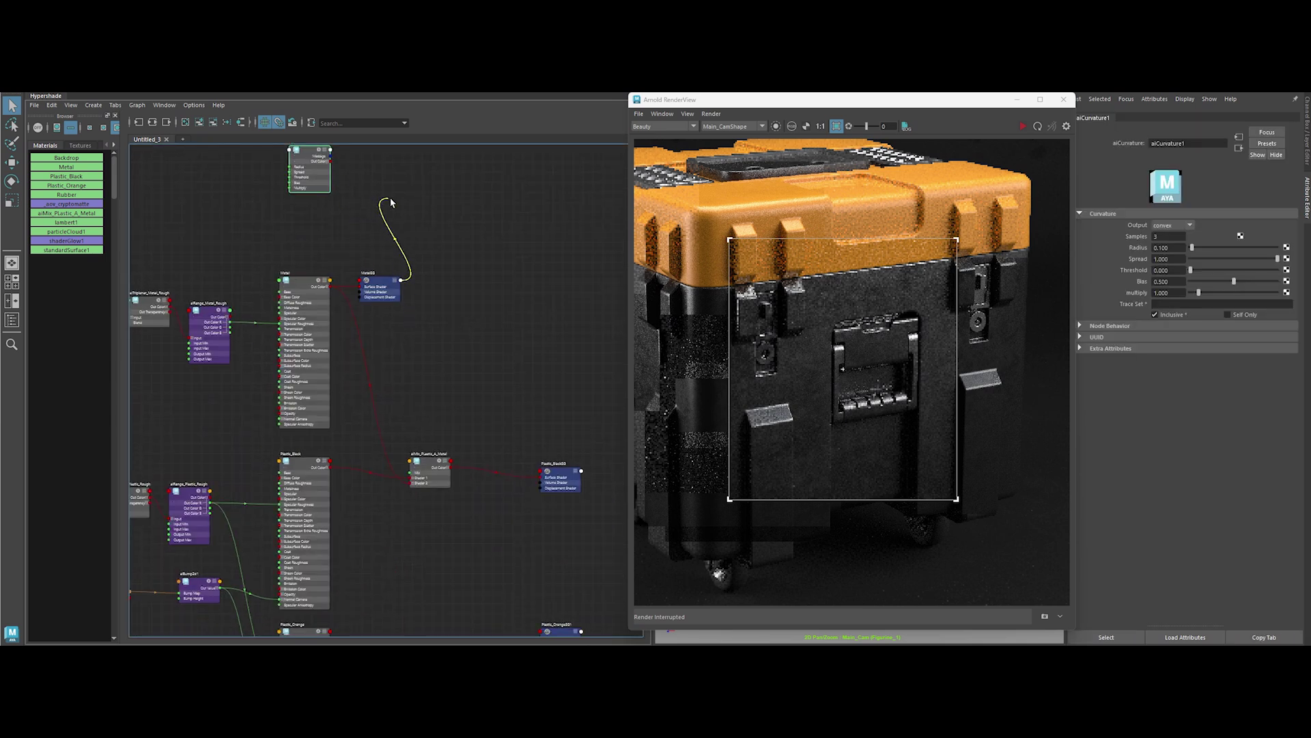
pyautogui.moveTo(379, 314); pyautogui.dragTo(415, 468)
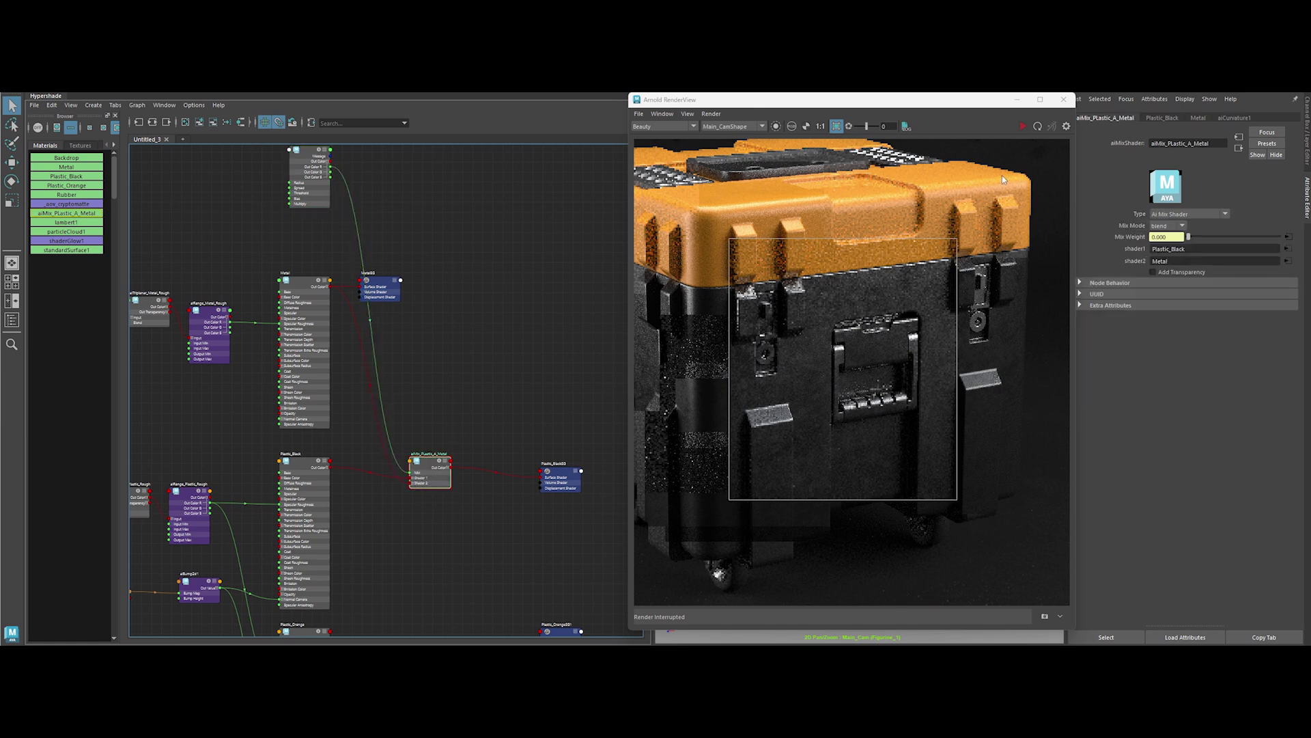
pyautogui.click(782, 126)
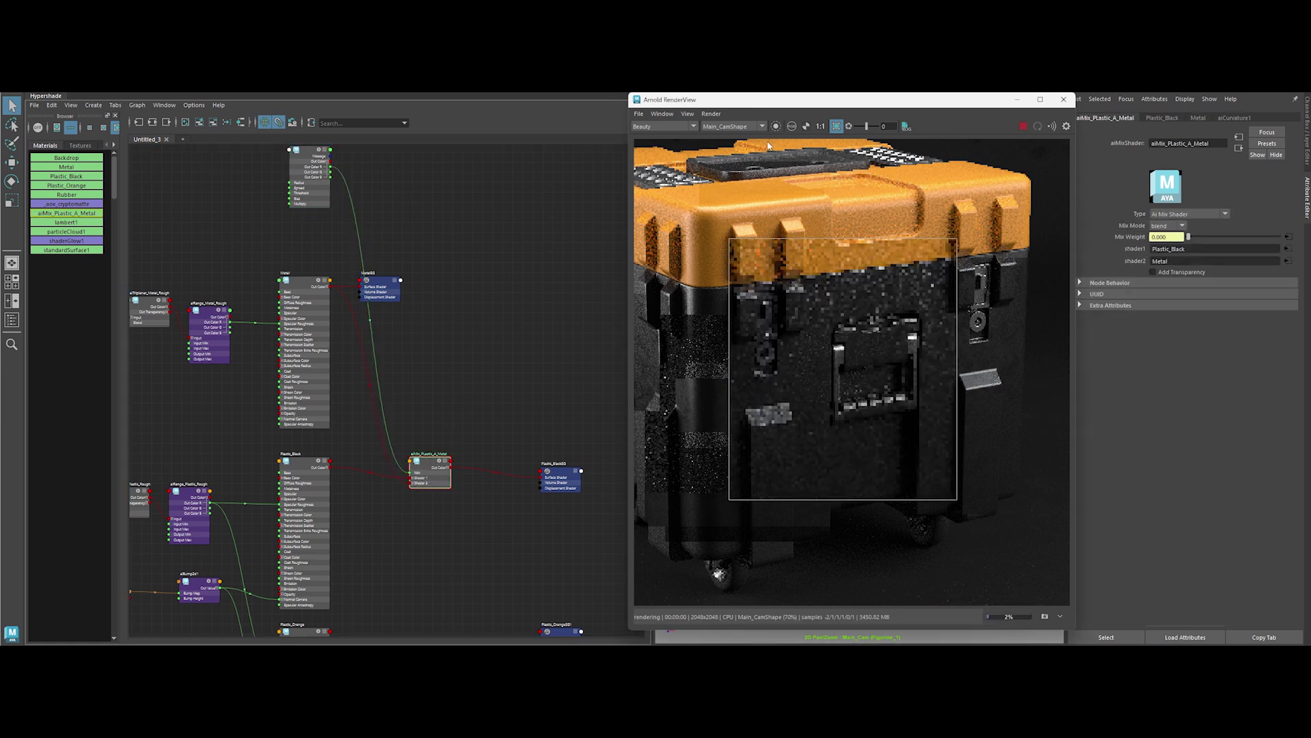
pyautogui.click(309, 154)
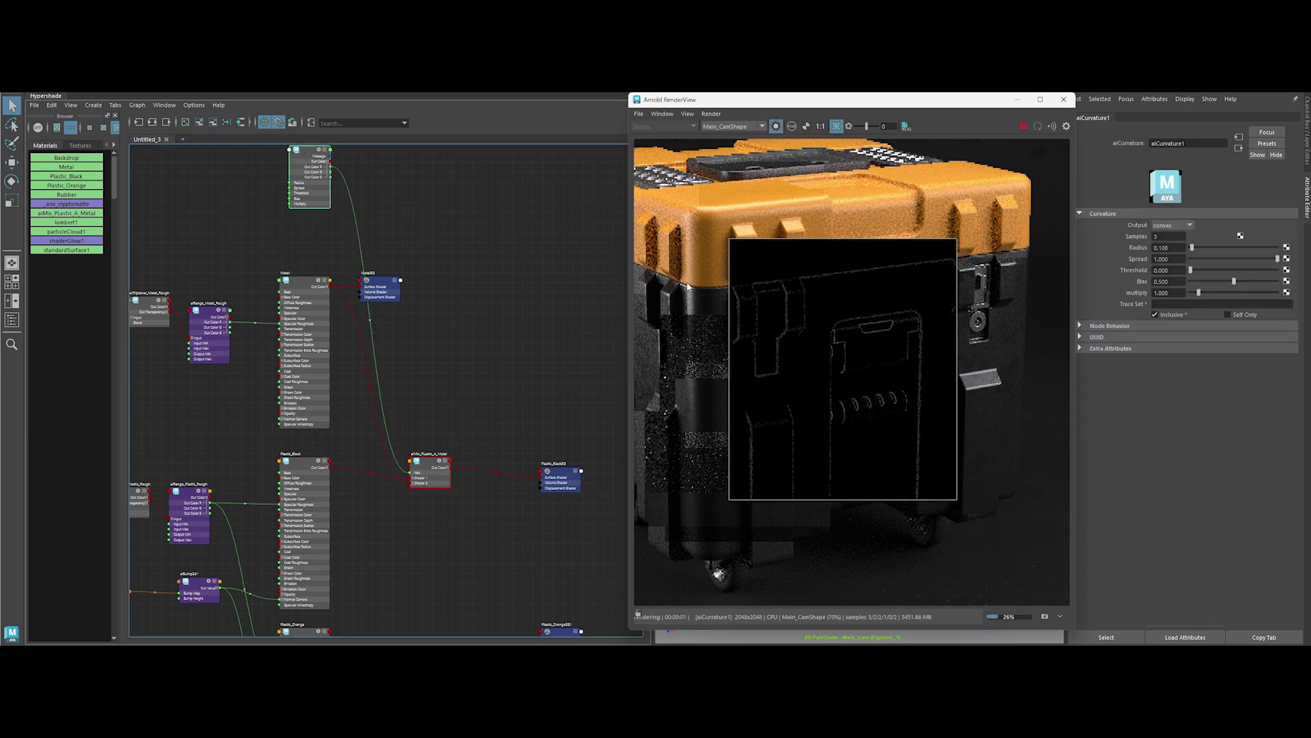
pyautogui.scroll(2, 796, 355)
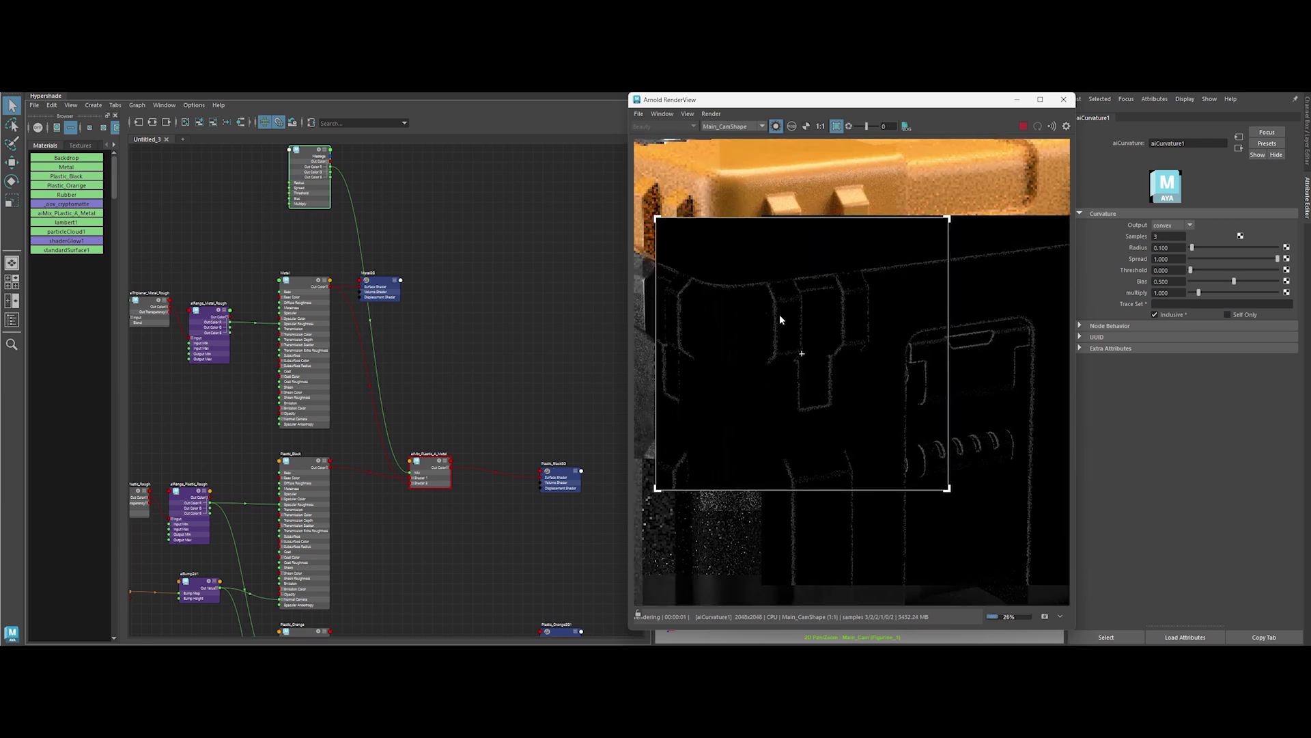
# Set curvature Multiply to 10 and Radius to 0.3 with the region framed on the latch
pyautogui.moveTo(780, 315); pyautogui.dragTo(776, 313, button='middle')
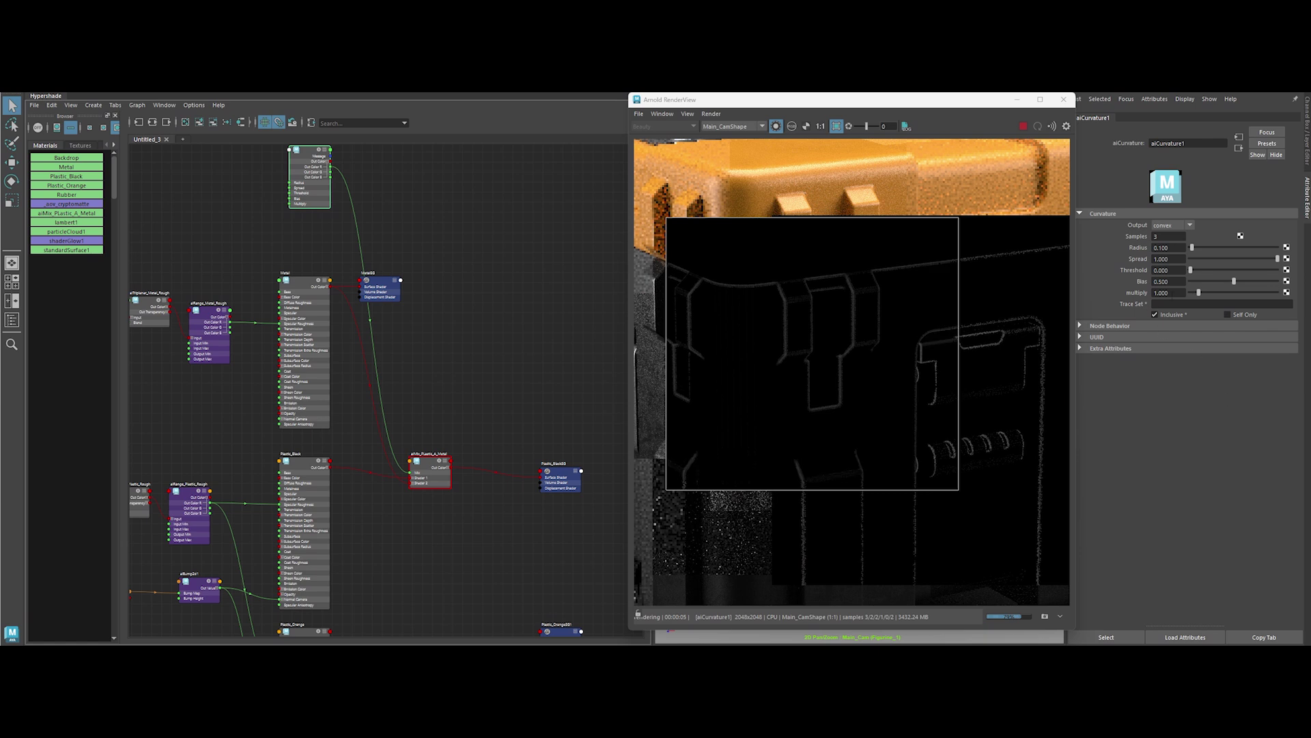
pyautogui.write('10')
pyautogui.press('Return')
pyautogui.write('0.500')
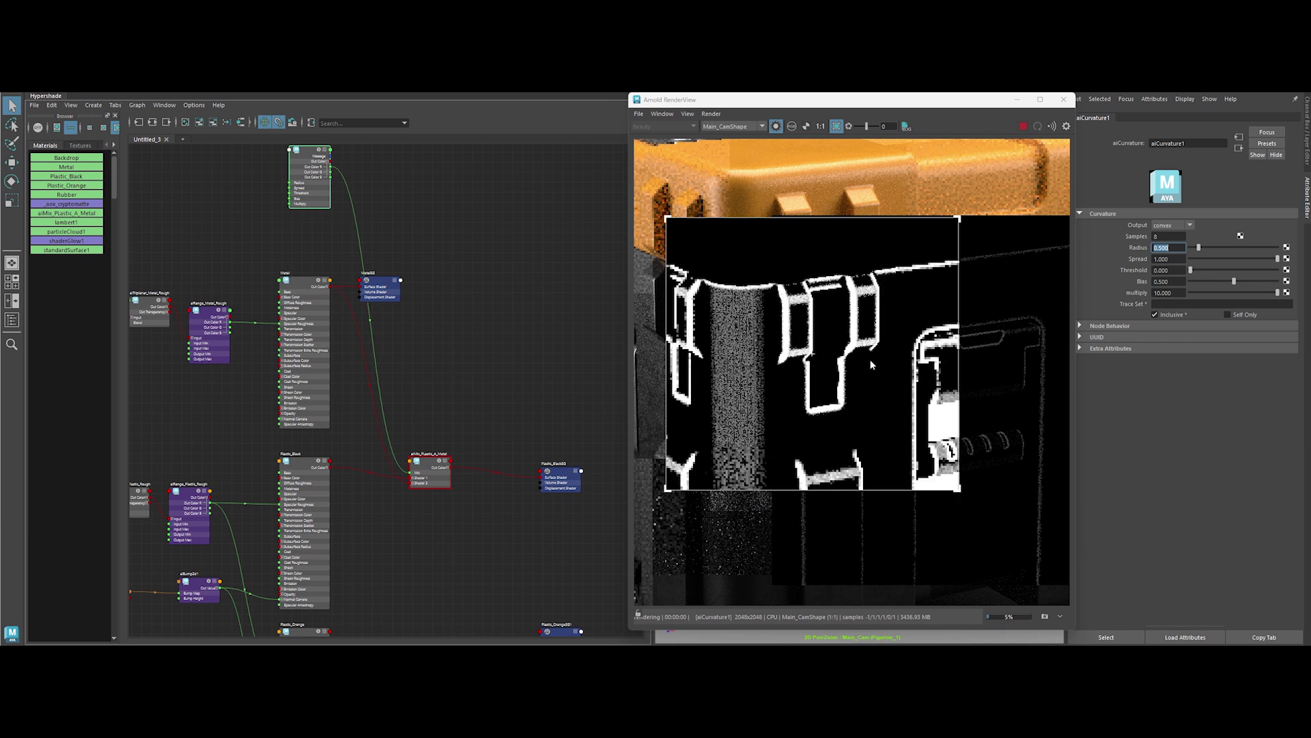
pyautogui.moveTo(871, 365); pyautogui.dragTo(861, 353)
pyautogui.moveTo(818, 227); pyautogui.dragTo(996, 558)
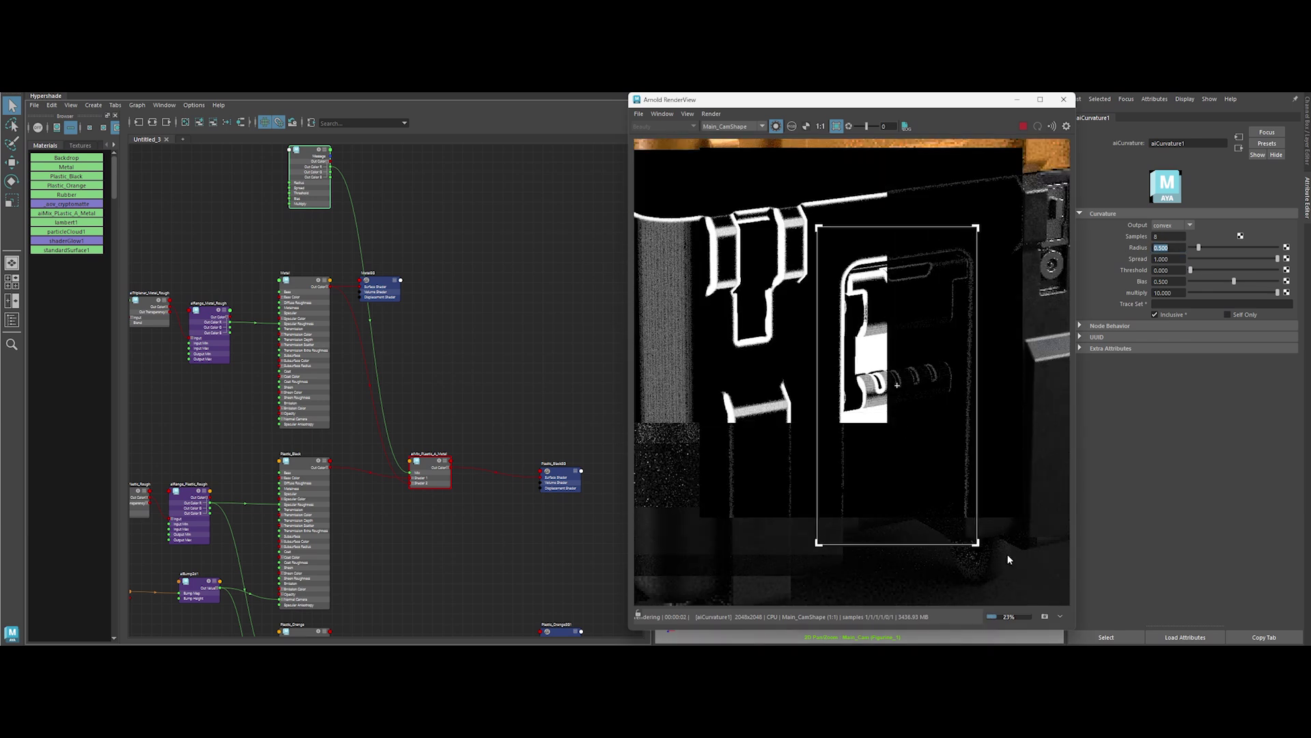
pyautogui.write('1.3')
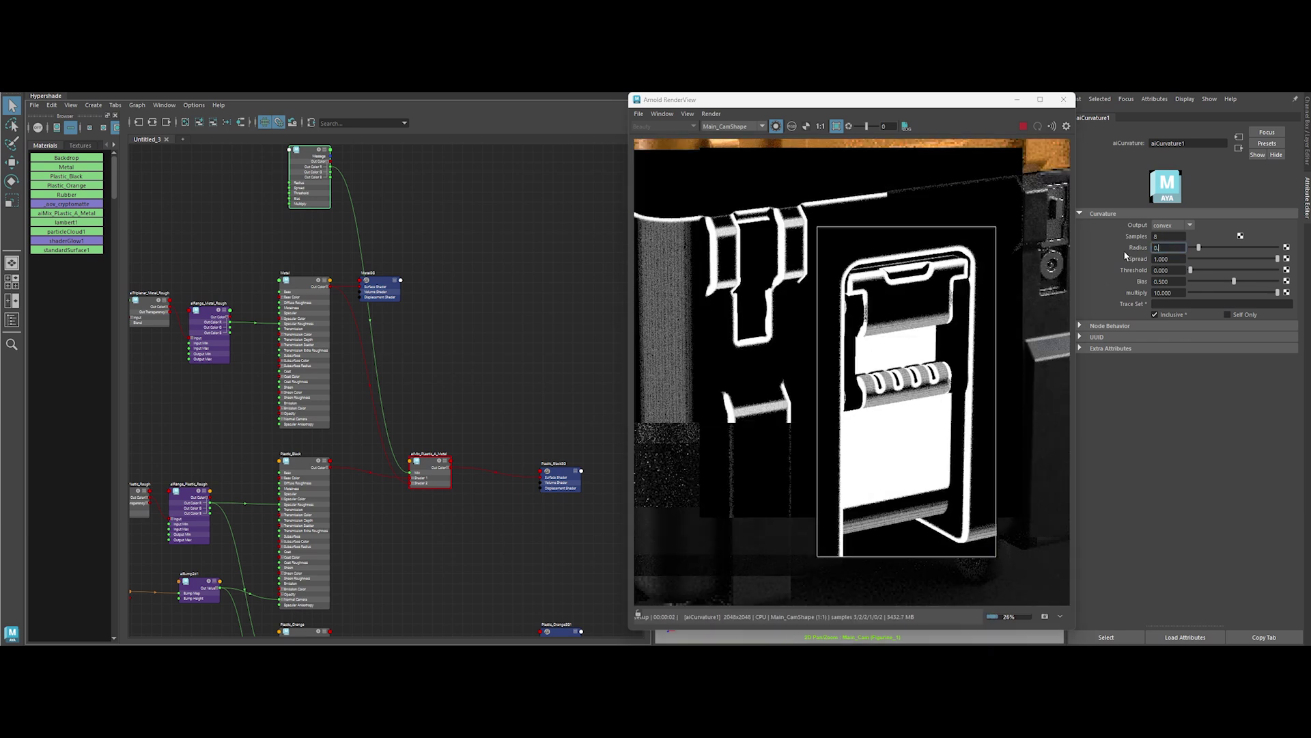
pyautogui.press('Return')
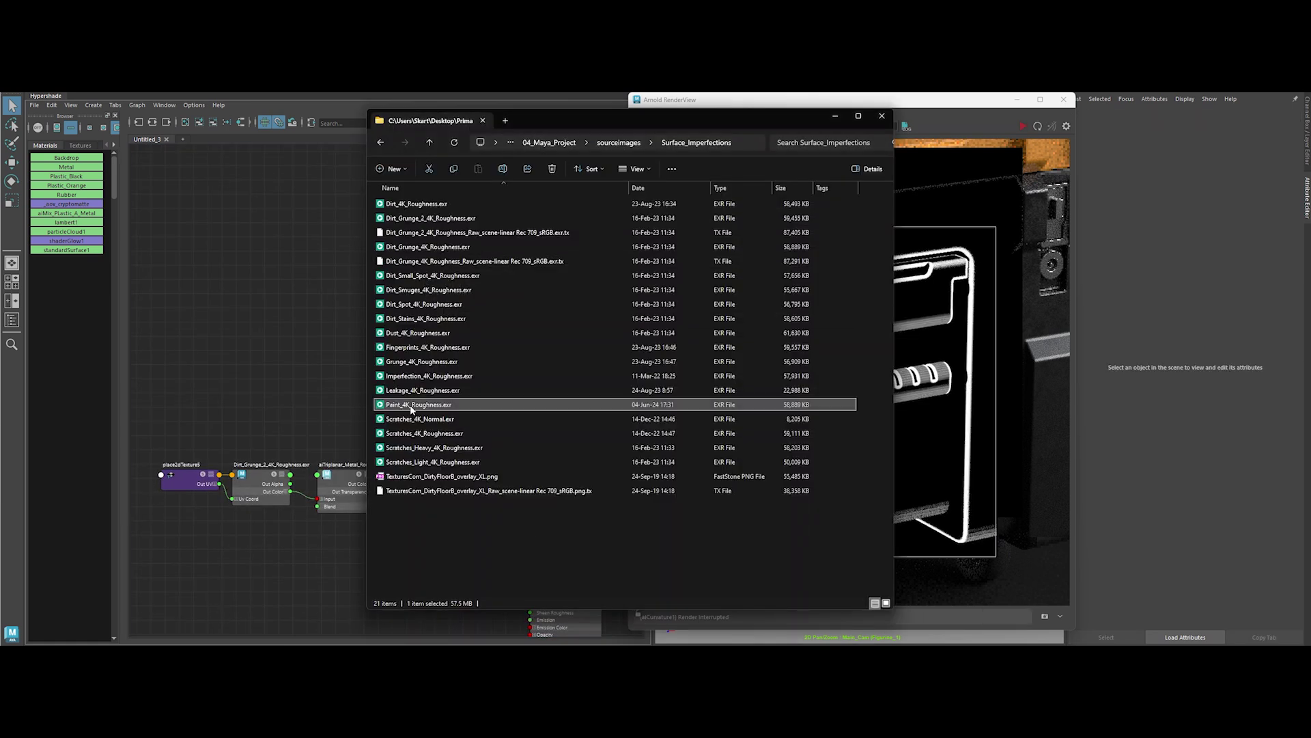
# Preview Paint_4K_Roughness.exr and bring it into Hypershade as a texture node
pyautogui.doubleClick(412, 405)
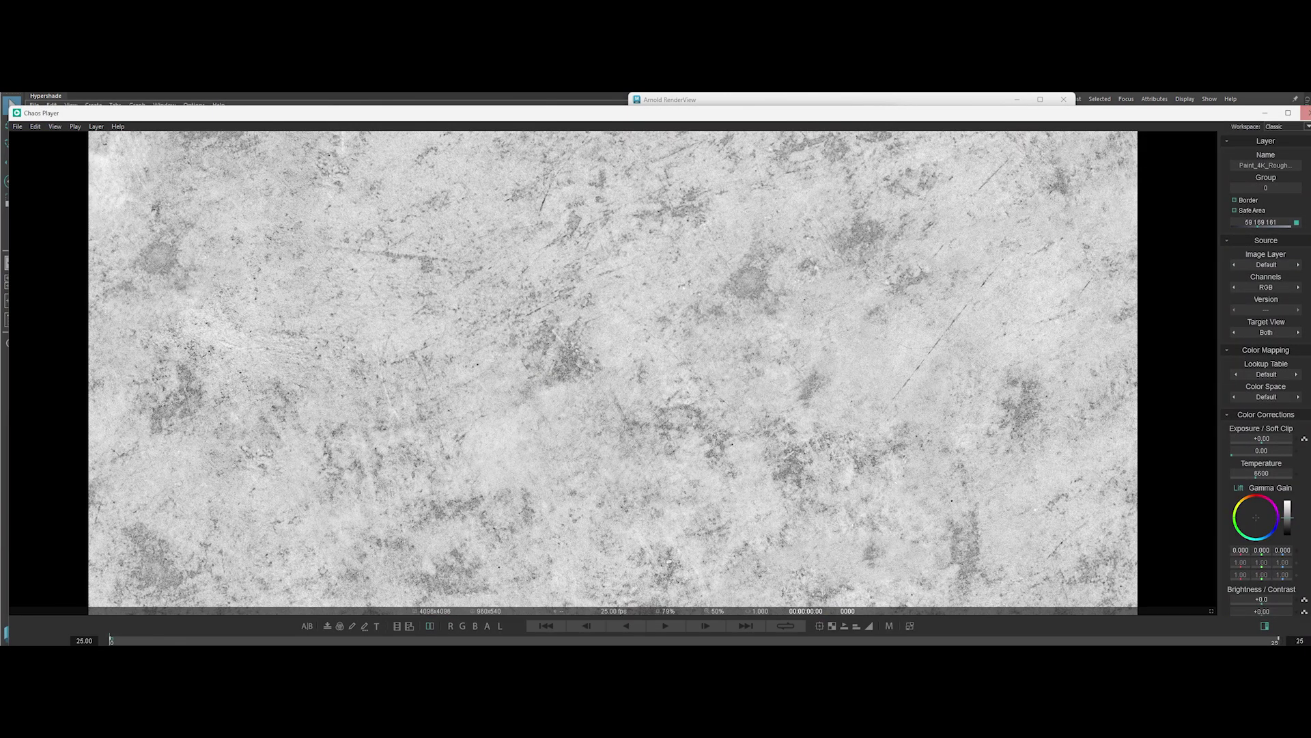
pyautogui.click(1304, 112)
pyautogui.moveTo(418, 404); pyautogui.dragTo(263, 348)
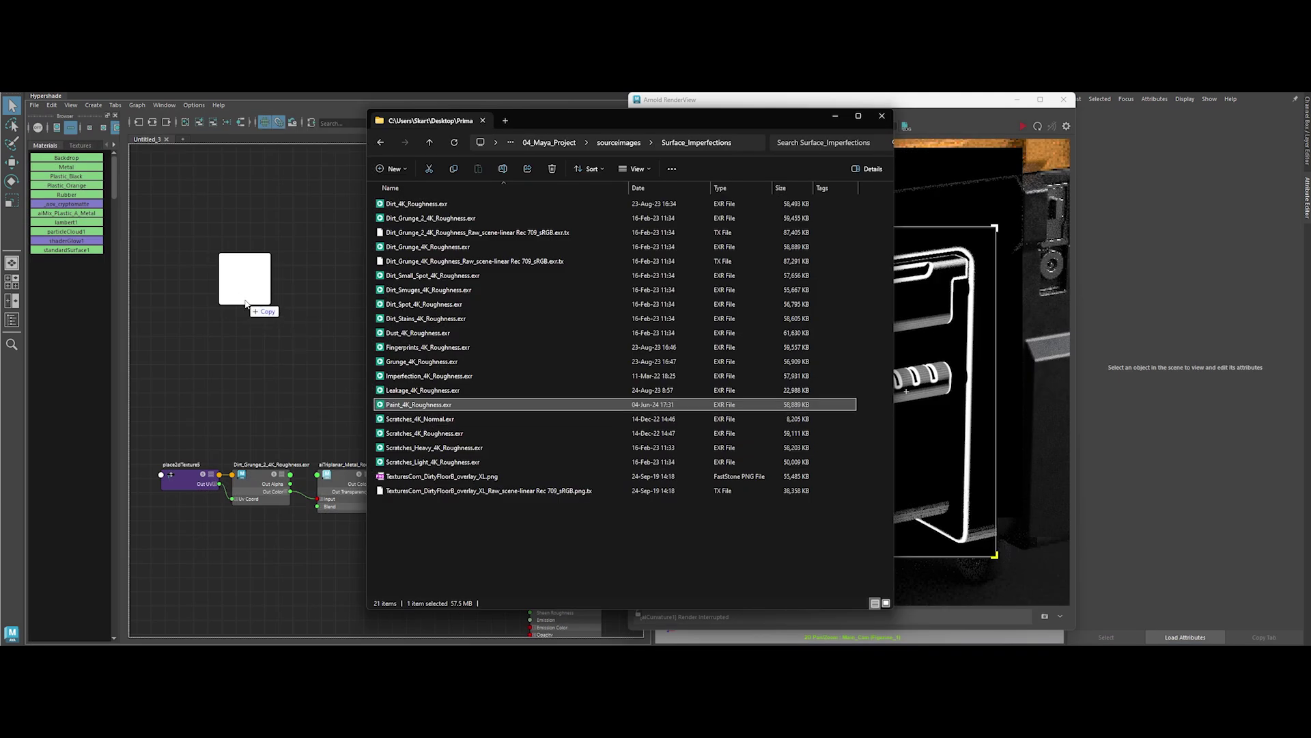
pyautogui.click(263, 348)
# Route the Paint texture through new aiTriplanar and aiRange nodes into the curvature radius
pyautogui.moveTo(395, 313); pyautogui.dragTo(328, 249)
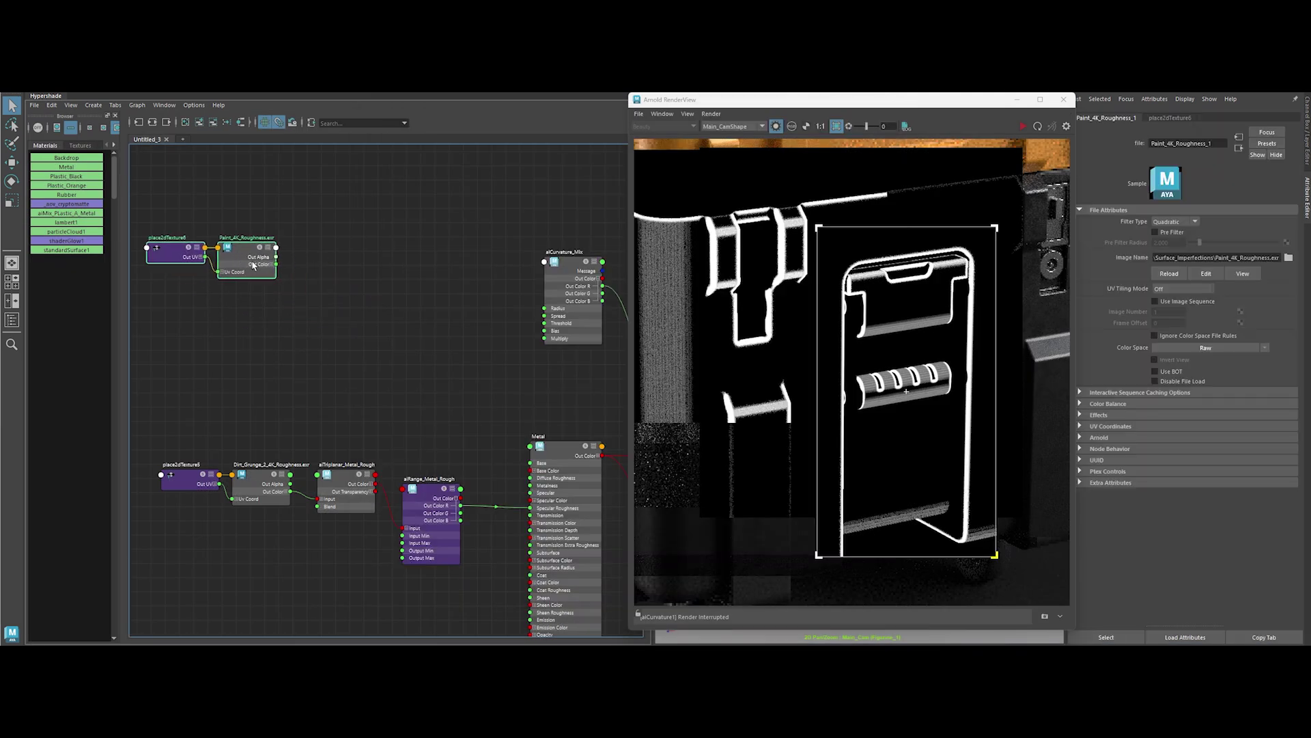
pyautogui.press('Tab')
pyautogui.write('aitri')
pyautogui.press('Return')
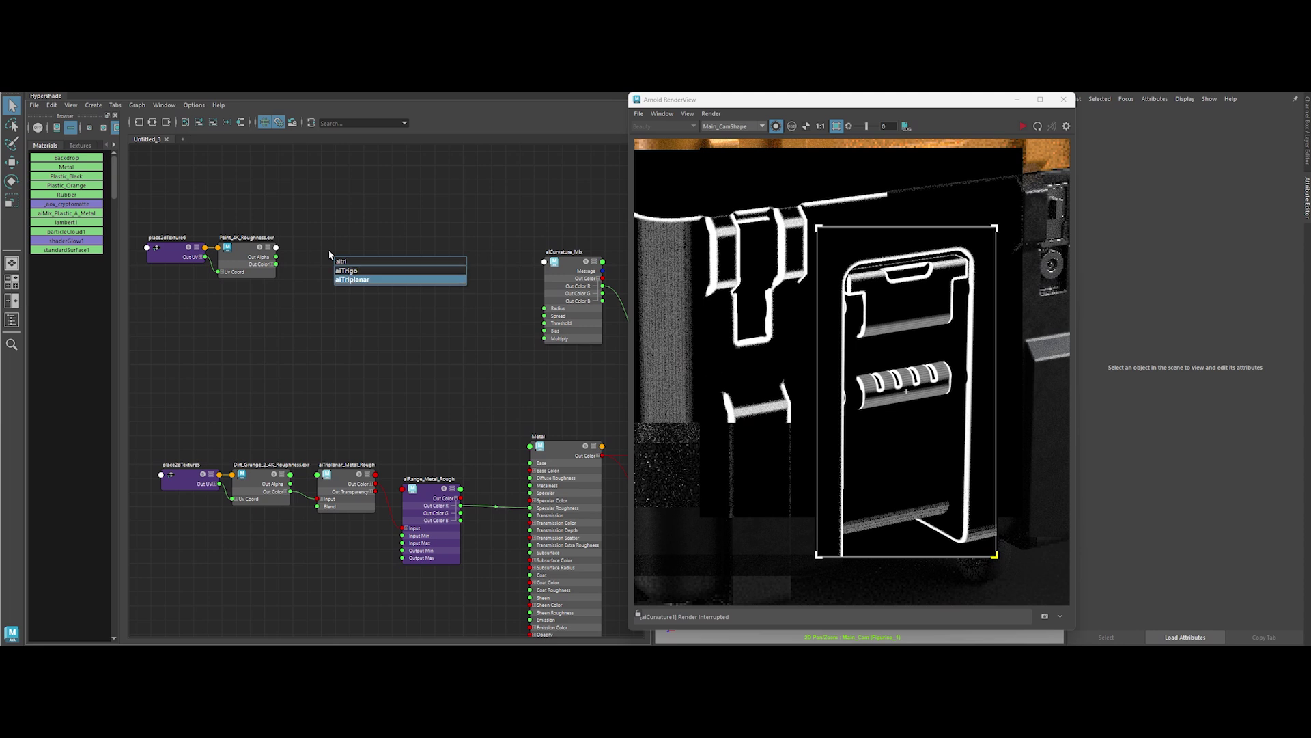
pyautogui.press('Tab')
pyautogui.write('airange')
pyautogui.press('Return')
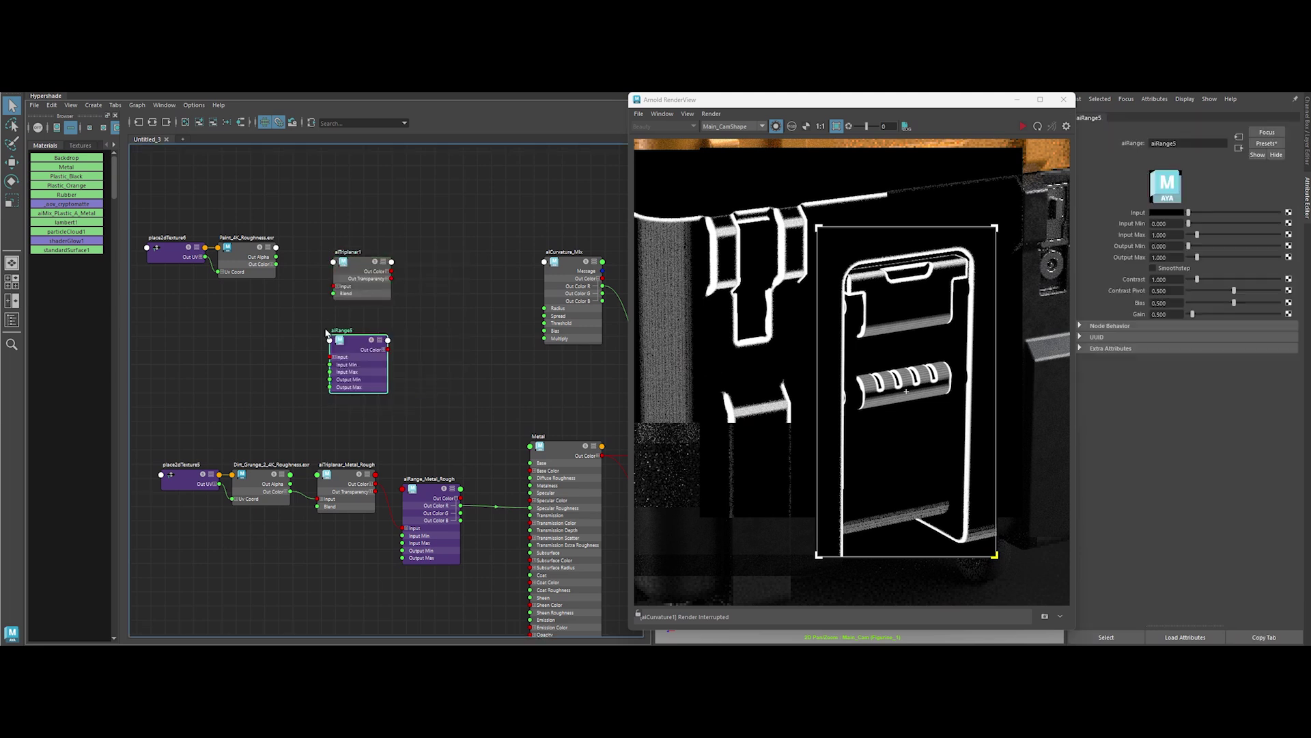
pyautogui.moveTo(375, 320)
pyautogui.mouseDown()
pyautogui.moveTo(446, 263)
pyautogui.moveTo(419, 302)
pyautogui.mouseUp()
pyautogui.moveTo(278, 263); pyautogui.dragTo(334, 285)
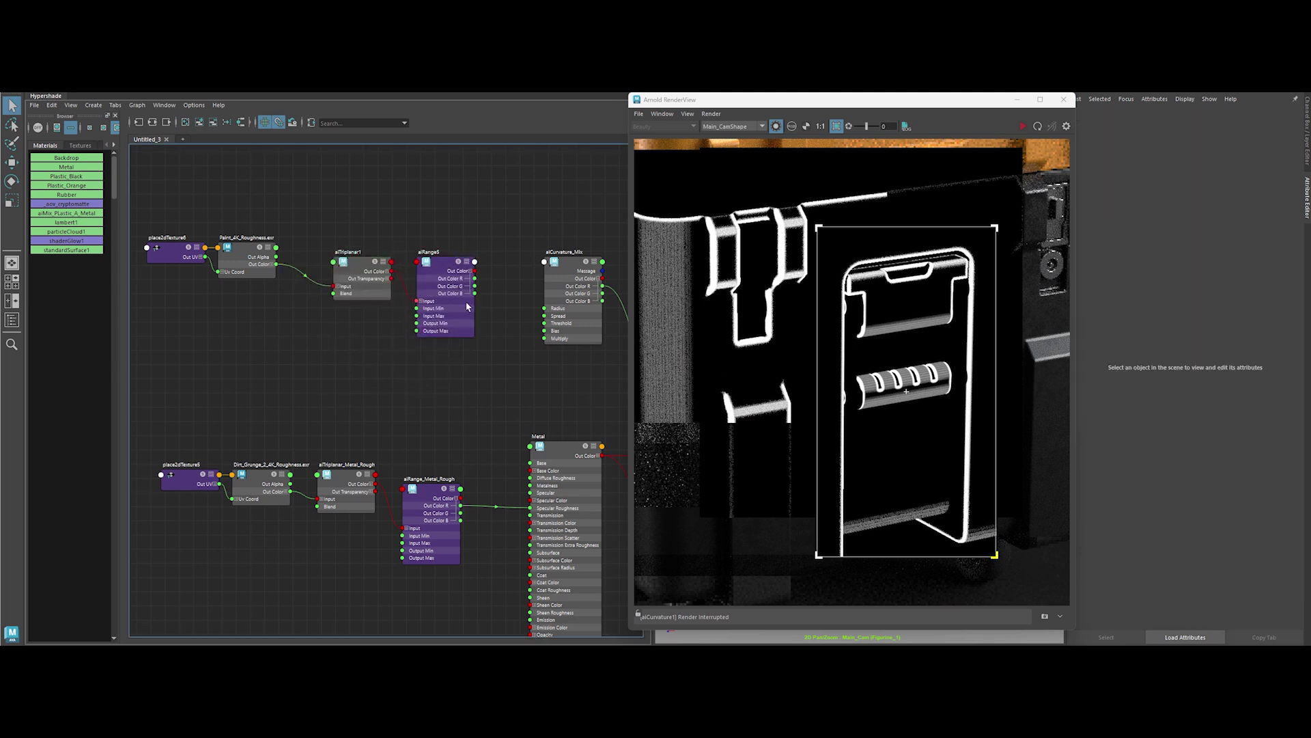
pyautogui.moveTo(476, 279); pyautogui.dragTo(546, 308)
# Set the Paint triplanar to a uniform 0.005 scale and restart the preview
pyautogui.click(361, 278)
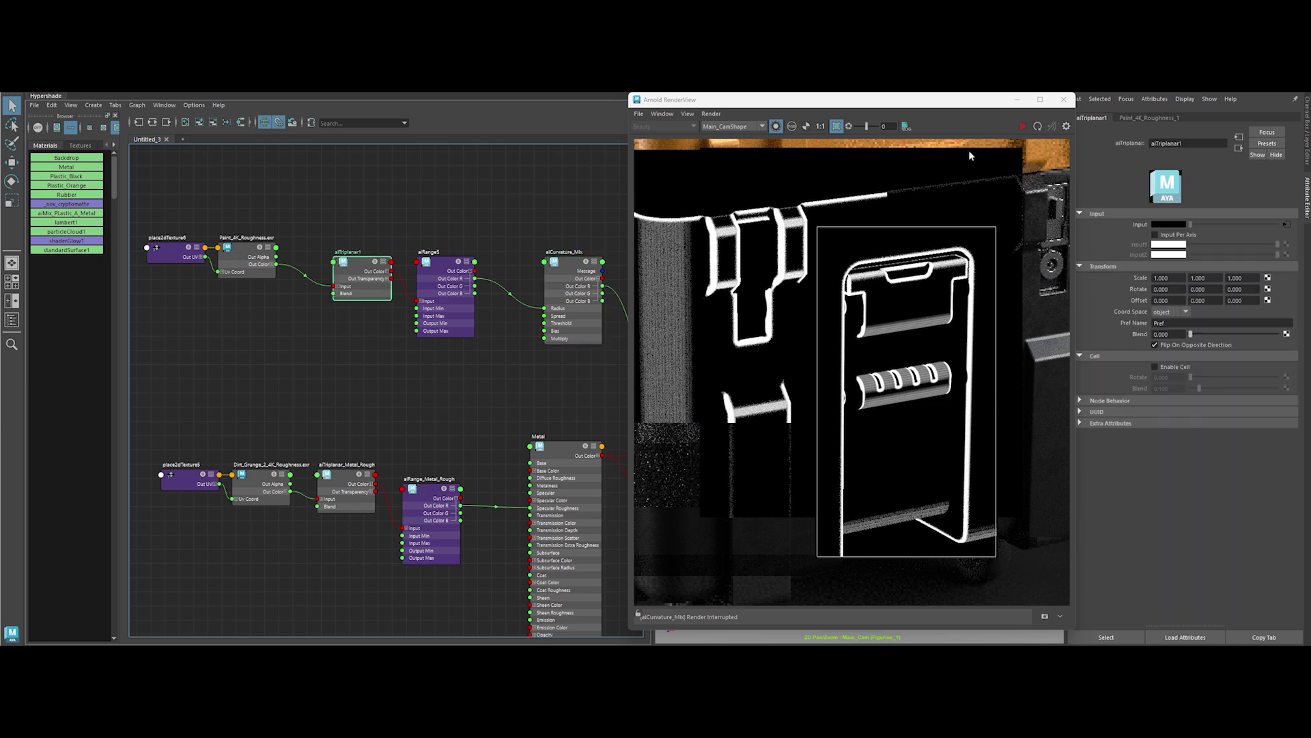
pyautogui.click(777, 126)
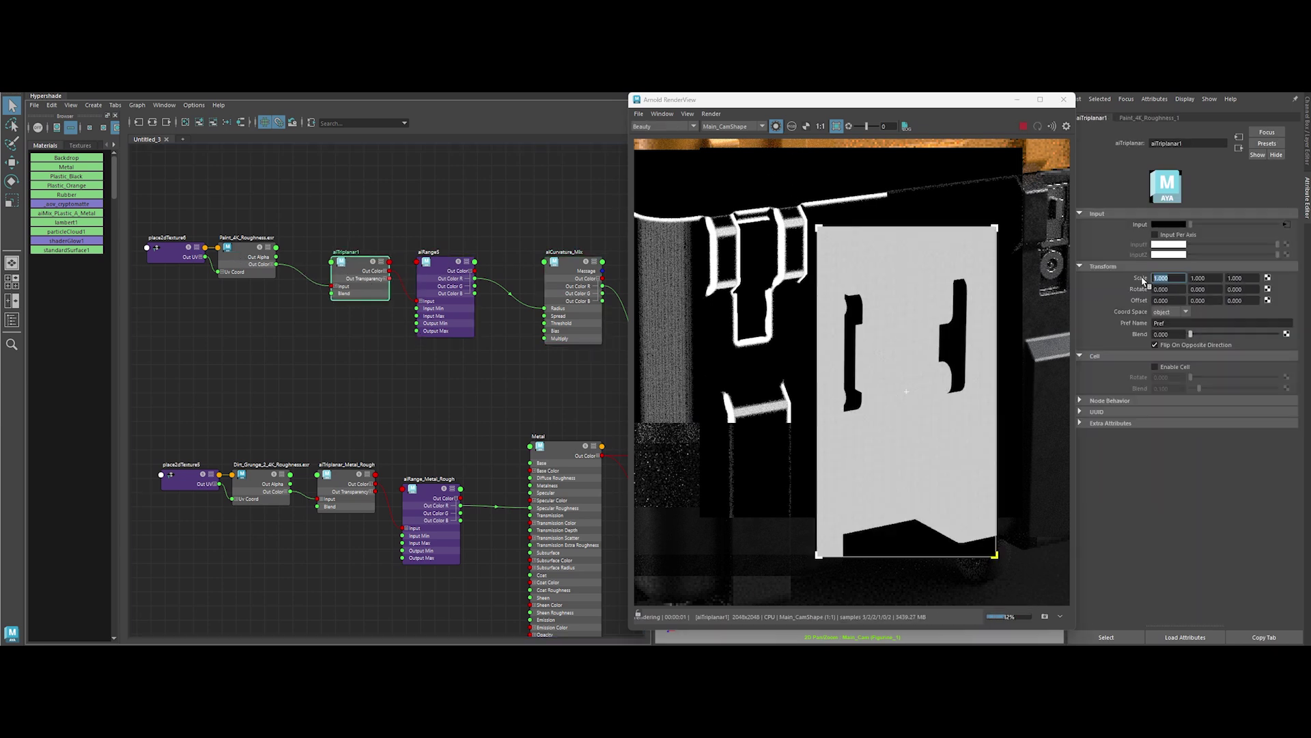
pyautogui.write('5.0.005')
pyautogui.press('Tab')
pyautogui.write('0.01')
pyautogui.press('Tab')
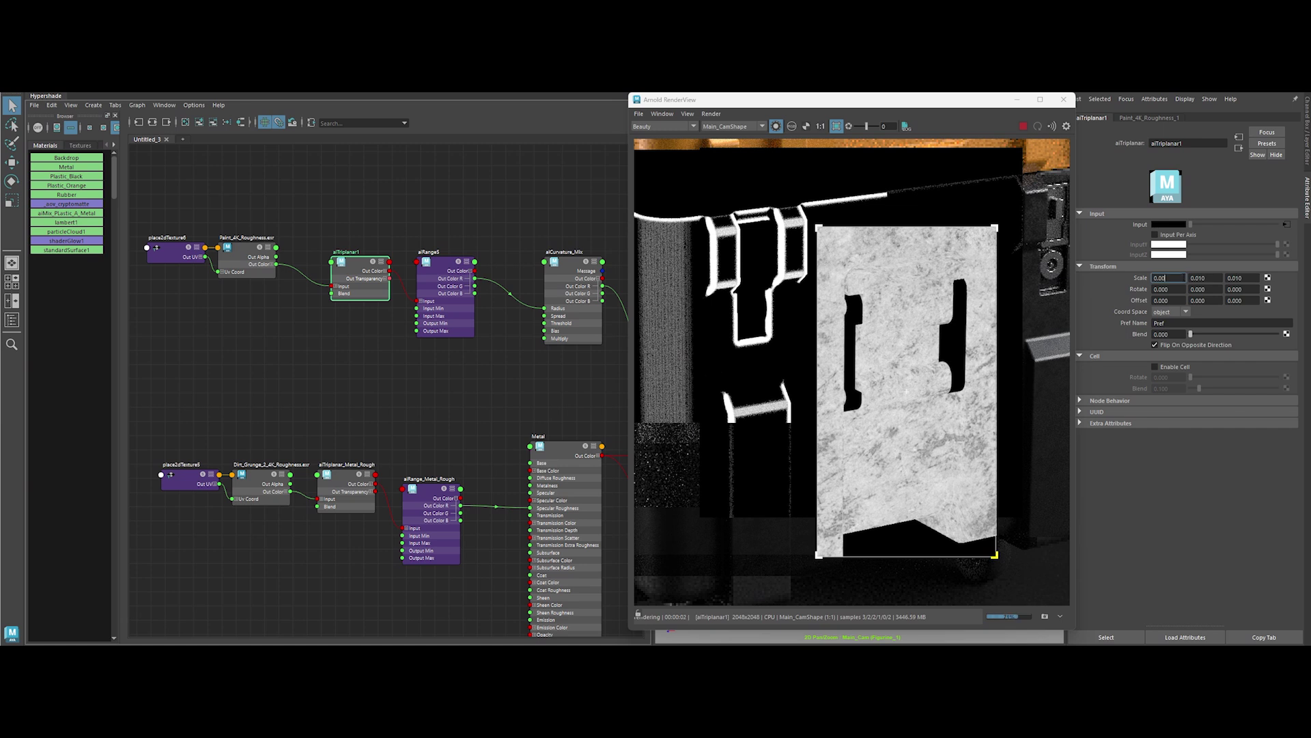
pyautogui.write('0.010.005')
pyautogui.press('Tab')
pyautogui.write('0.005')
pyautogui.press('Return')
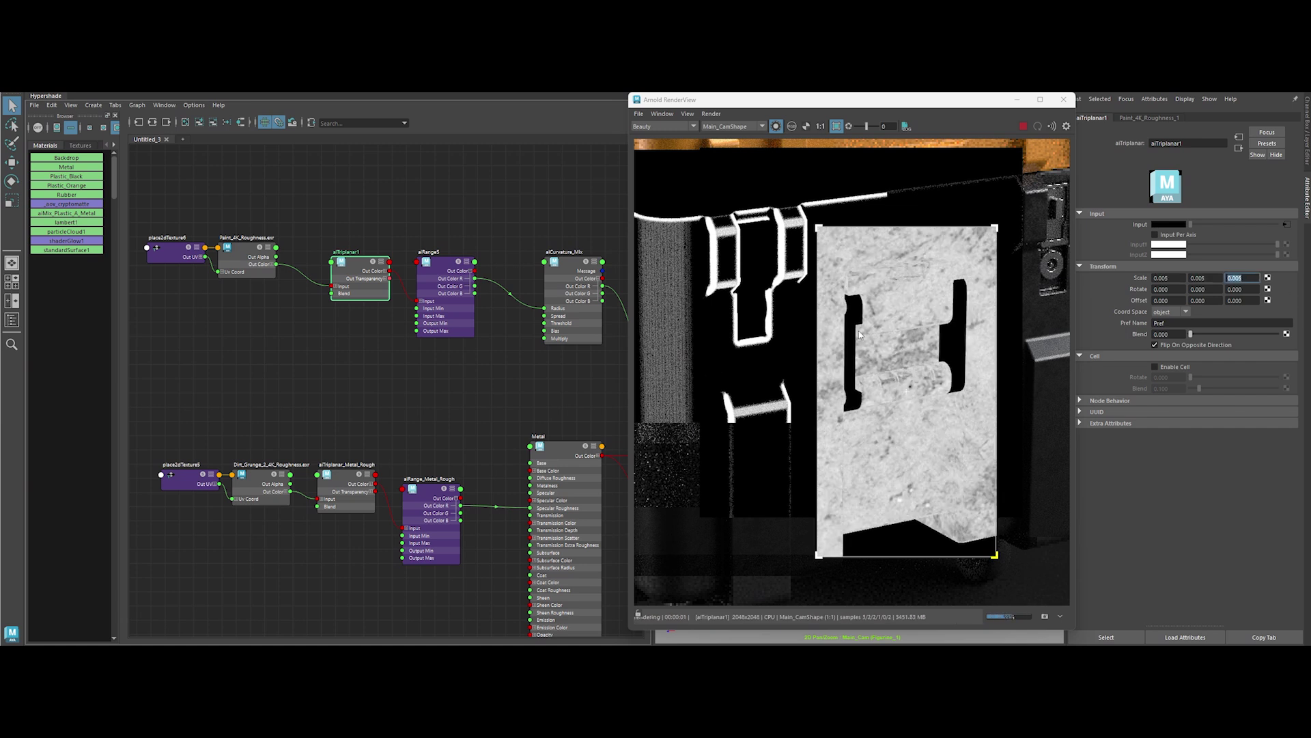
# Compare the aiCurvature_Mix and range outputs, then select the Metal material
pyautogui.click(574, 297)
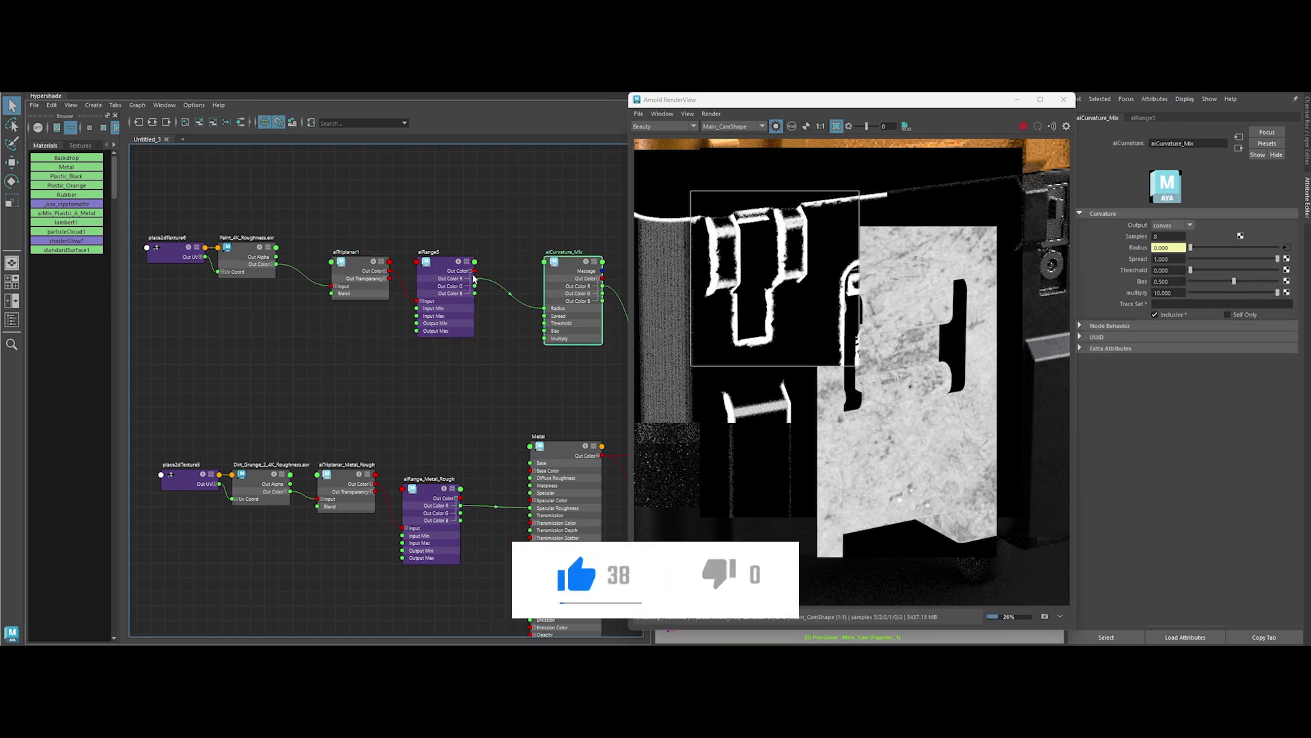
pyautogui.click(446, 297)
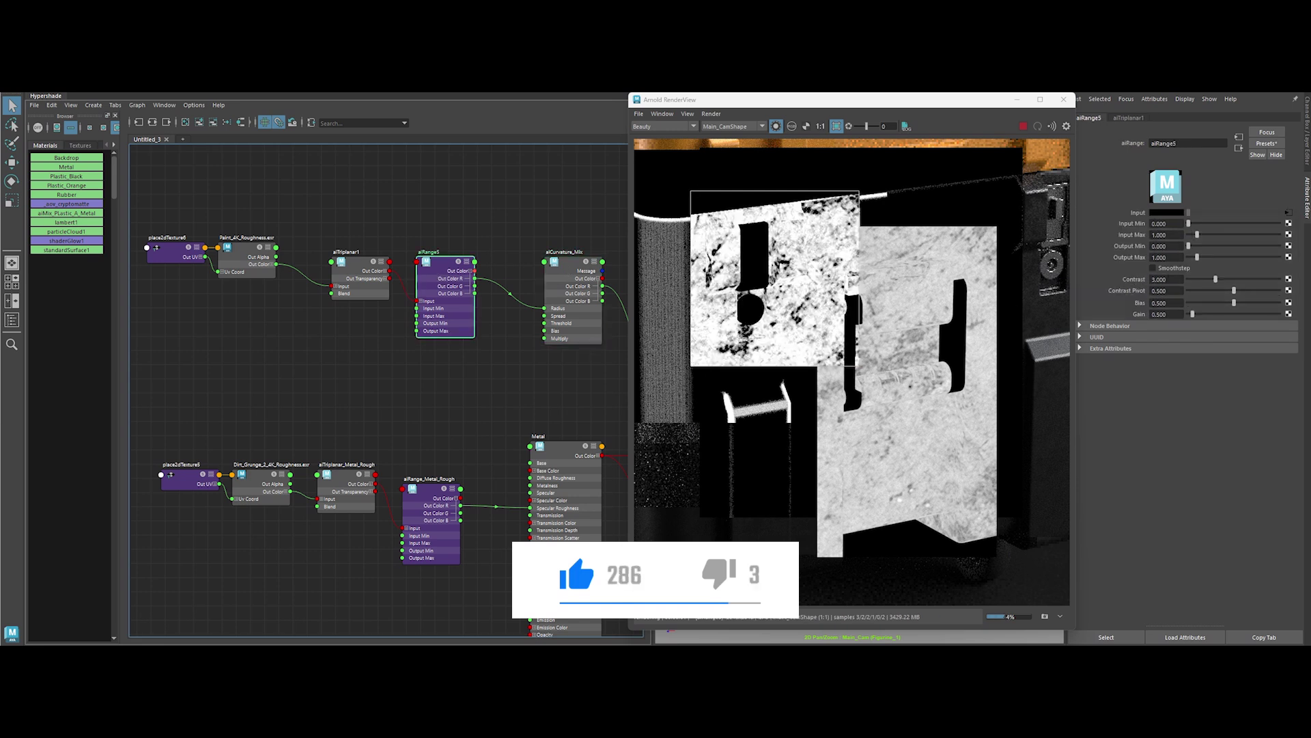
pyautogui.click(572, 264)
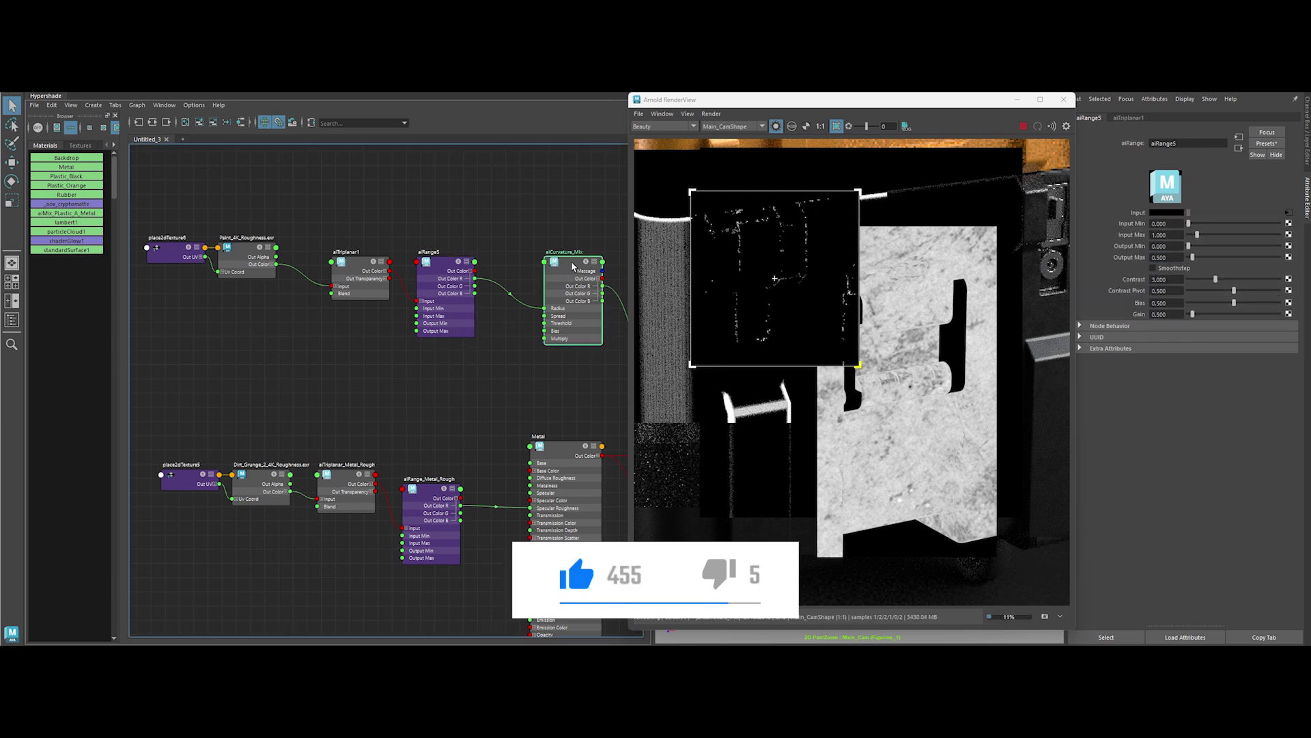
pyautogui.click(445, 297)
pyautogui.write('0.100')
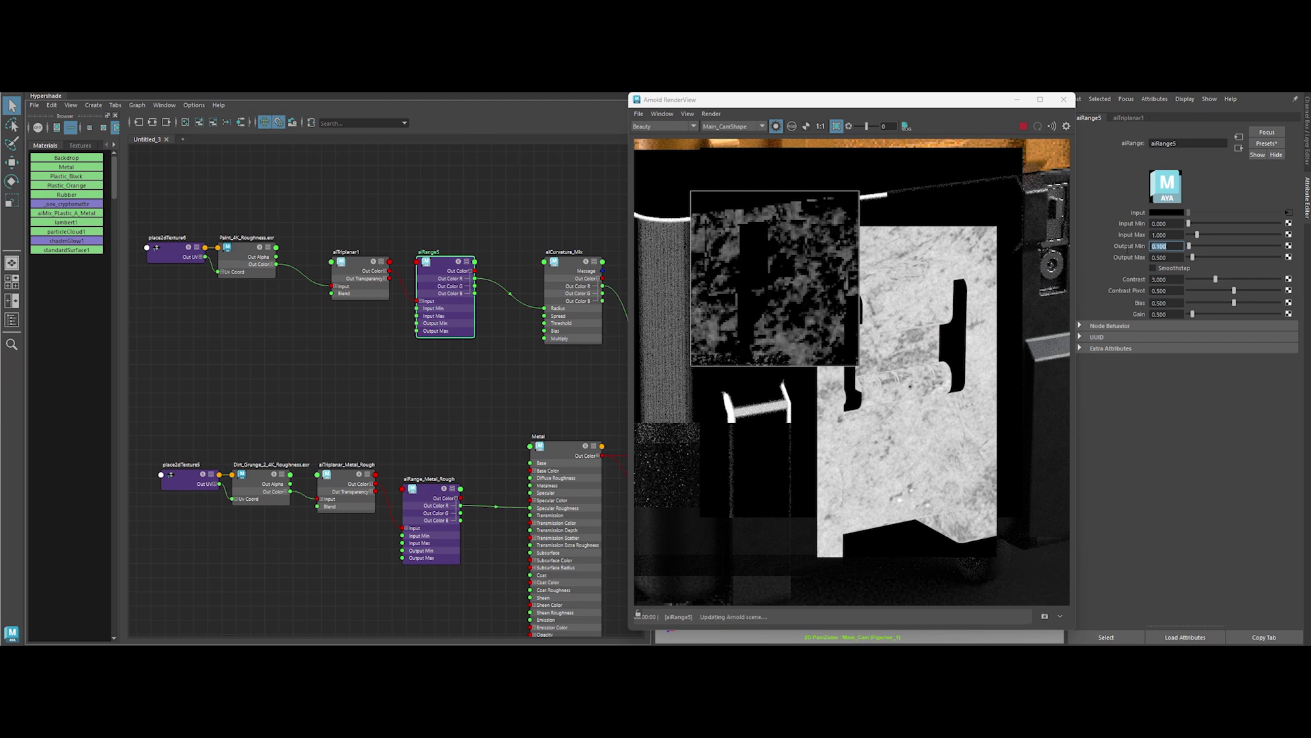
pyautogui.click(572, 298)
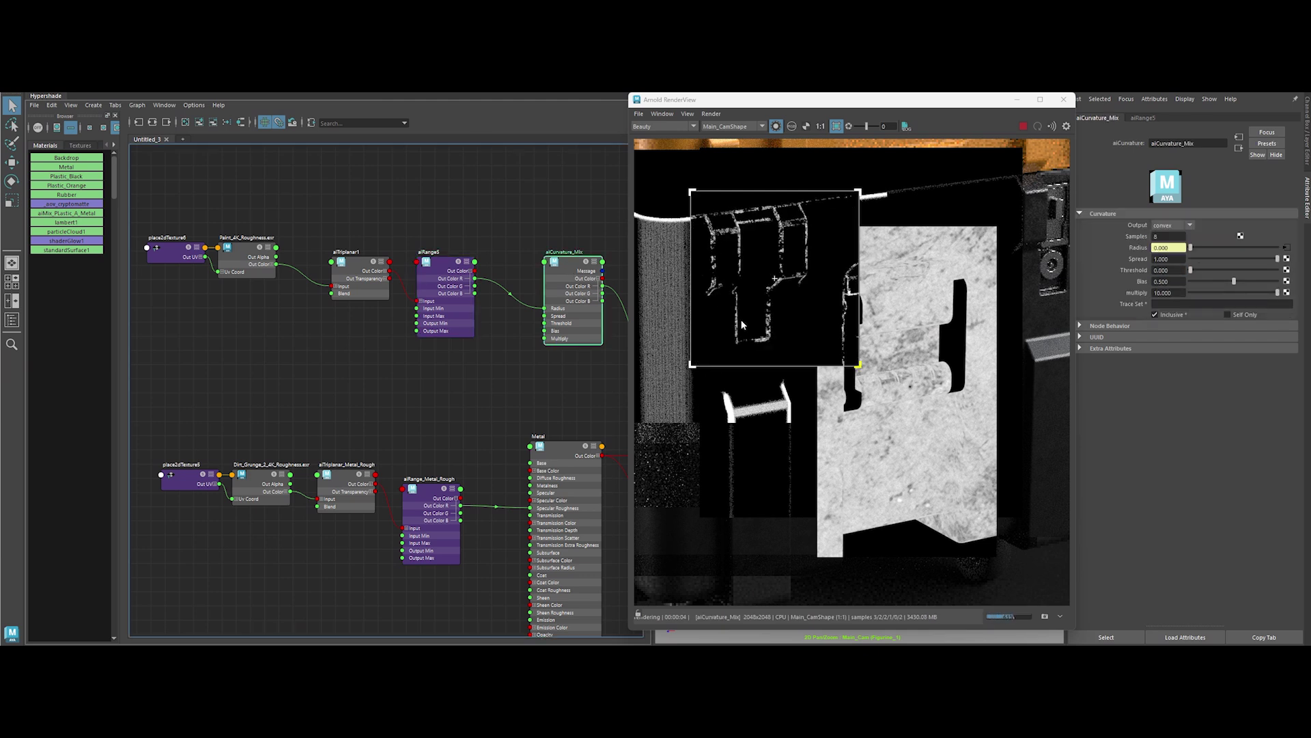
pyautogui.keyDown('alt'); pyautogui.moveTo(444, 380); pyautogui.dragTo(395, 319, button='middle'); pyautogui.keyUp('alt')
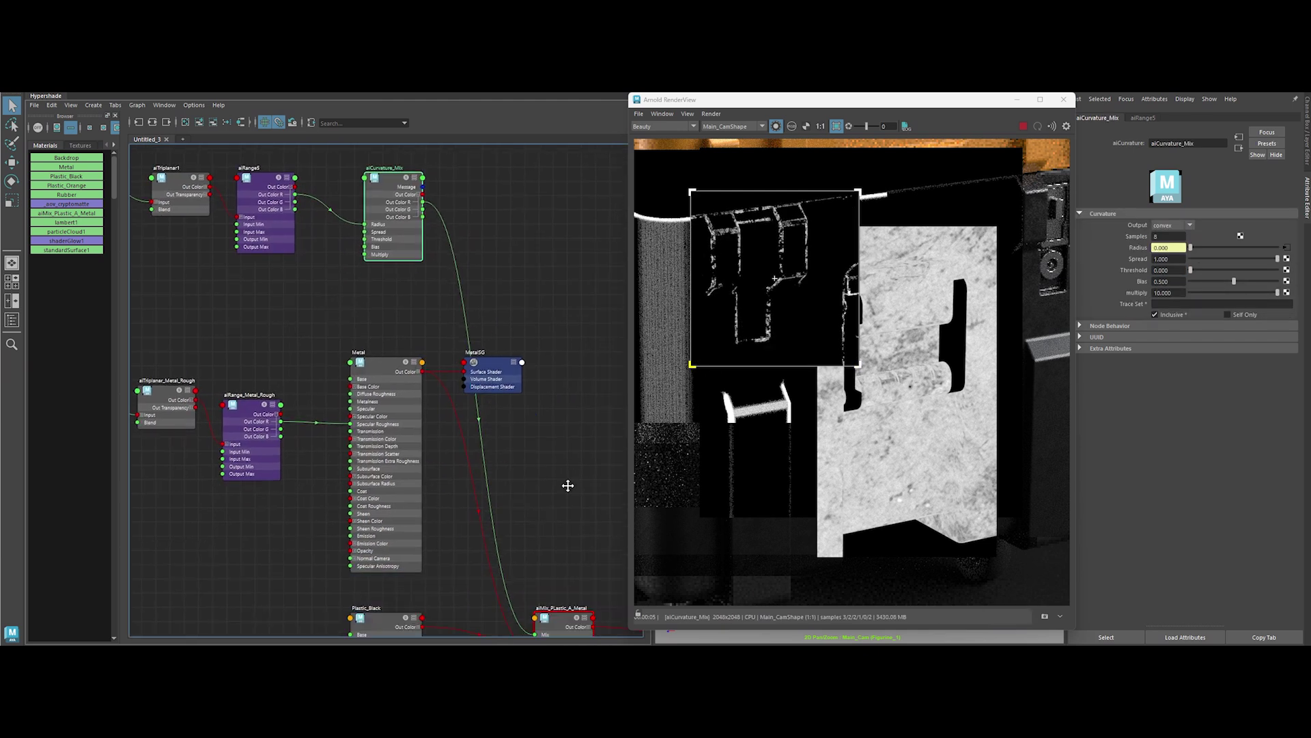
pyautogui.click(382, 359)
pyautogui.scroll(-2, 849, 459)
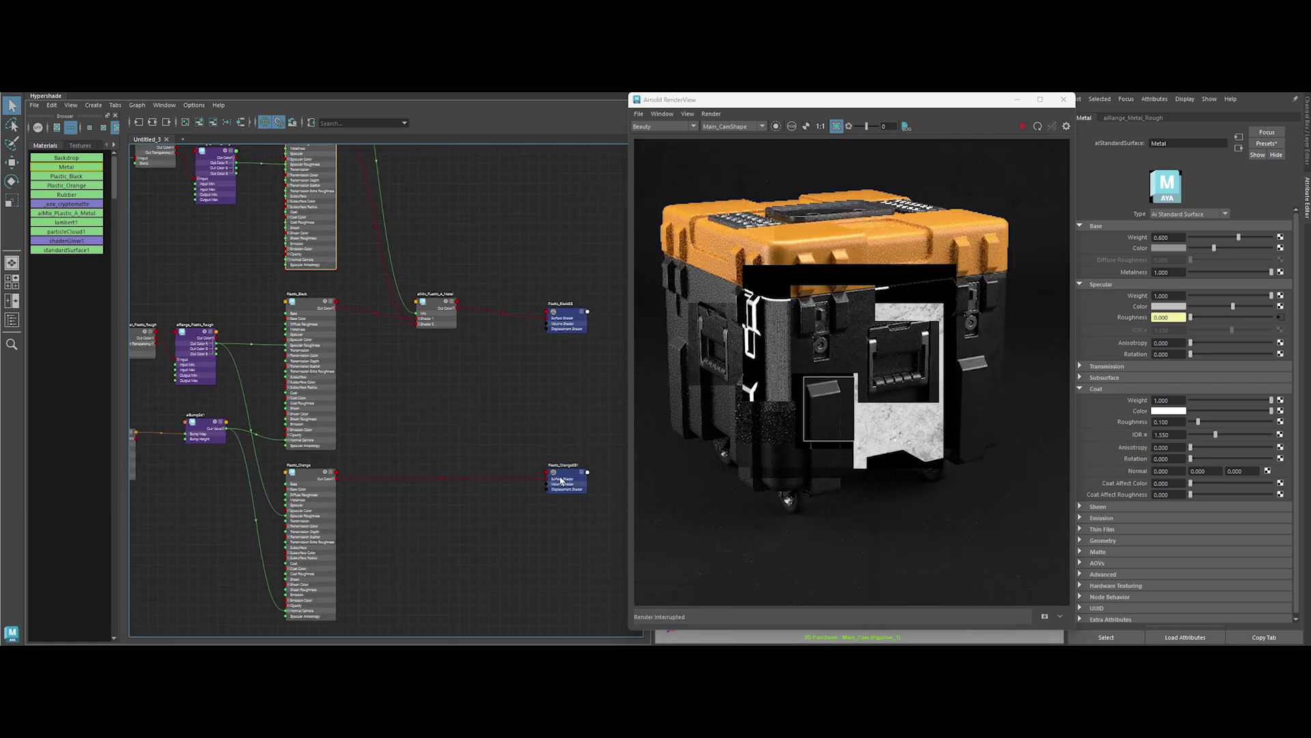
# Create an aiMixShader taking Plastic_Orange and Metal as its two shader inputs
pyautogui.moveTo(561, 481); pyautogui.dragTo(576, 483)
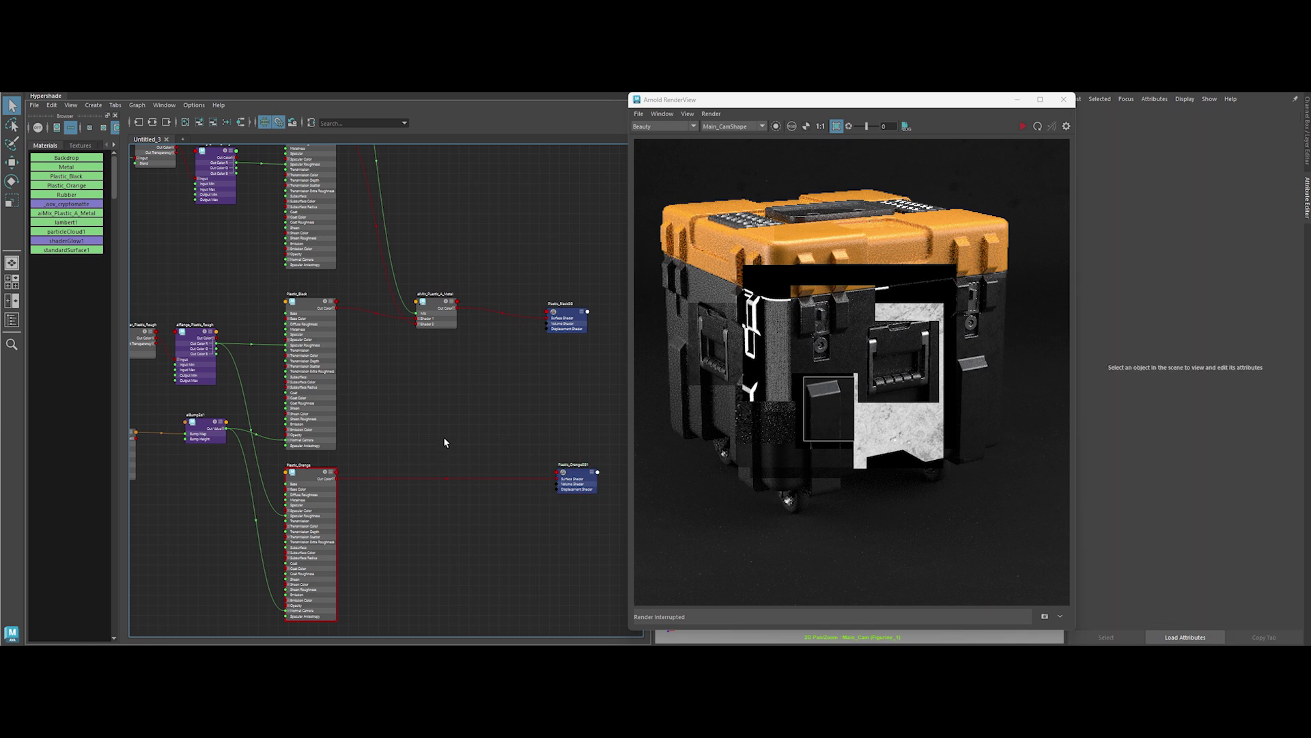
pyautogui.press('Tab')
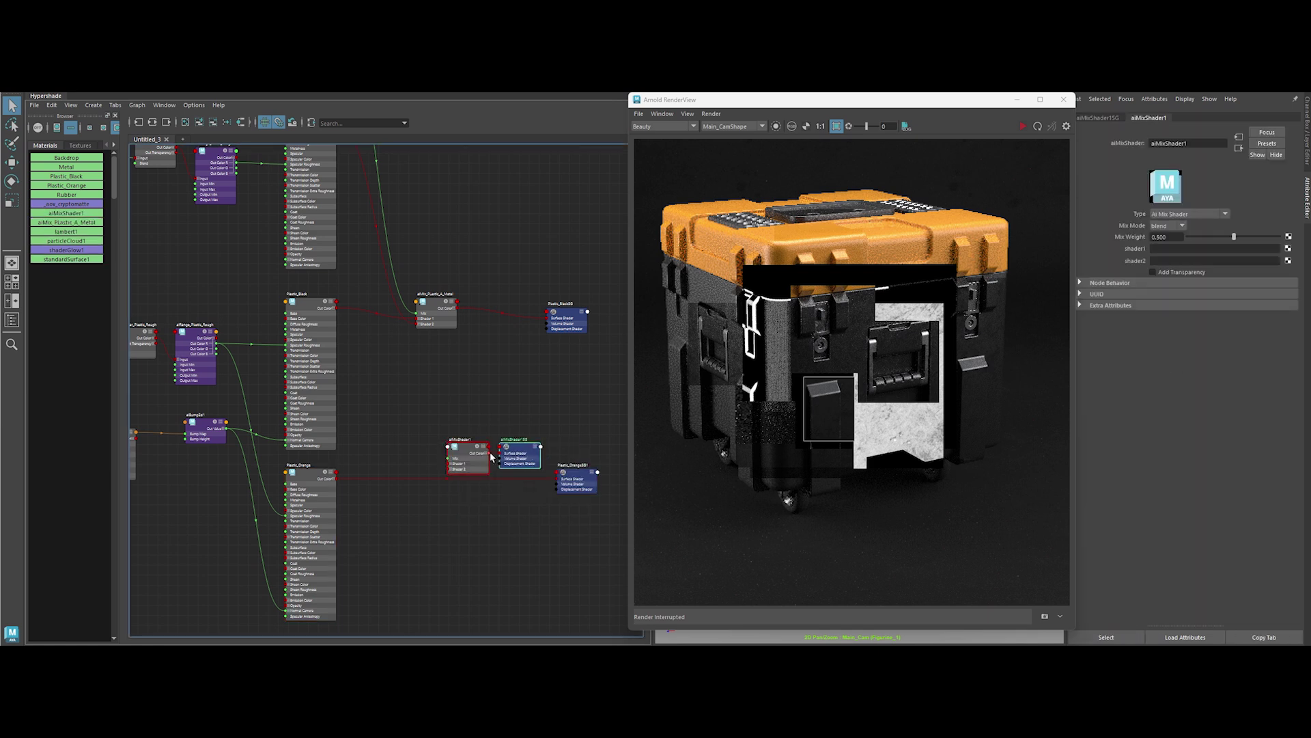
pyautogui.scroll(3, 444, 437)
pyautogui.moveTo(286, 195); pyautogui.dragTo(440, 583)
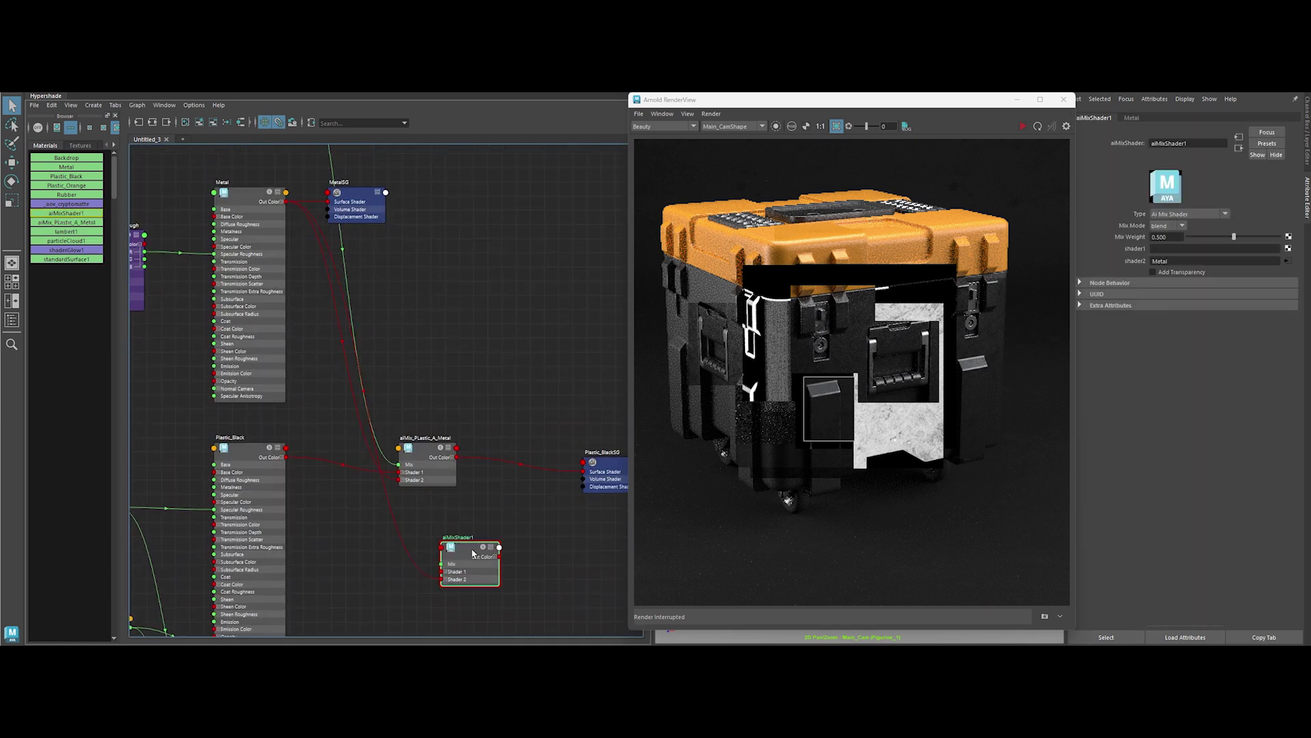
pyautogui.scroll(-2, 441, 582)
# Plug the new mix shader into Plastic_OrangeSG and stop the interactive render
pyautogui.keyDown('alt'); pyautogui.moveTo(459, 582); pyautogui.dragTo(431, 412, button='middle'); pyautogui.keyUp('alt')
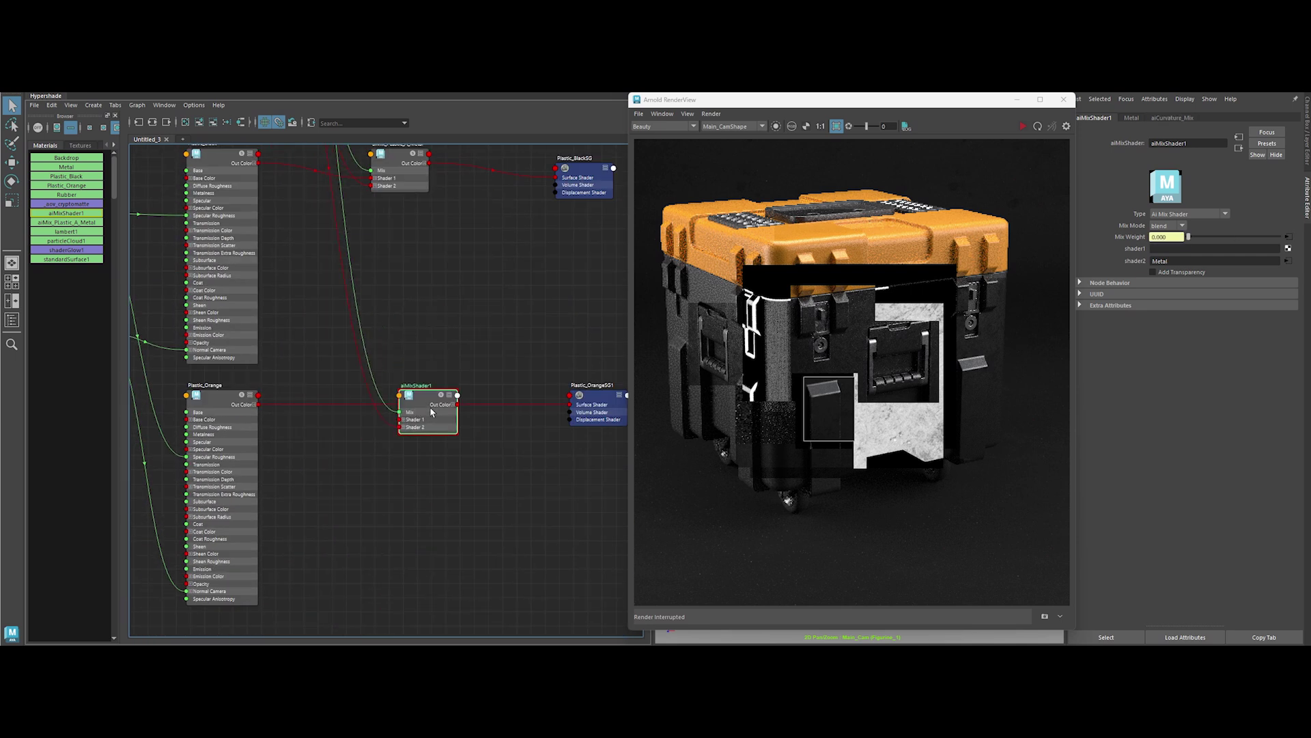
pyautogui.moveTo(457, 404); pyautogui.dragTo(574, 406)
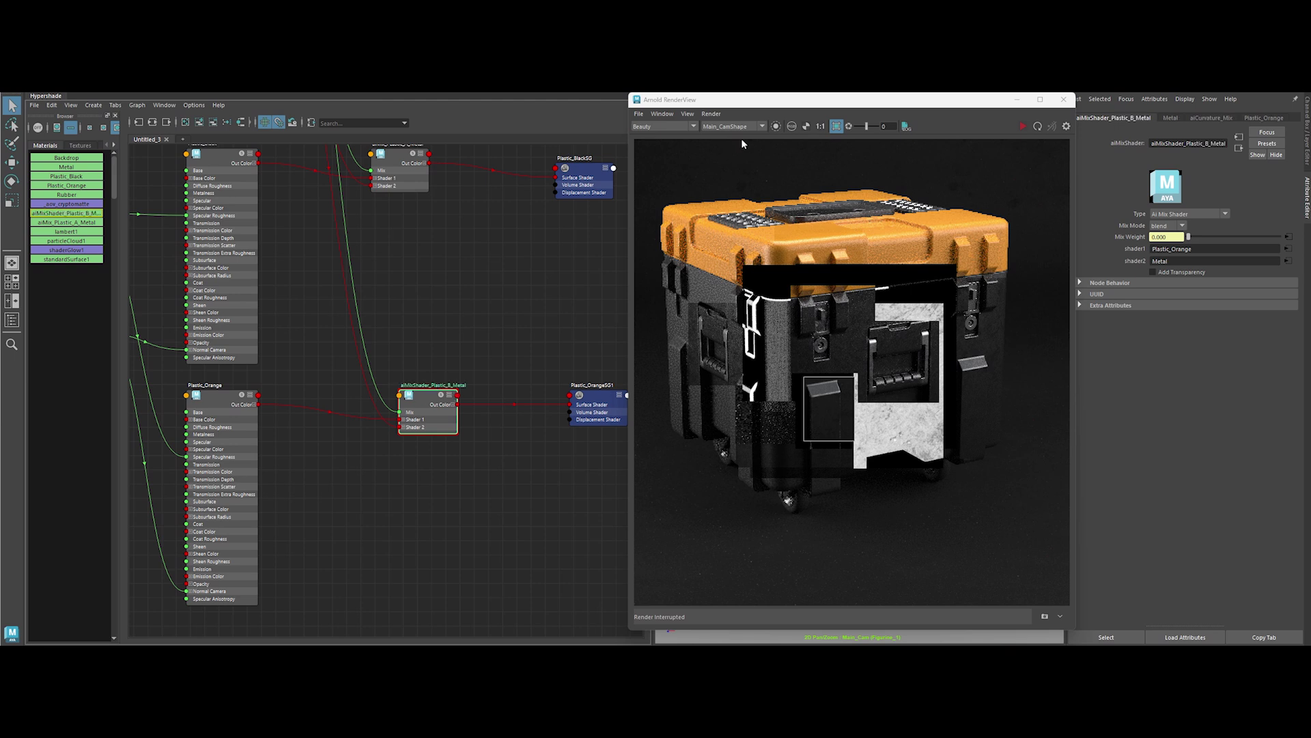
pyautogui.click(1023, 126)
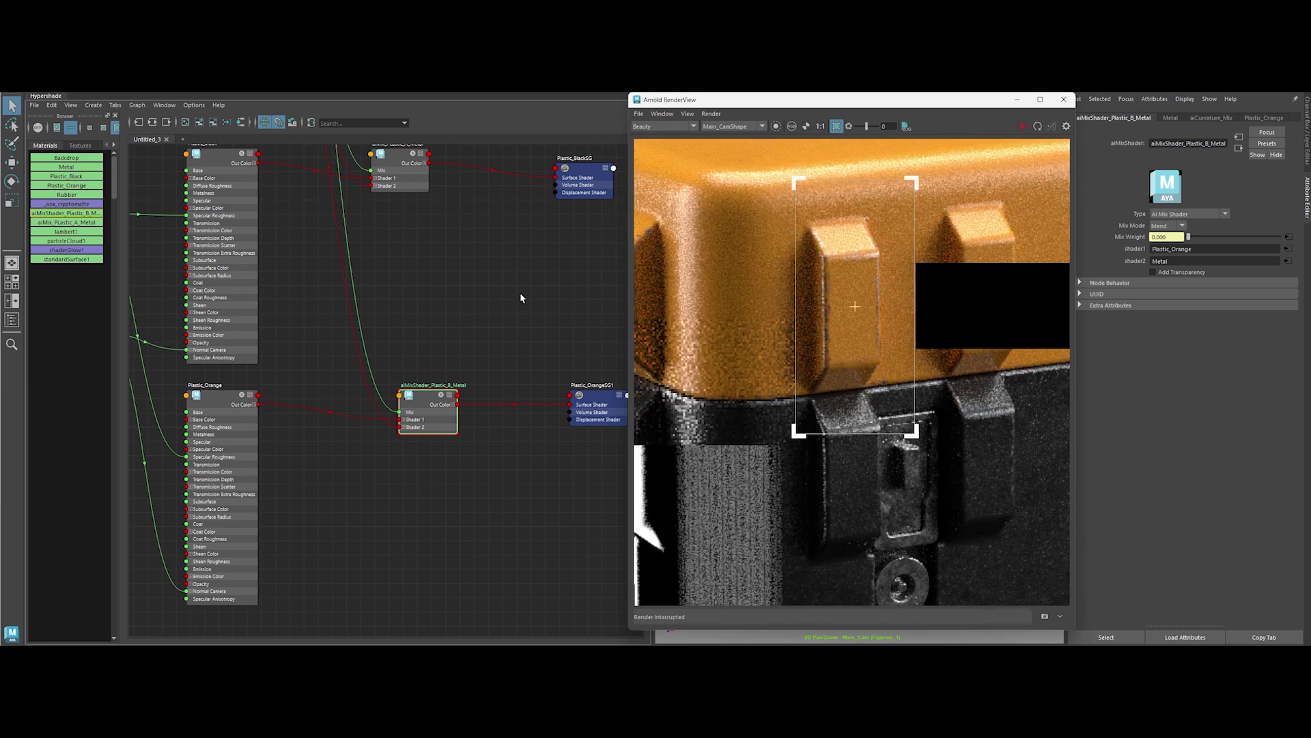
pyautogui.click(494, 297)
pyautogui.scroll(-5, 495, 296)
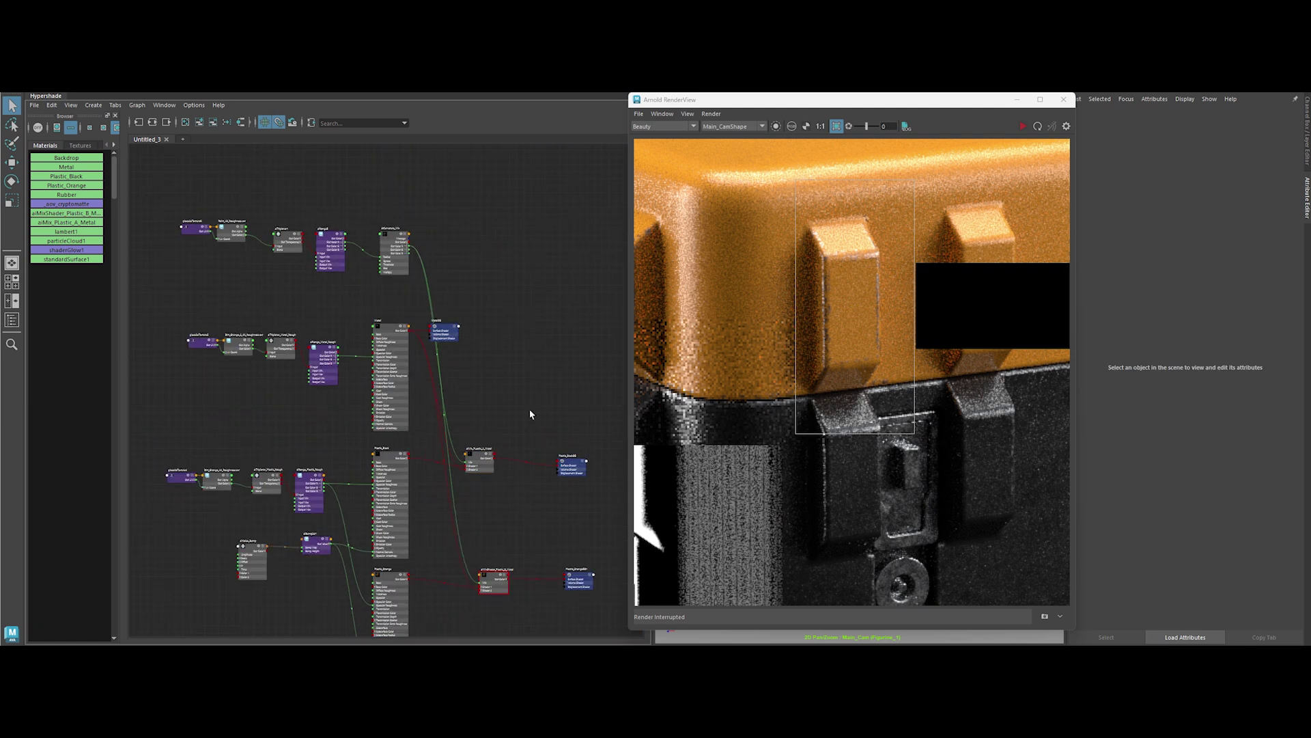
pyautogui.scroll(5, 530, 409)
# Add a new aiMixShader beside the black plastic for its shading group
pyautogui.press('Tab')
pyautogui.write('aimix')
pyautogui.press('Return')
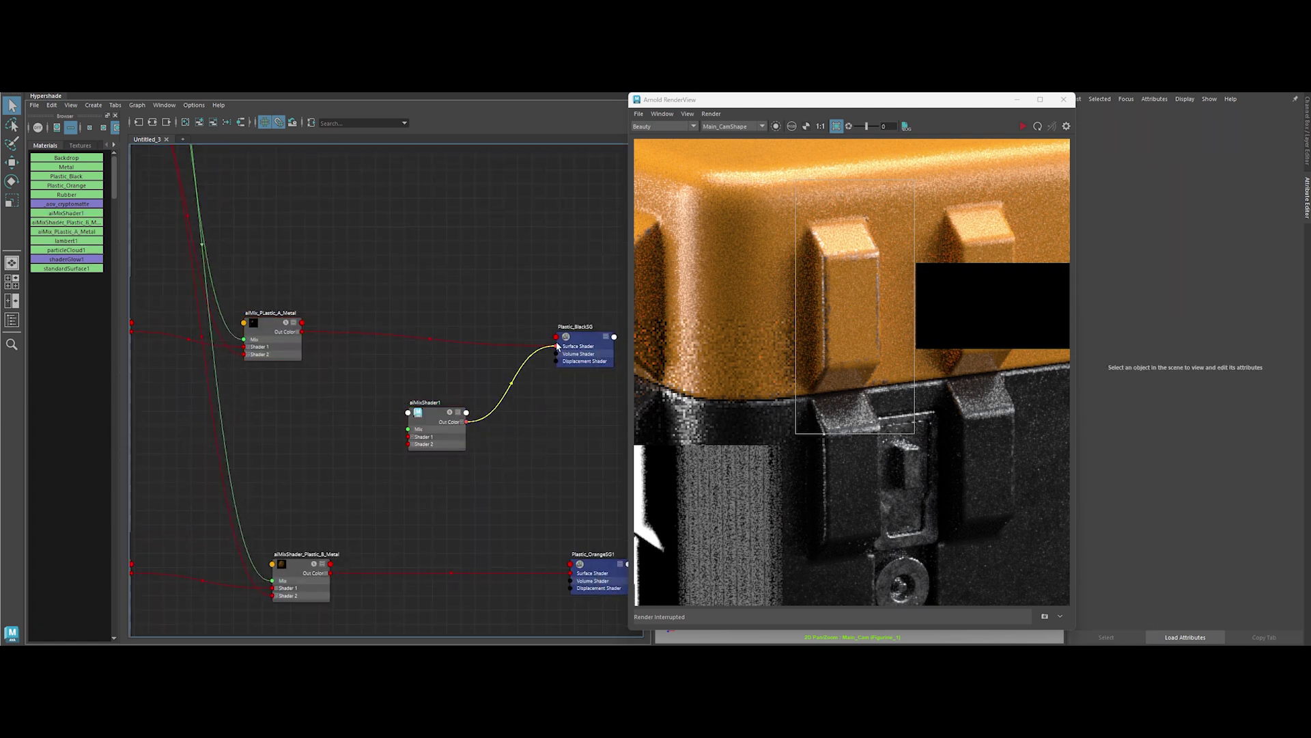
pyautogui.moveTo(439, 420); pyautogui.dragTo(429, 342)
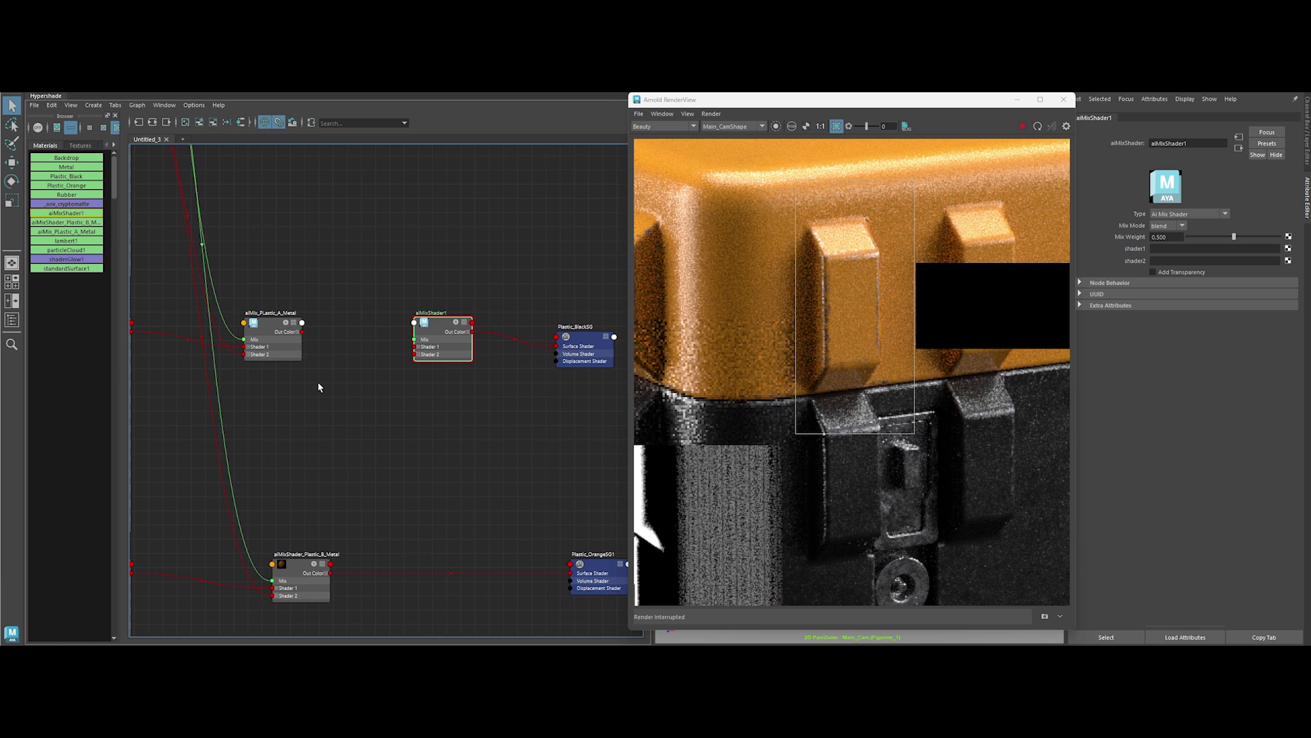
pyautogui.click(418, 461)
# Create an aiStandardSurface without its shading group and name it aiDirt
pyautogui.press('Tab')
pyautogui.write('aist')
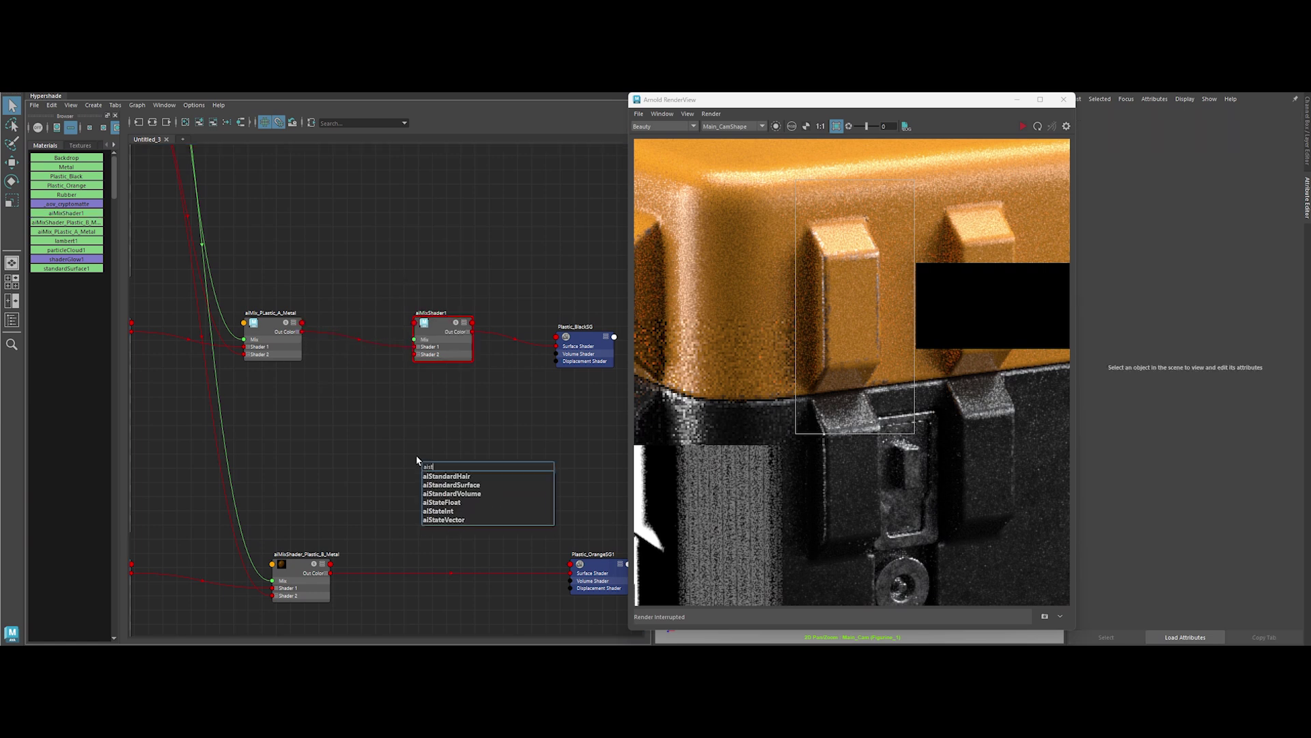
pyautogui.press('Return')
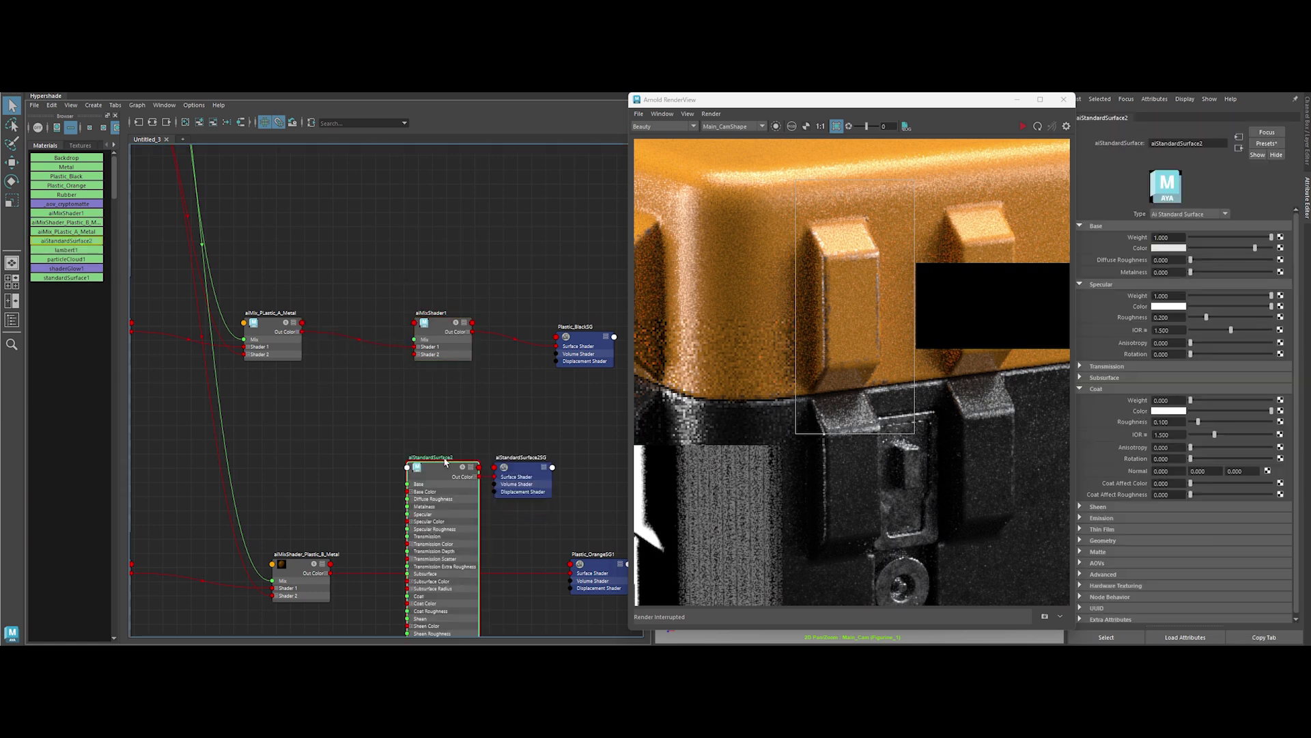
pyautogui.press('Delete')
pyautogui.doubleClick(435, 457)
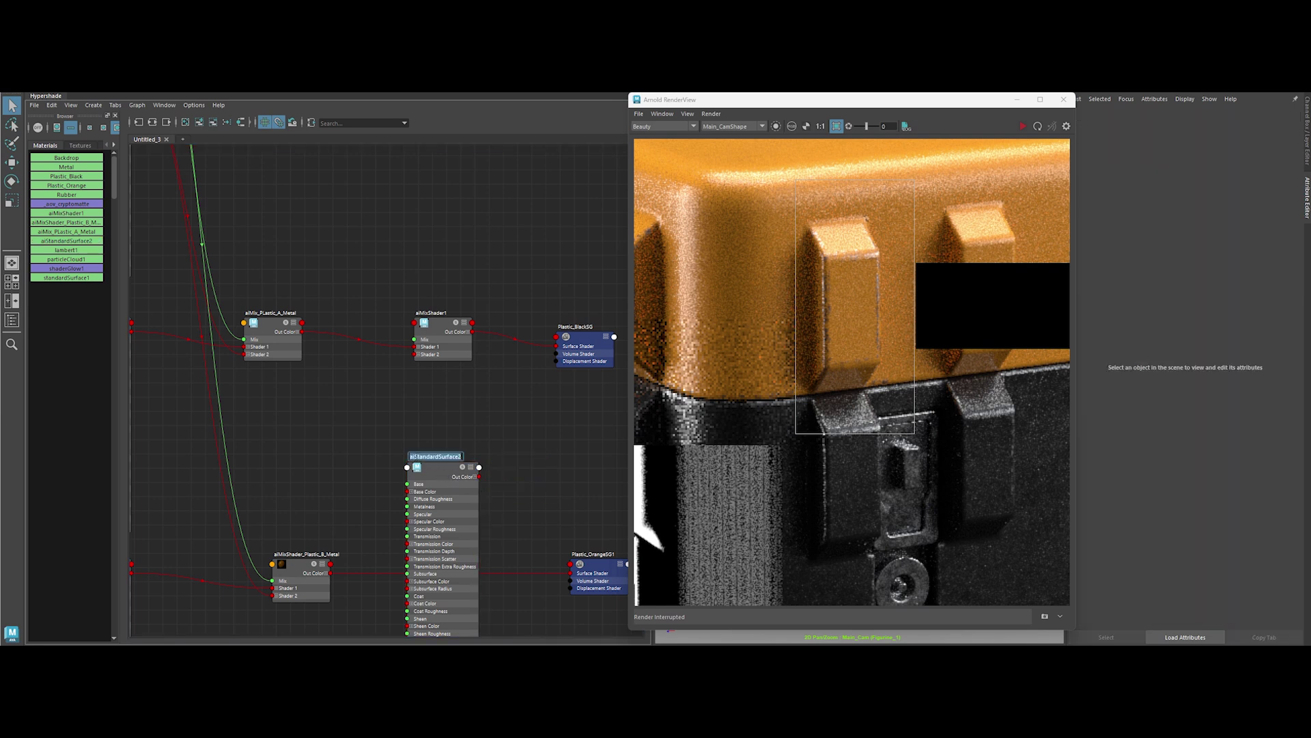
pyautogui.write('aiDirt')
pyautogui.press('Return')
# Connect aiDirt into the black plastic's mix shader and tidy its node display
pyautogui.moveTo(478, 467); pyautogui.dragTo(430, 384)
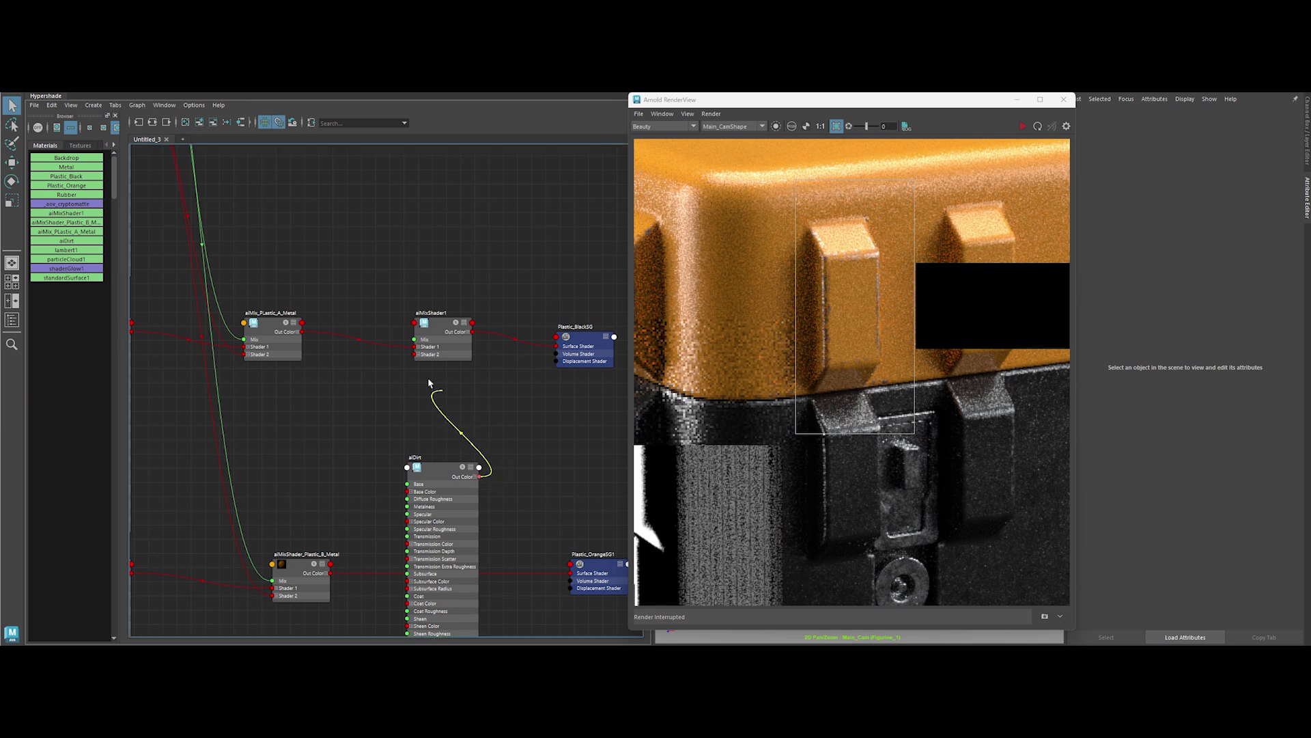
pyautogui.moveTo(425, 469); pyautogui.dragTo(421, 448)
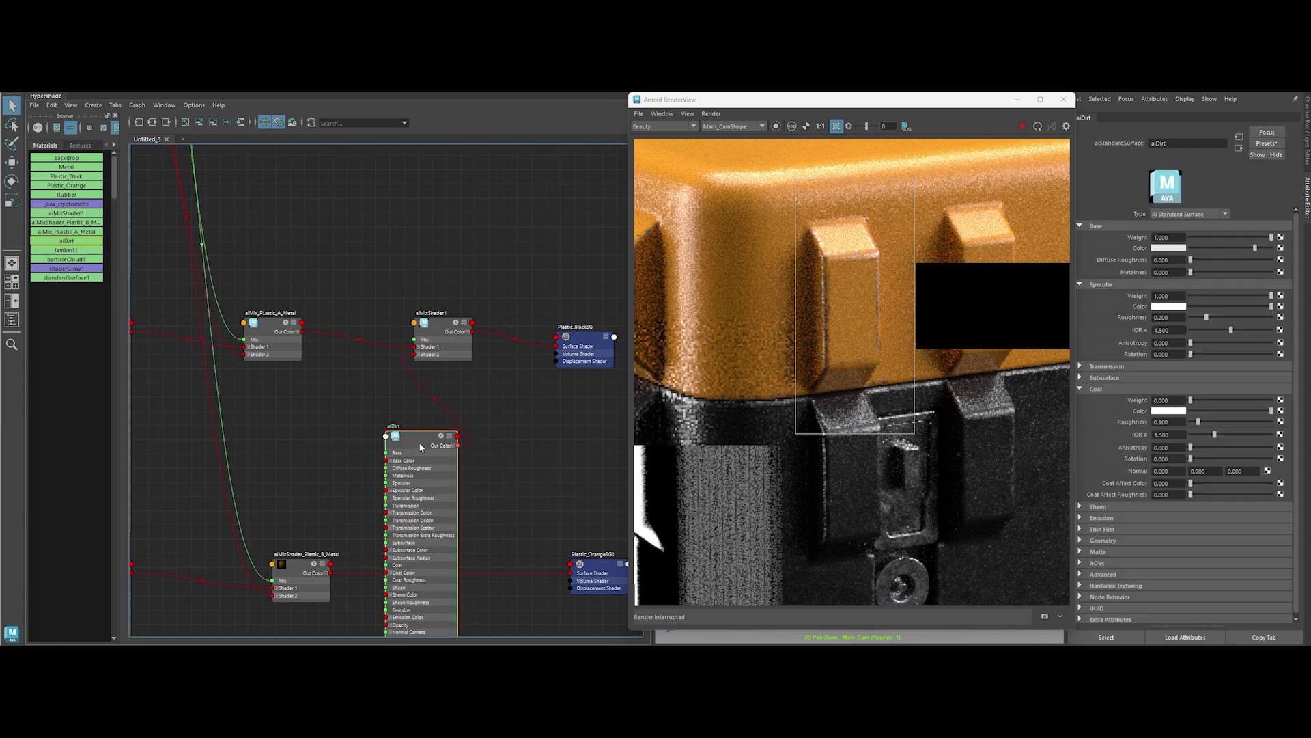
pyautogui.press('1')
pyautogui.press('2')
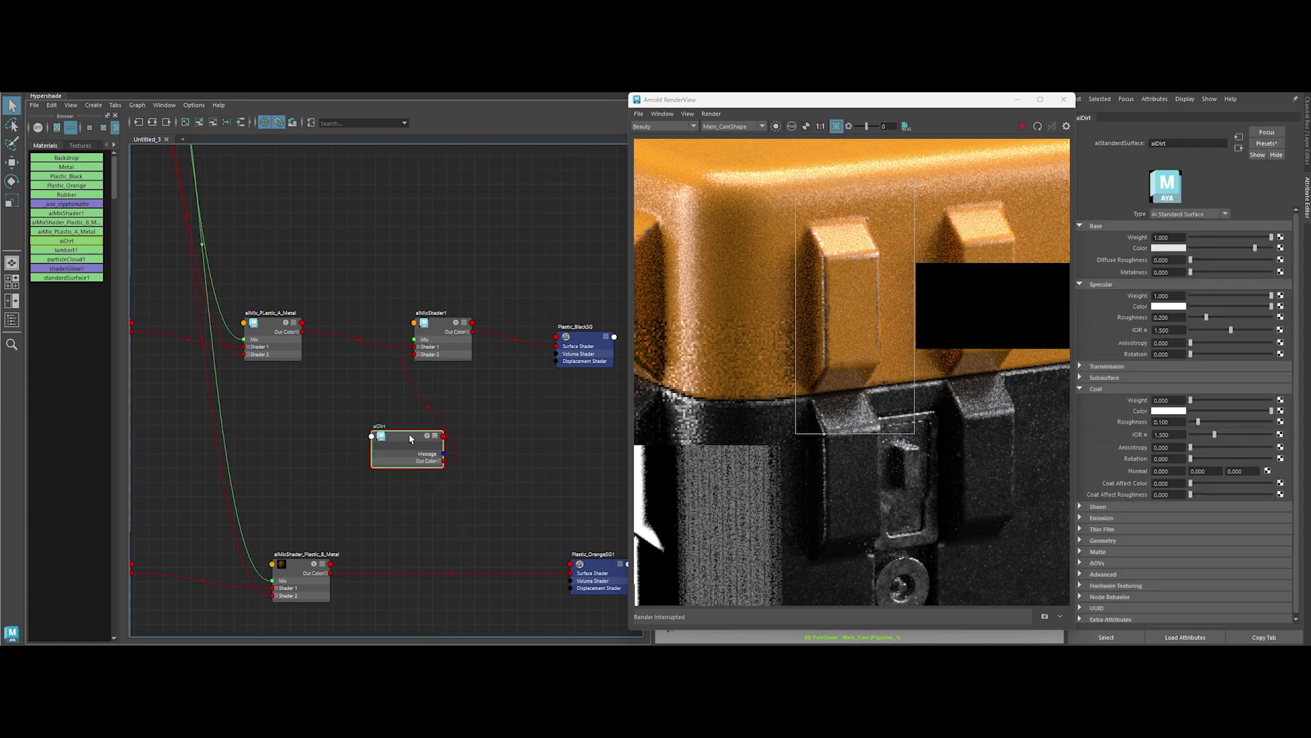
# Give aiDirt a darkened muted green base colour
pyautogui.click(1176, 249)
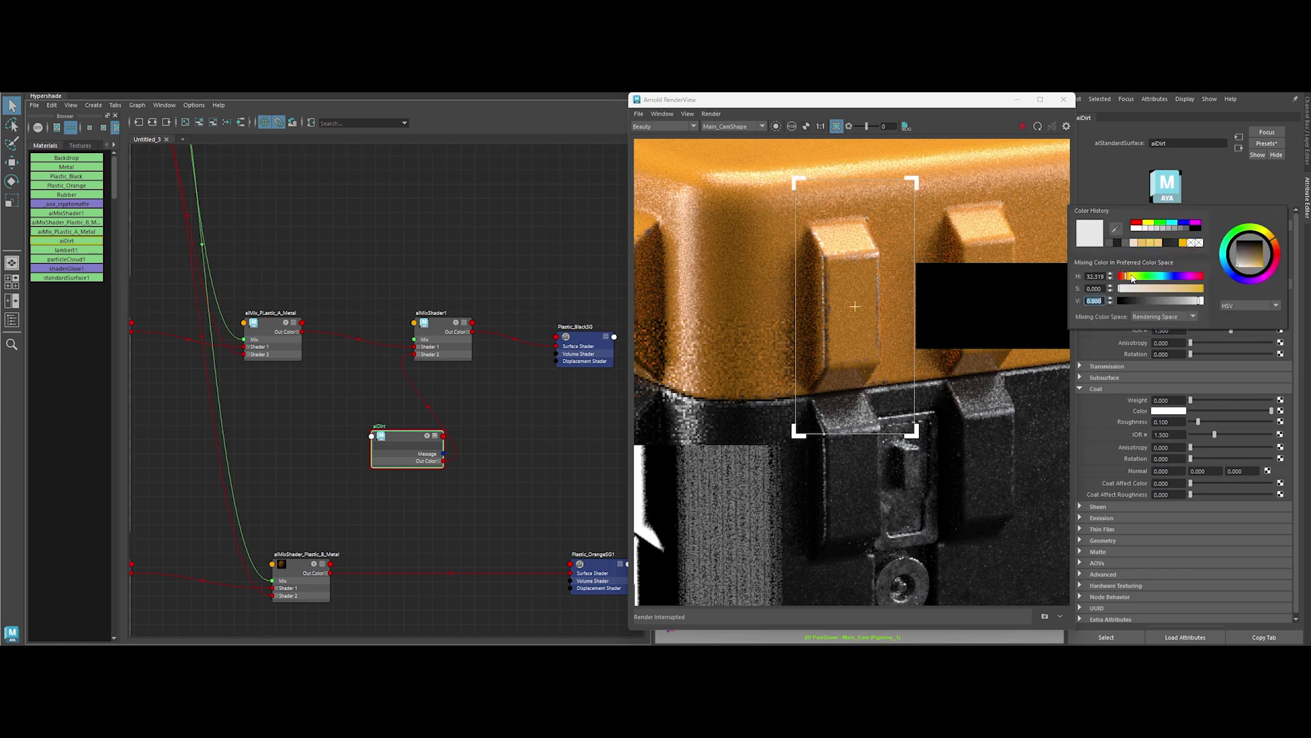
pyautogui.click(1181, 301)
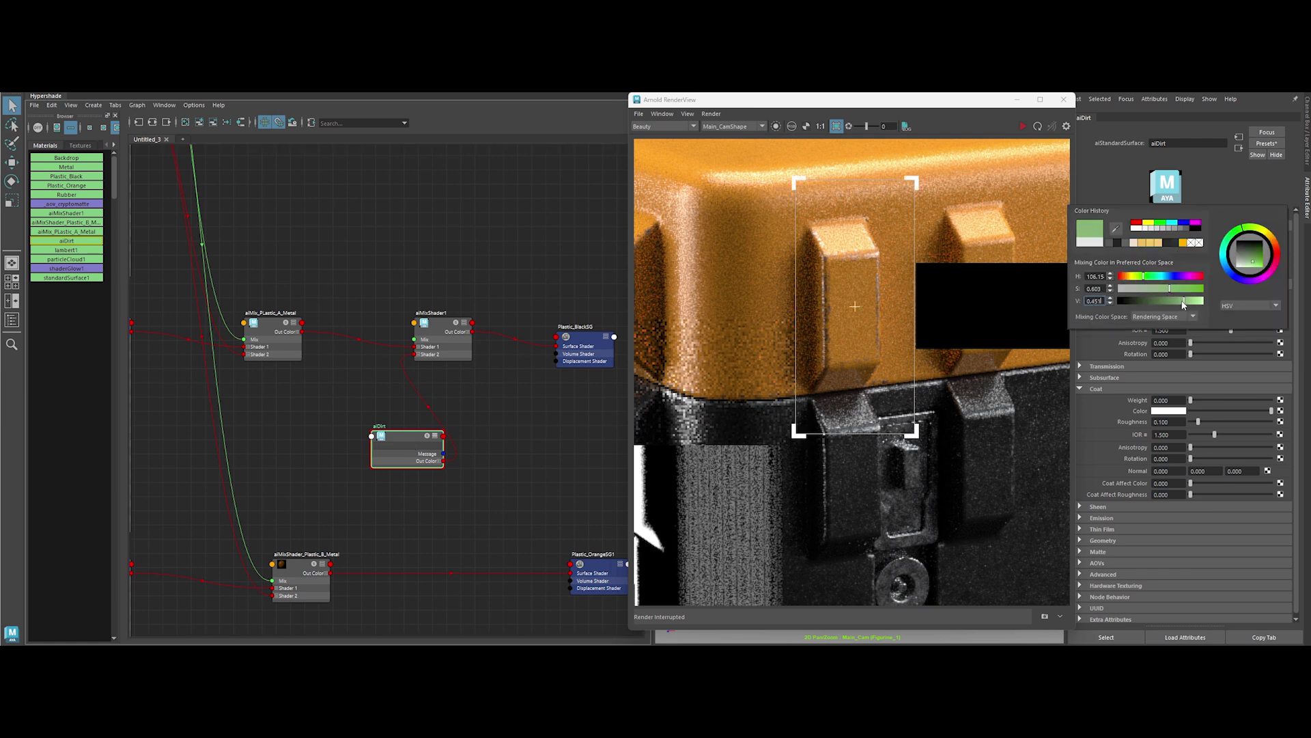
pyautogui.click(1134, 183)
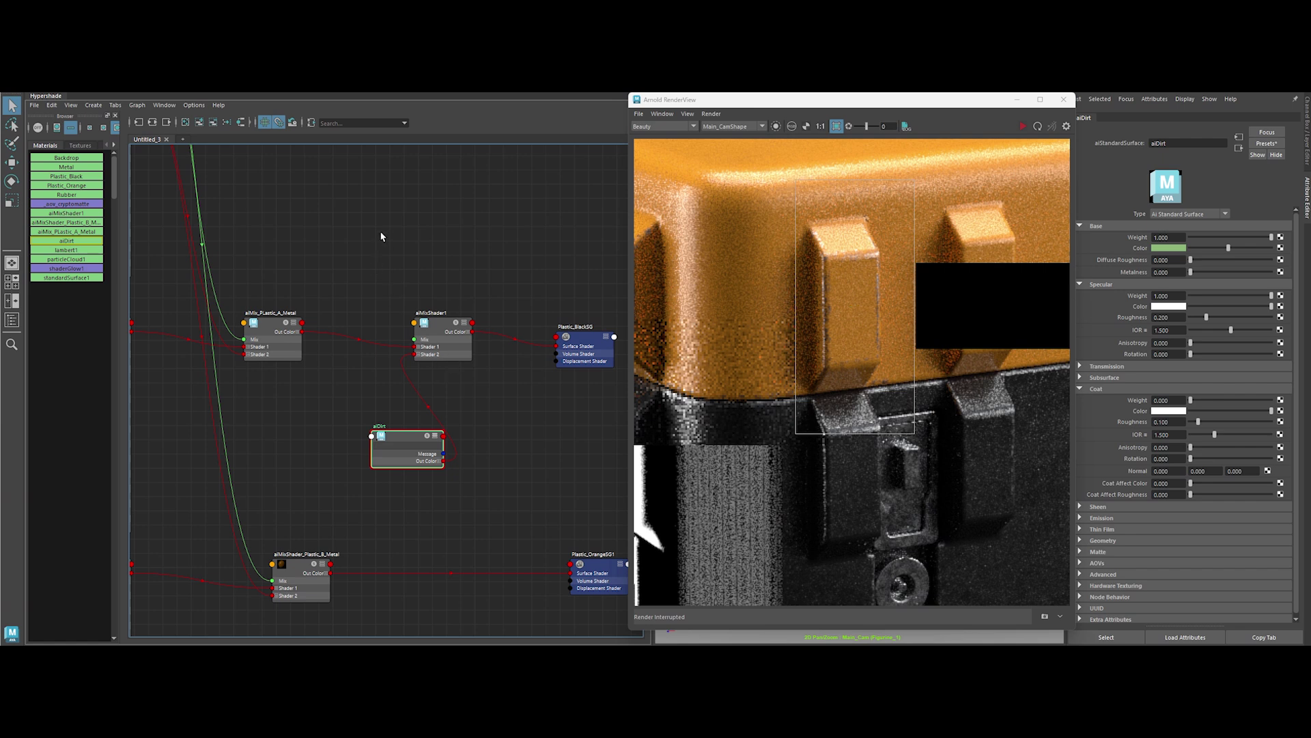
pyautogui.keyDown('alt'); pyautogui.moveTo(381, 236); pyautogui.dragTo(446, 383, button='middle'); pyautogui.keyUp('alt')
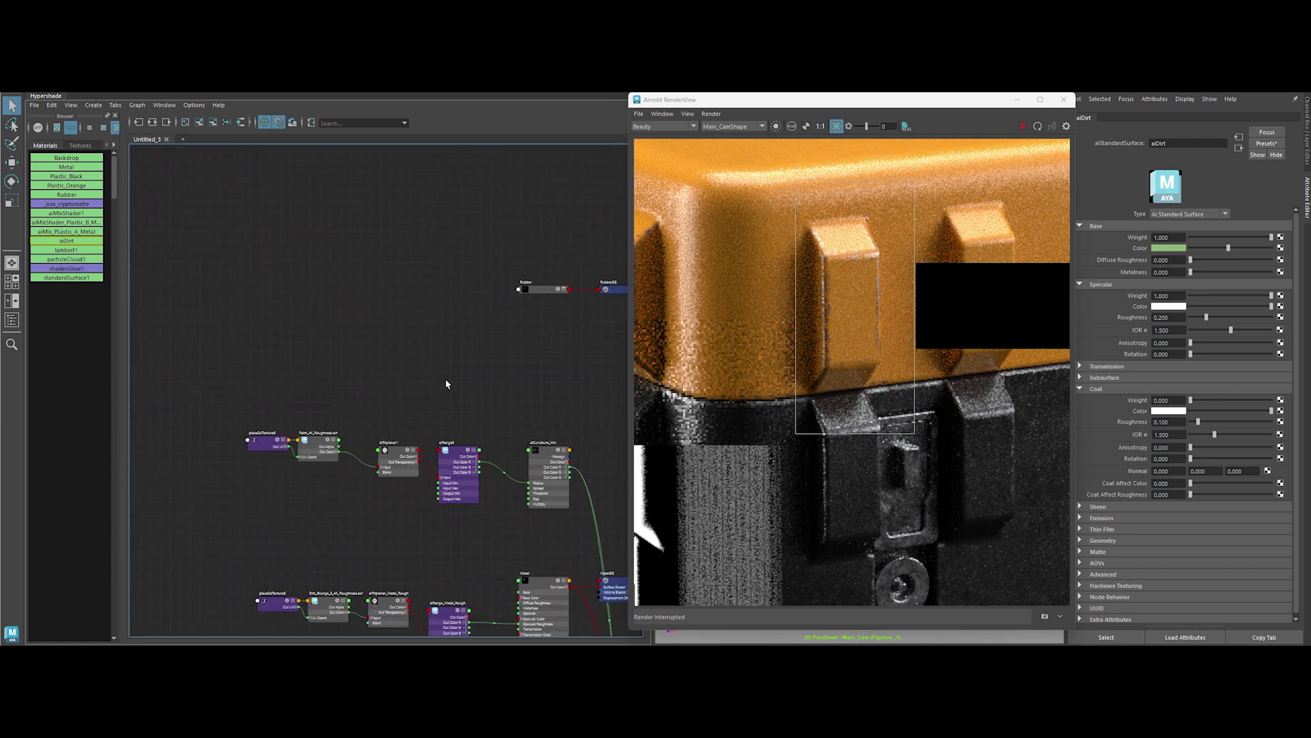
pyautogui.scroll(3, 445, 384)
# Create an ambient occlusion node in the shading graph
pyautogui.click(447, 352)
pyautogui.press('Tab')
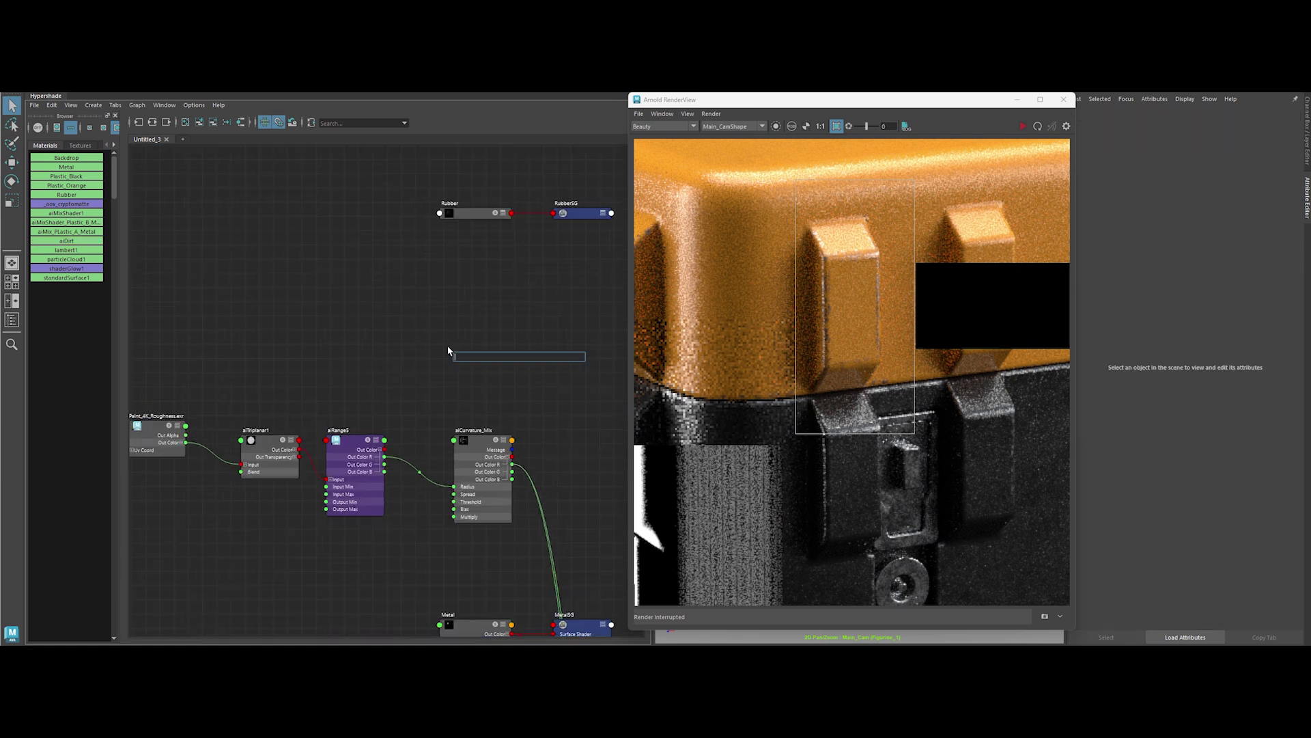
pyautogui.write('aiam')
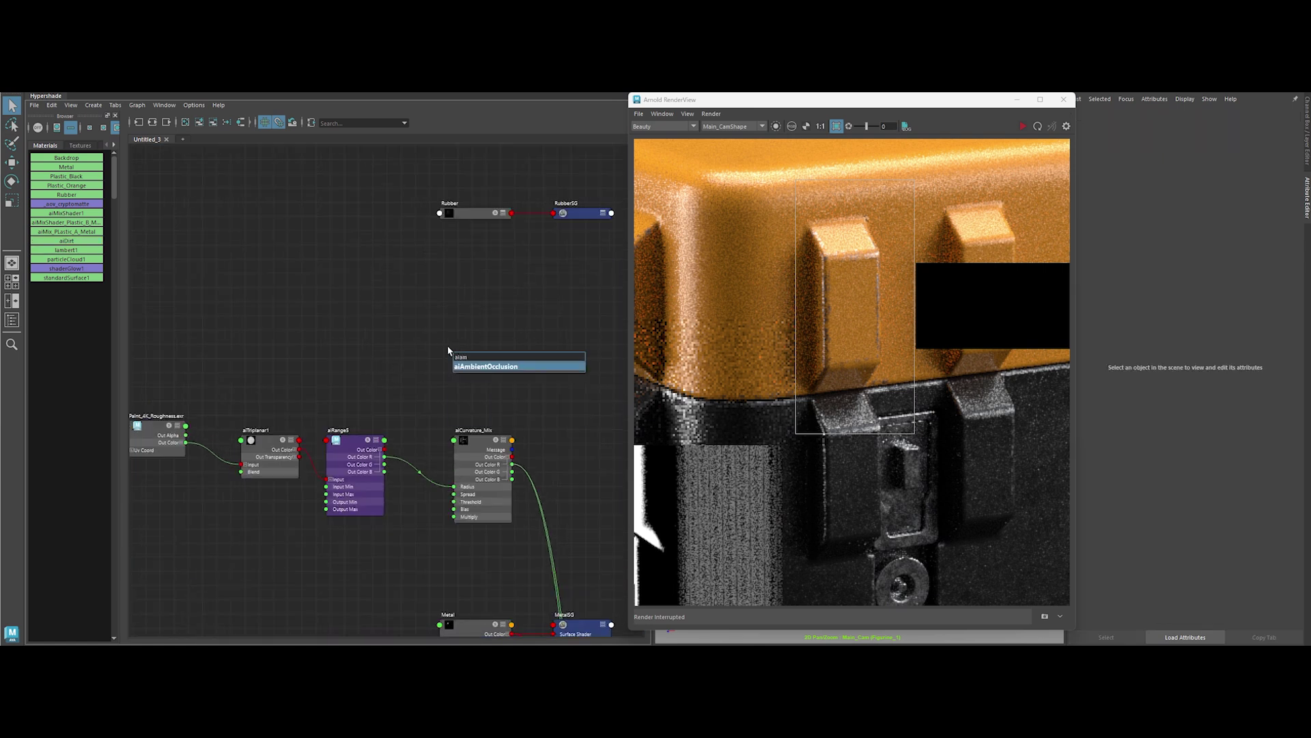
pyautogui.press('Return')
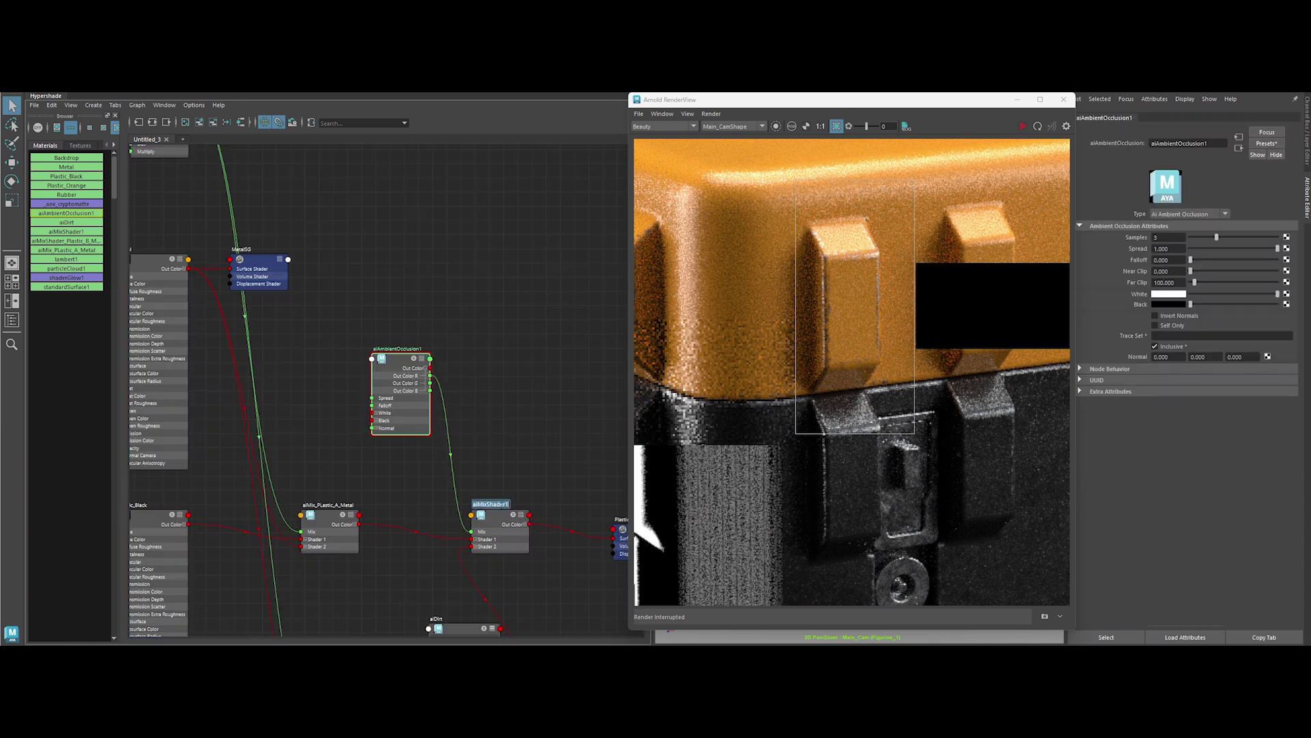
pyautogui.scroll(-3, 519, 300)
pyautogui.scroll(-3, 777, 404)
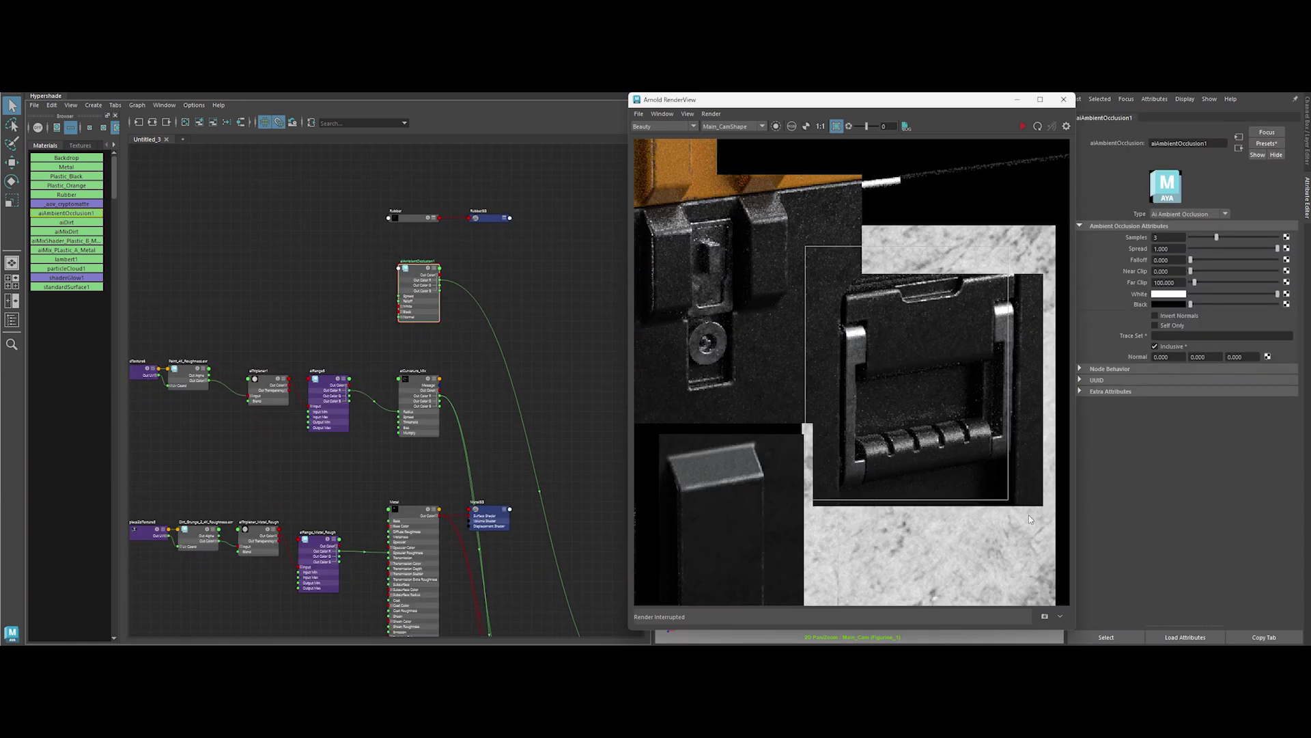
# Preview the occlusion alone, toggle Self Only, reduce spread to about 0.167, and adjust samples
pyautogui.moveTo(1029, 515); pyautogui.dragTo(878, 462)
pyautogui.press('F5')
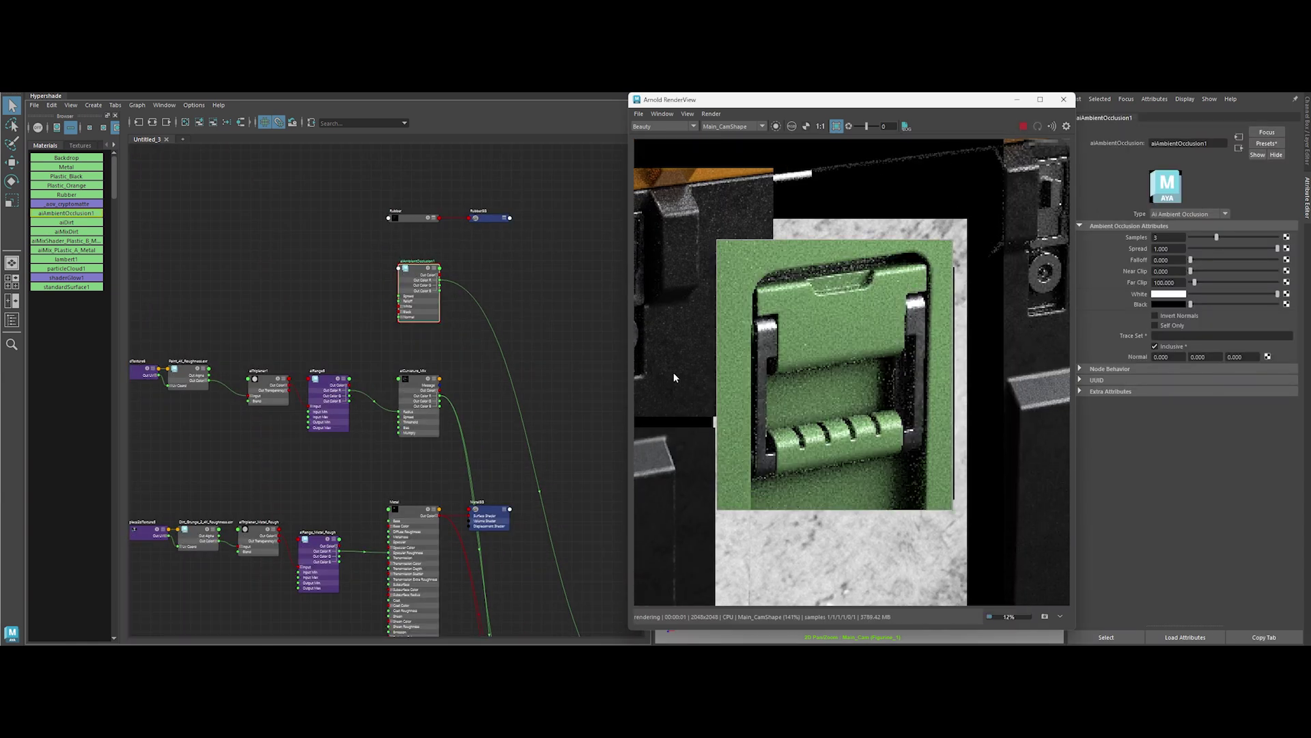
pyautogui.click(777, 126)
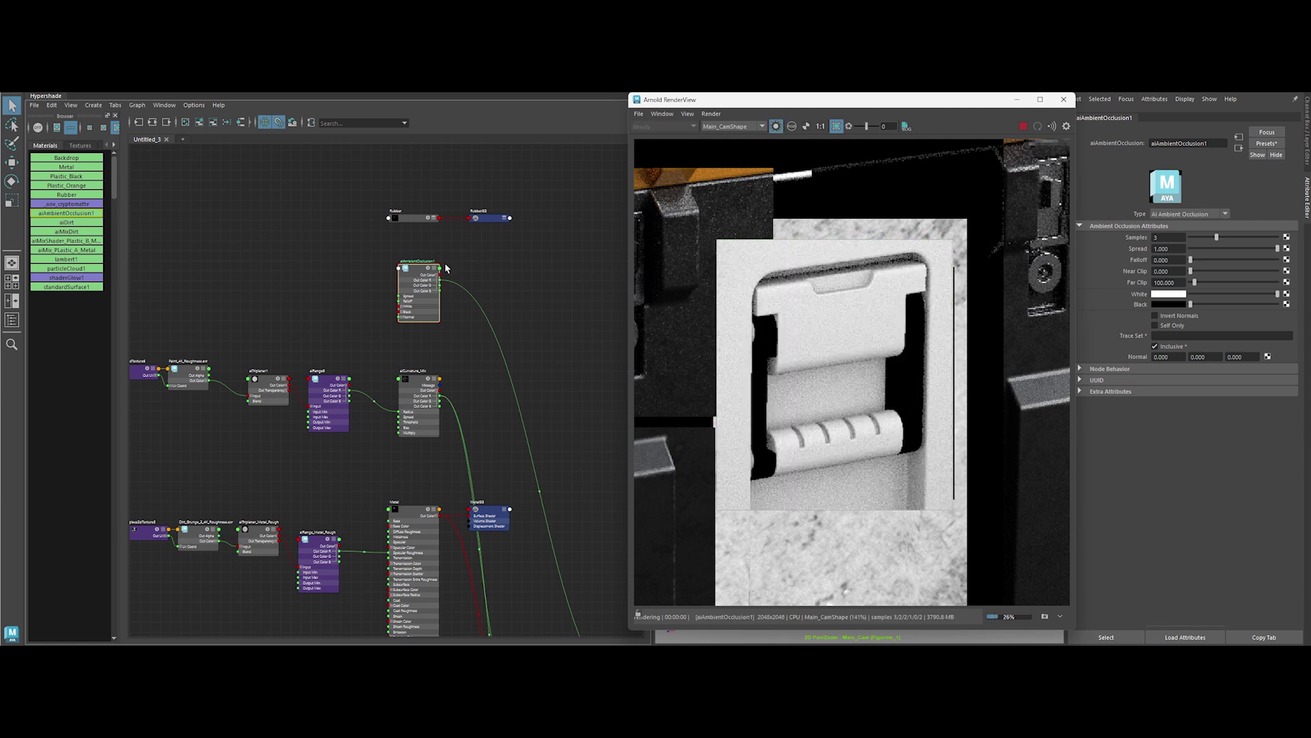
pyautogui.click(1176, 327)
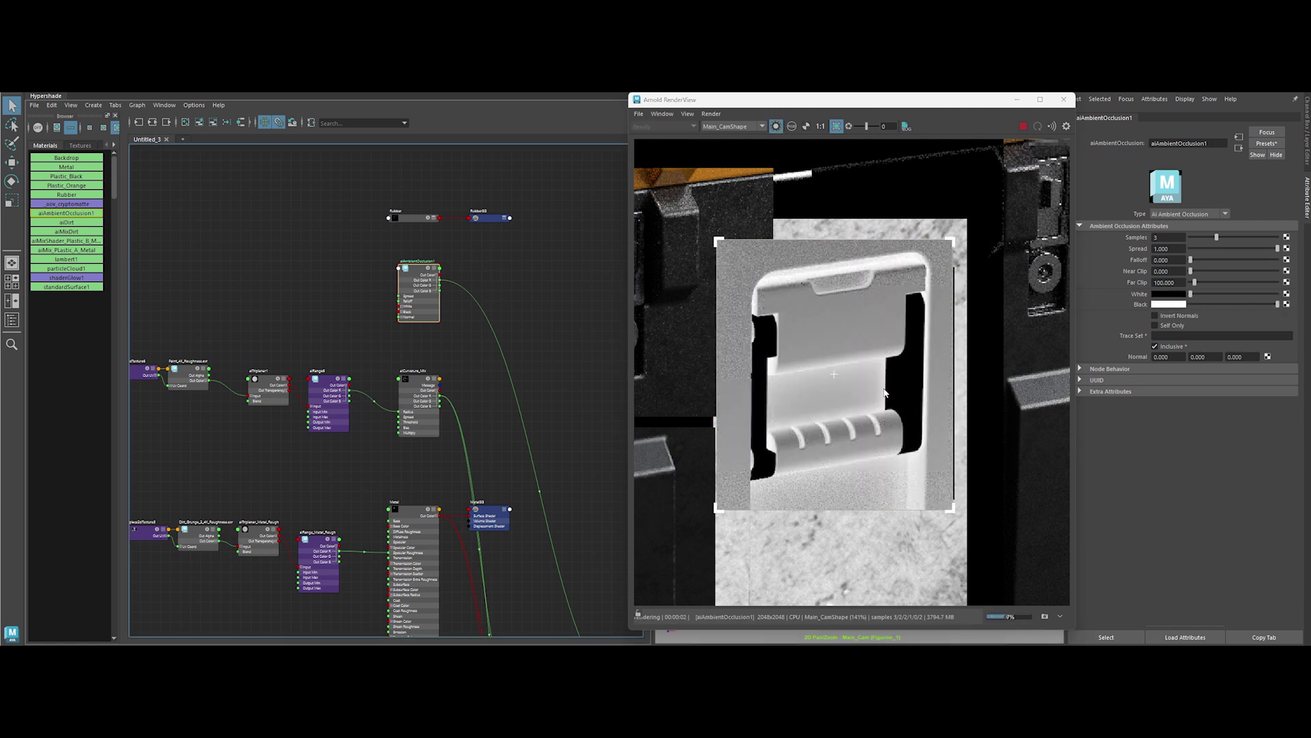
pyautogui.moveTo(1216, 238); pyautogui.dragTo(1157, 237)
pyautogui.moveTo(1282, 249); pyautogui.dragTo(1200, 250)
pyautogui.click(1021, 128)
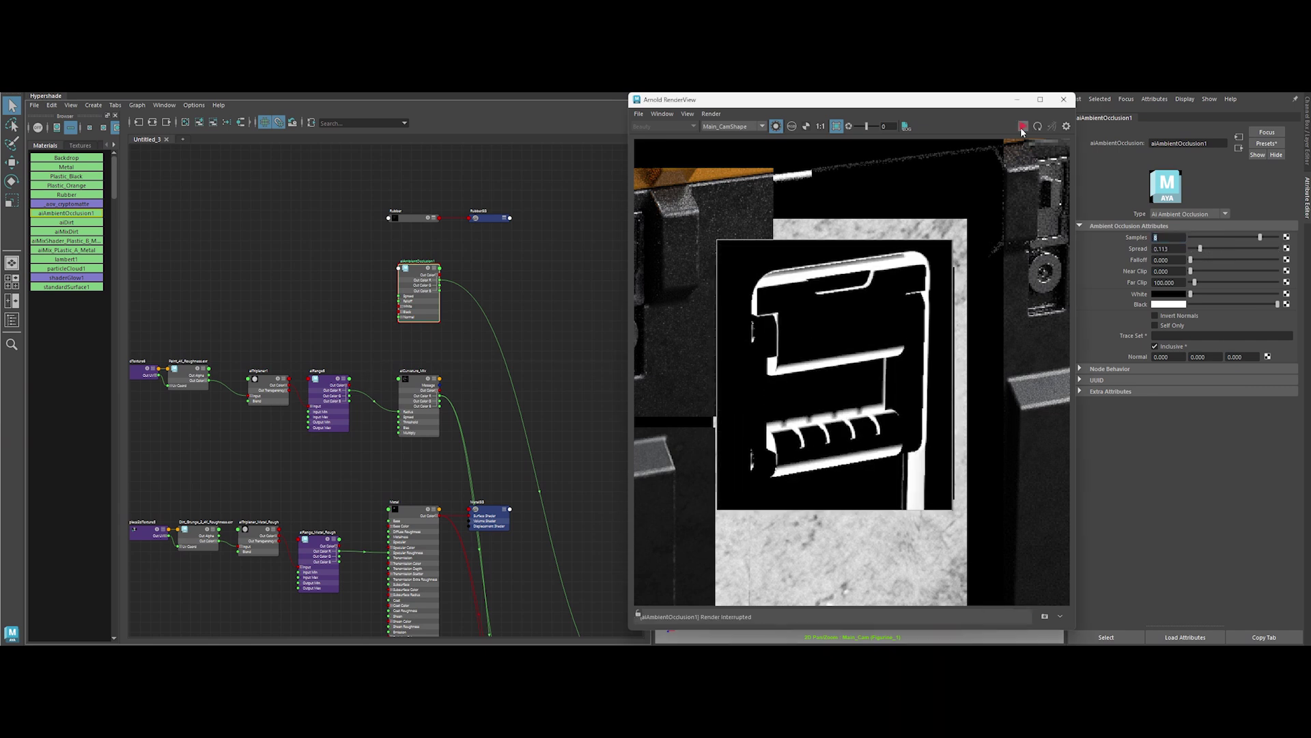
pyautogui.write('AO')
# Preview Leakage_4K_Roughness.exr from the Surface_Imperfections texture folder
pyautogui.click(422, 326)
pyautogui.scroll(3, 422, 326)
pyautogui.hotkey('alt', 'Tab')
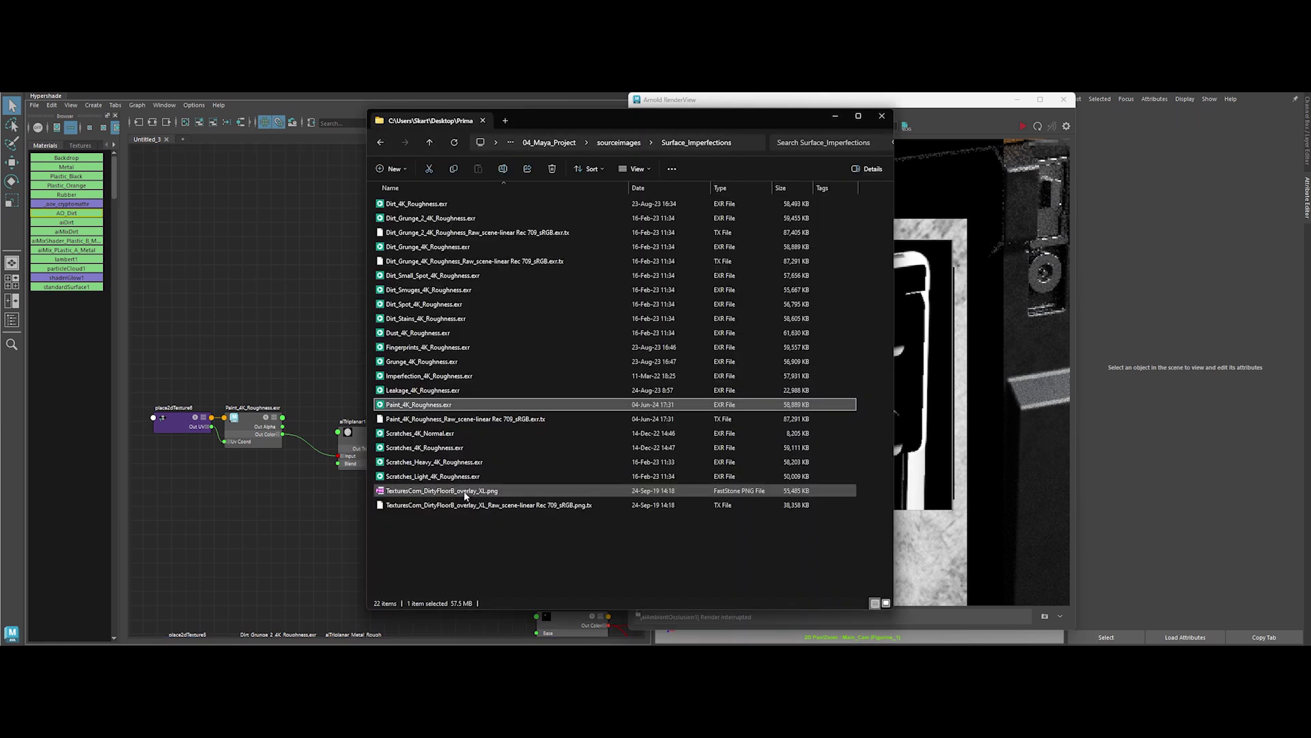
pyautogui.doubleClick(465, 386)
pyautogui.scroll(-1, 466, 386)
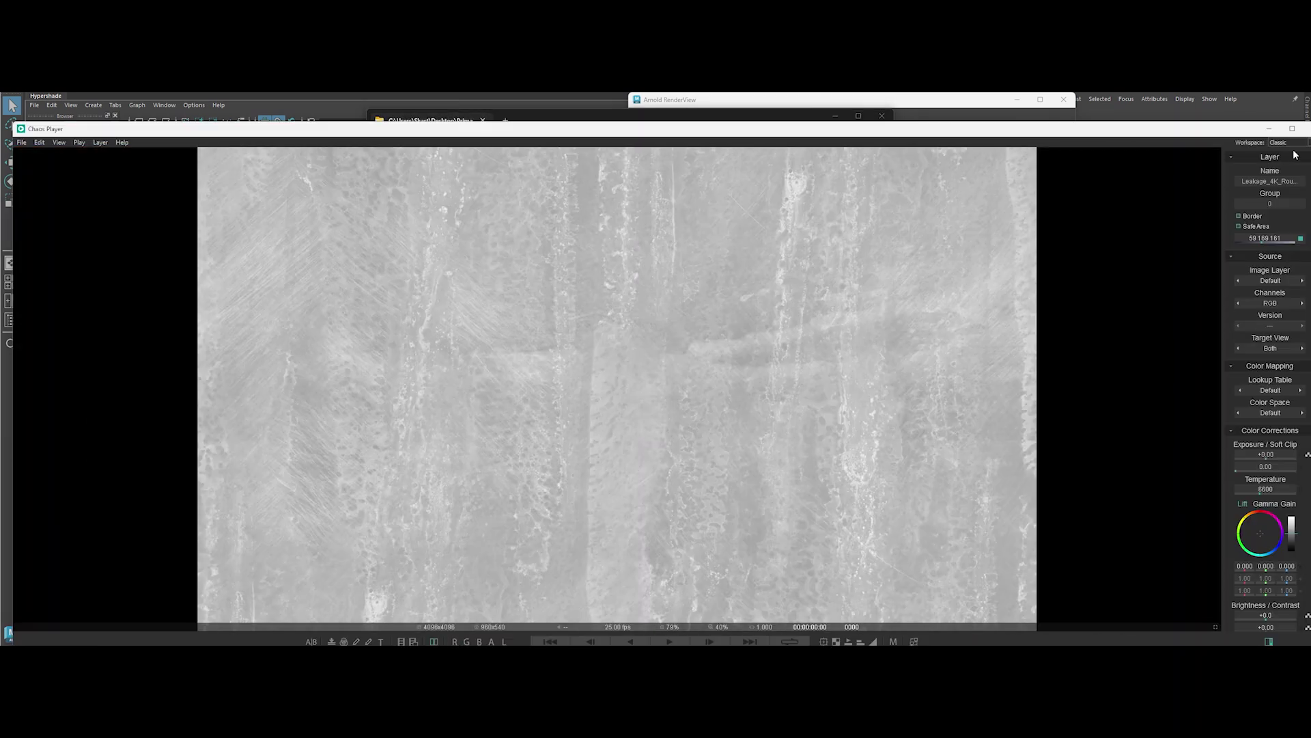
# Bring the Leakage_4K_Roughness texture into the shading graph as a file node
pyautogui.press('Escape')
pyautogui.hotkey('alt', 'F4')
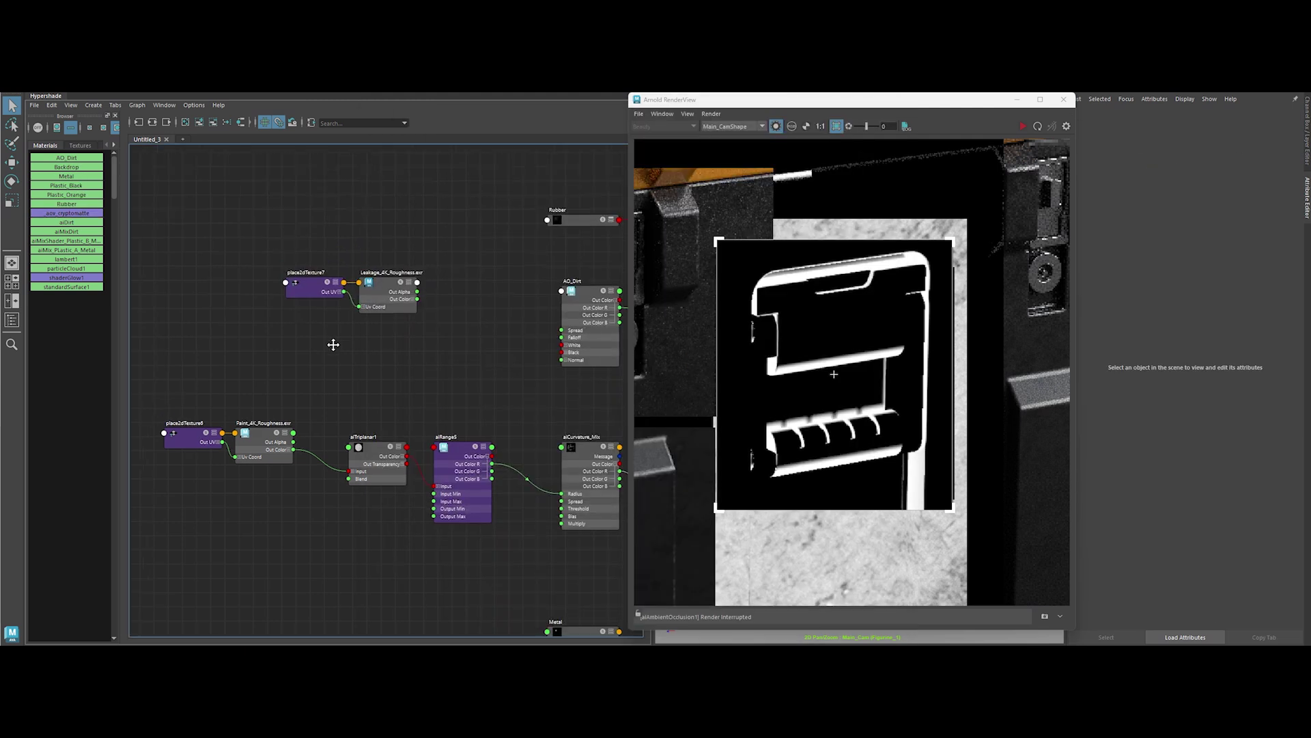
pyautogui.moveTo(341, 393); pyautogui.dragTo(267, 293)
# Add aiTriplanar and aiRange nodes after the leakage texture
pyautogui.press('Tab')
pyautogui.write('aiTriplanar')
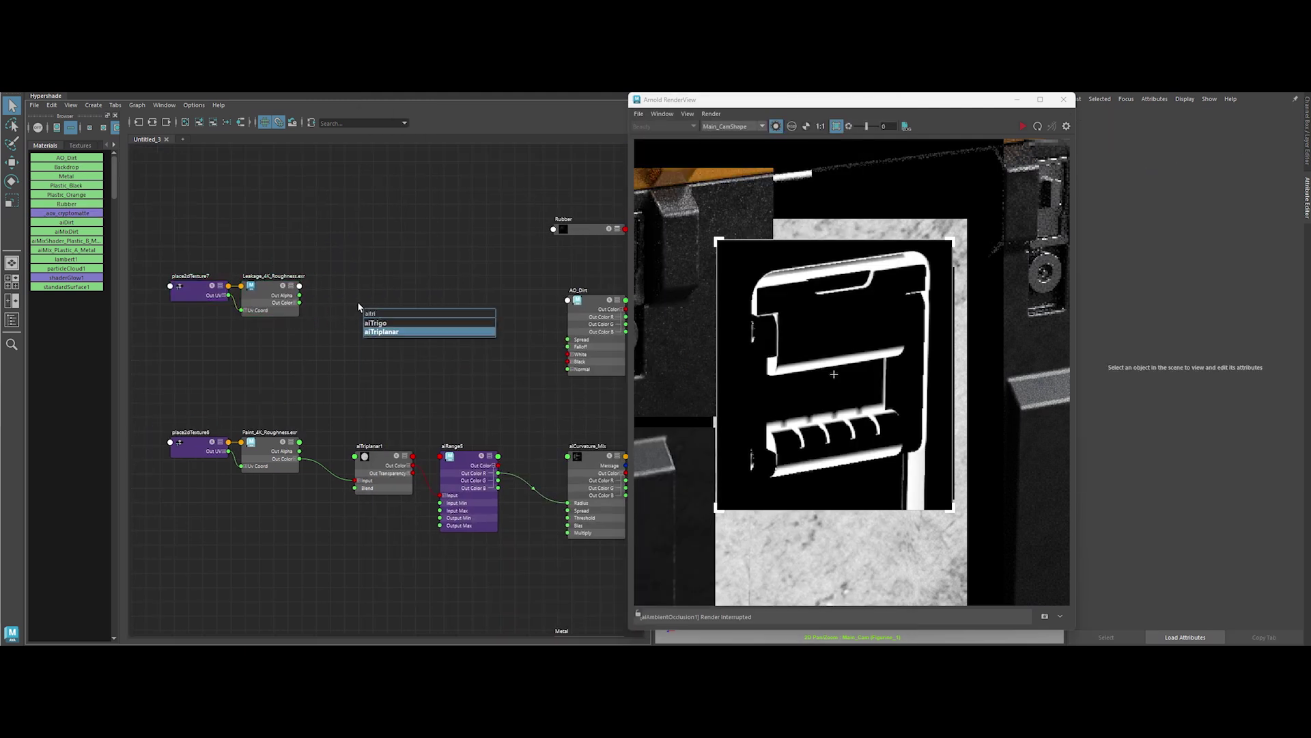
pyautogui.press('Return')
pyautogui.press('Tab')
pyautogui.write('aiRange')
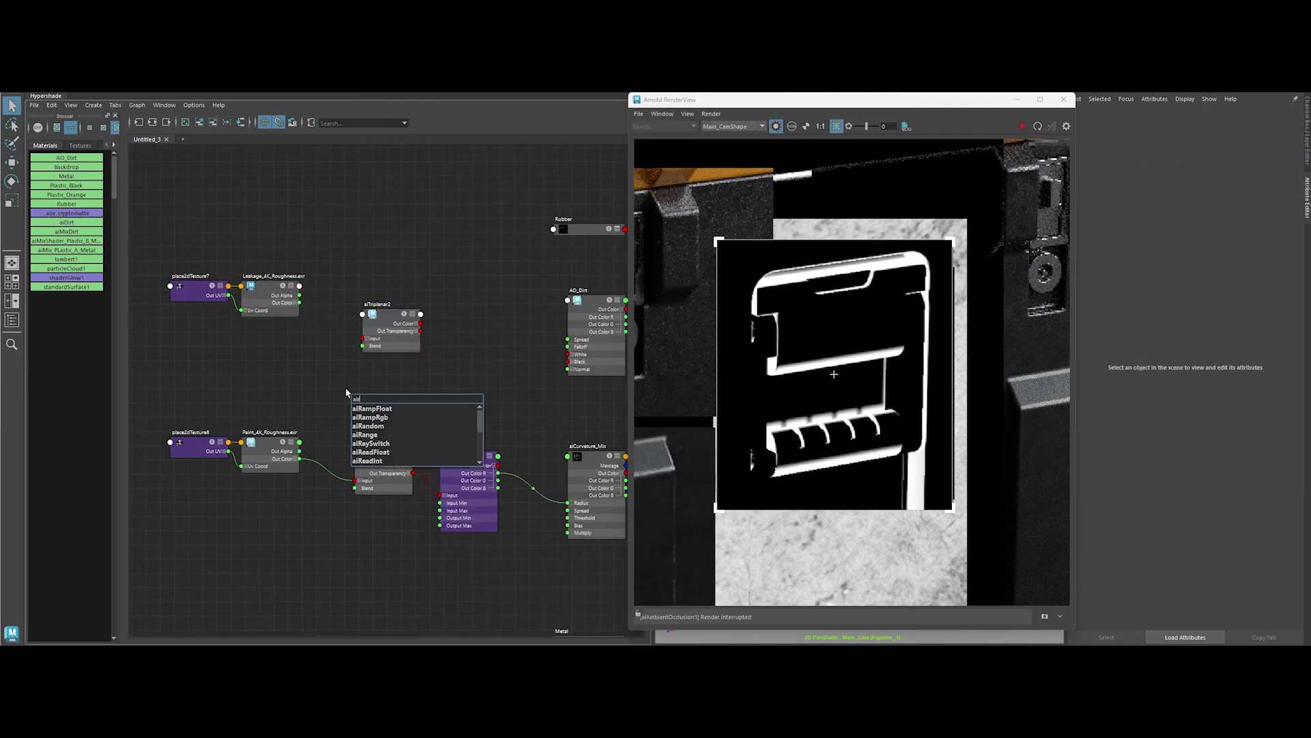
pyautogui.press('Return')
pyautogui.moveTo(349, 392)
pyautogui.mouseDown()
pyautogui.moveTo(446, 290)
pyautogui.moveTo(443, 317)
pyautogui.moveTo(550, 352)
pyautogui.mouseUp()
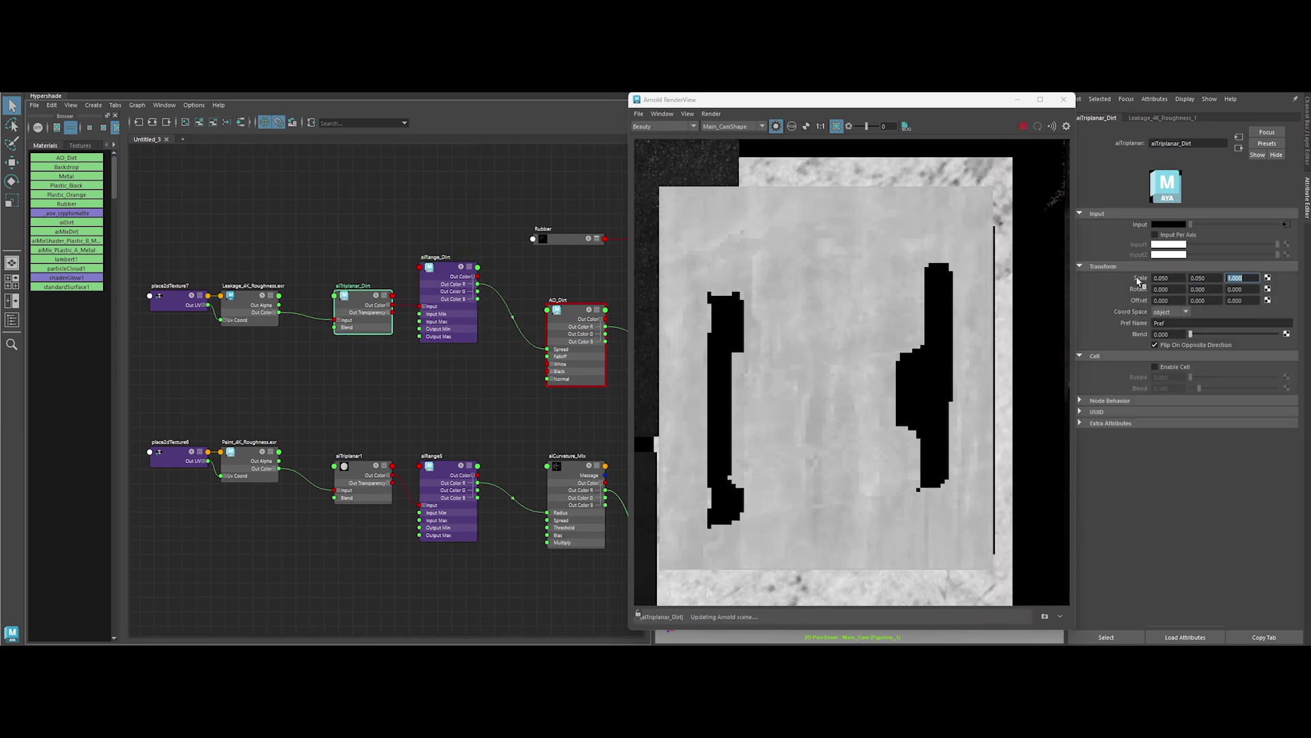
# Set aiRange_Dirt contrast to 5 and AO_Dirt falloff to 0.5
pyautogui.click(448, 297)
pyautogui.keyDown('alt'); pyautogui.moveTo(491, 246); pyautogui.dragTo(474, 254); pyautogui.keyUp('alt')
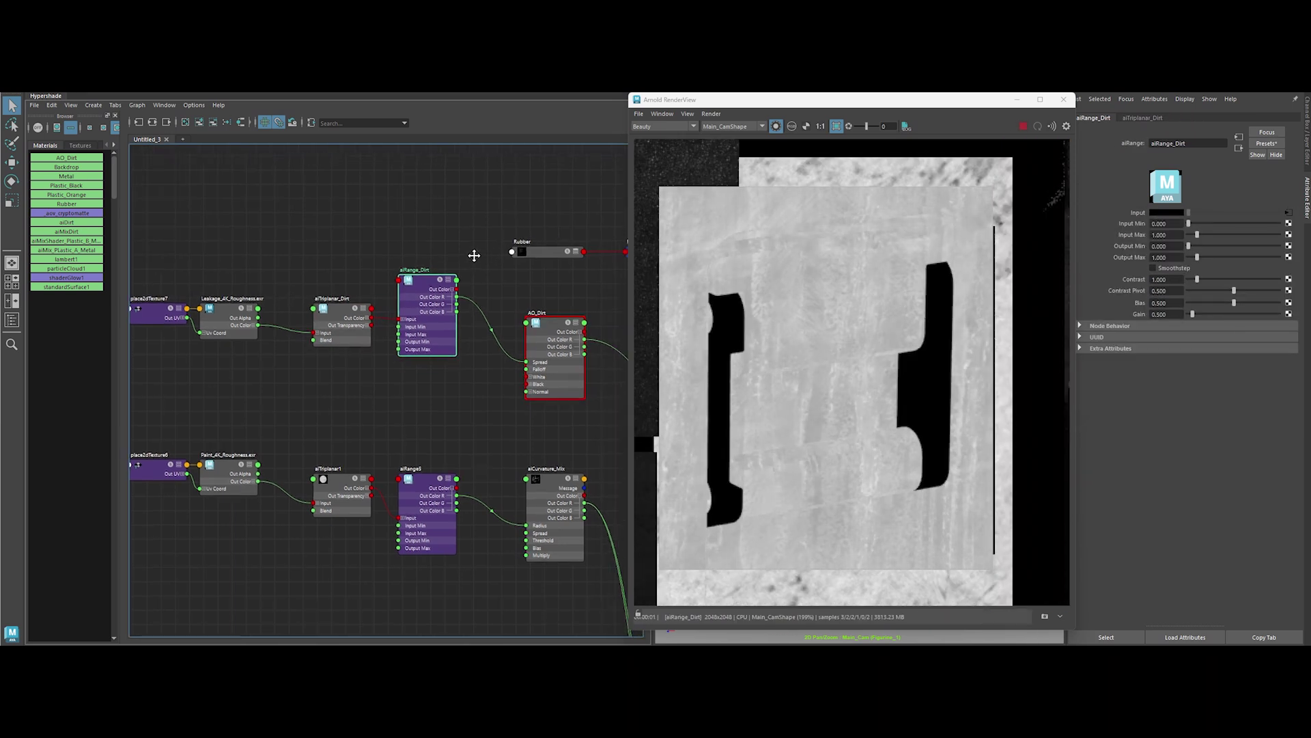
pyautogui.doubleClick(1160, 279)
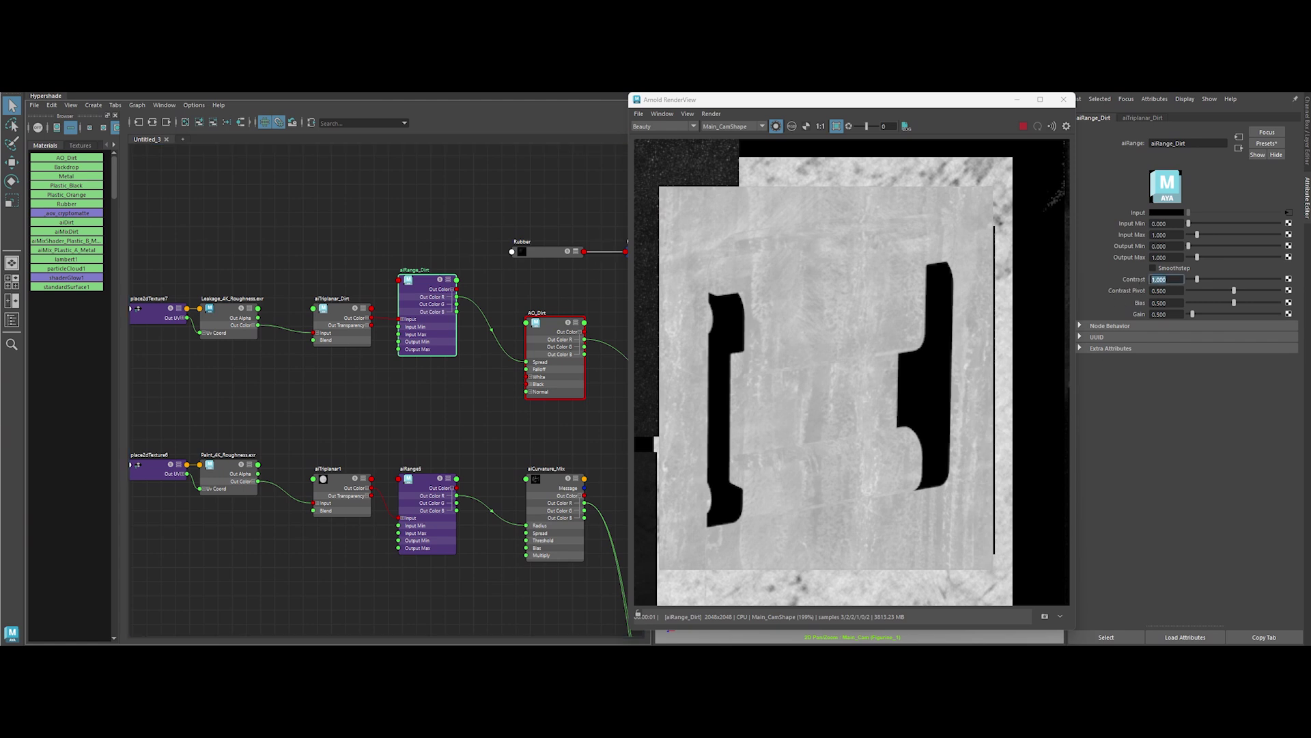
pyautogui.write('5')
pyautogui.press('Return')
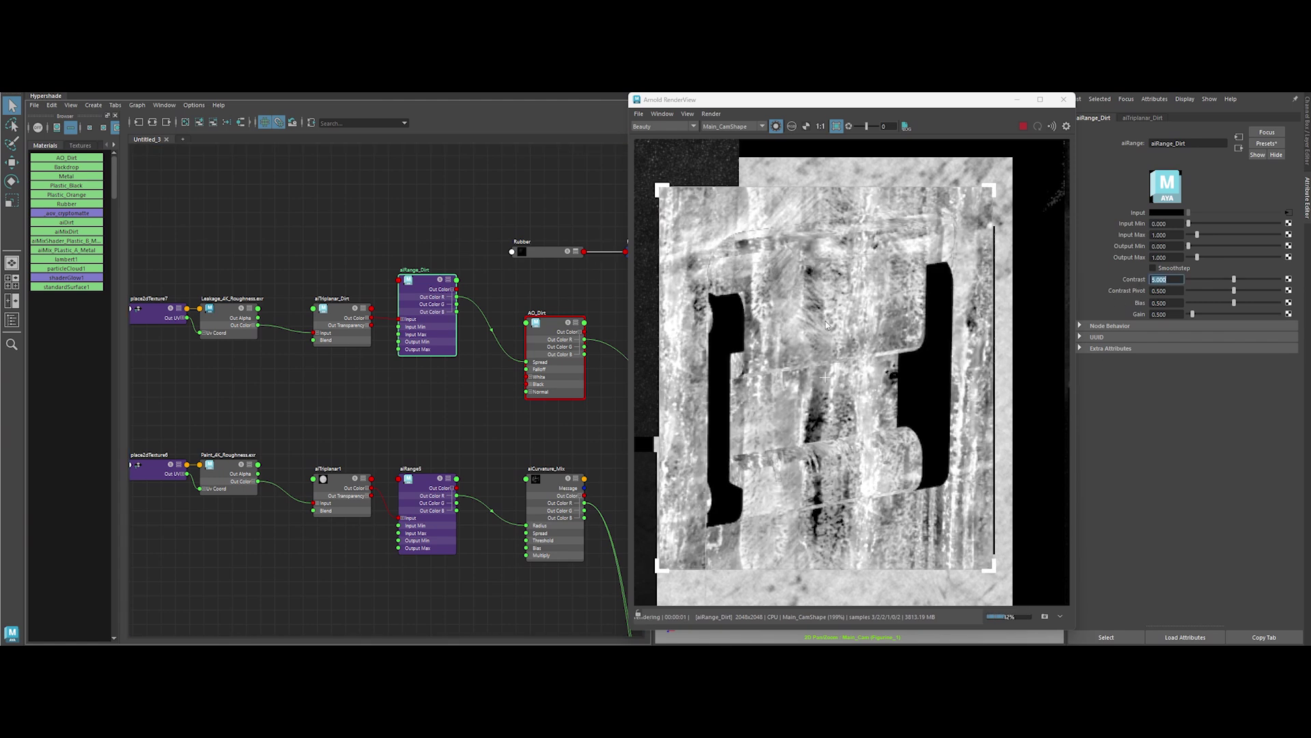
pyautogui.click(560, 333)
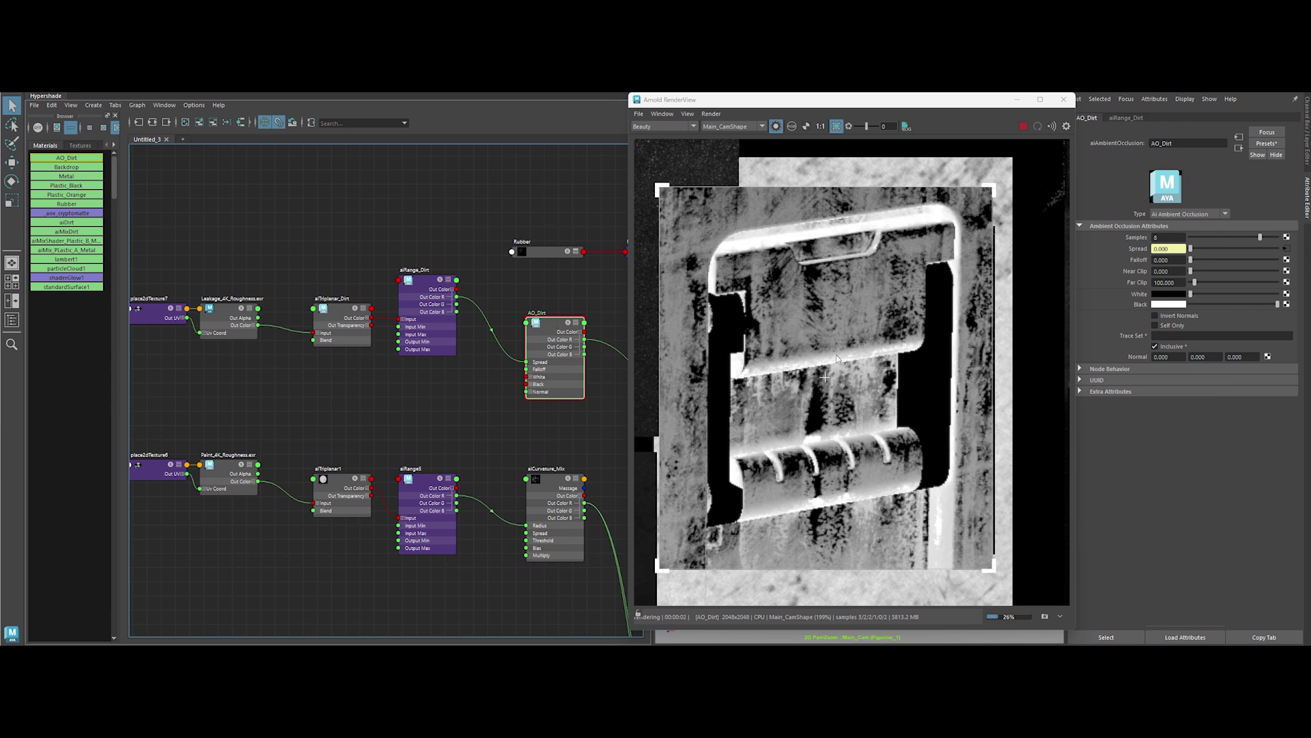
pyautogui.write('.5')
pyautogui.press('Return')
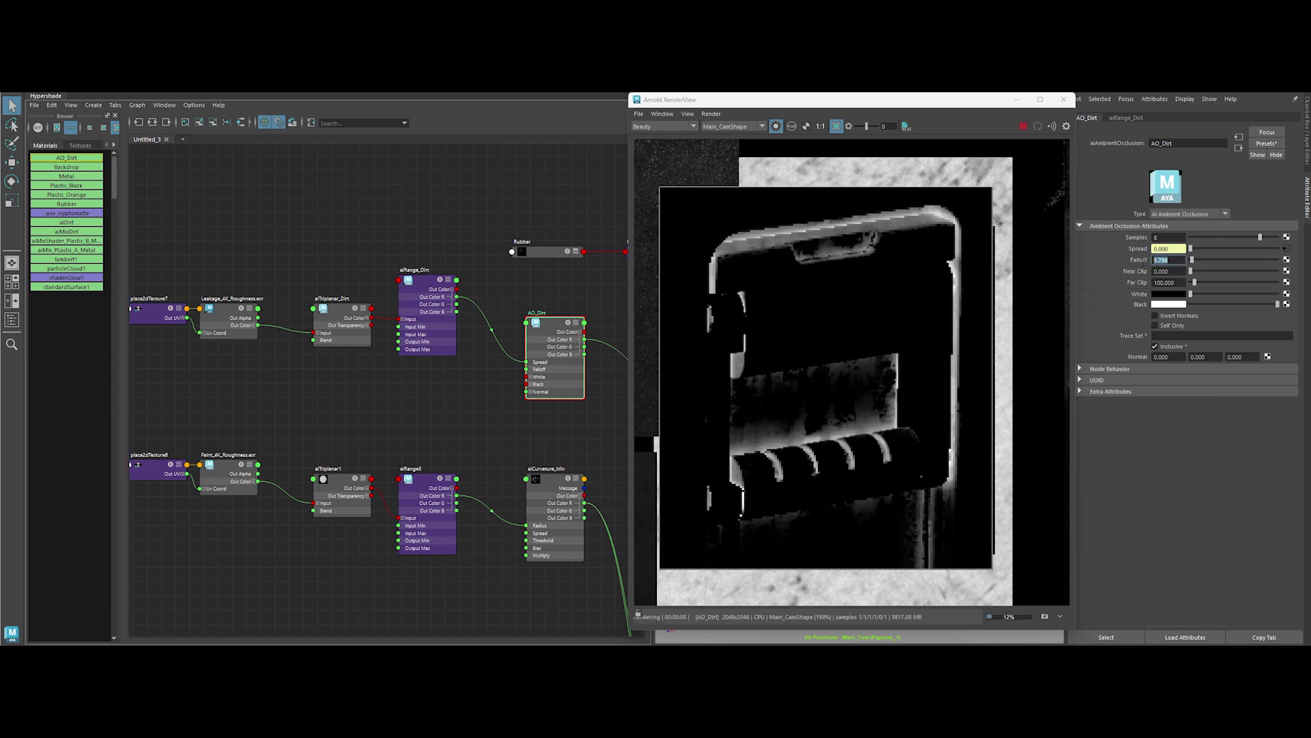
pyautogui.scroll(-1, 782, 381)
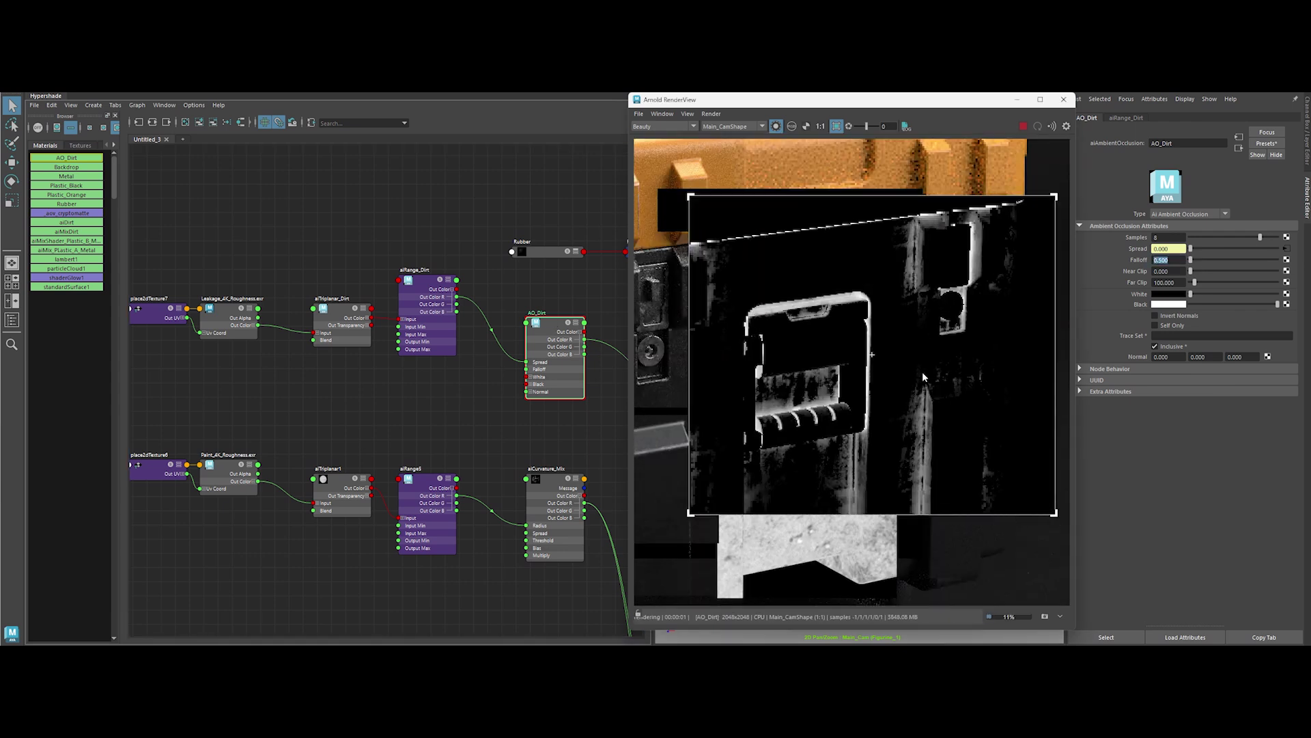
pyautogui.scroll(-1, 922, 372)
# Darken aiDirt's base colour to V ≈ 0.064, previewing aiMixDirt in a crate render region
pyautogui.keyDown('alt'); pyautogui.moveTo(579, 423); pyautogui.dragTo(308, 307); pyautogui.keyUp('alt')
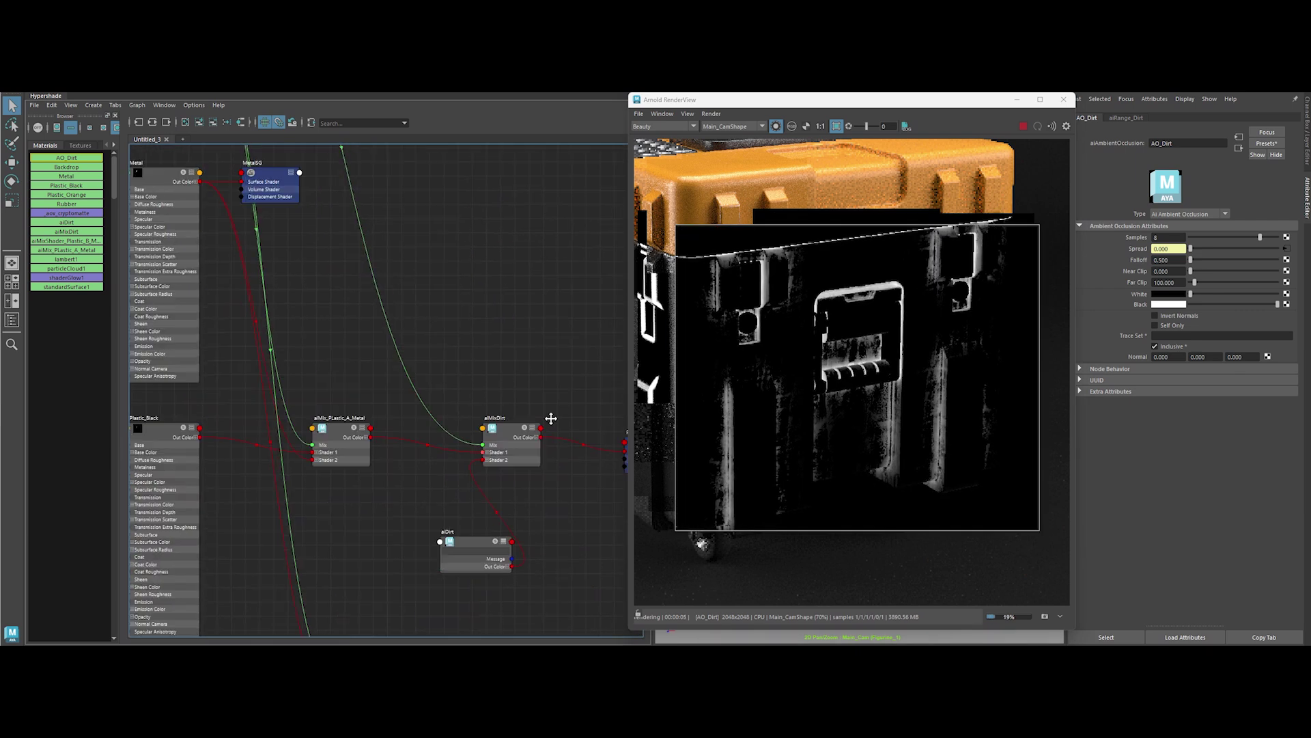
pyautogui.click(538, 369)
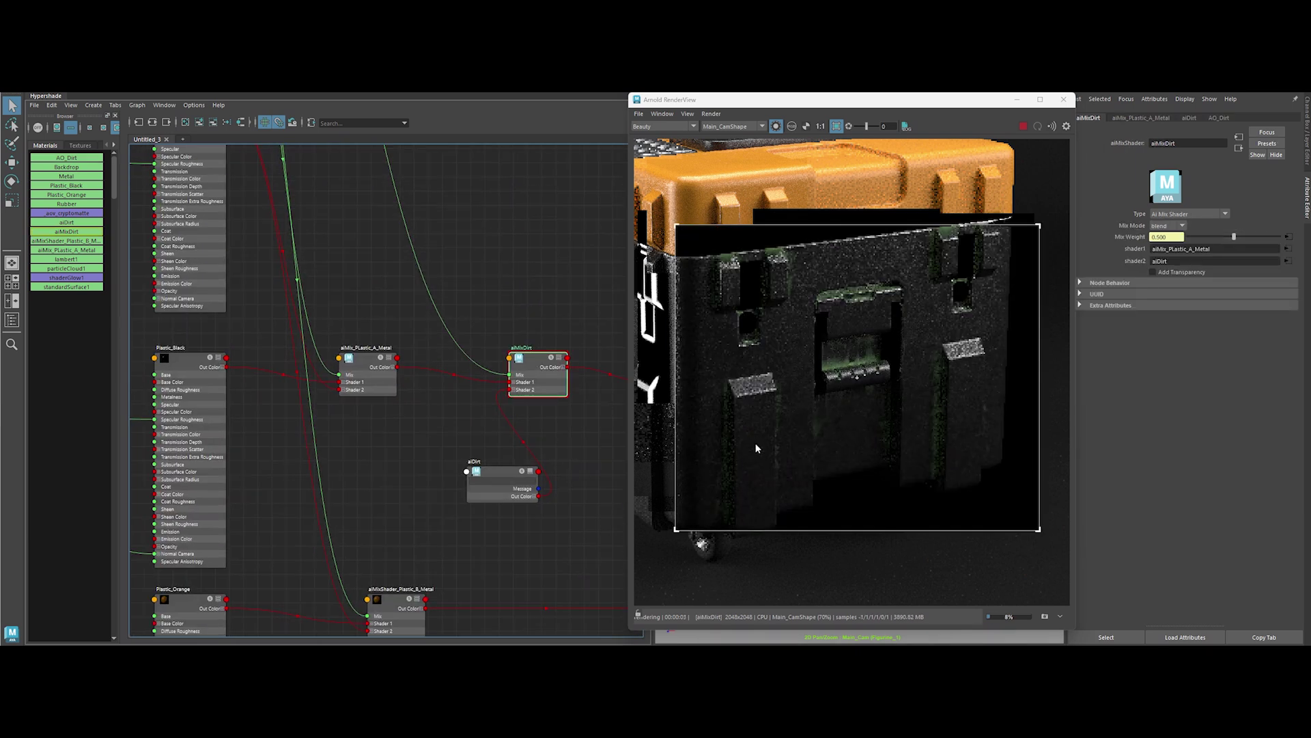
pyautogui.scroll(1, 791, 434)
pyautogui.scroll(1, 792, 434)
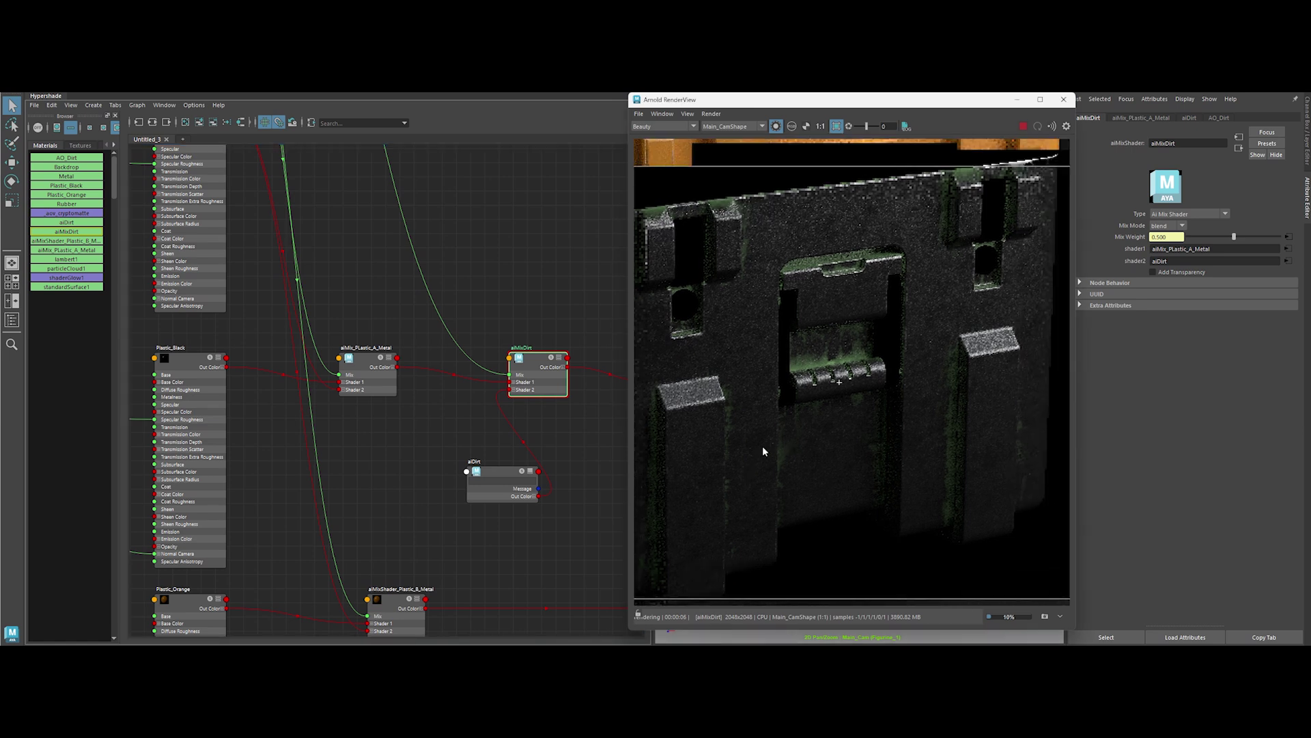
pyautogui.click(493, 478)
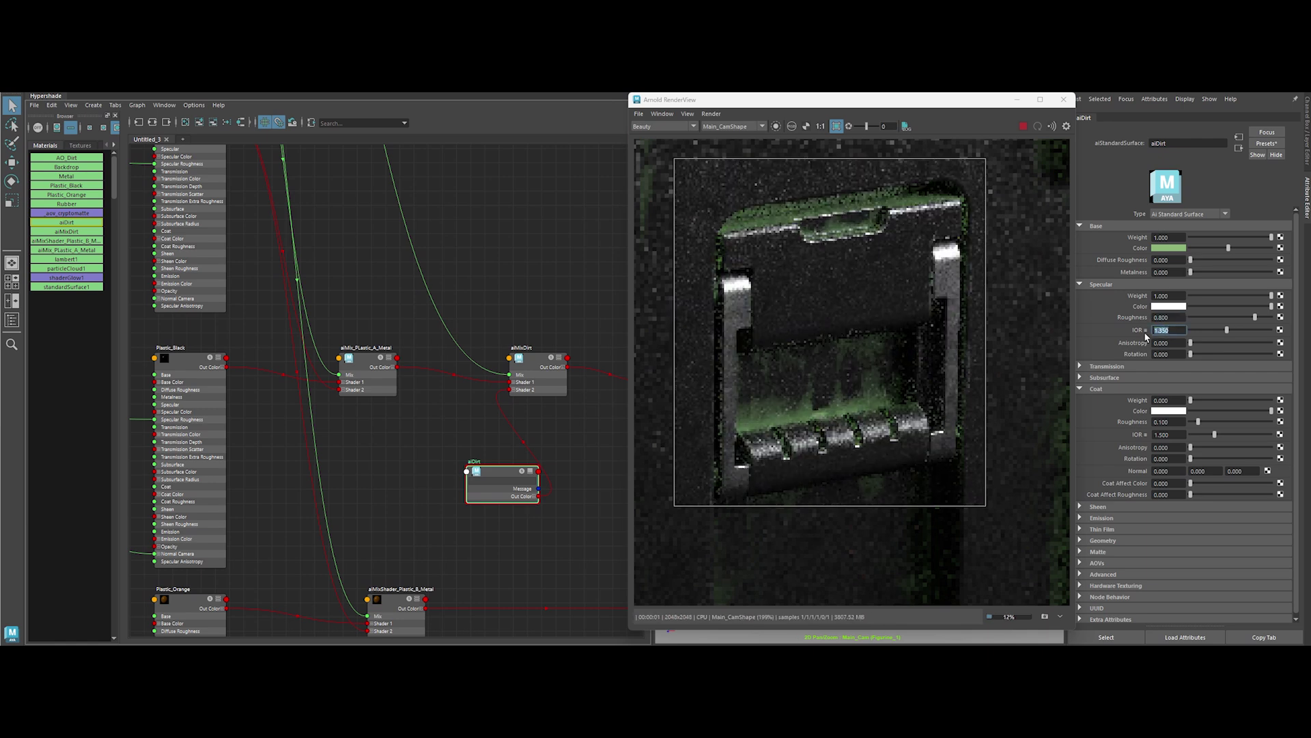
pyautogui.click(1169, 305)
pyautogui.click(1127, 299)
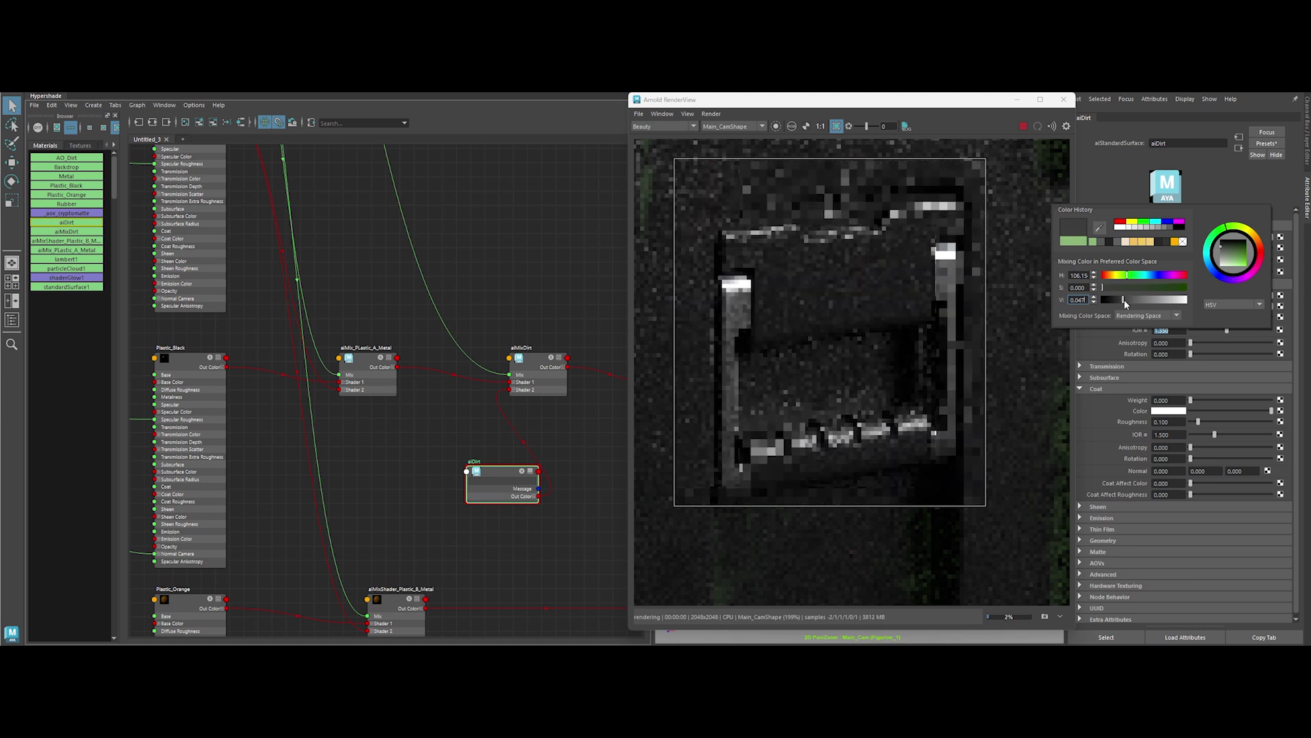
pyautogui.click(872, 430)
pyautogui.moveTo(761, 379); pyautogui.dragTo(830, 444)
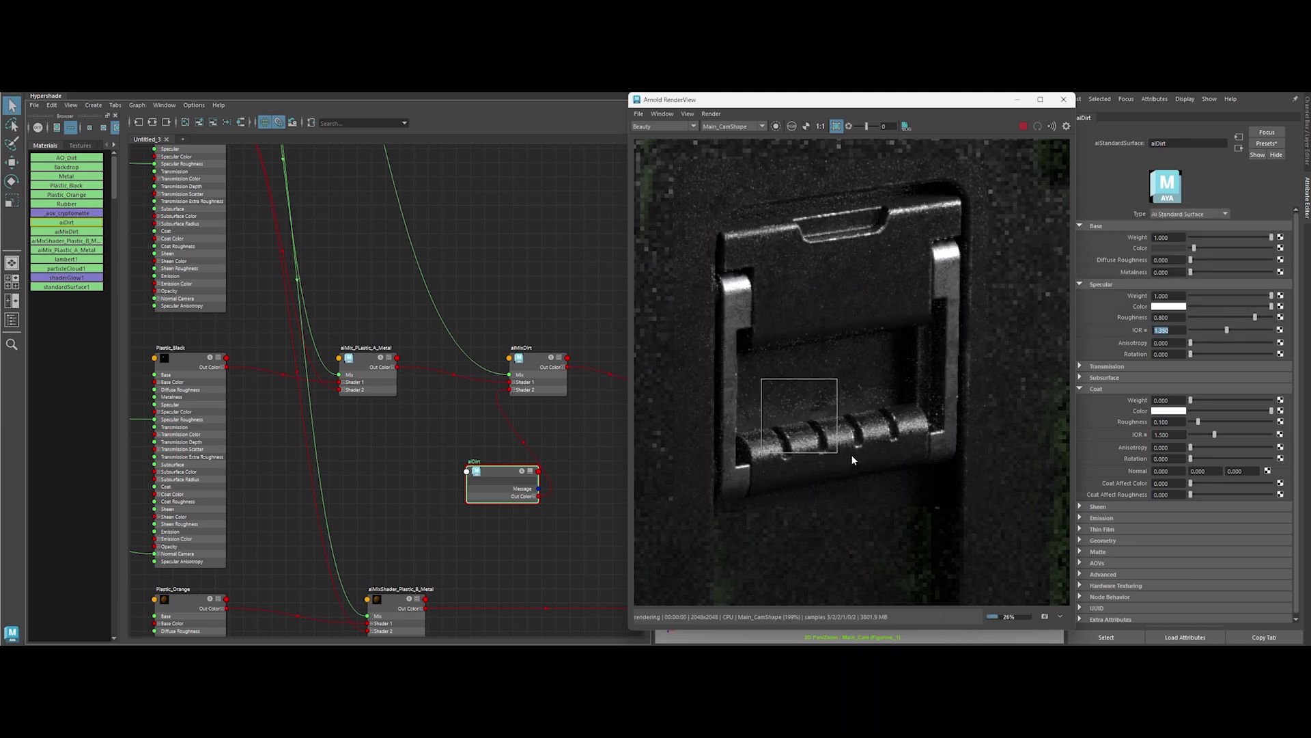
pyautogui.scroll(-3, 852, 454)
pyautogui.scroll(-3, 852, 455)
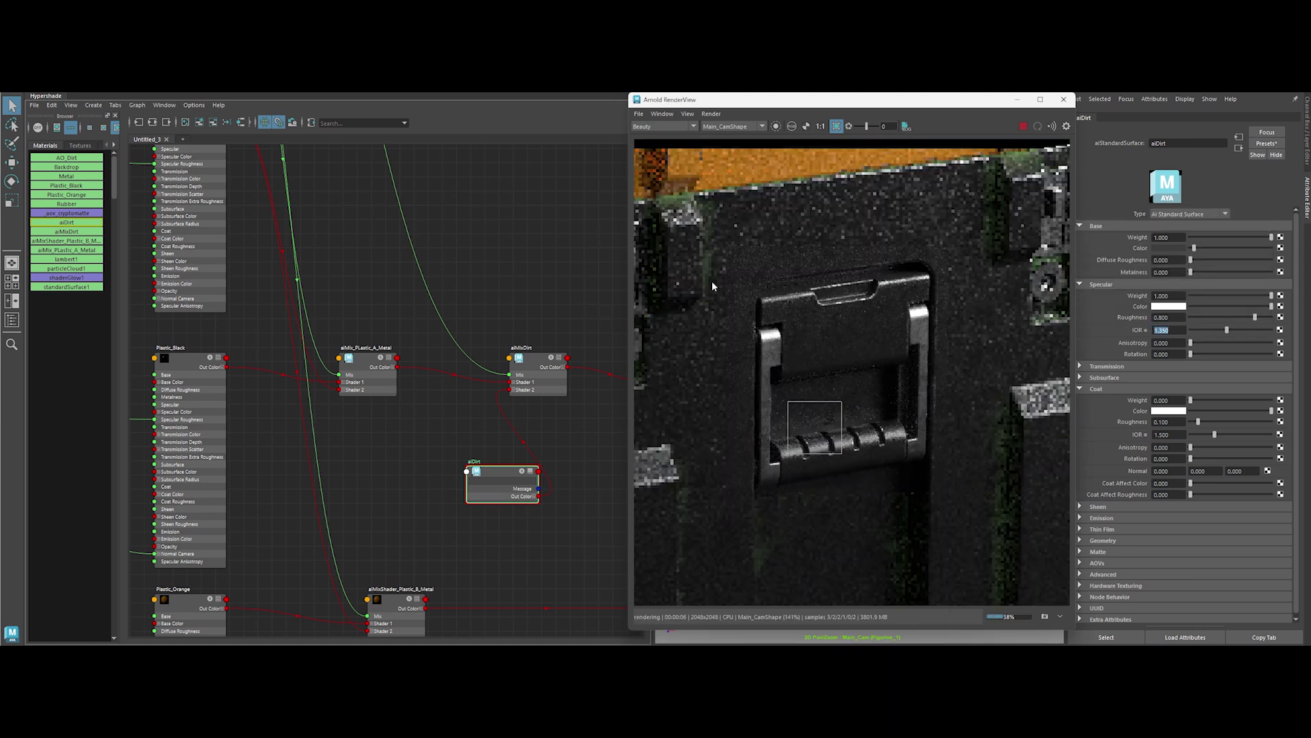
pyautogui.keyDown('alt'); pyautogui.moveTo(713, 282); pyautogui.dragTo(862, 352); pyautogui.keyUp('alt')
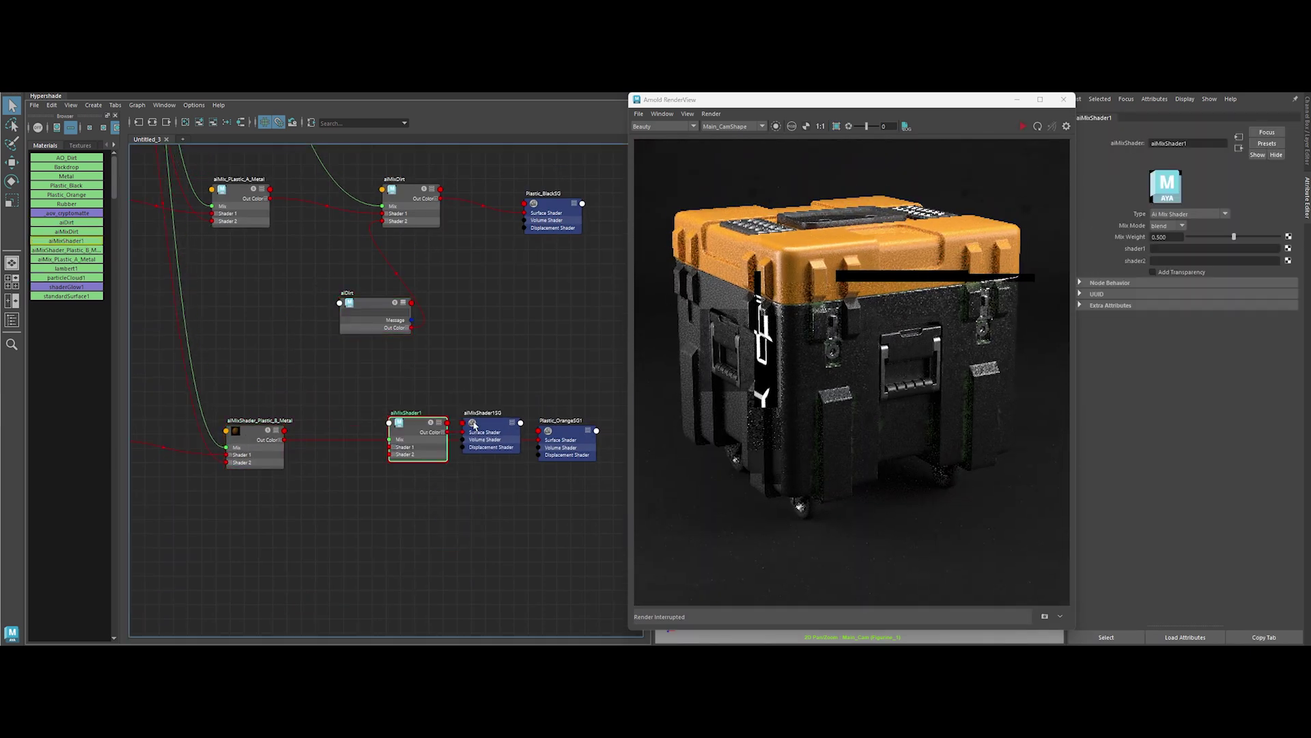
# Drag a connection from aiMixShader_Plastic_B_Metal and delete a shader node
pyautogui.press('Delete')
pyautogui.moveTo(289, 442); pyautogui.dragTo(315, 468)
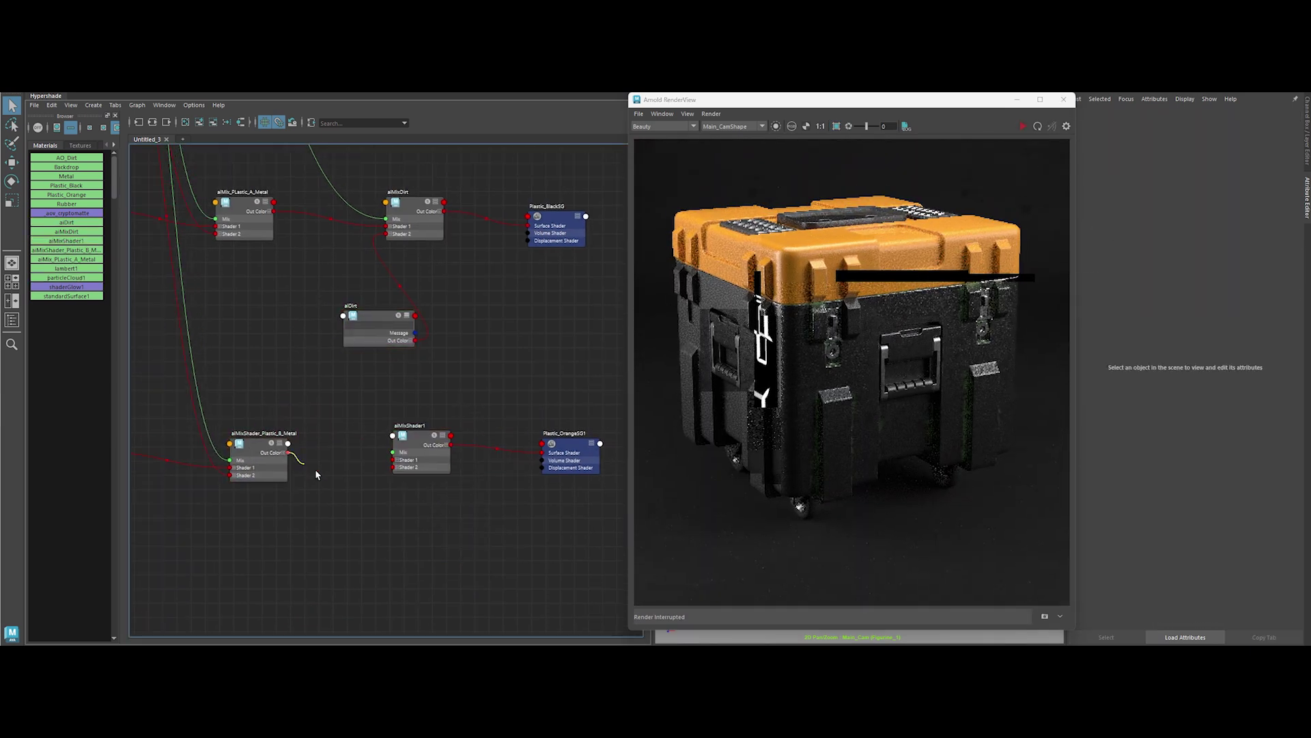